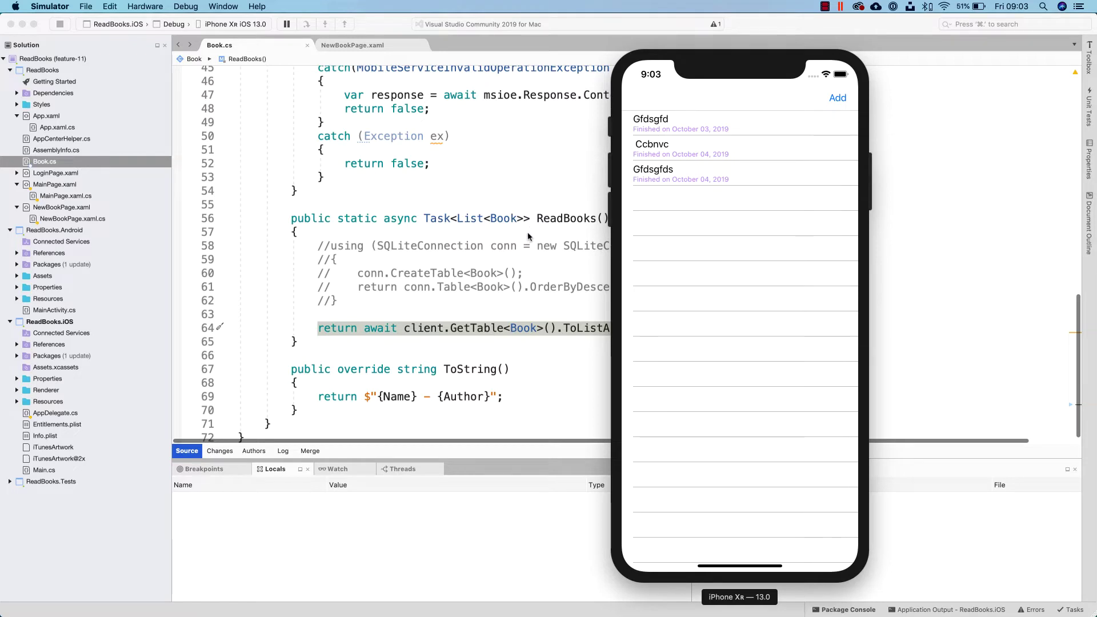
# Step: Add and save the book 'Gfdsgfds' by author 'Gfdhfgdhfgdhgfd' in the simulator app
pyautogui.click(838, 100)
pyautogui.click(676, 128)
pyautogui.write('Gfdsgfds')
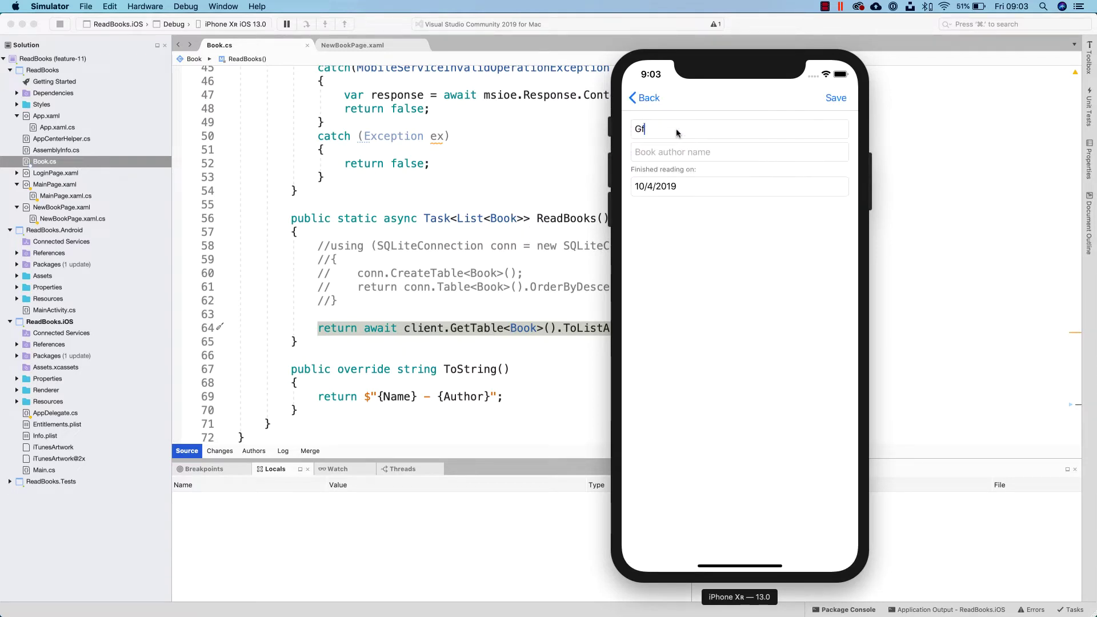
pyautogui.click(697, 153)
pyautogui.write('Gfdhfgdh')
pyautogui.write('fgdhgfd')
pyautogui.click(835, 99)
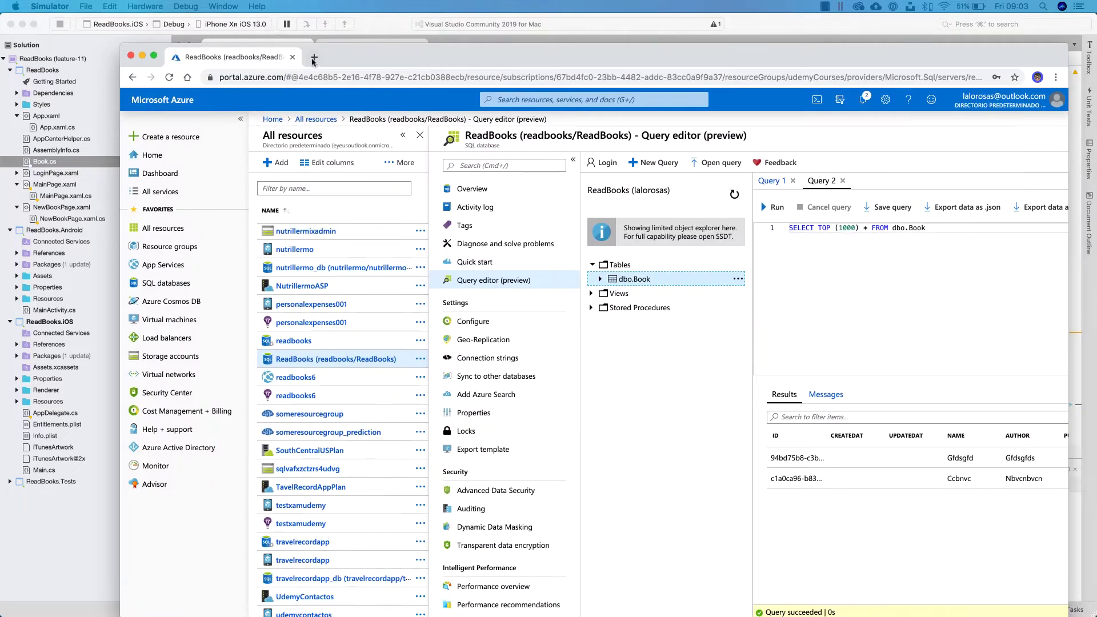
pyautogui.doubleClick(441, 61)
pyautogui.press('super+equal')
pyautogui.press('super+equal')
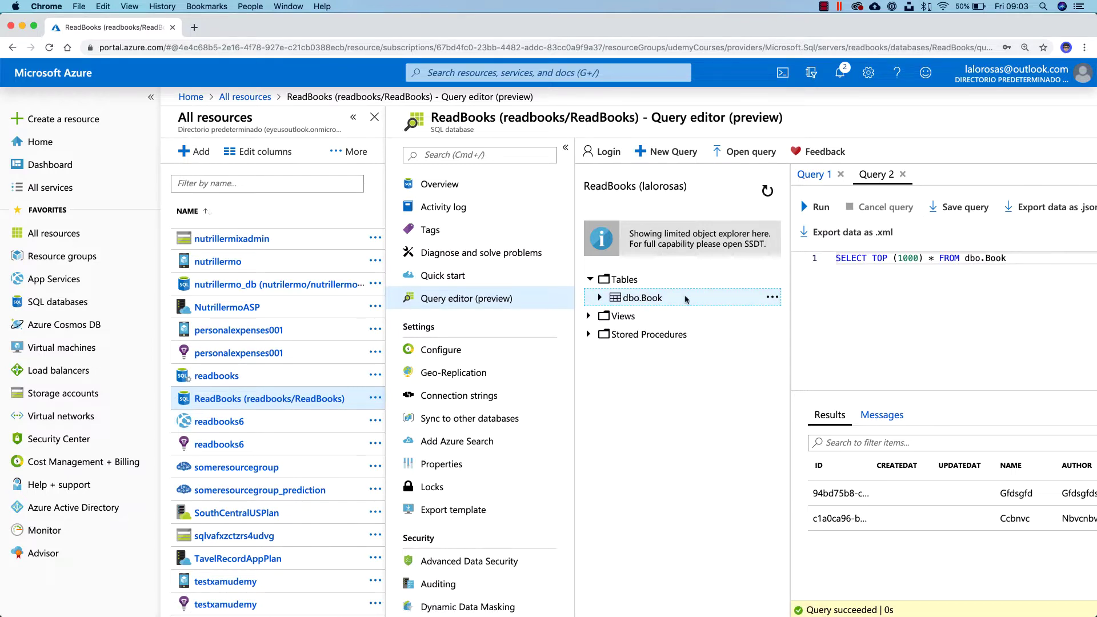
# Step: Run Select Top 1000 Rows on dbo.Book and compare its four rows with the simulator list
pyautogui.click(773, 297)
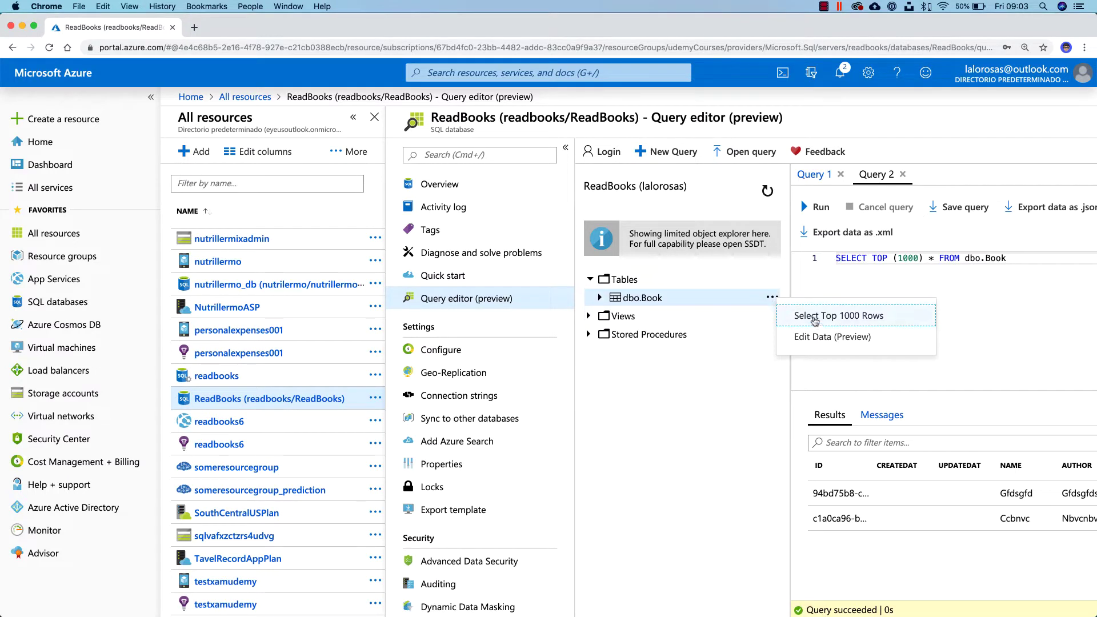
pyautogui.click(814, 320)
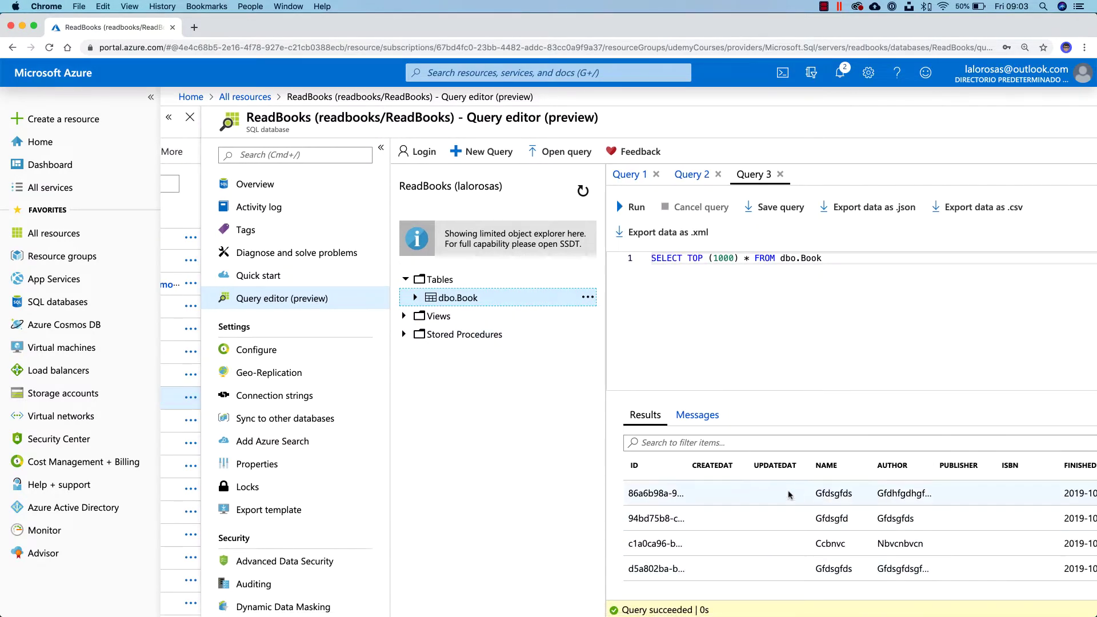
pyautogui.hotkey('ctrl', 'Up')
pyautogui.click(992, 532)
pyautogui.moveTo(690, 53); pyautogui.dragTo(484, 77)
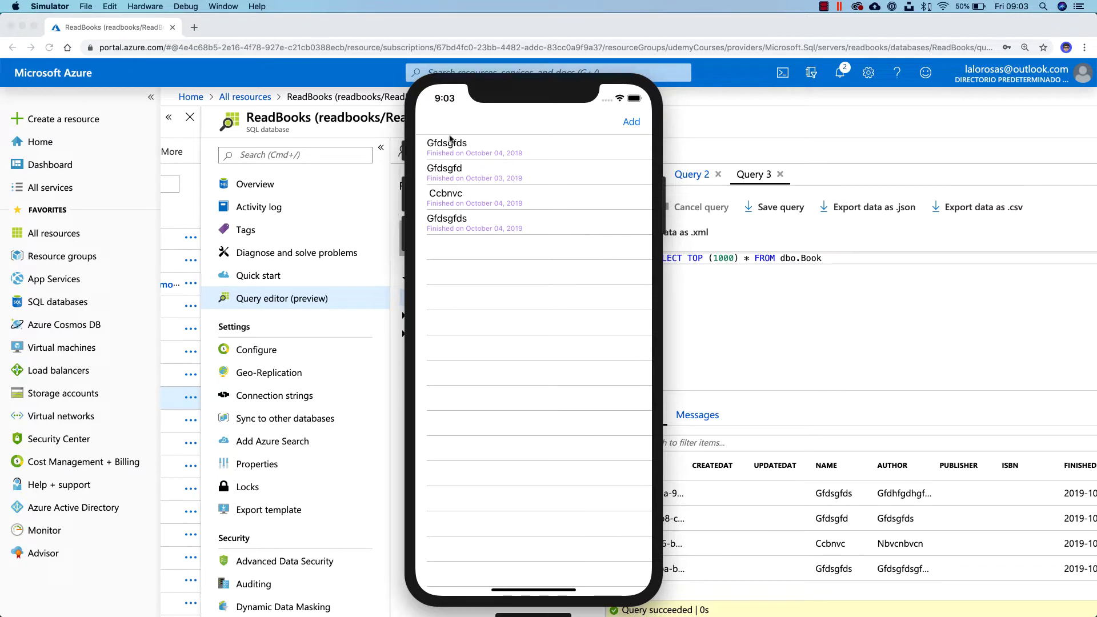
pyautogui.hscroll(2, 874, 515)
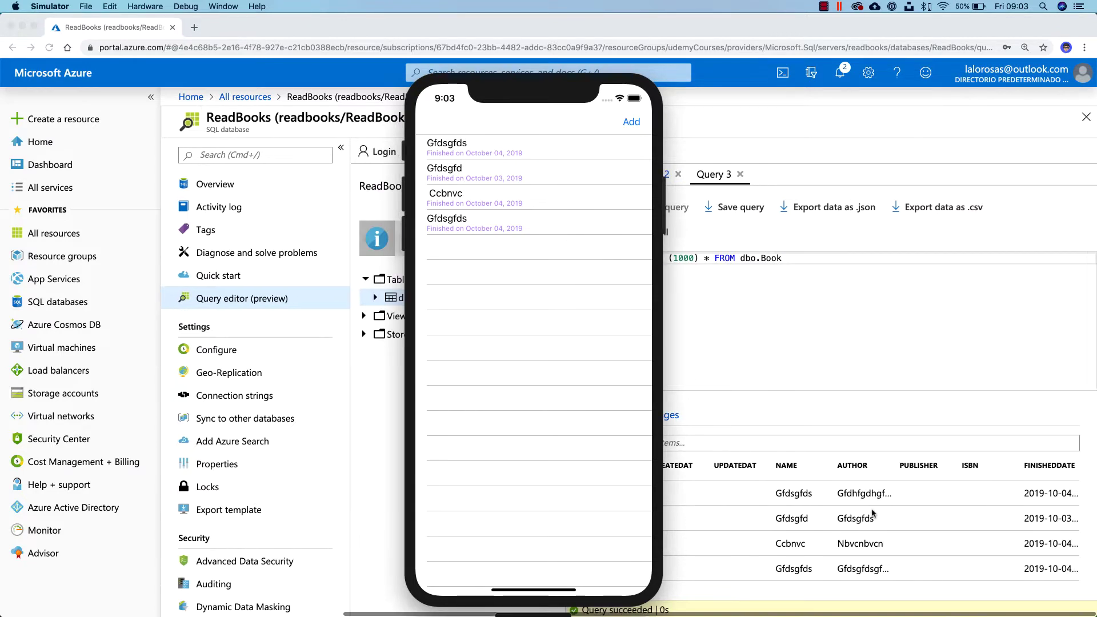
pyautogui.click(483, 172)
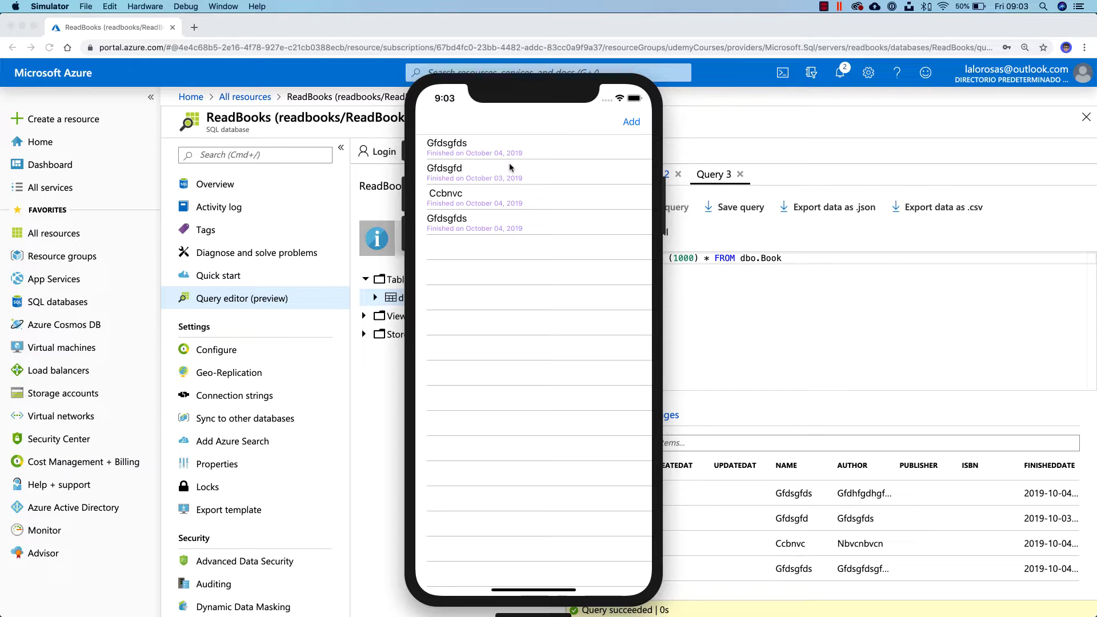
pyautogui.click(128, 28)
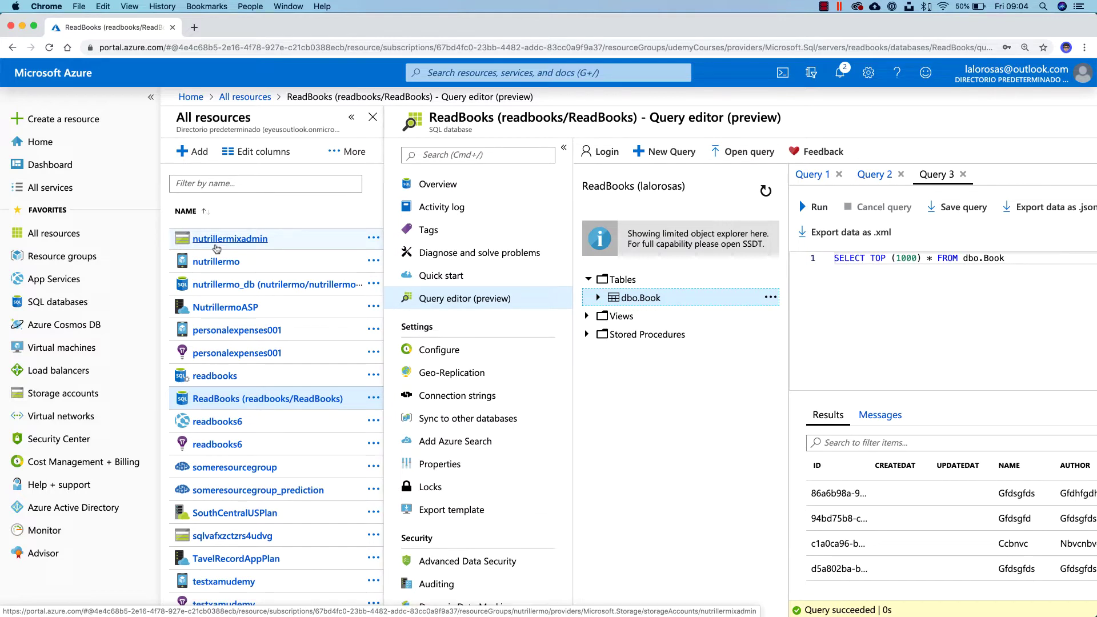
# Step: Search the Marketplace for 'sql azure' and open the Azure SQL product page
pyautogui.click(192, 152)
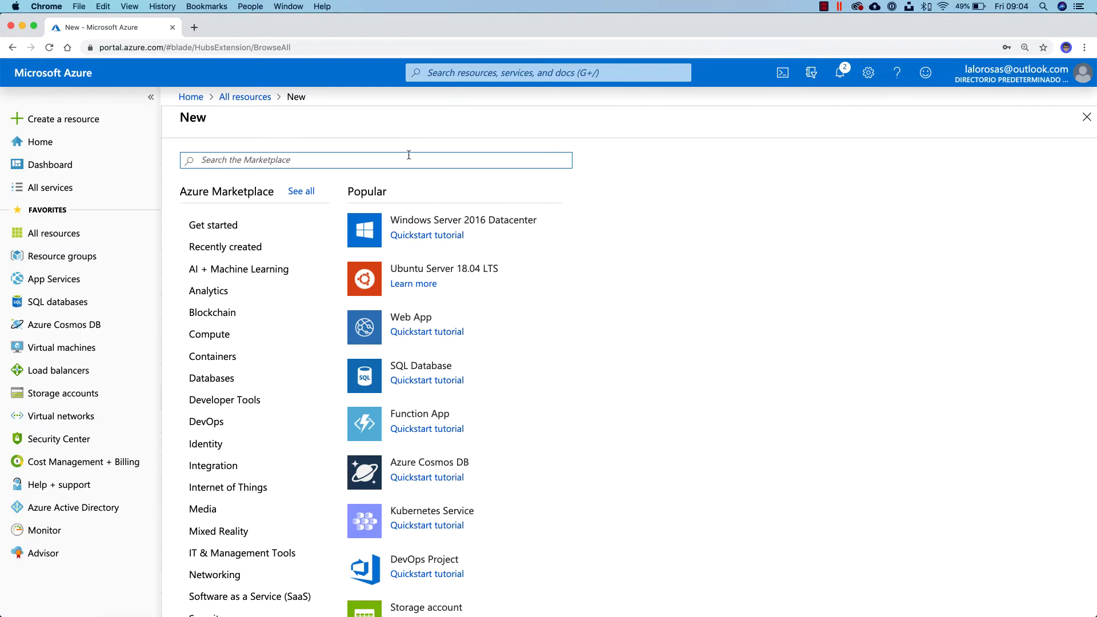
pyautogui.write('sql azure')
pyautogui.press('Return')
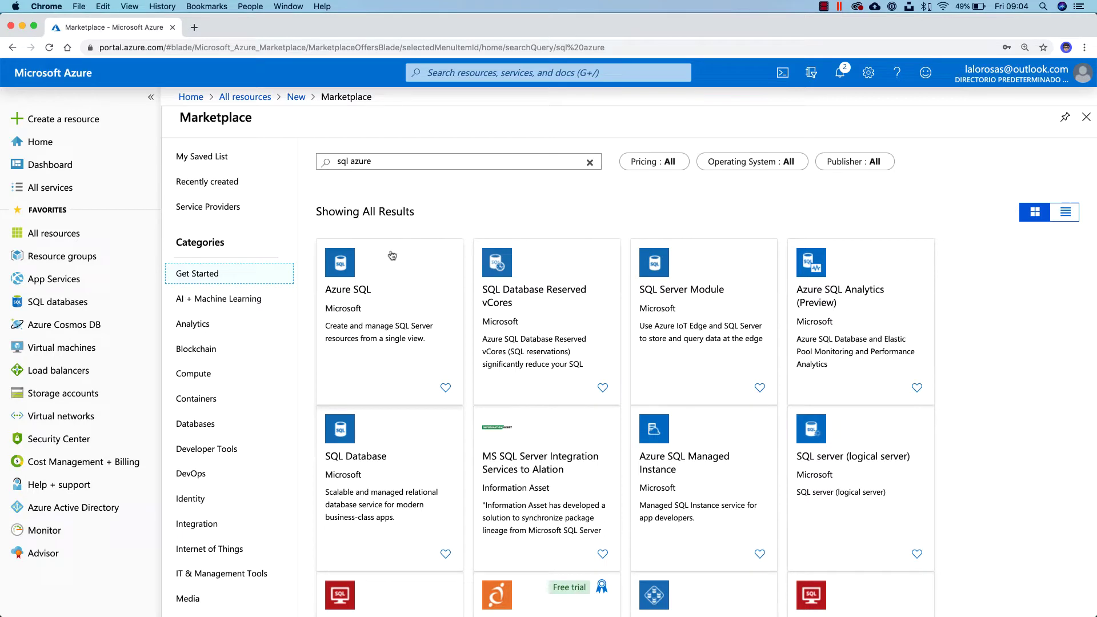
pyautogui.click(346, 287)
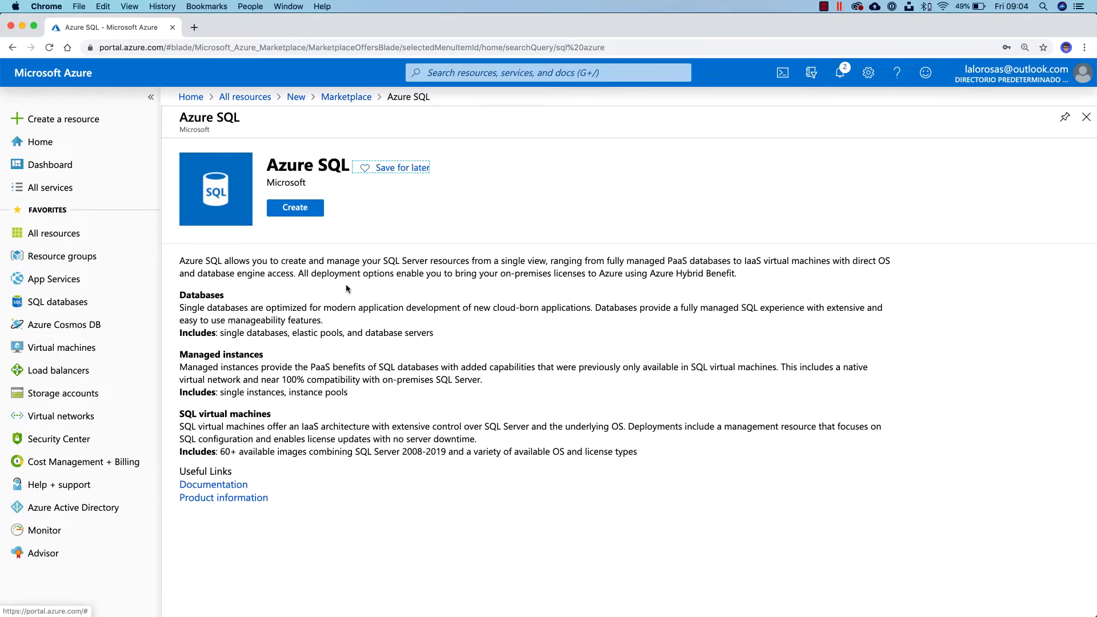
# Step: Start creating an Azure SQL resource as a Single database under SQL databases
pyautogui.click(318, 212)
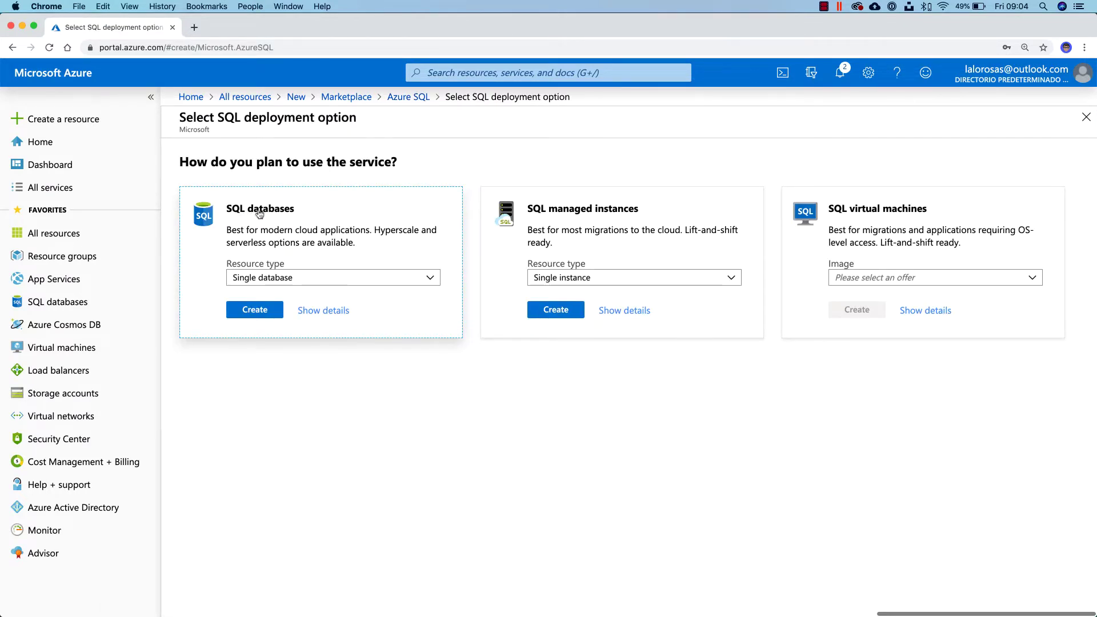
pyautogui.click(274, 280)
pyautogui.click(276, 281)
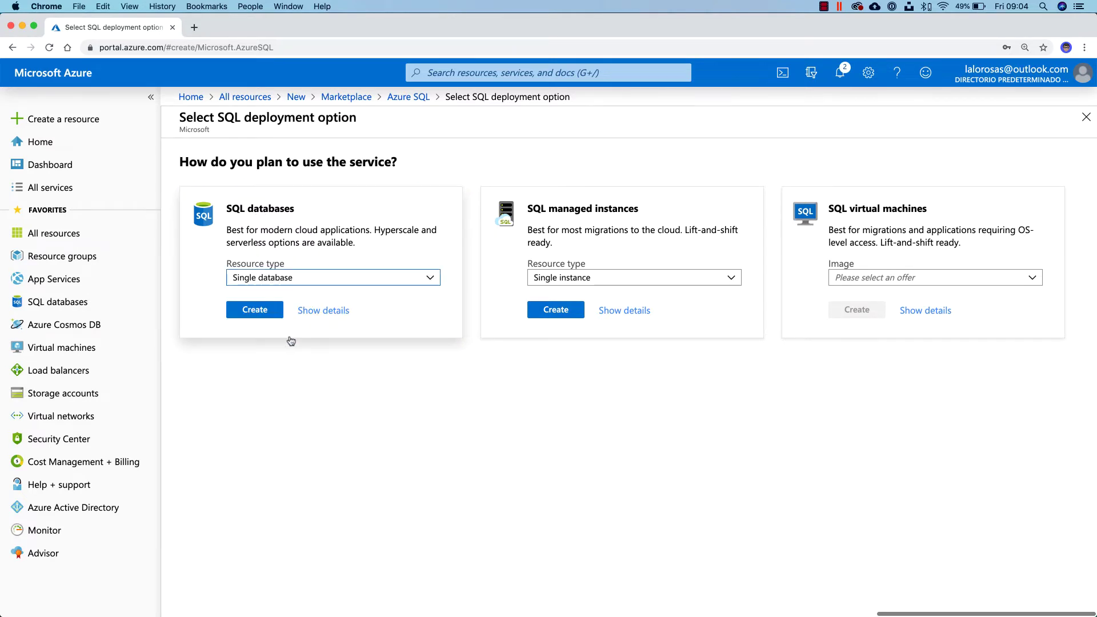
pyautogui.click(253, 315)
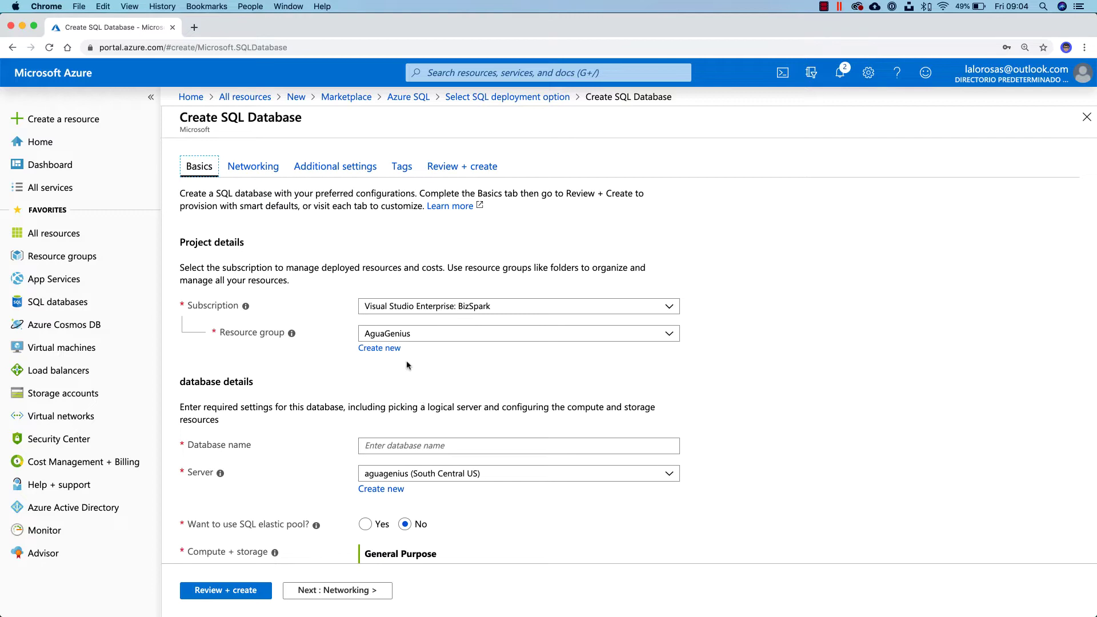
# Step: Select udemyCourses as the database's resource group
pyautogui.scroll(-2, 409, 364)
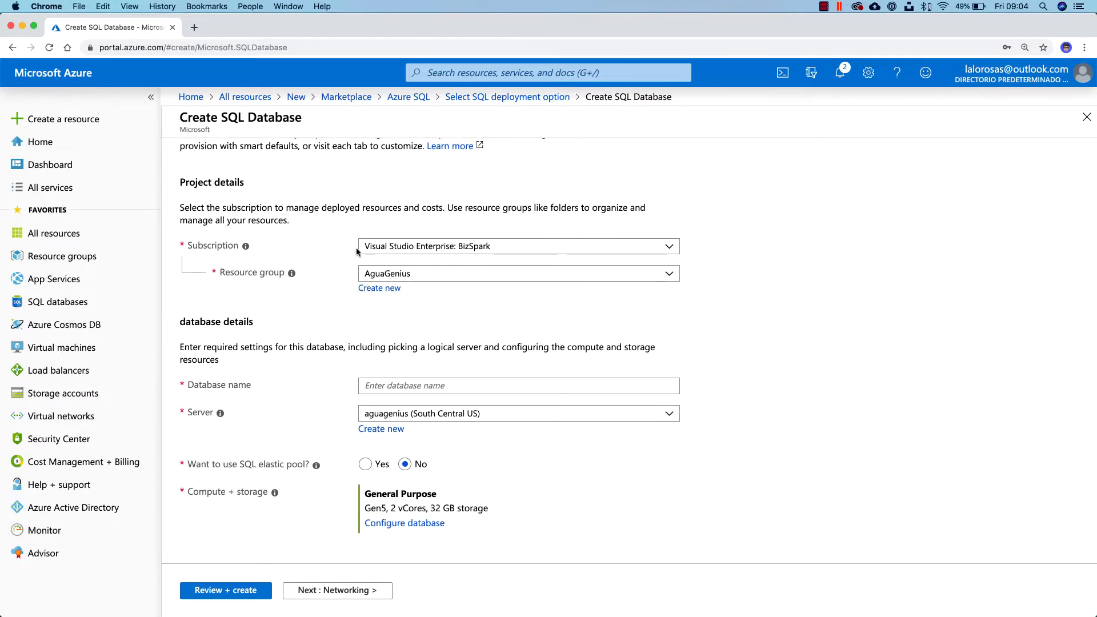
pyautogui.click(507, 274)
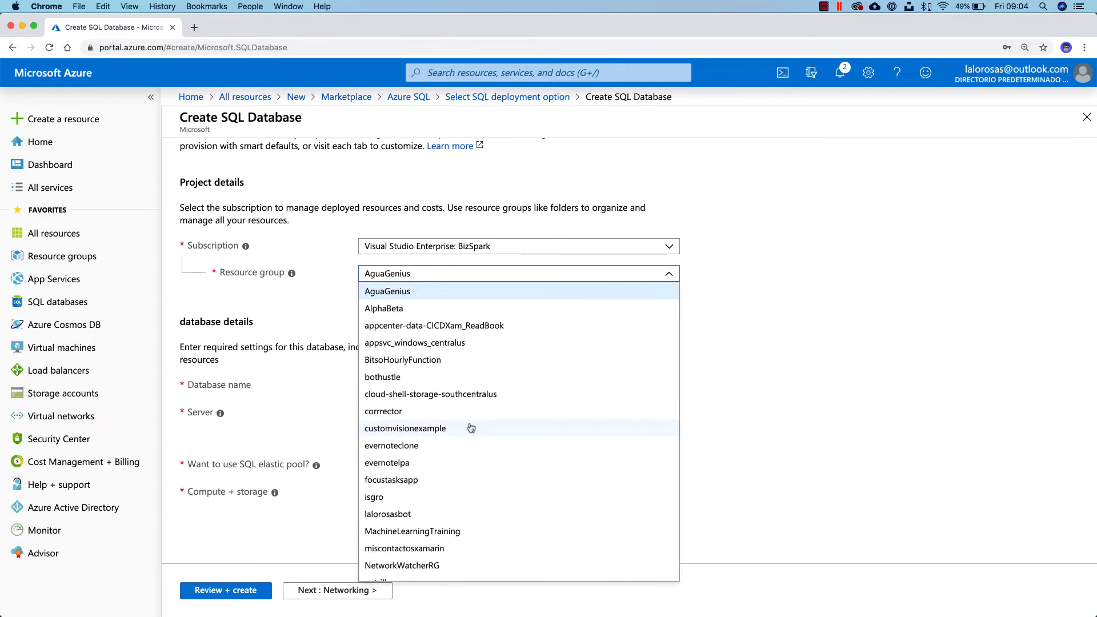
pyautogui.scroll(-5, 465, 474)
pyautogui.click(463, 532)
pyautogui.scroll(-1, 430, 378)
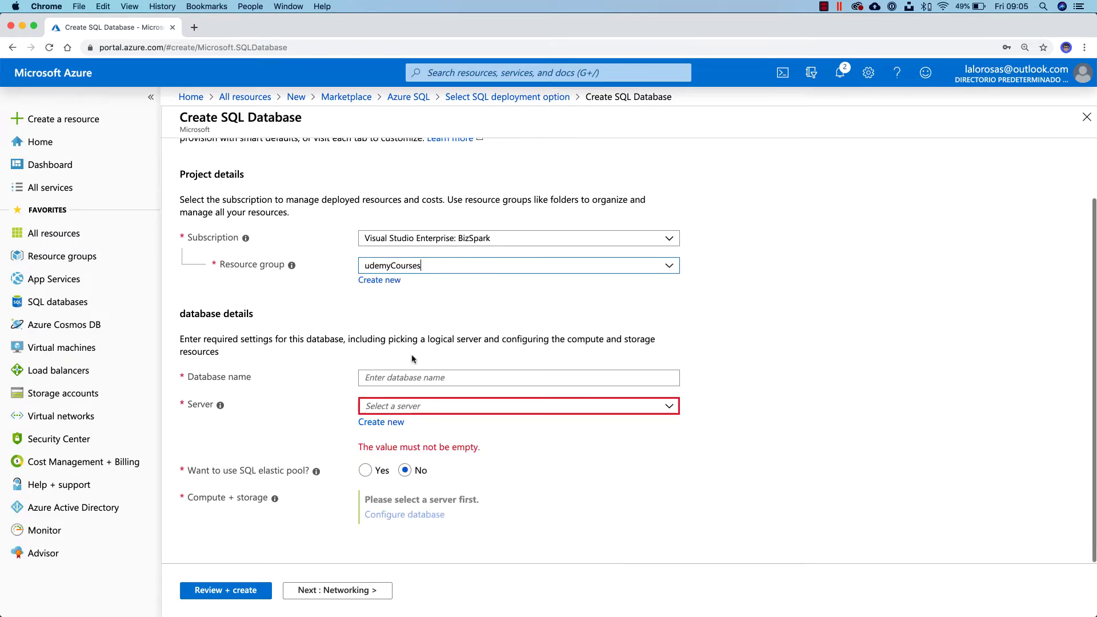
# Step: Name the database ReadBooks and choose to create a new server for it
pyautogui.click(430, 378)
pyautogui.write('ReadBooks')
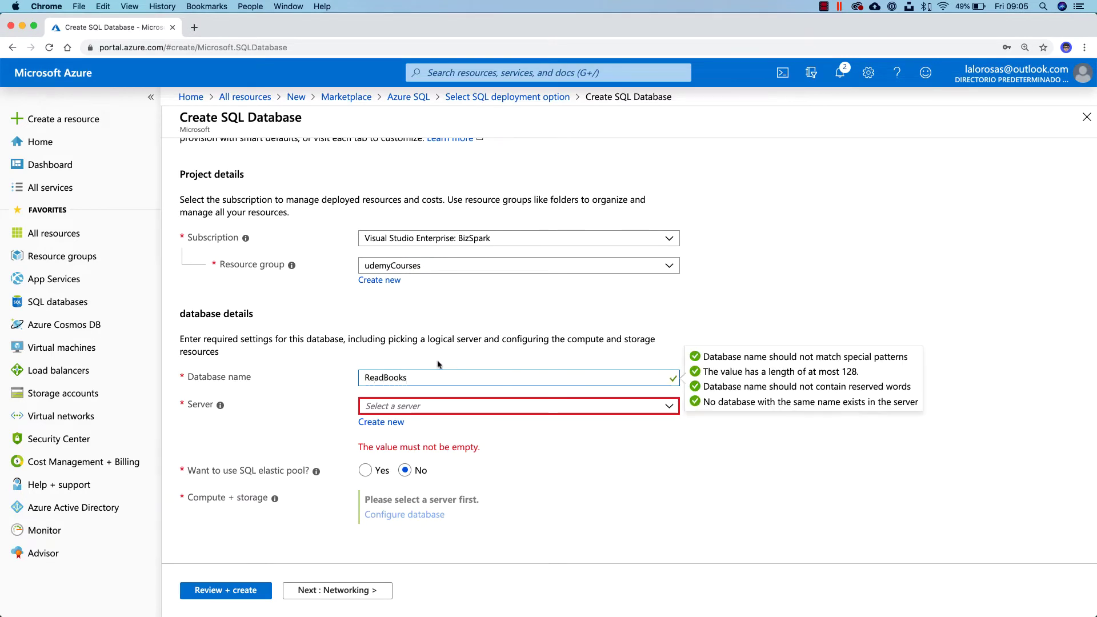
pyautogui.click(666, 407)
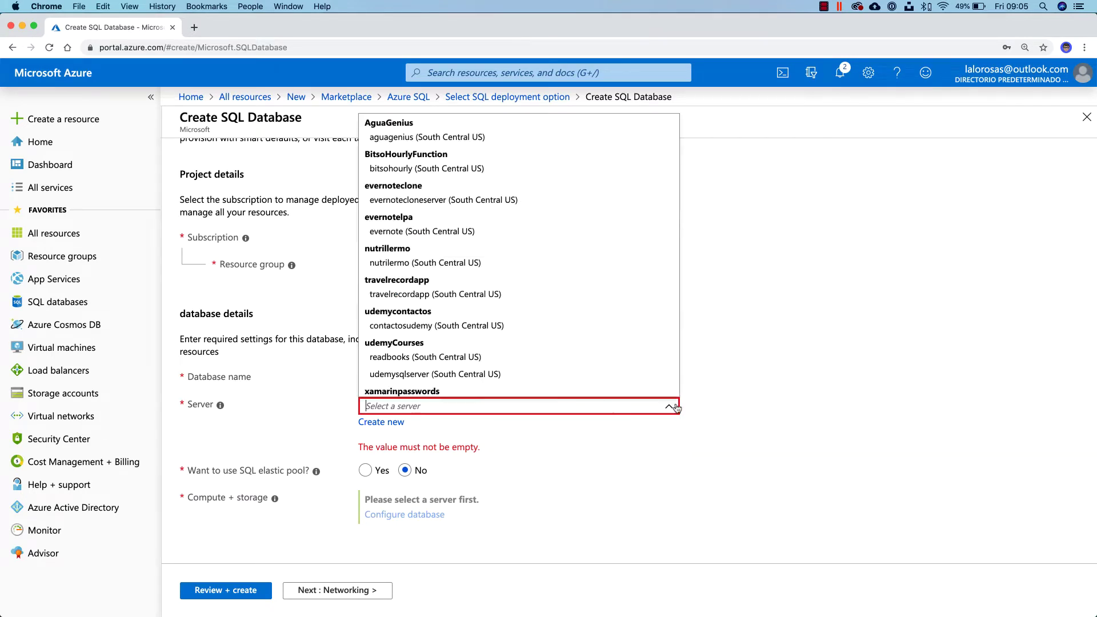
pyautogui.click(392, 424)
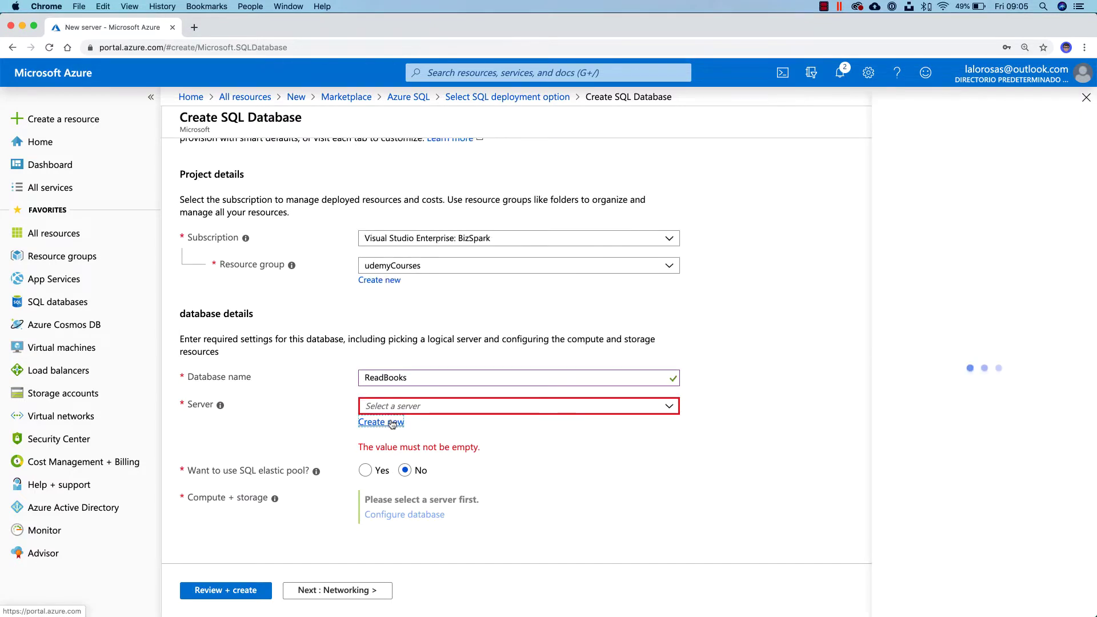
# Step: Name the new server readbooks2 and enter the server admin login and password
pyautogui.write('readbooks2')
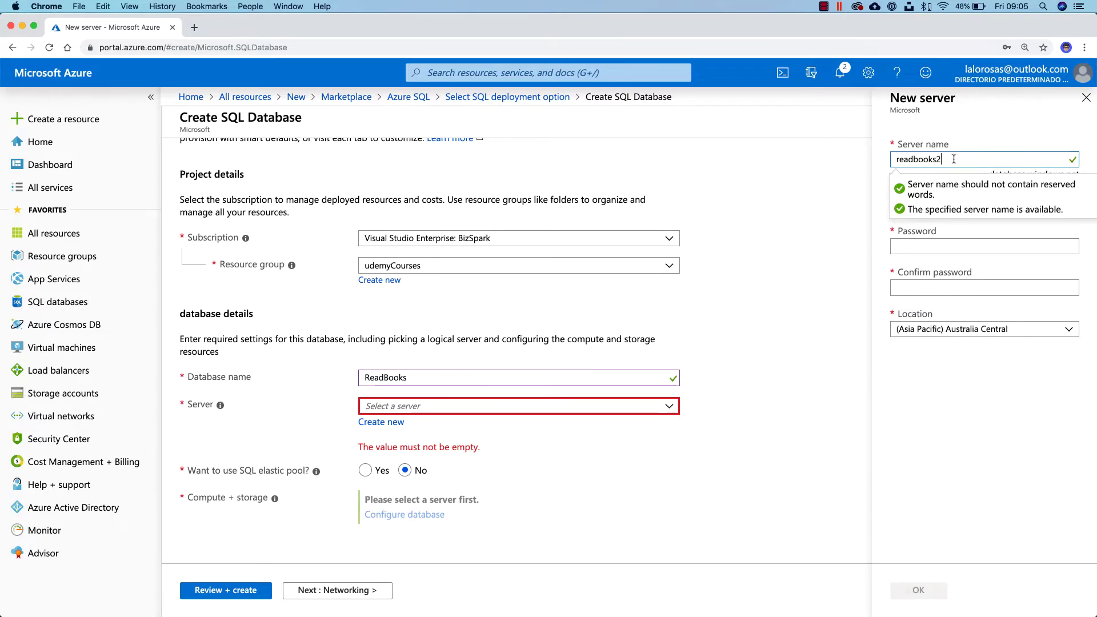
pyautogui.click(942, 204)
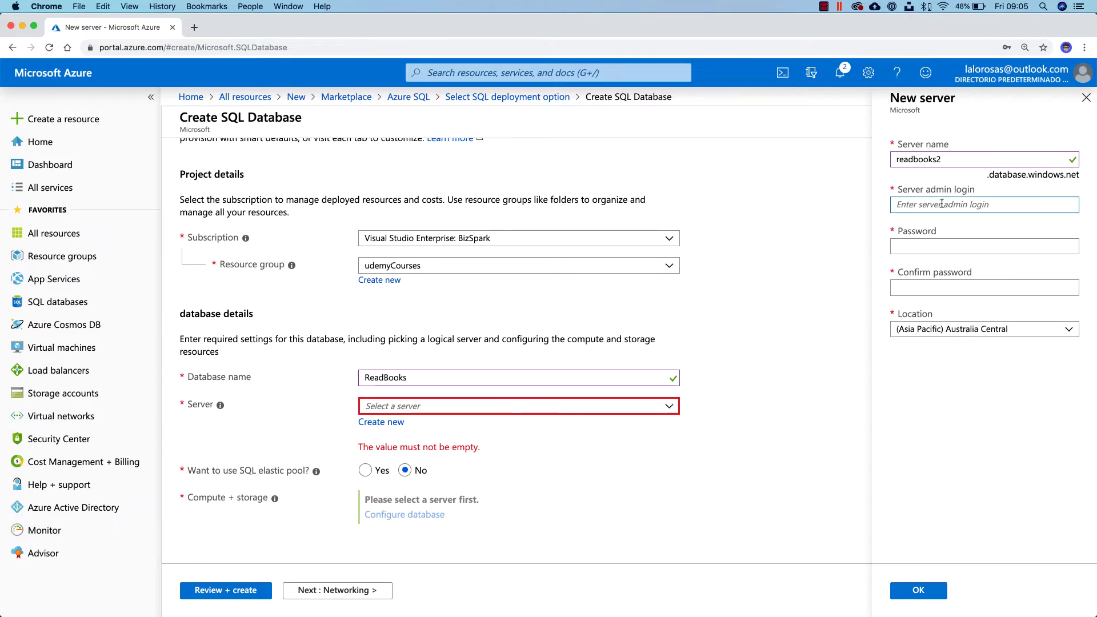
pyautogui.write('lalorosas')
pyautogui.press('Tab')
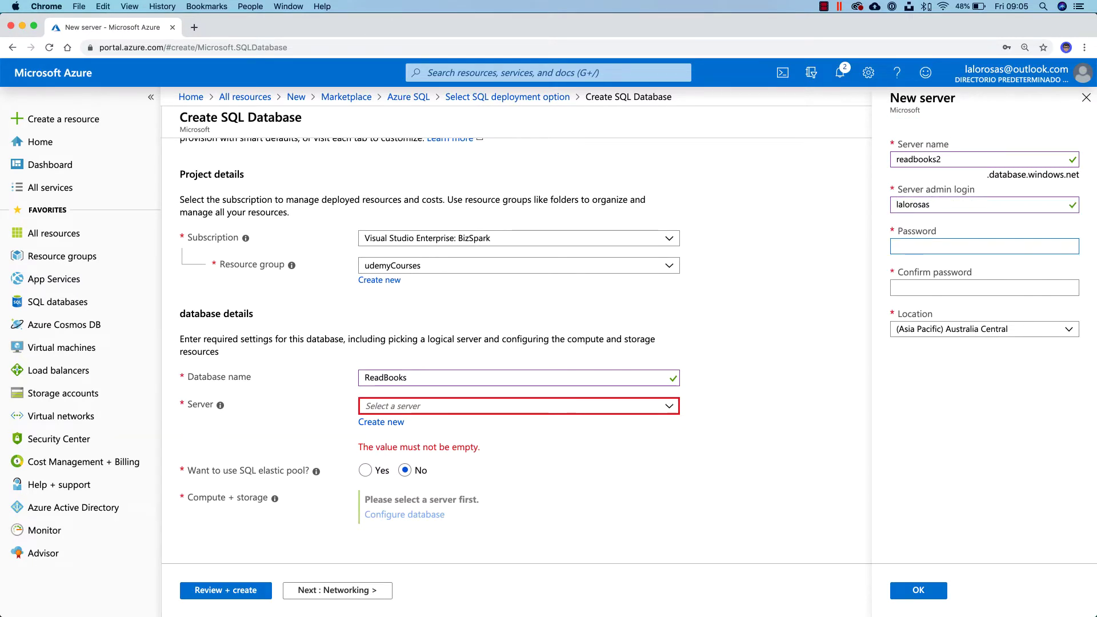
pyautogui.hotkey('ctrl', 'v')
pyautogui.press('Tab')
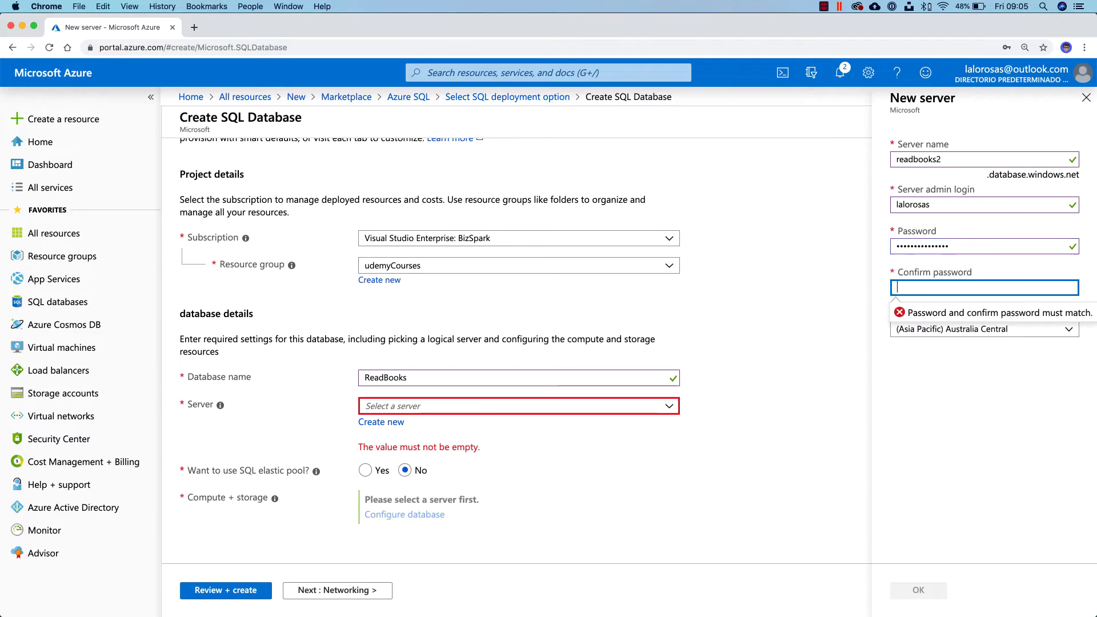
pyautogui.write('•••••••••••')
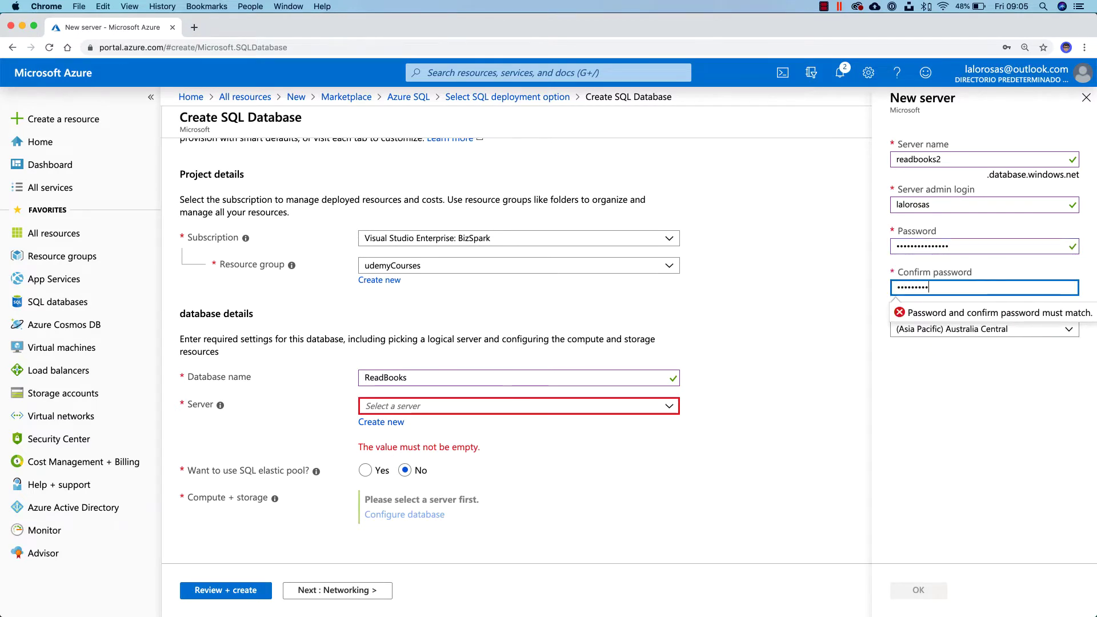
pyautogui.write('••••')
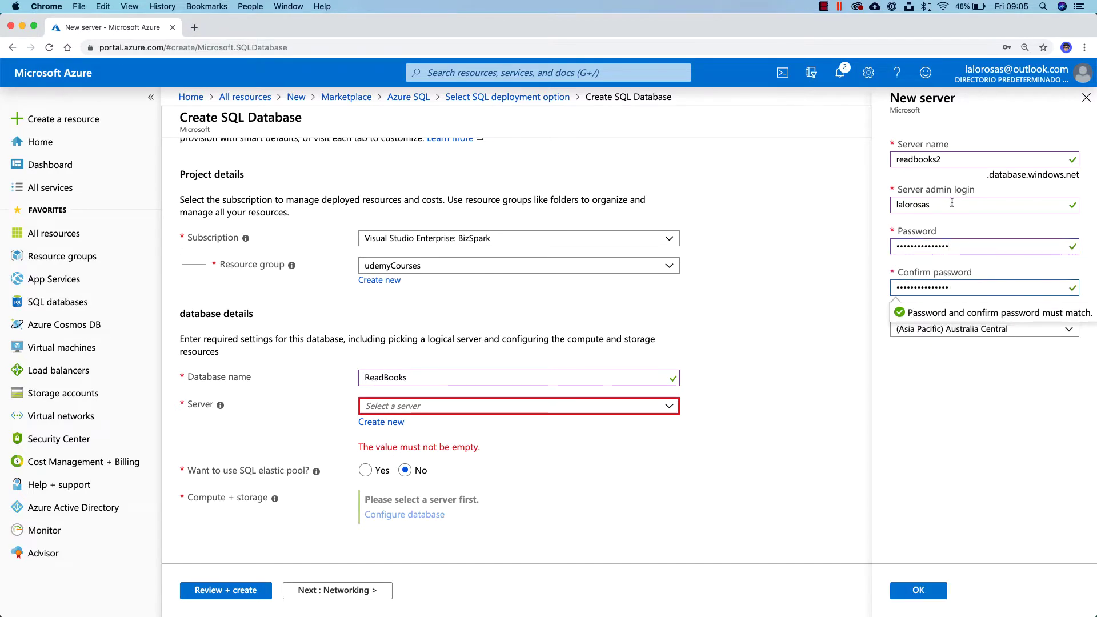
# Step: Place the server in (US) South Central US and confirm the new server
pyautogui.click(966, 330)
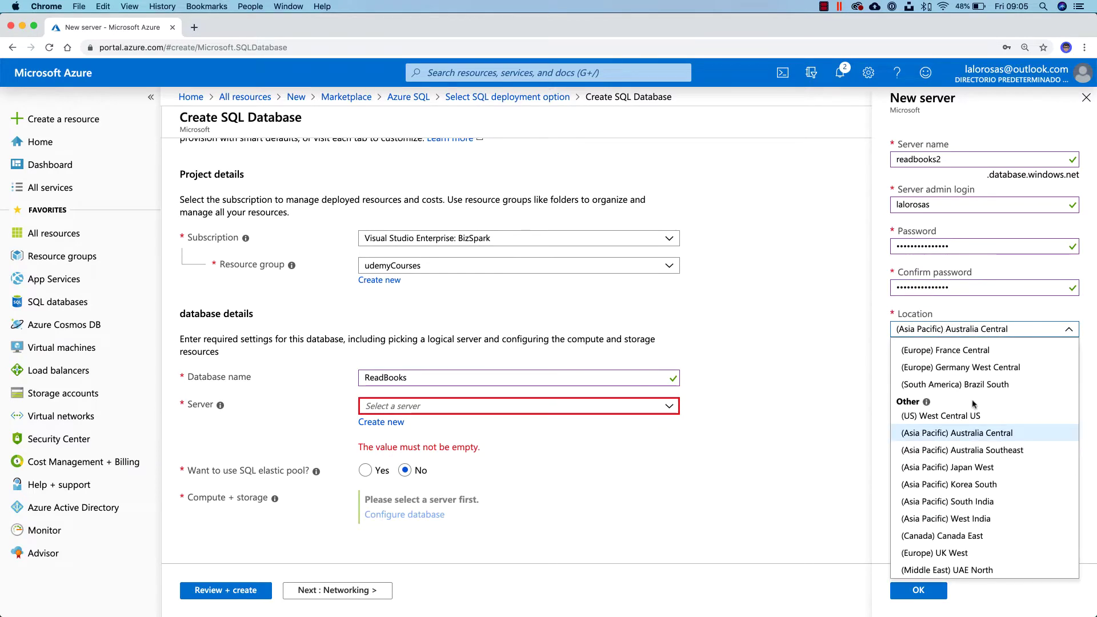
pyautogui.scroll(10, 971, 438)
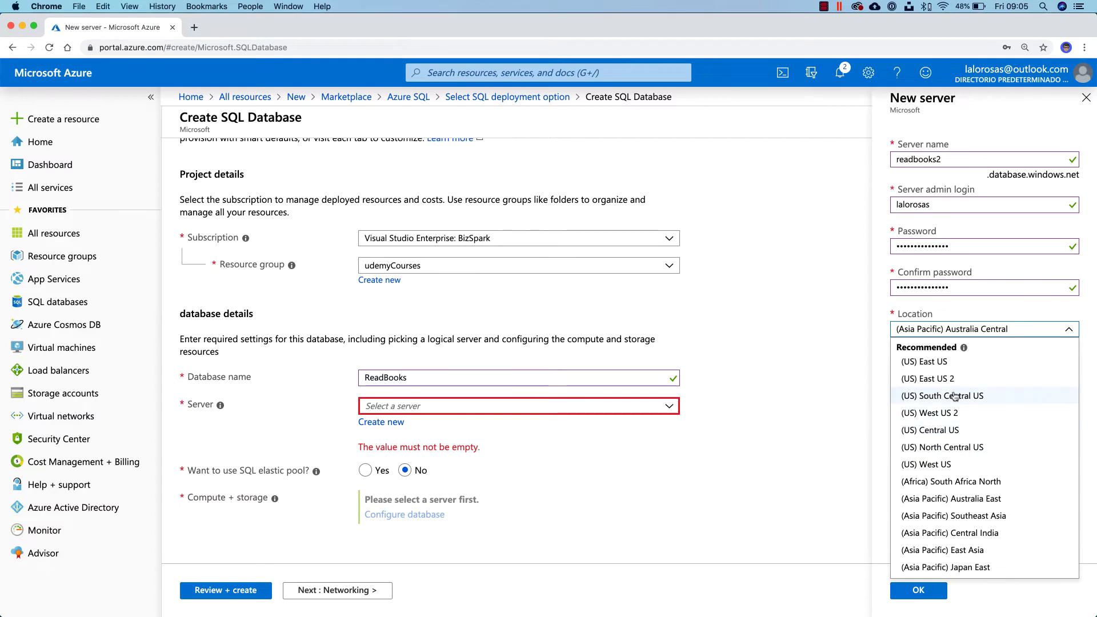
pyautogui.click(960, 395)
pyautogui.click(927, 584)
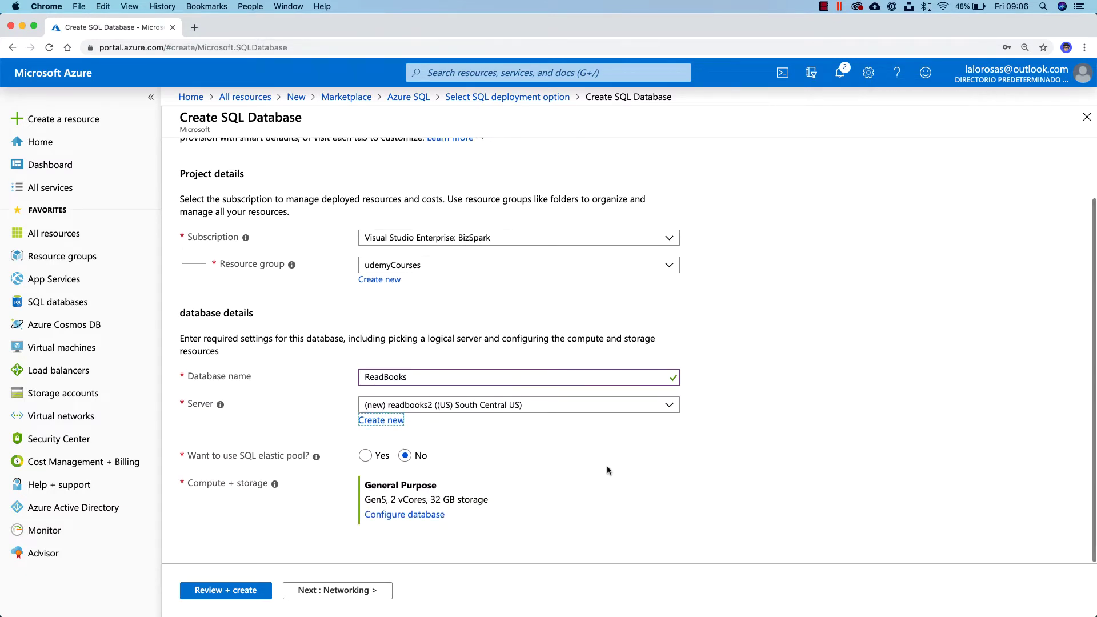
# Step: Set the ReadBooks database to the Basic tier with 2 GB storage, then review and create it
pyautogui.click(420, 520)
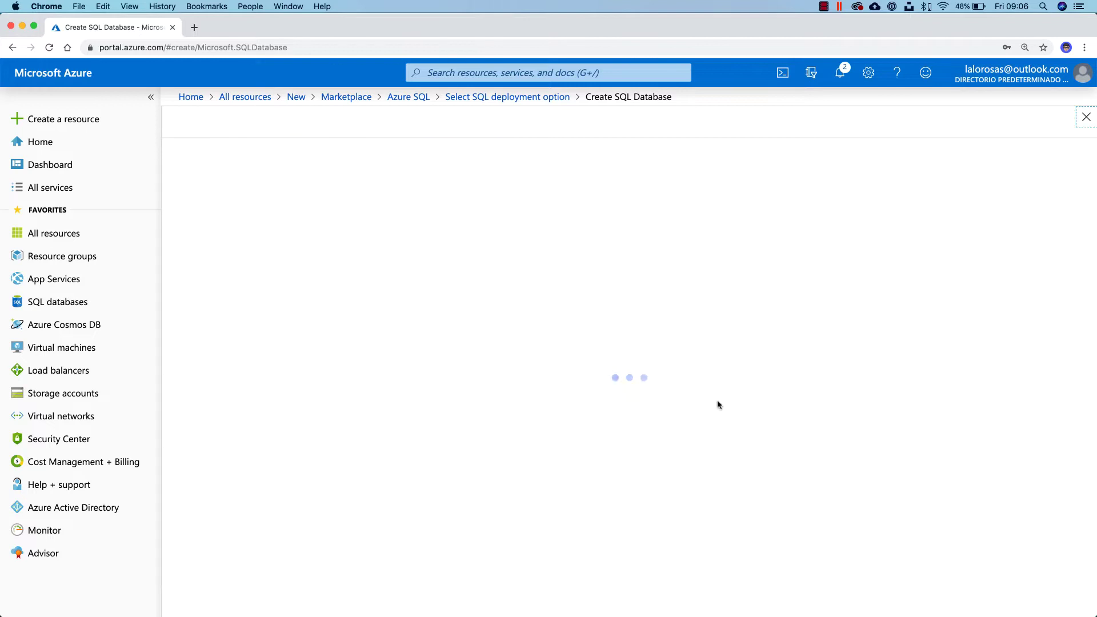
pyautogui.click(377, 224)
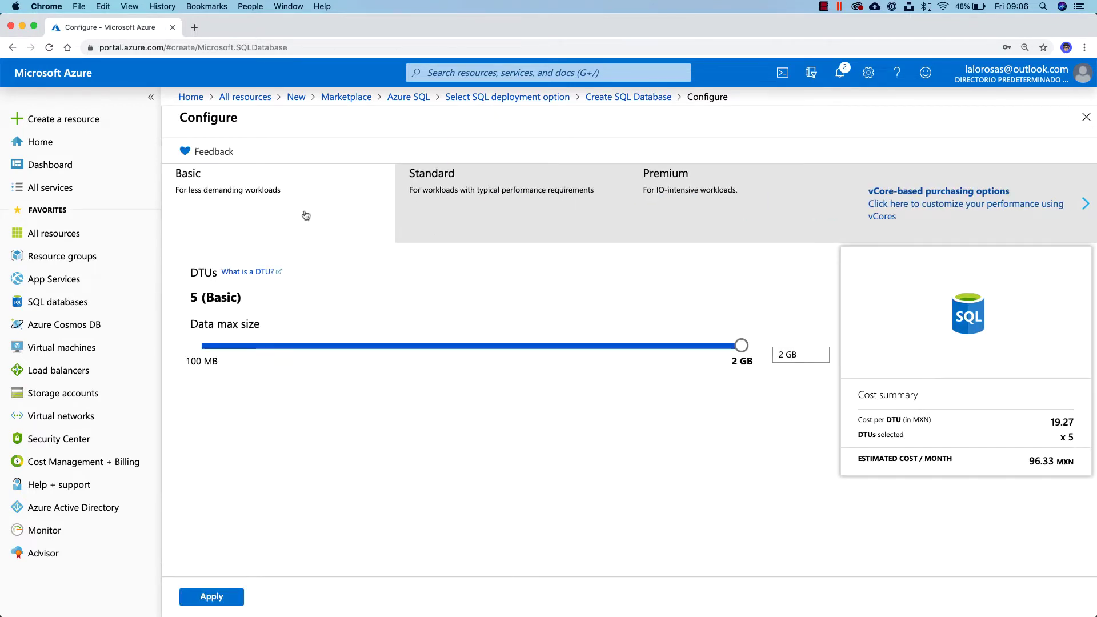
pyautogui.click(218, 596)
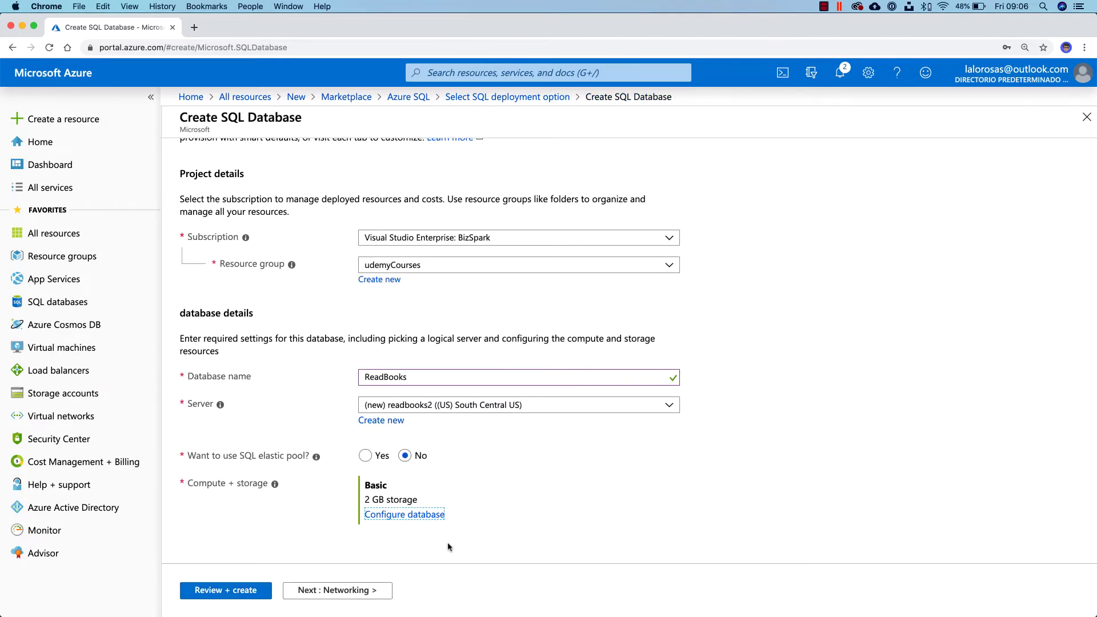
pyautogui.click(228, 594)
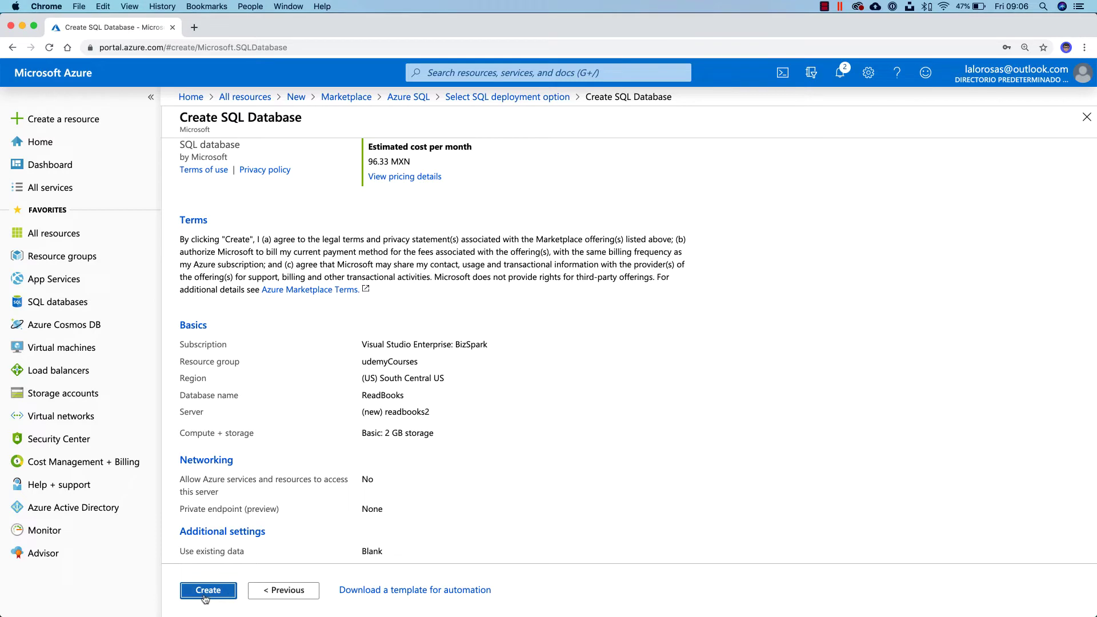
pyautogui.click(208, 596)
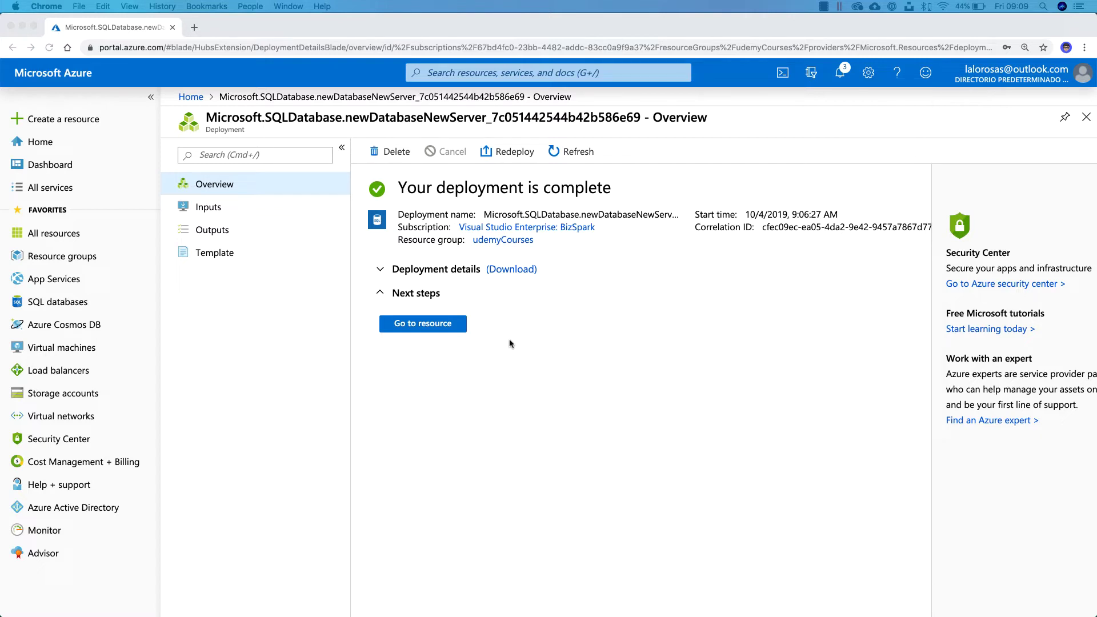
# Step: Sign in to the ReadBooks Query editor, then follow the refusal's link to readbooks2 firewall settings
pyautogui.click(430, 324)
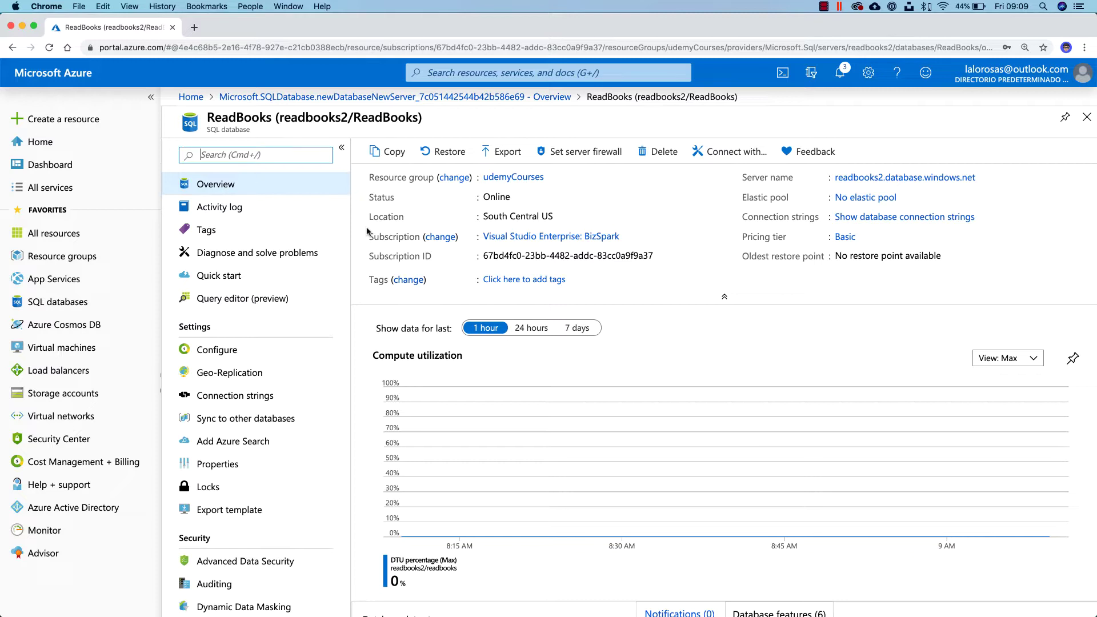
pyautogui.click(233, 298)
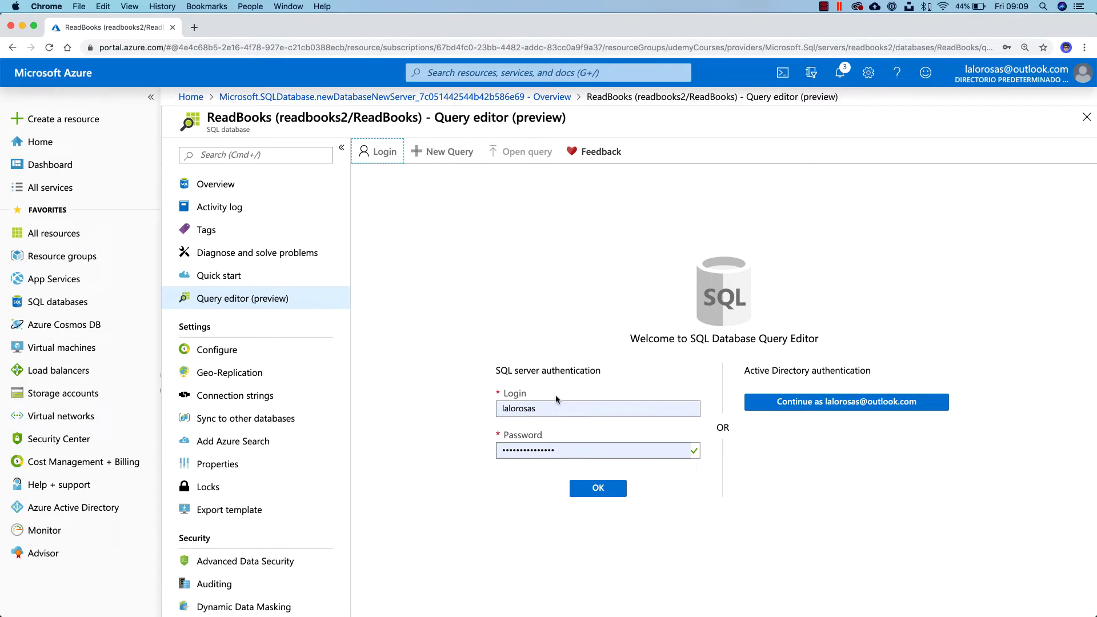
pyautogui.click(590, 488)
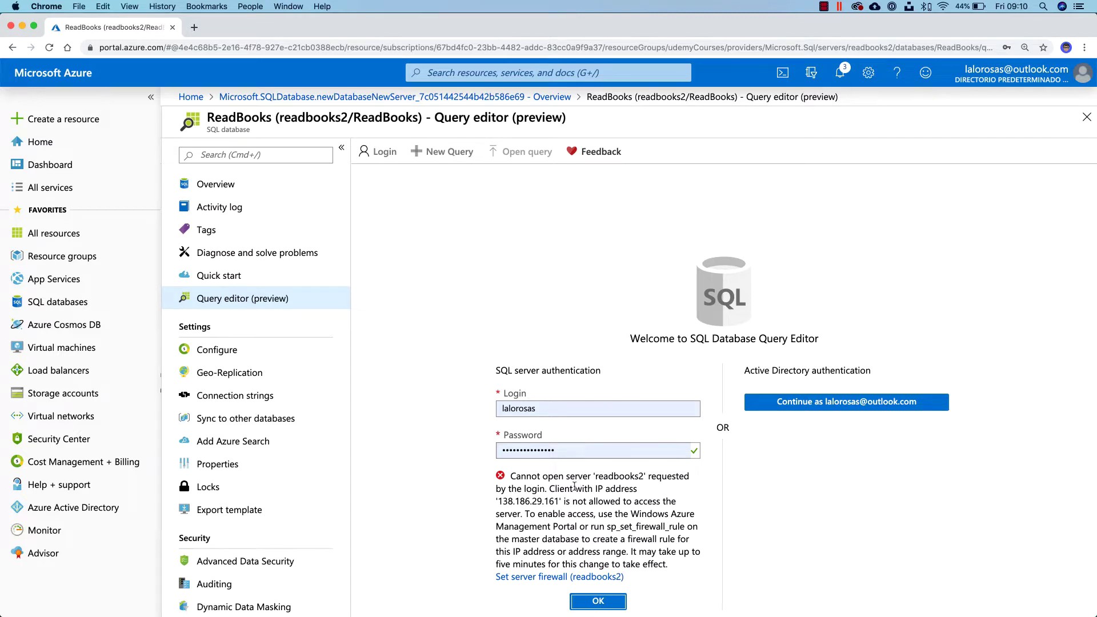
pyautogui.scroll(-1, 545, 563)
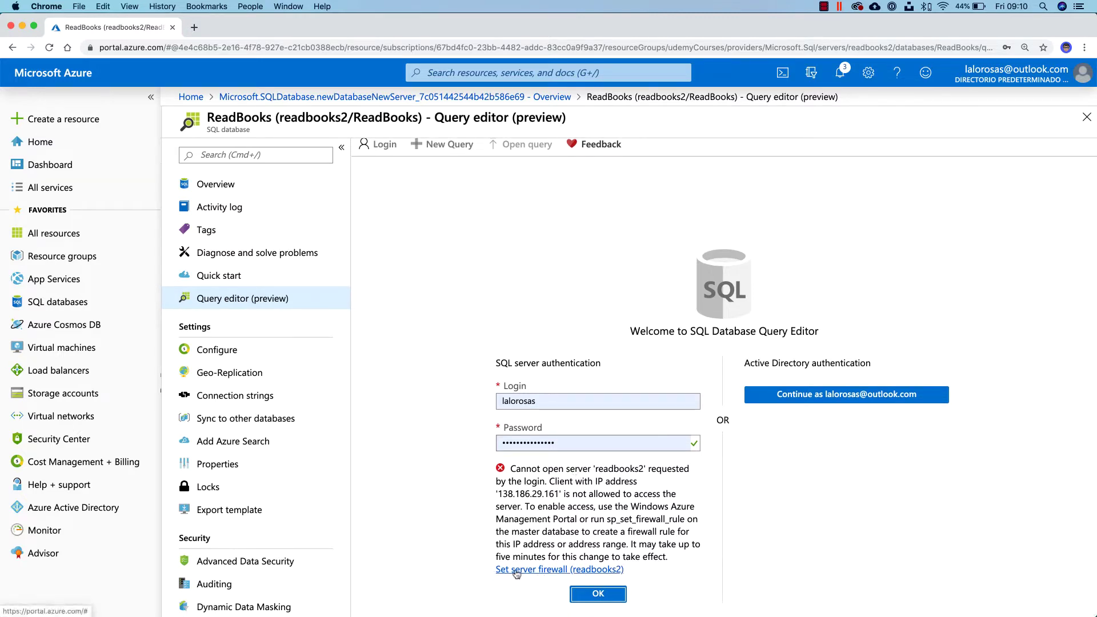
pyautogui.click(521, 570)
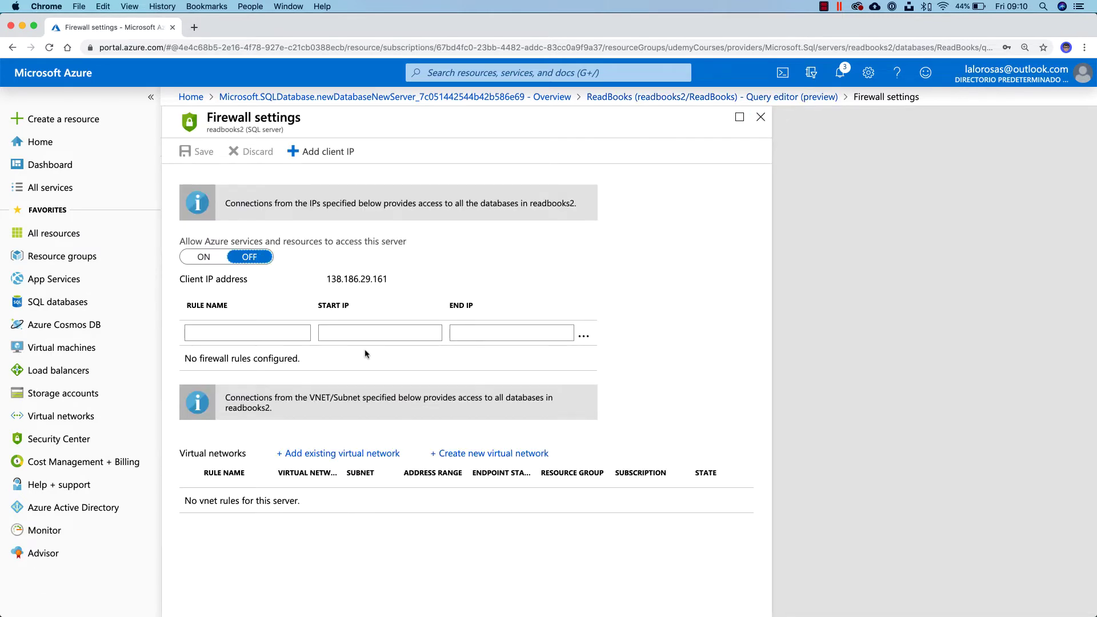
# Step: Add the client IP rule, turn Allow Azure services ON, save, and retry the query editor sign-in
pyautogui.click(328, 154)
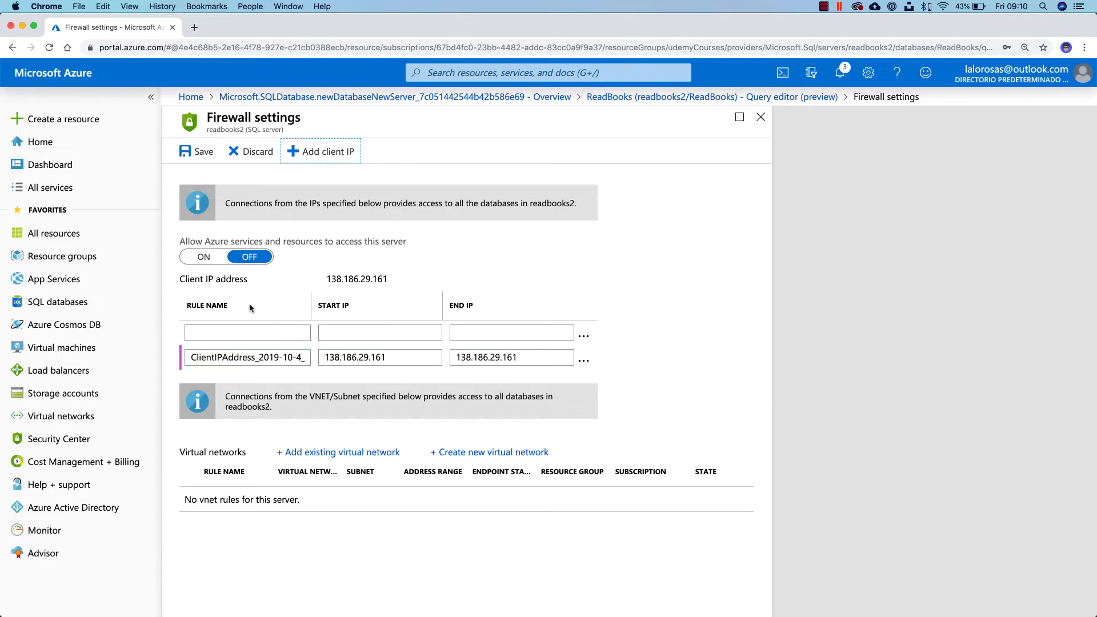
pyautogui.click(203, 257)
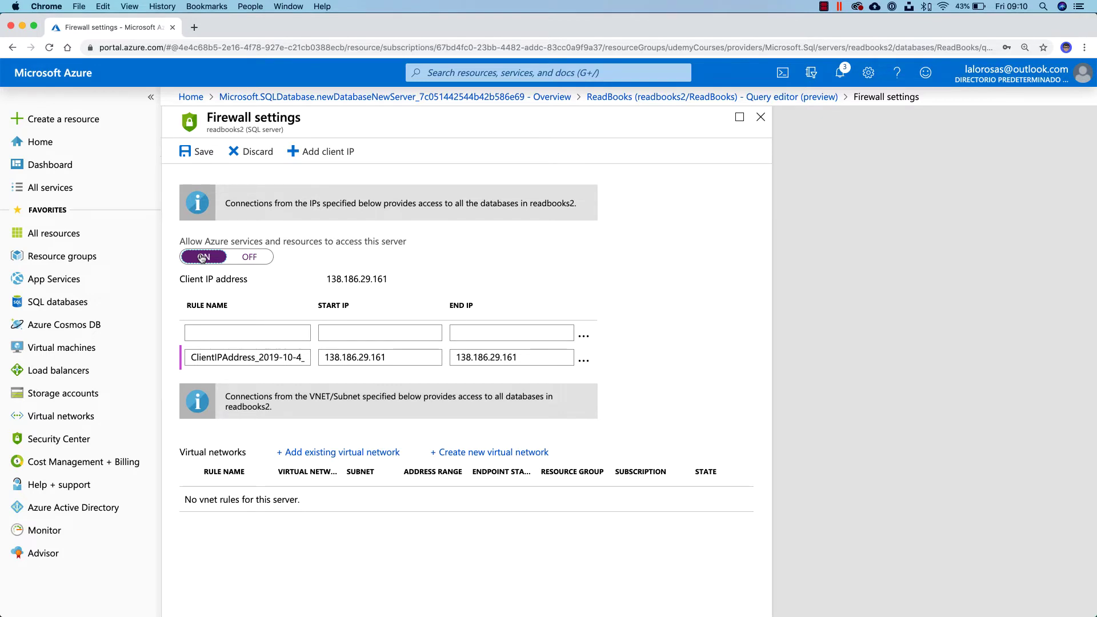
pyautogui.click(200, 151)
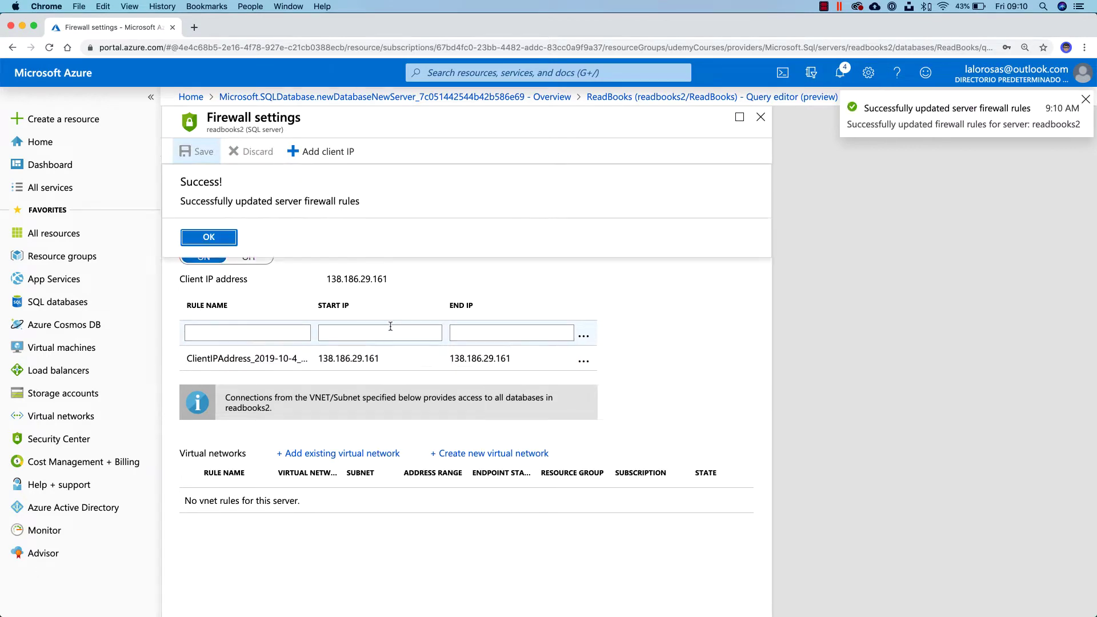
pyautogui.click(760, 117)
pyautogui.click(599, 594)
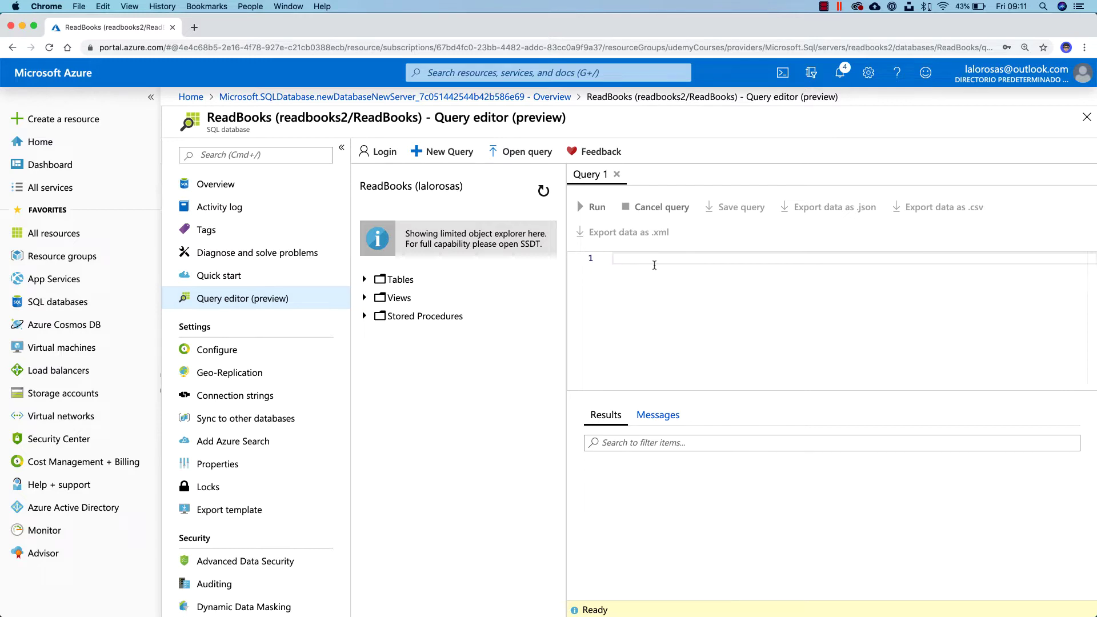
# Step: Write 'CREATE TABLE Book' with '(' and ');' lines and a blank line between them
pyautogui.write('CREATE TABLE')
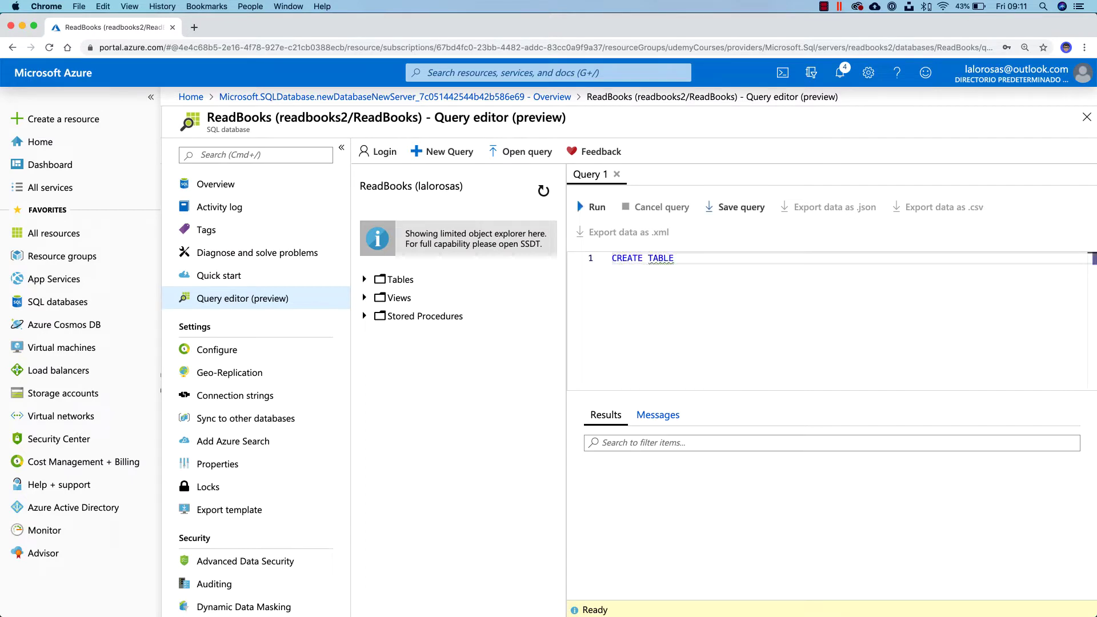
pyautogui.write(' Book')
pyautogui.press('Return')
pyautogui.write('(')
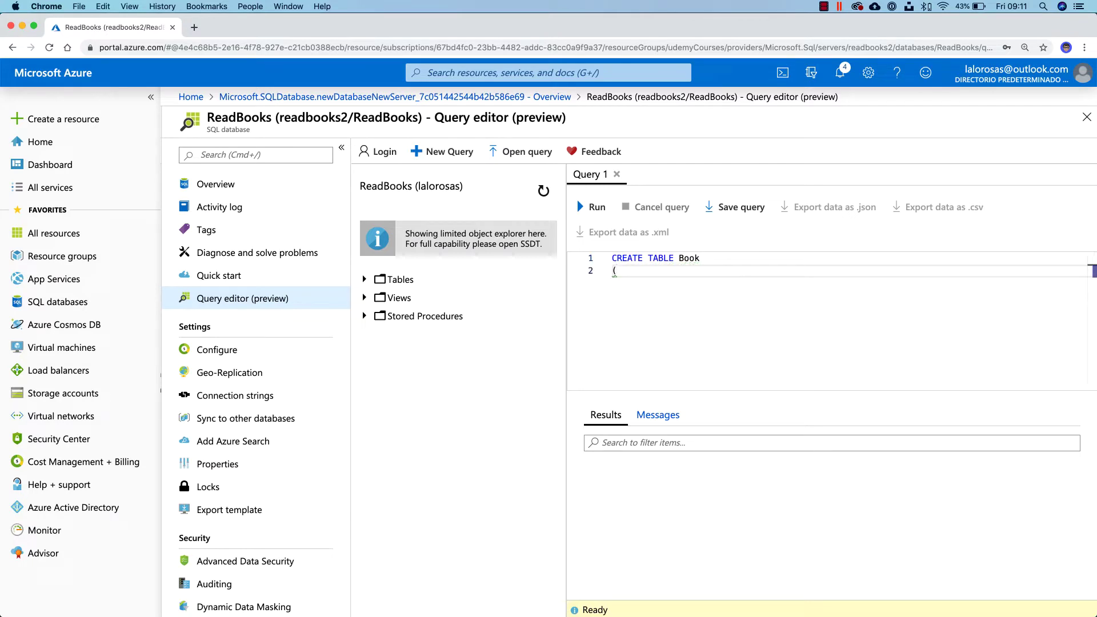
pyautogui.press('Return')
pyautogui.write(');')
pyautogui.click(671, 267)
pyautogui.press('Return')
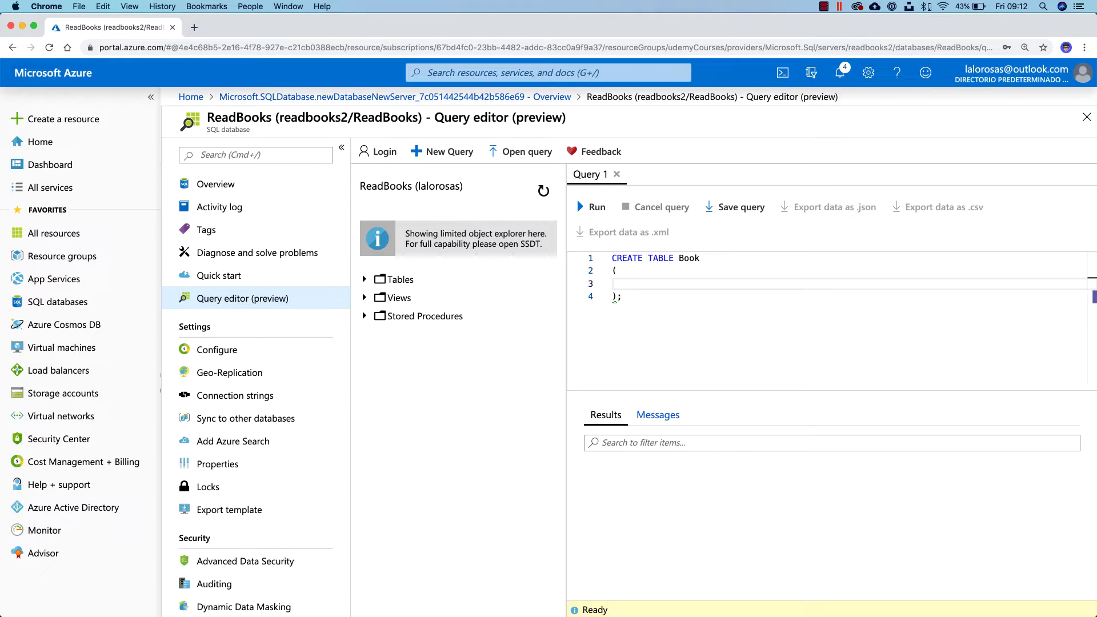
pyautogui.hotkey('ctrl', 'Up')
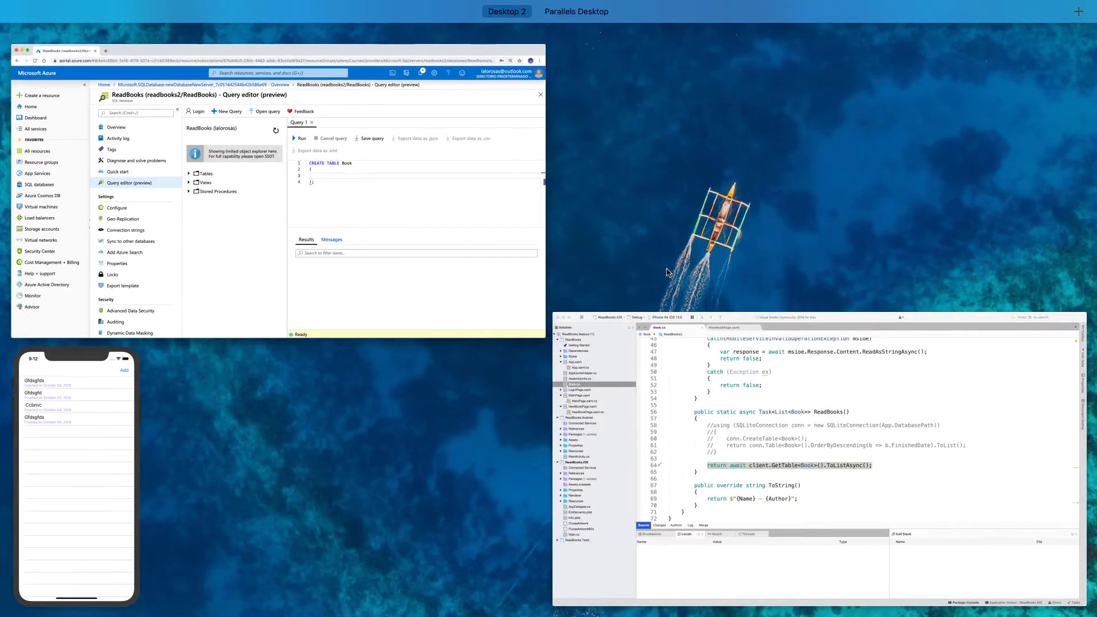
pyautogui.click(646, 362)
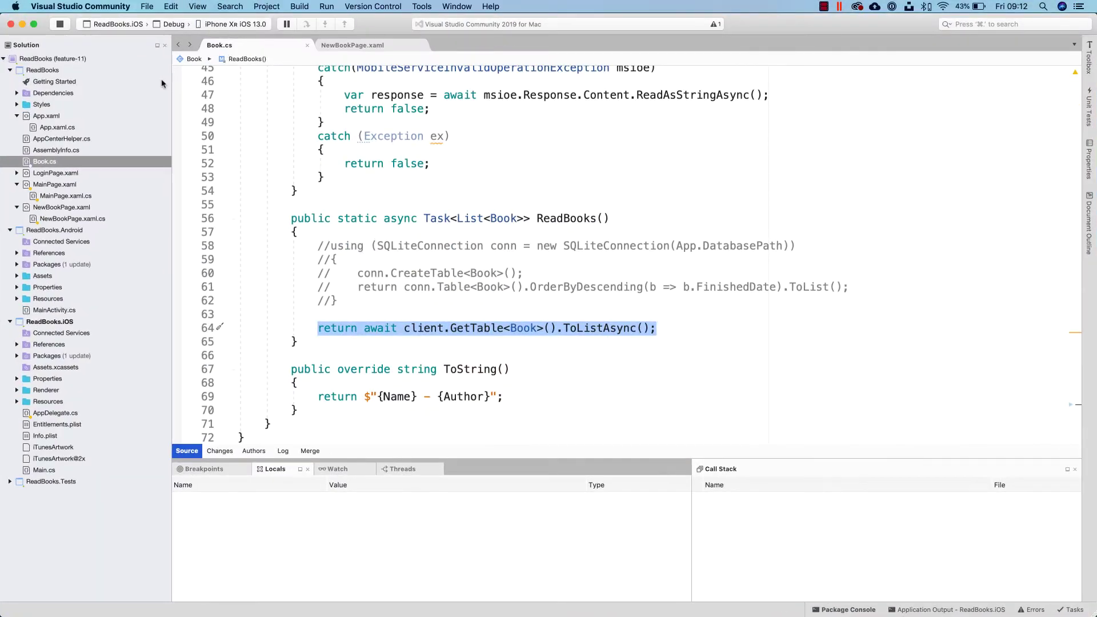
pyautogui.scroll(15, 328, 233)
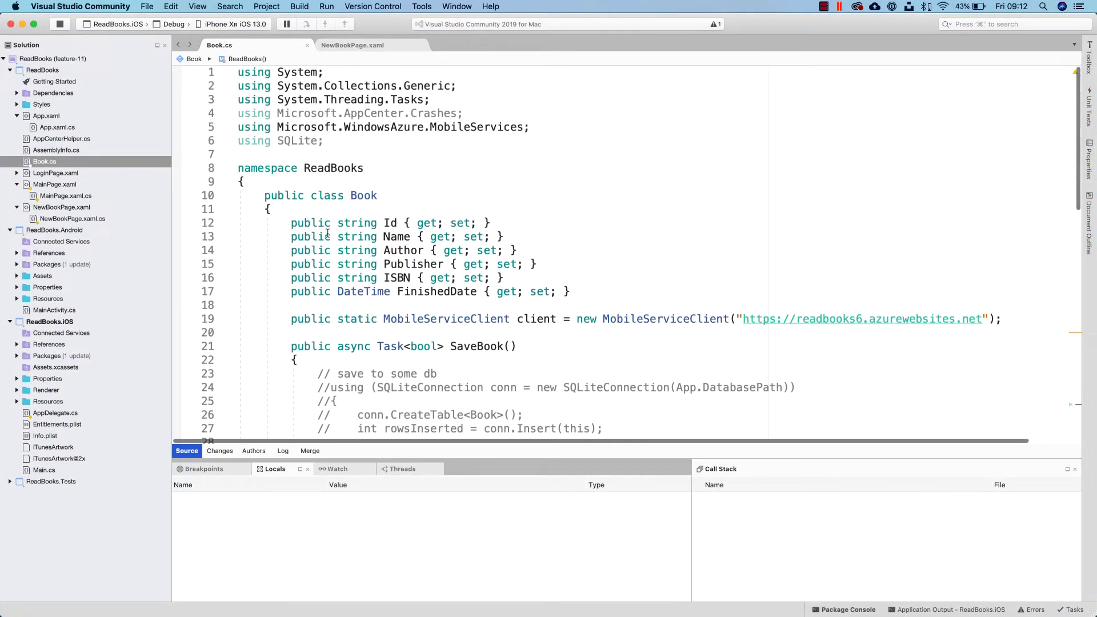
pyautogui.moveTo(291, 223); pyautogui.dragTo(491, 223)
pyautogui.moveTo(294, 237); pyautogui.dragTo(503, 236)
pyautogui.moveTo(384, 251); pyautogui.dragTo(499, 251)
pyautogui.moveTo(391, 277); pyautogui.dragTo(485, 291)
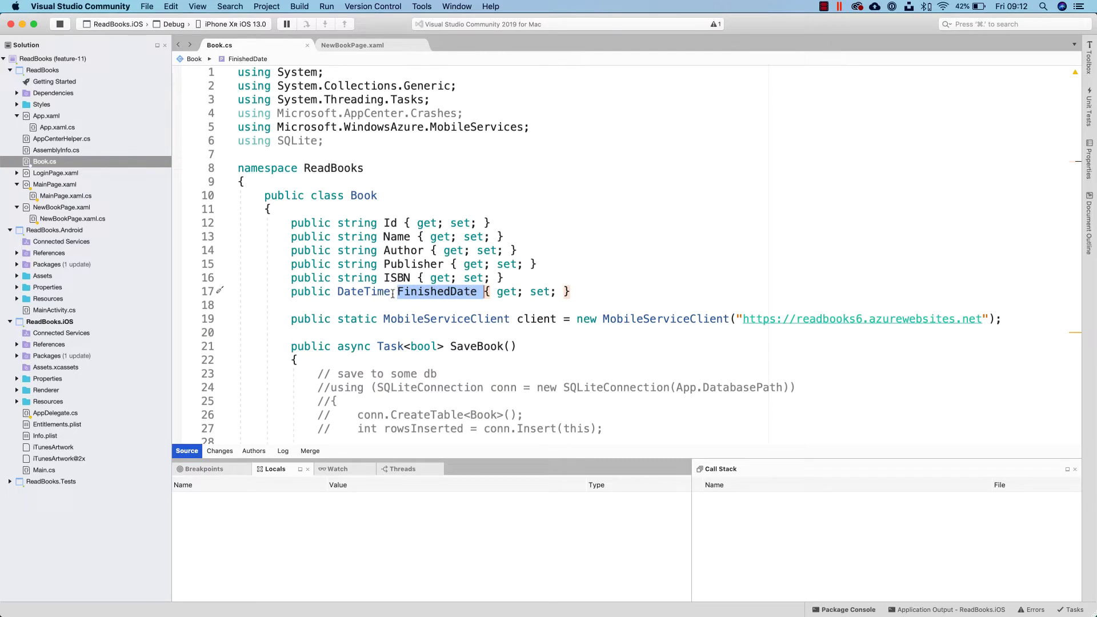
pyautogui.doubleClick(366, 292)
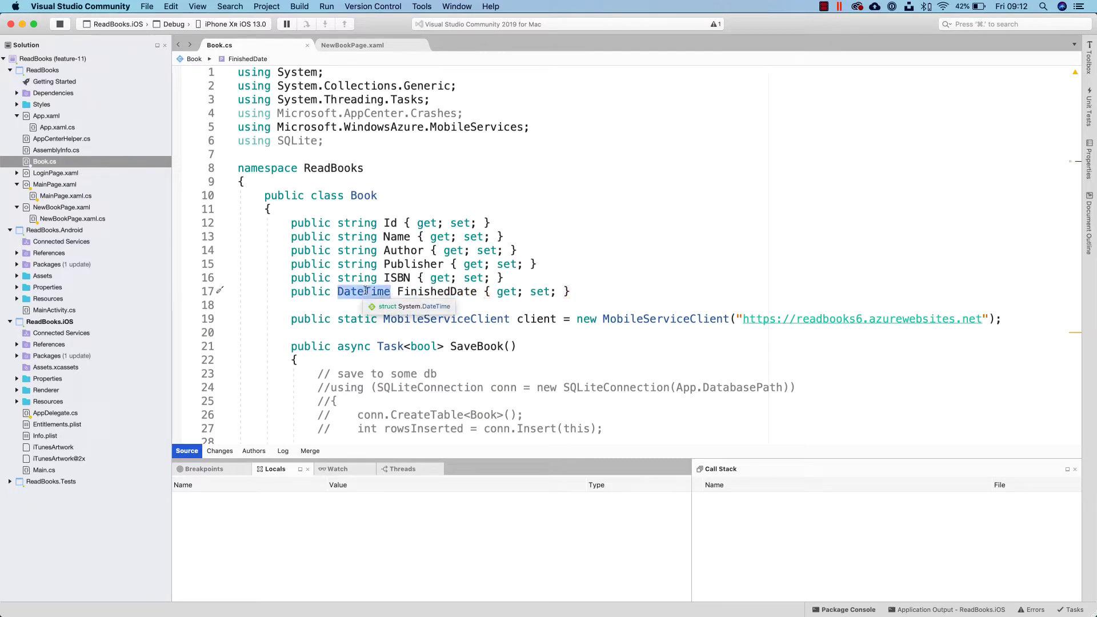
pyautogui.click(291, 223)
pyautogui.moveTo(292, 223); pyautogui.dragTo(586, 294)
pyautogui.hotkey('ctrl', 'Up')
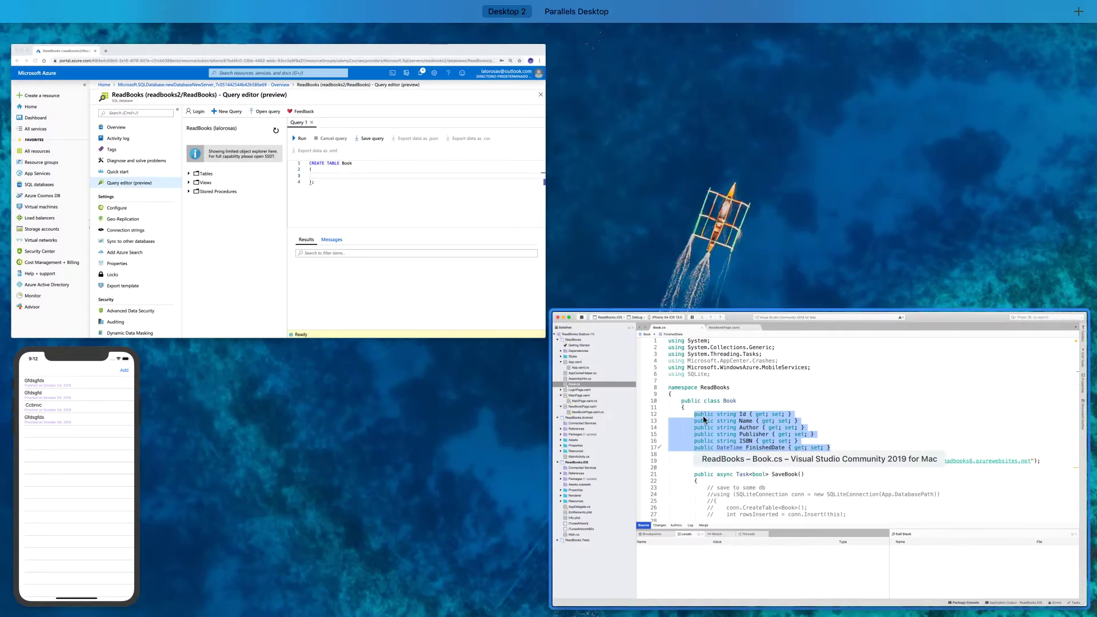
pyautogui.click(658, 401)
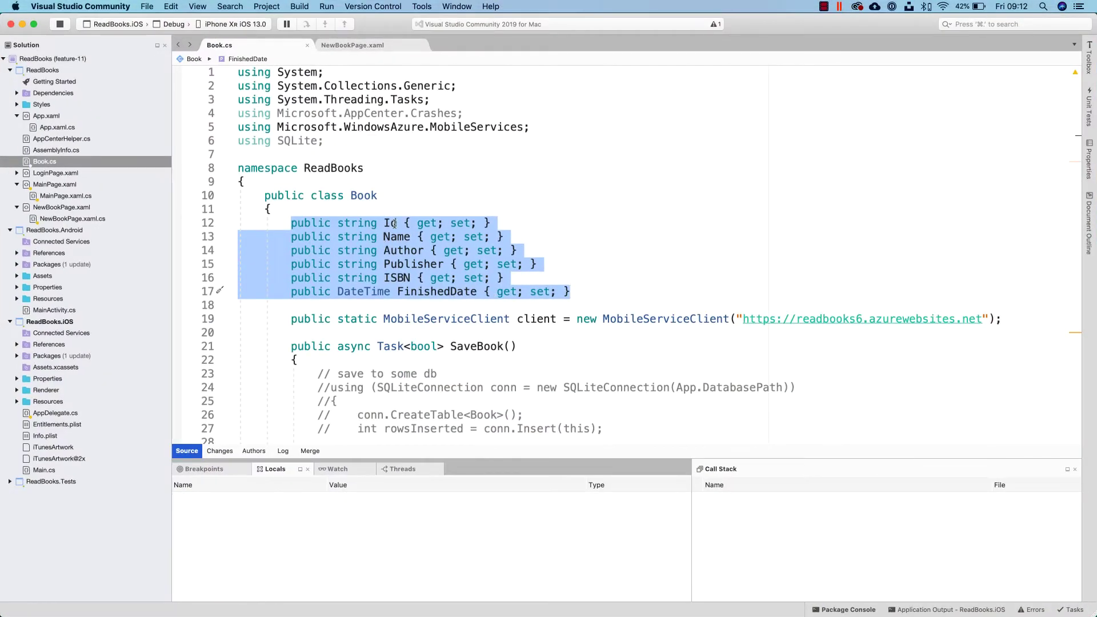
pyautogui.hotkey('ctrl', 'Up')
pyautogui.click(424, 294)
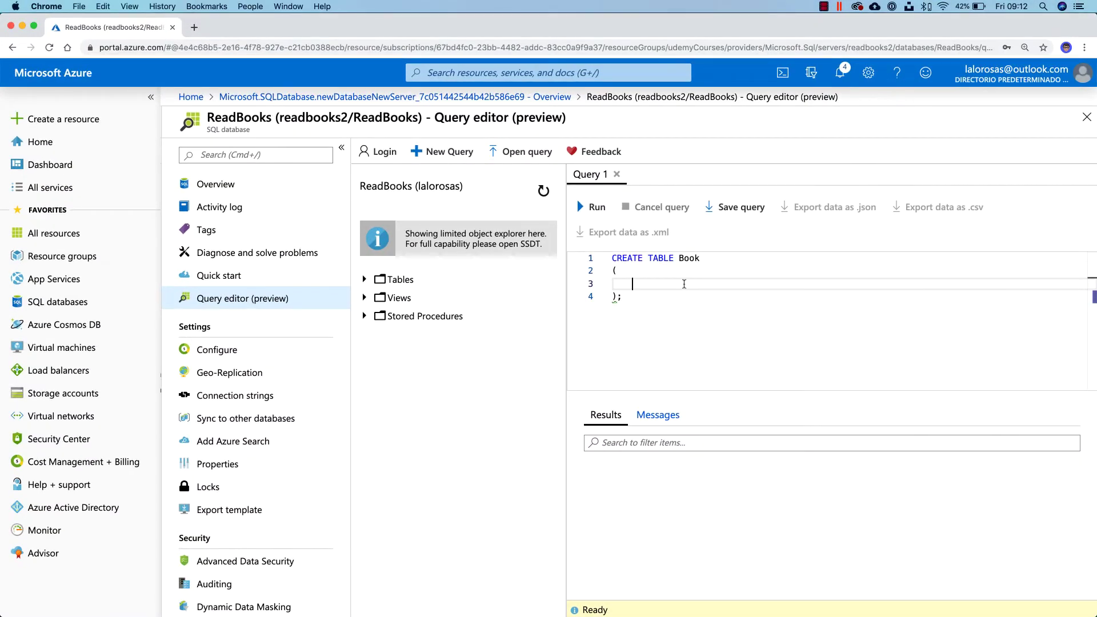
# Step: Define the columns id NVARCHAR(36) PRIMARY KEY and name NVARCHAR(256)
pyautogui.write('id NVARCHAR(')
pyautogui.write('36)')
pyautogui.write('PRIMARY ')
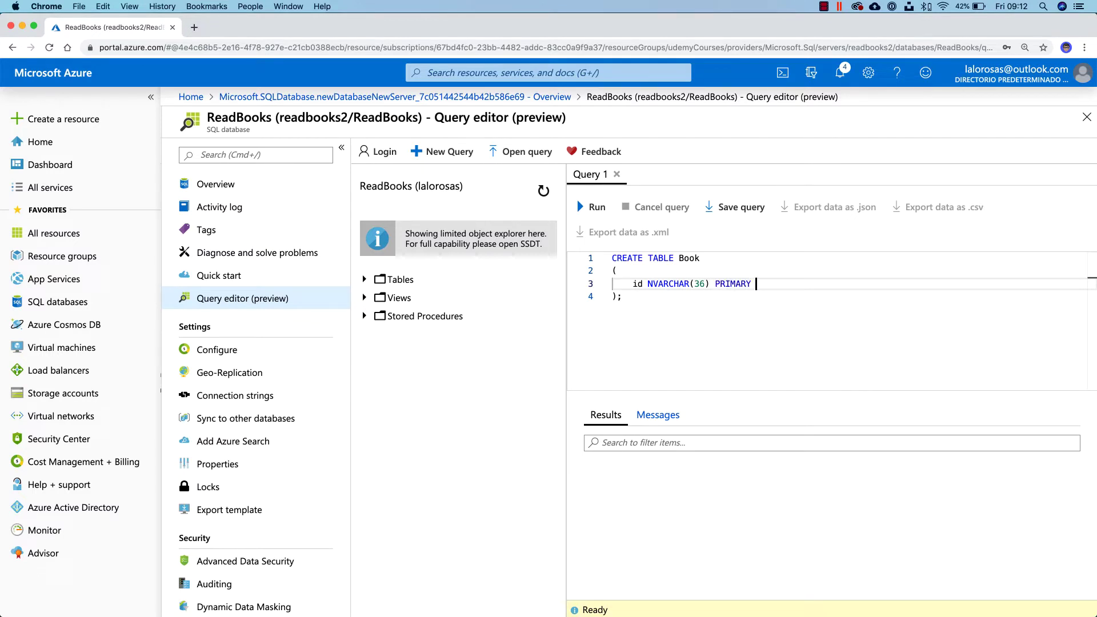
pyautogui.write('KEY,')
pyautogui.press('Return')
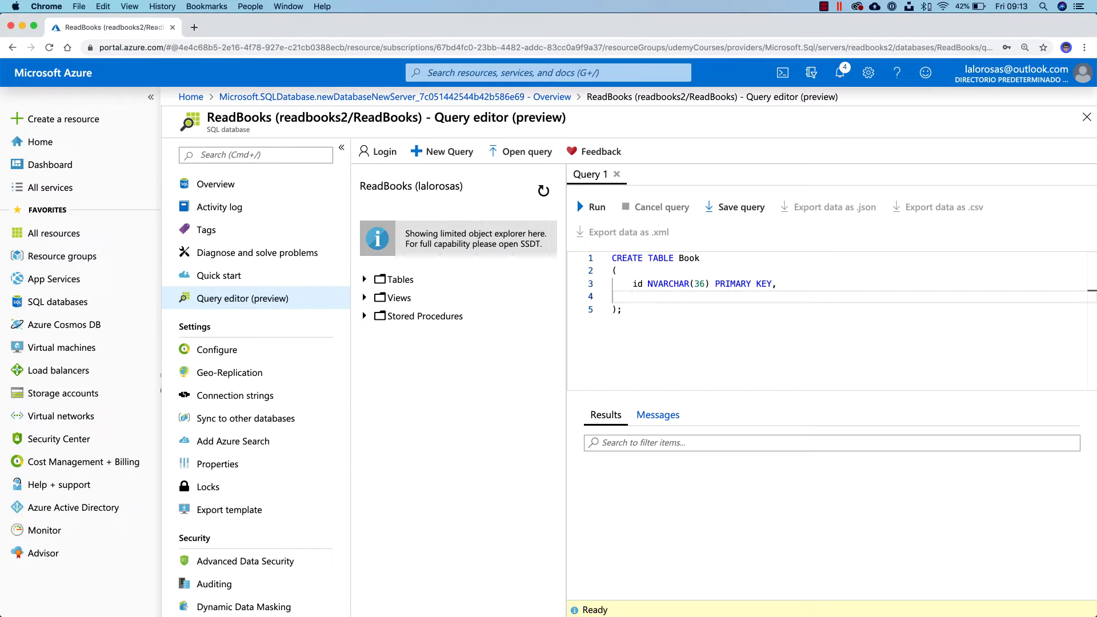
pyautogui.write('name NV')
pyautogui.write('ARCHAR(256),')
# Step: Duplicate the name line and rename the copy to an author NVARCHAR(256) column
pyautogui.moveTo(632, 297); pyautogui.dragTo(754, 296)
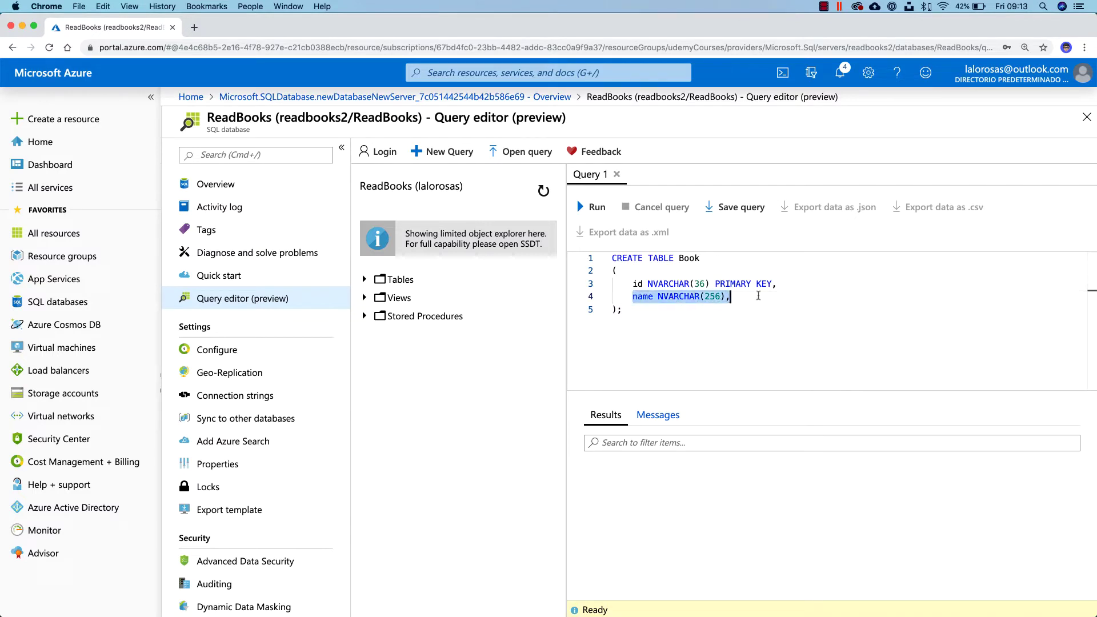
pyautogui.press('cmd+c')
pyautogui.click(760, 295)
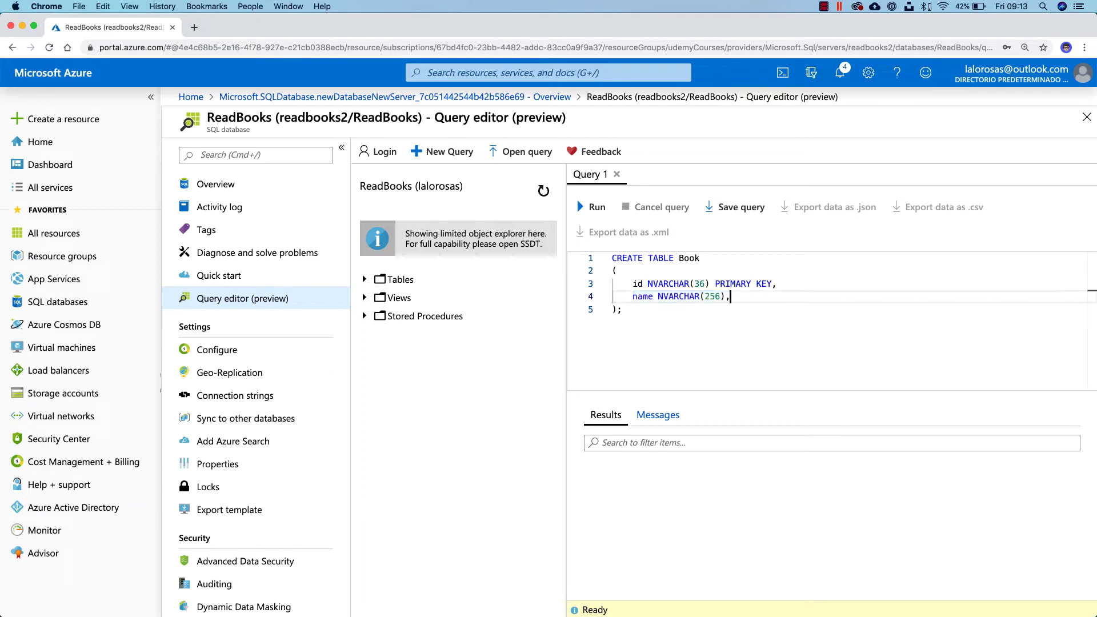
pyautogui.press('Return')
pyautogui.press('cmd+v')
pyautogui.doubleClick(646, 311)
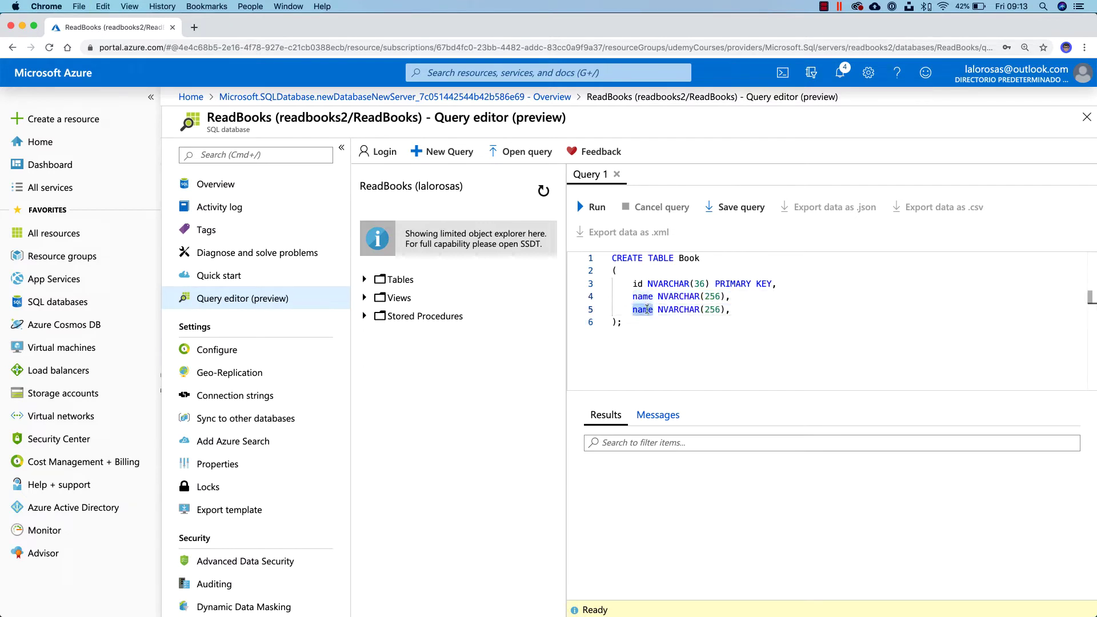
pyautogui.write('author')
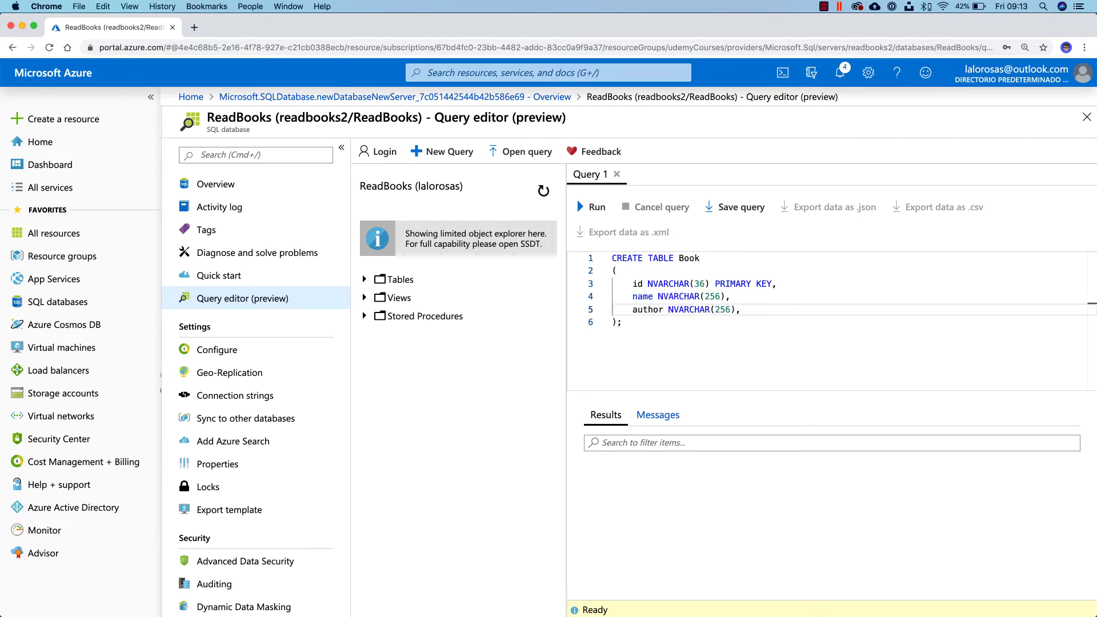
# Step: Add an isbn NVARCHAR(256) column below author
pyautogui.click(768, 308)
pyautogui.press('Return')
pyautogui.press('cmd+v')
pyautogui.doubleClick(649, 323)
pyautogui.write('isbj')
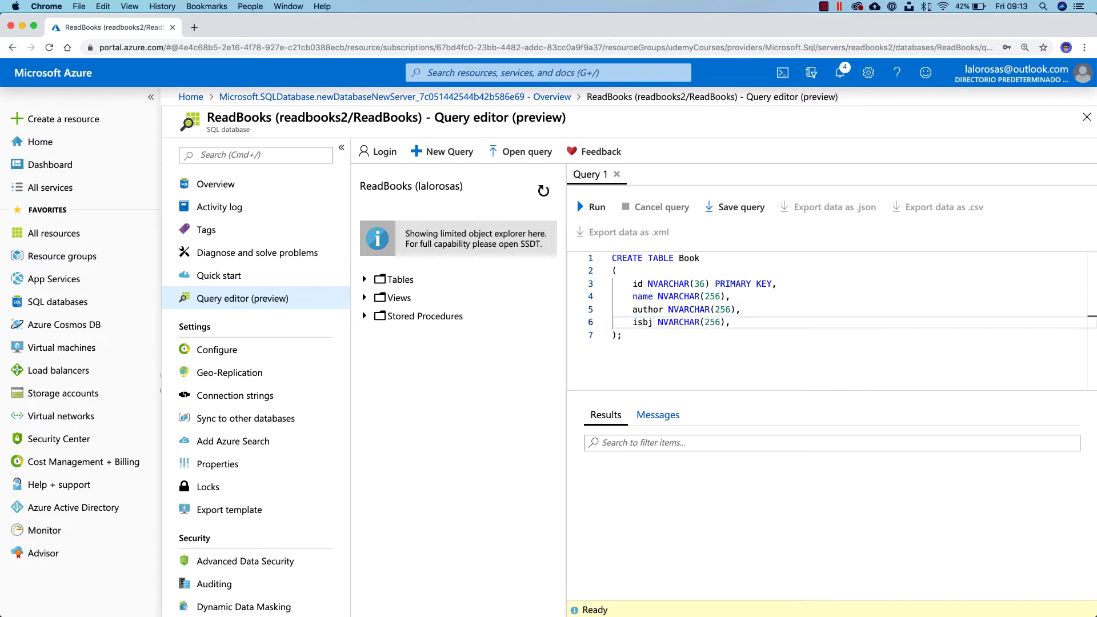
pyautogui.press('BackSpace')
pyautogui.write('n')
# Step: Add a publisher NVARCHAR(256) column below isbn
pyautogui.press('Return')
pyautogui.press('super+v')
pyautogui.doubleClick(643, 335)
pyautogui.write('publisher')
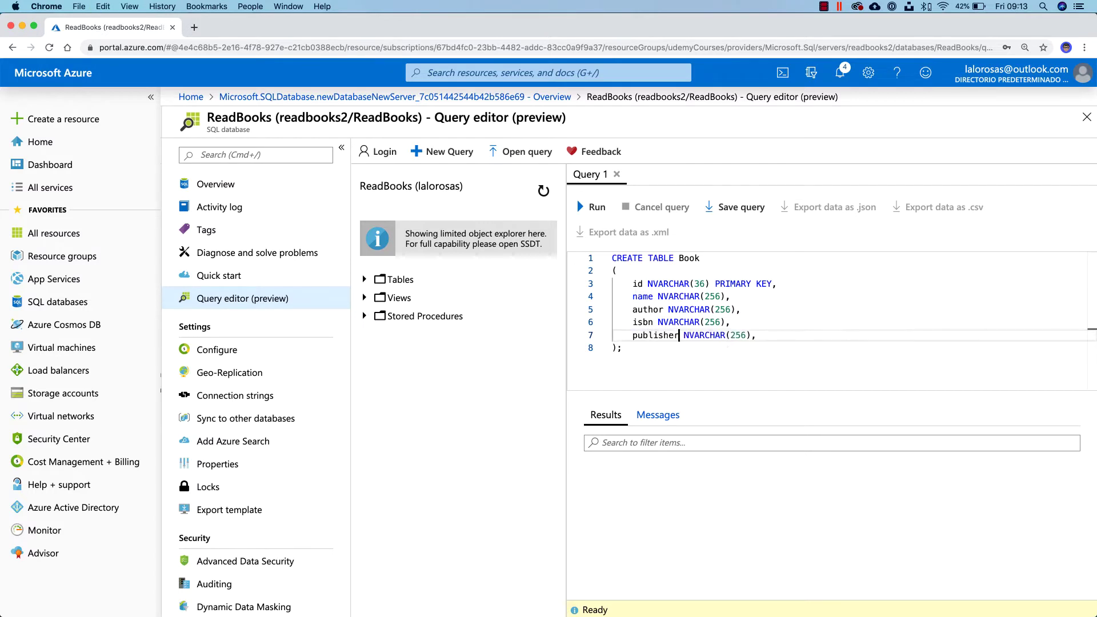
pyautogui.doubleClick(641, 296)
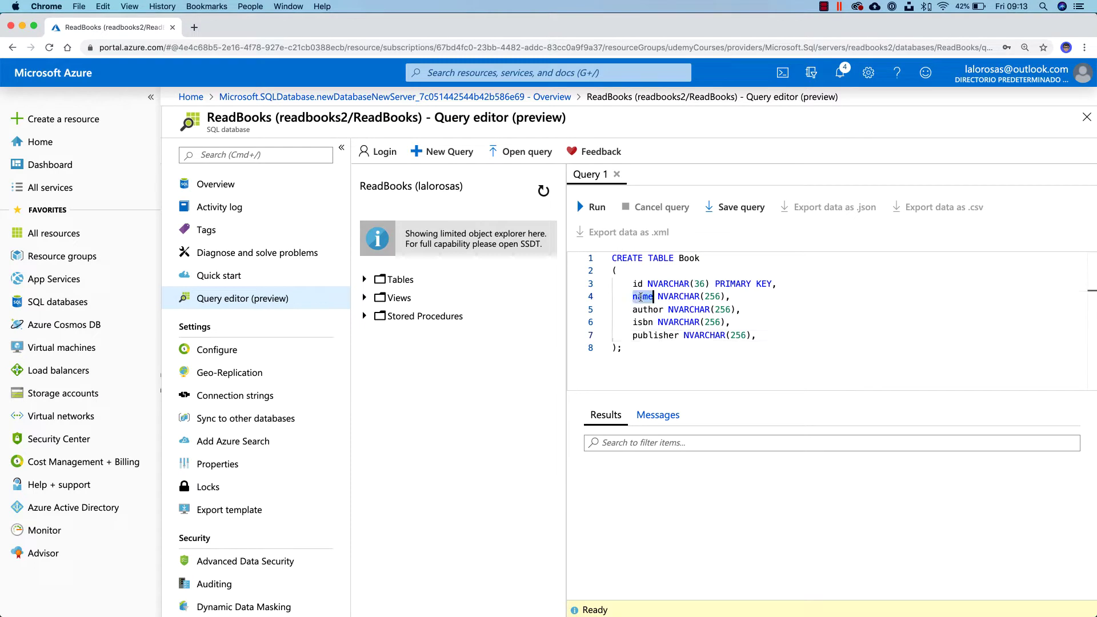
pyautogui.doubleClick(644, 309)
# Step: Compare the Name, Publisher and ISBN properties of the Book class in Book.cs
pyautogui.press('super+Tab')
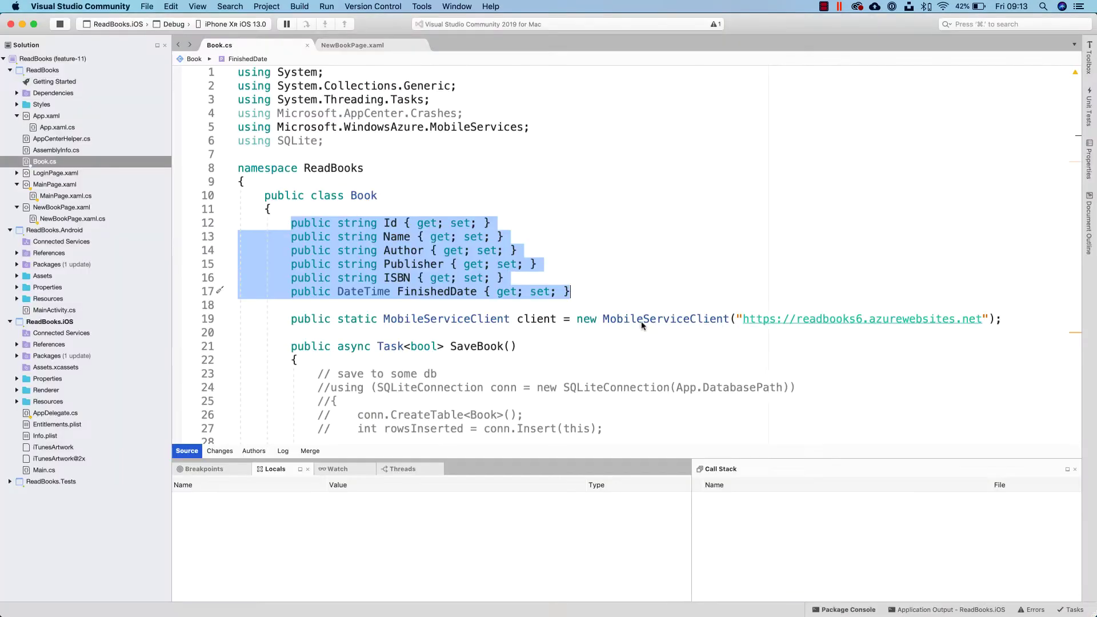
pyautogui.doubleClick(400, 236)
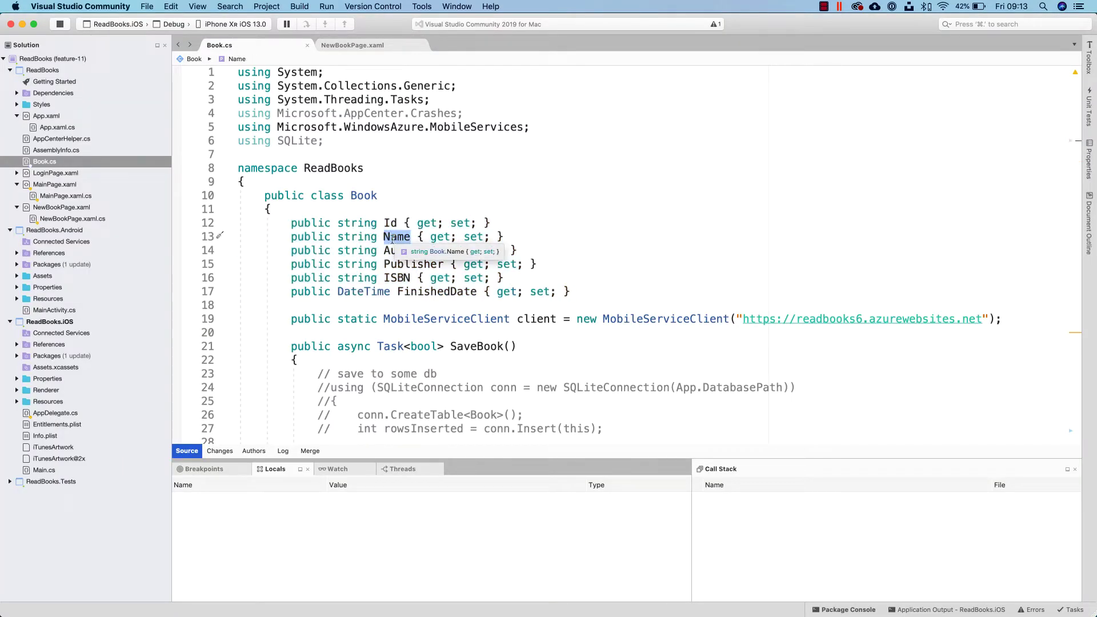
pyautogui.click(405, 265)
pyautogui.click(392, 277)
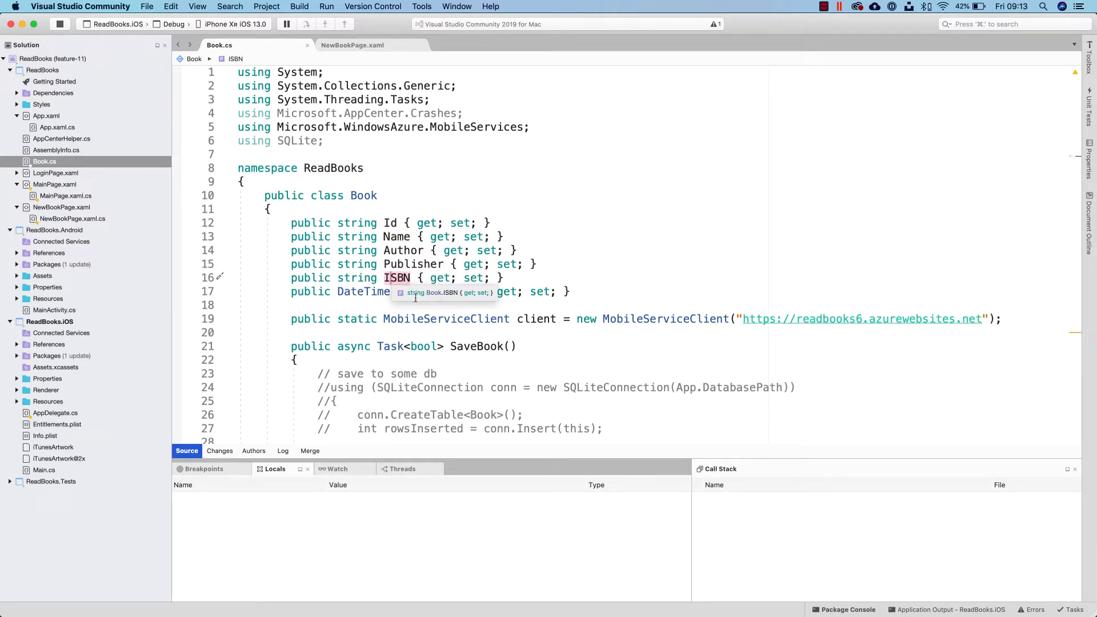
pyautogui.doubleClick(395, 238)
# Step: Return to the Azure query editor and place the caret on the Book script's column lines
pyautogui.press('super+Tab')
pyautogui.click(633, 309)
pyautogui.click(634, 296)
pyautogui.moveTo(633, 309); pyautogui.dragTo(638, 309)
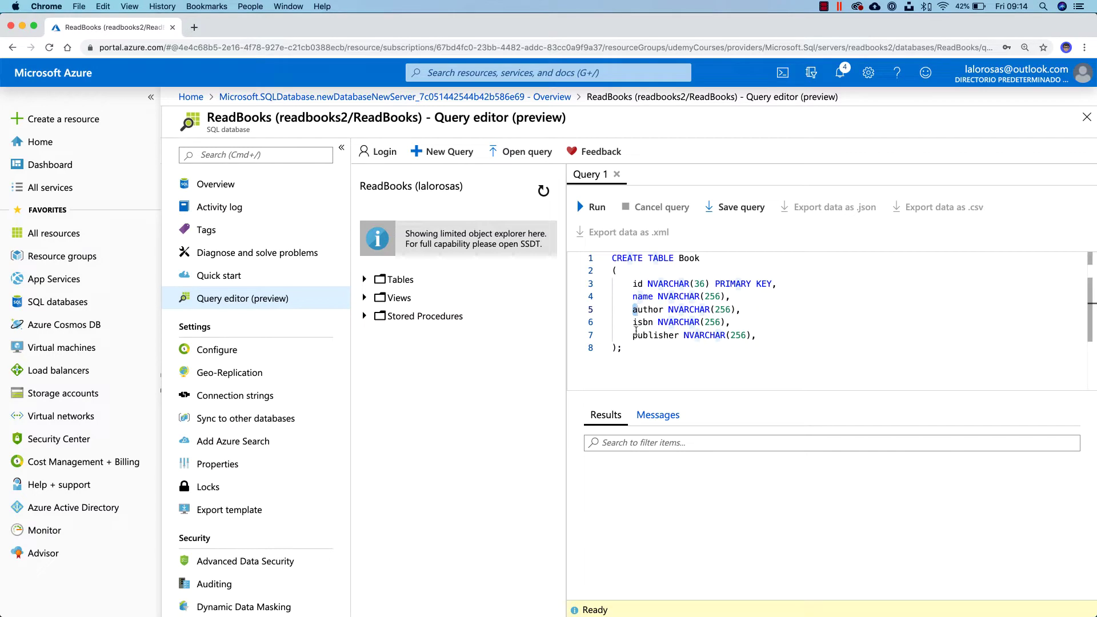
# Step: Copy FinishedDate from Book.cs onto a new line after the publisher column
pyautogui.moveTo(633, 335); pyautogui.dragTo(674, 339)
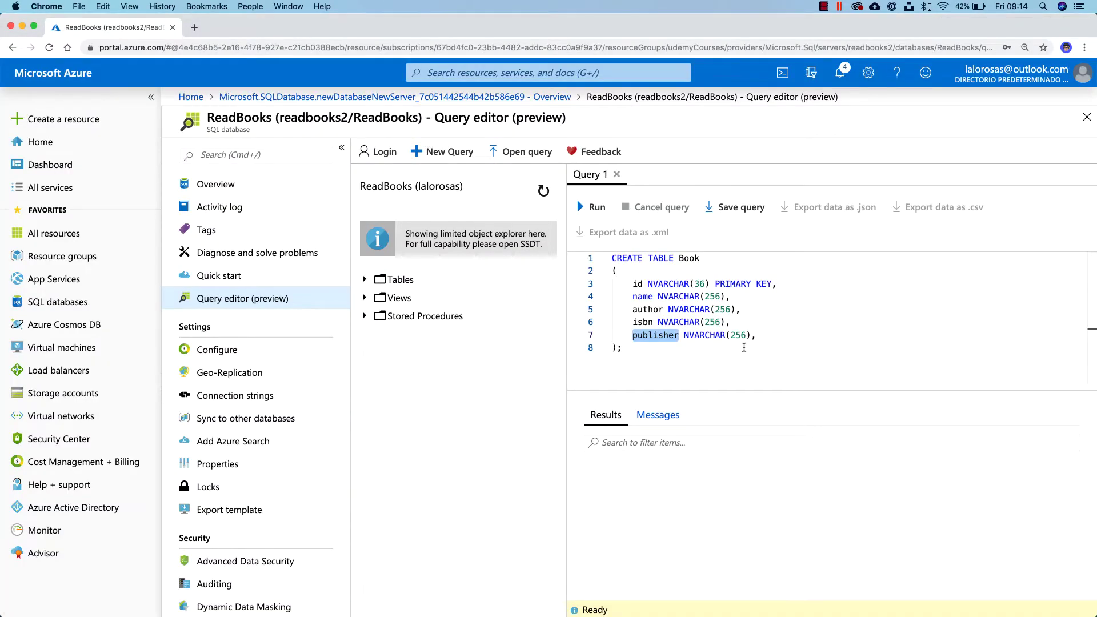
pyautogui.click(791, 334)
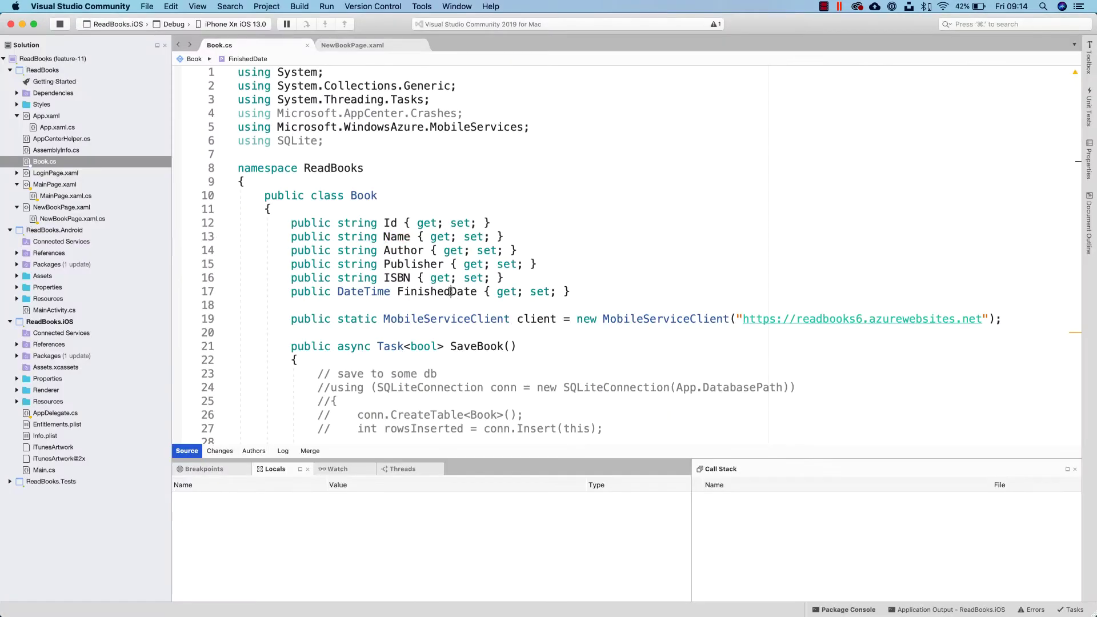
pyautogui.doubleClick(451, 292)
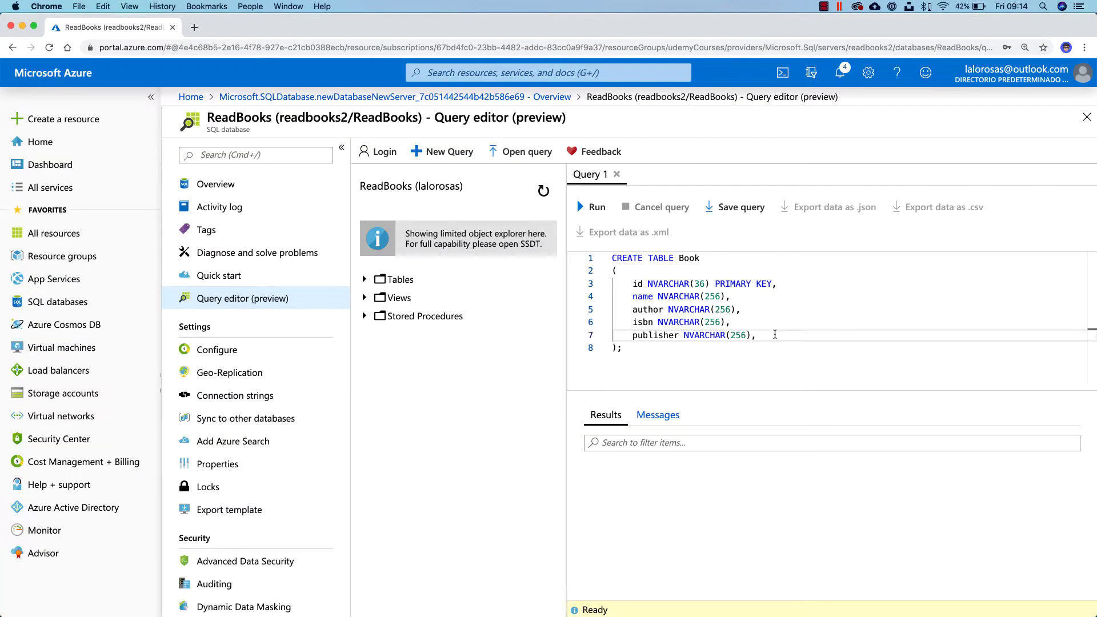
pyautogui.press('Return')
pyautogui.press('super+v')
pyautogui.press('Home')
pyautogui.press('Delete')
# Step: Lowercase it to finisheddate, give it type DATETIMEOFFSET, and run the CREATE TABLE Book query
pyautogui.write('f')
pyautogui.press('Right')
pyautogui.press('Right')
pyautogui.press('Right')
pyautogui.press('Right')
pyautogui.press('Right')
pyautogui.press('Right')
pyautogui.press('Right')
pyautogui.press('Right')
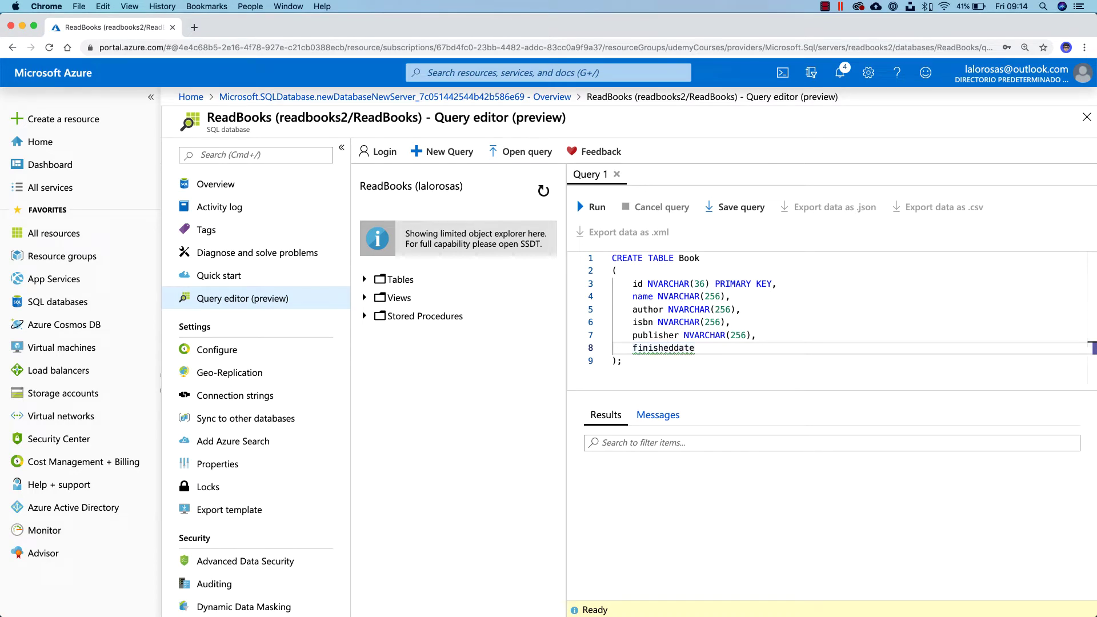
pyautogui.press('super+v')
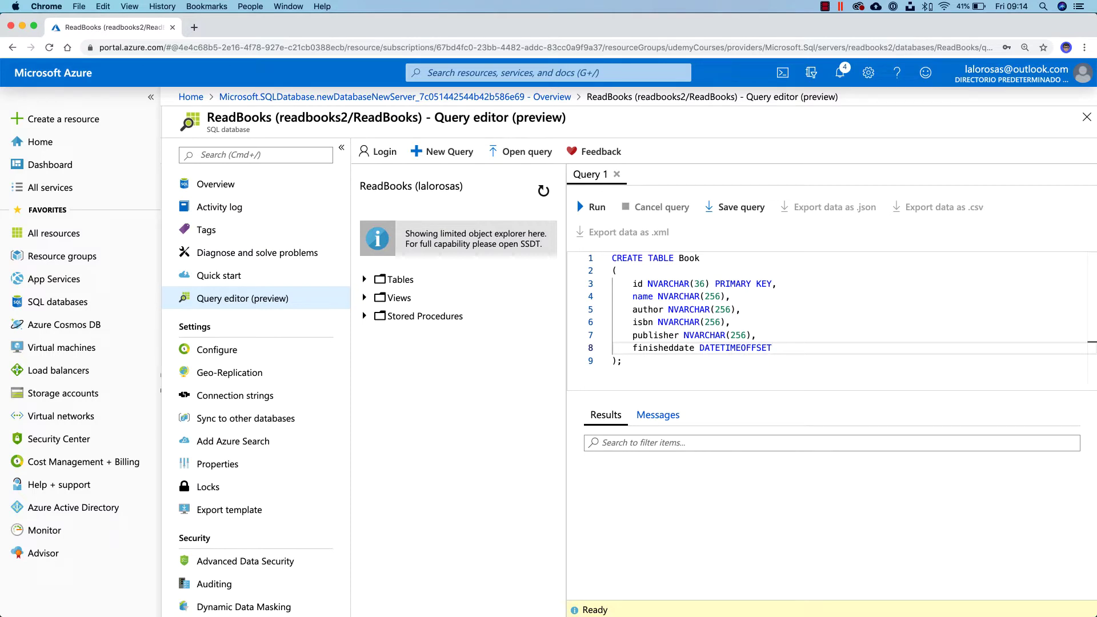
pyautogui.click(593, 207)
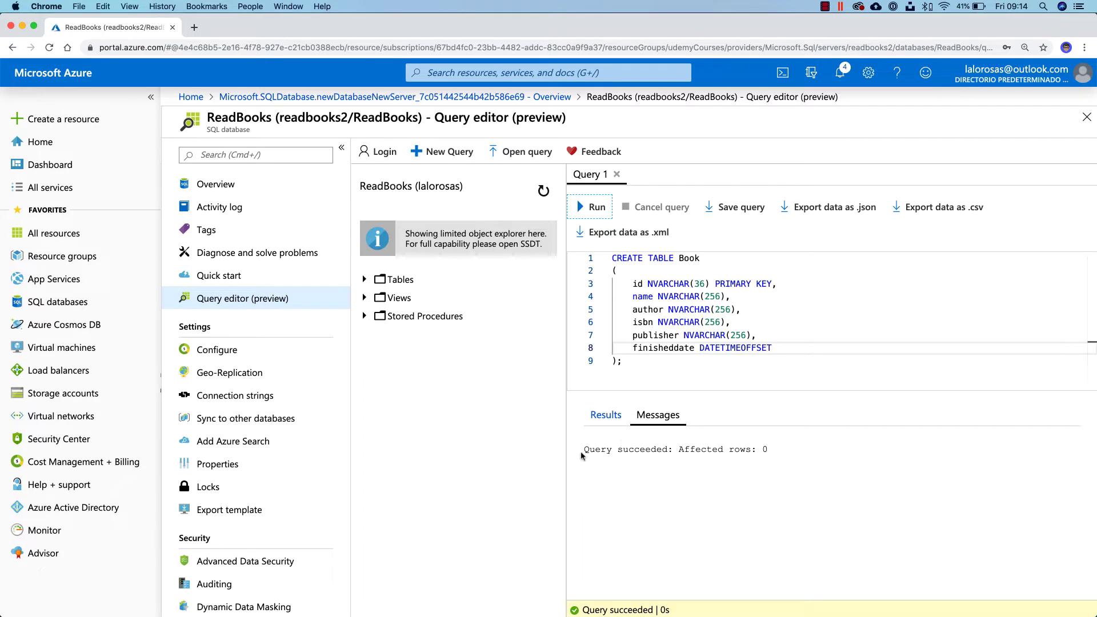
# Step: Verify the query succeeded and dbo.Book is listed under Tables, then go back to the deployment overview
pyautogui.moveTo(584, 449); pyautogui.dragTo(680, 447)
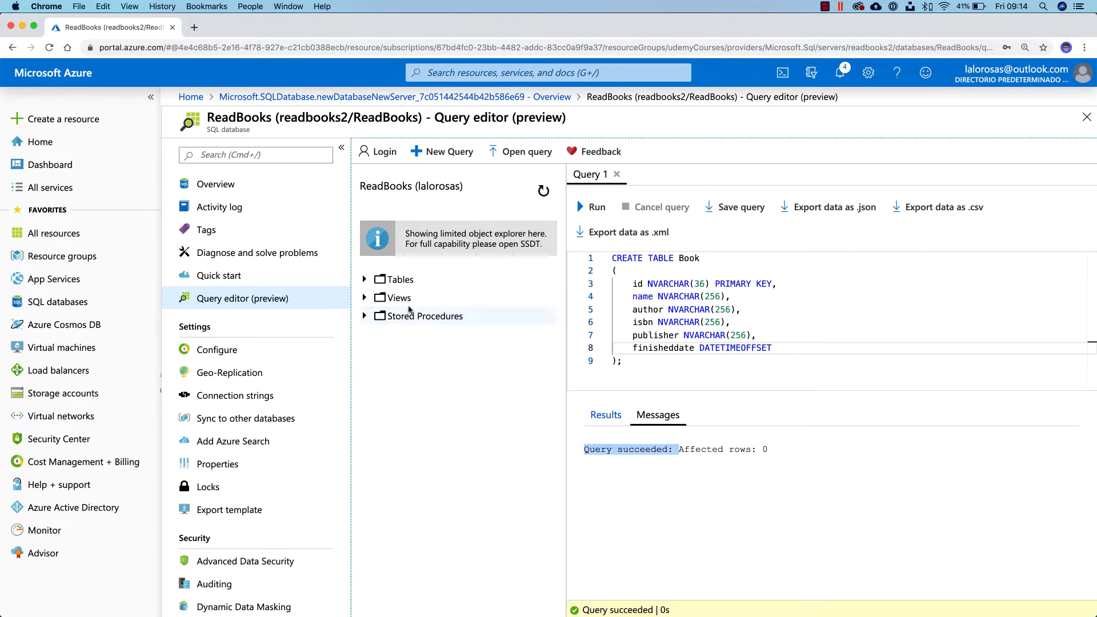
pyautogui.click(366, 279)
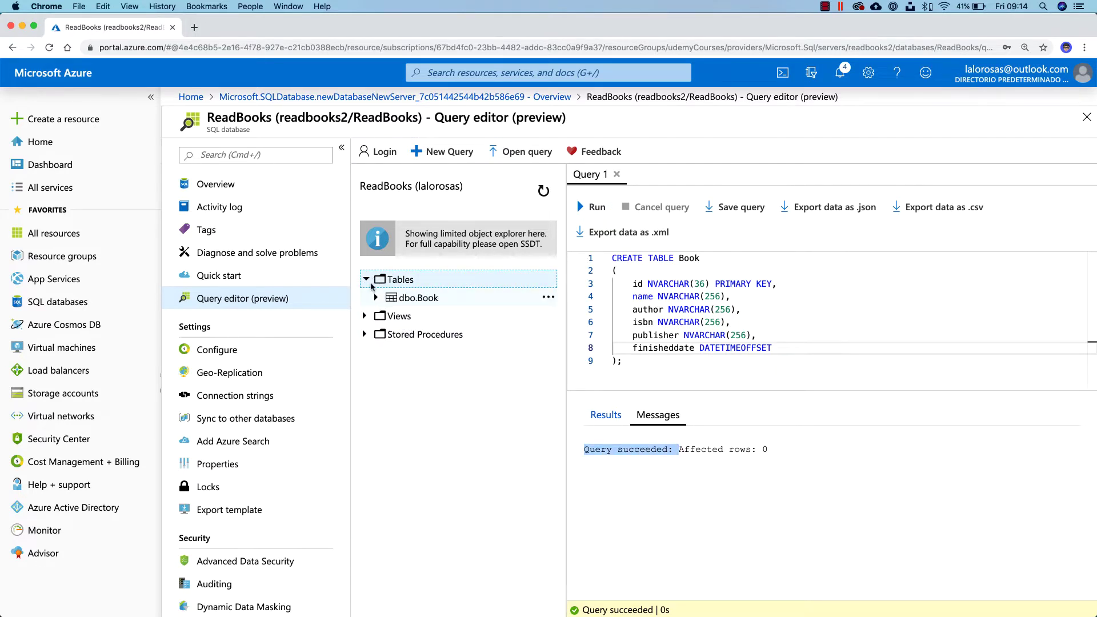
pyautogui.click(428, 301)
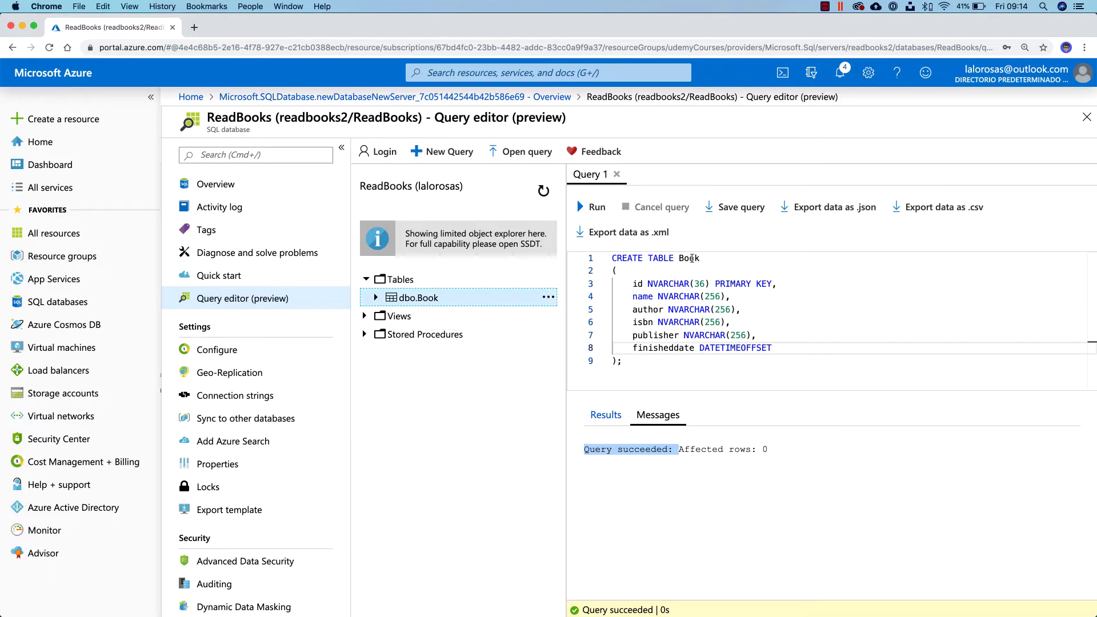
pyautogui.doubleClick(693, 258)
pyautogui.write('User')
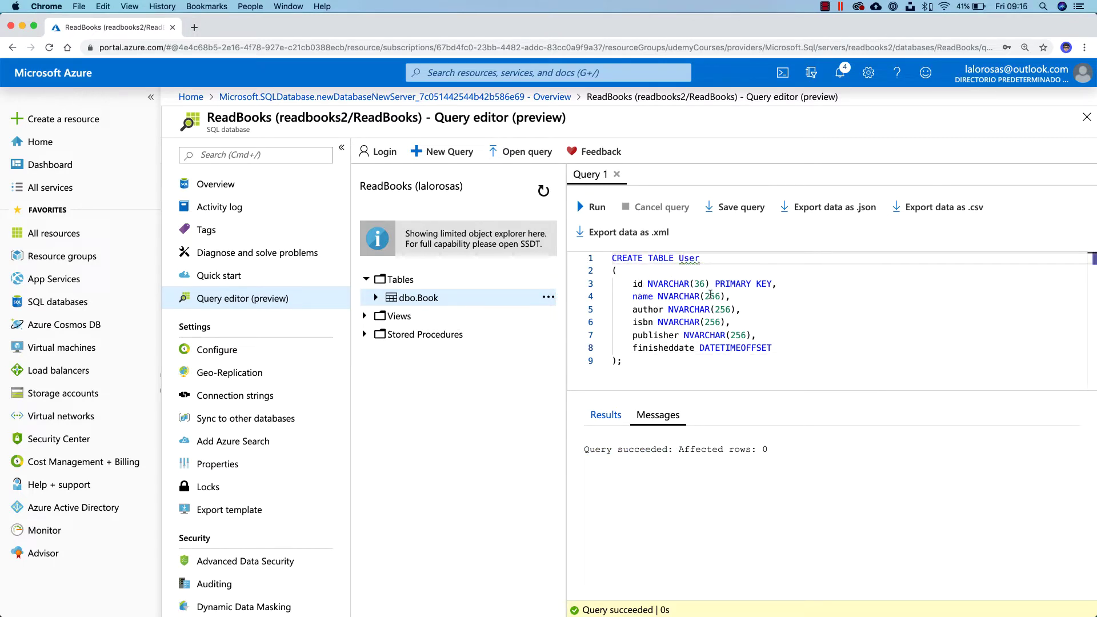
pyautogui.press('super+z')
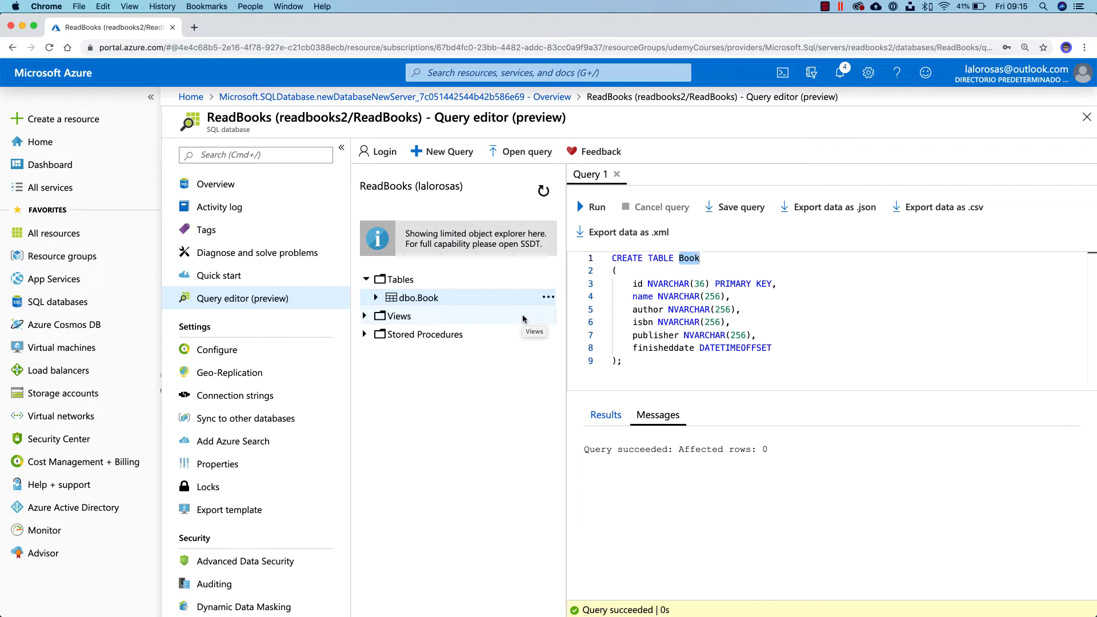
pyautogui.click(394, 97)
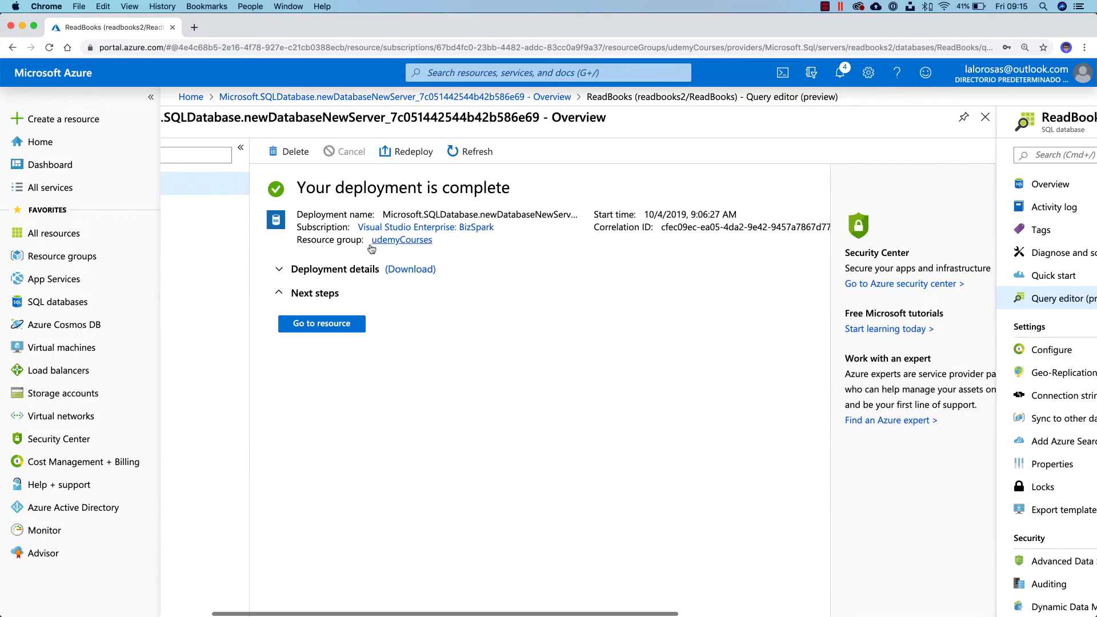
# Step: Create a new Web App resource, discarding the unsaved query edits
pyautogui.click(38, 127)
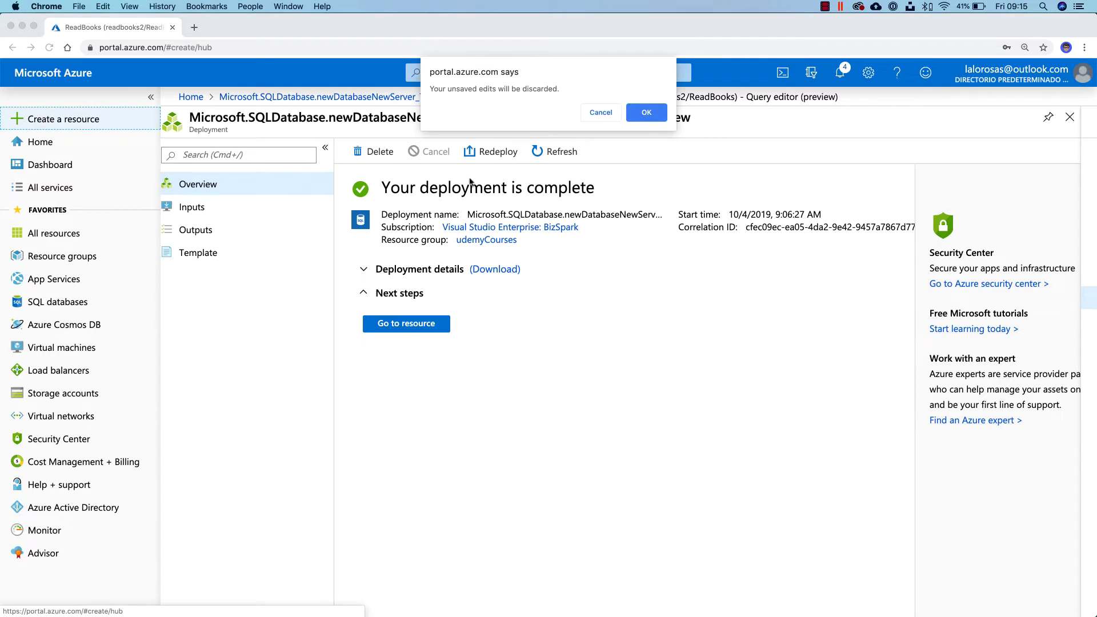
pyautogui.click(646, 114)
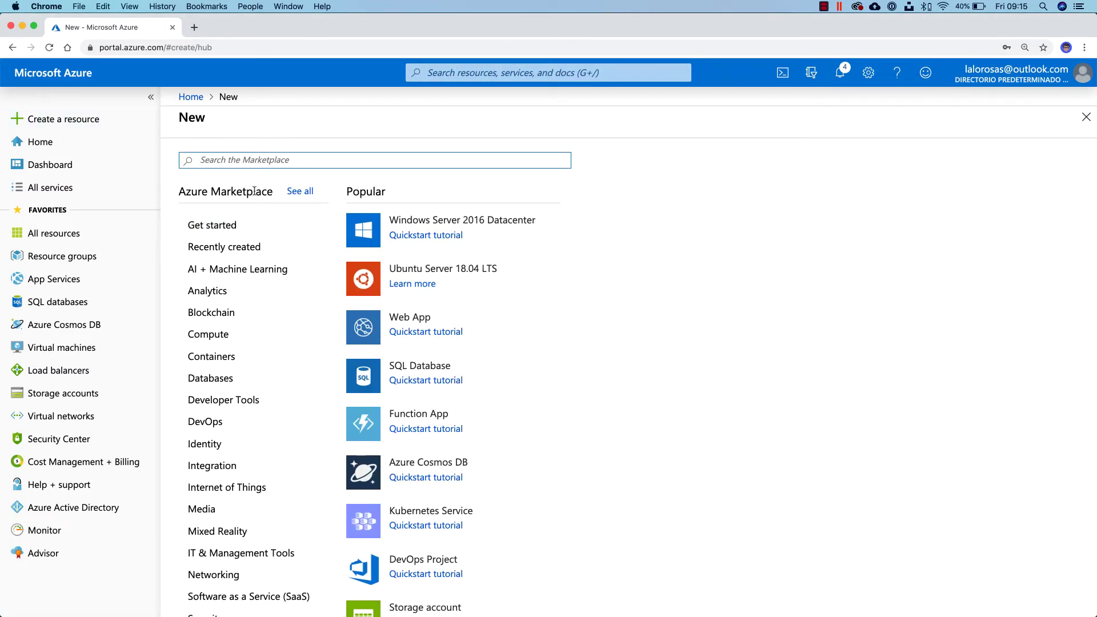
pyautogui.click(417, 319)
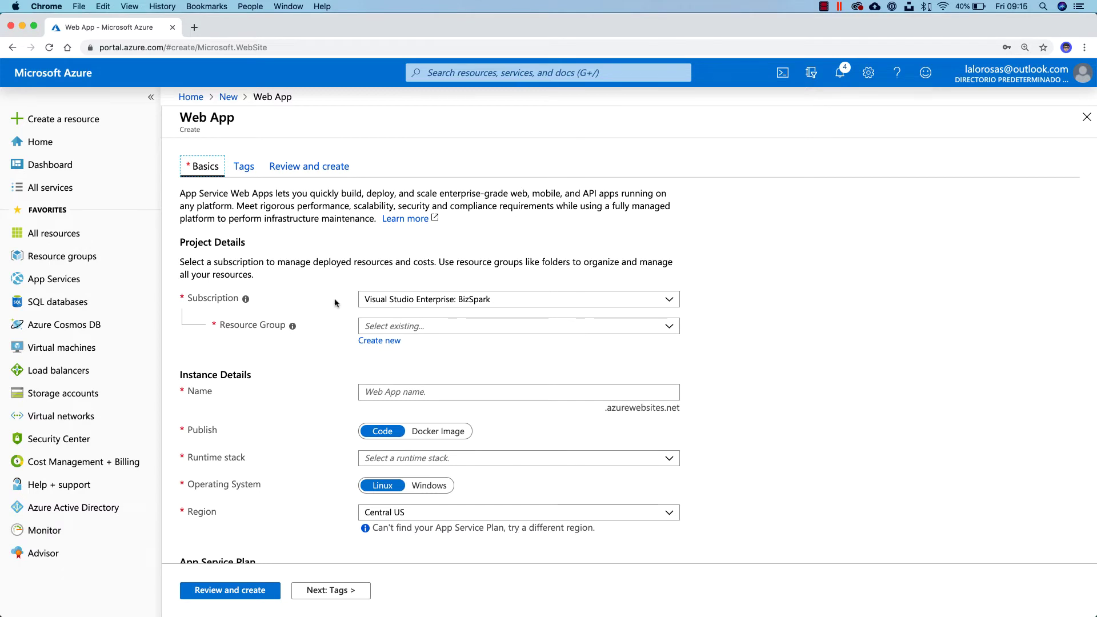
# Step: Name the web app ReadBooks7 and choose the ASP.NET V4.7 runtime stack
pyautogui.click(456, 323)
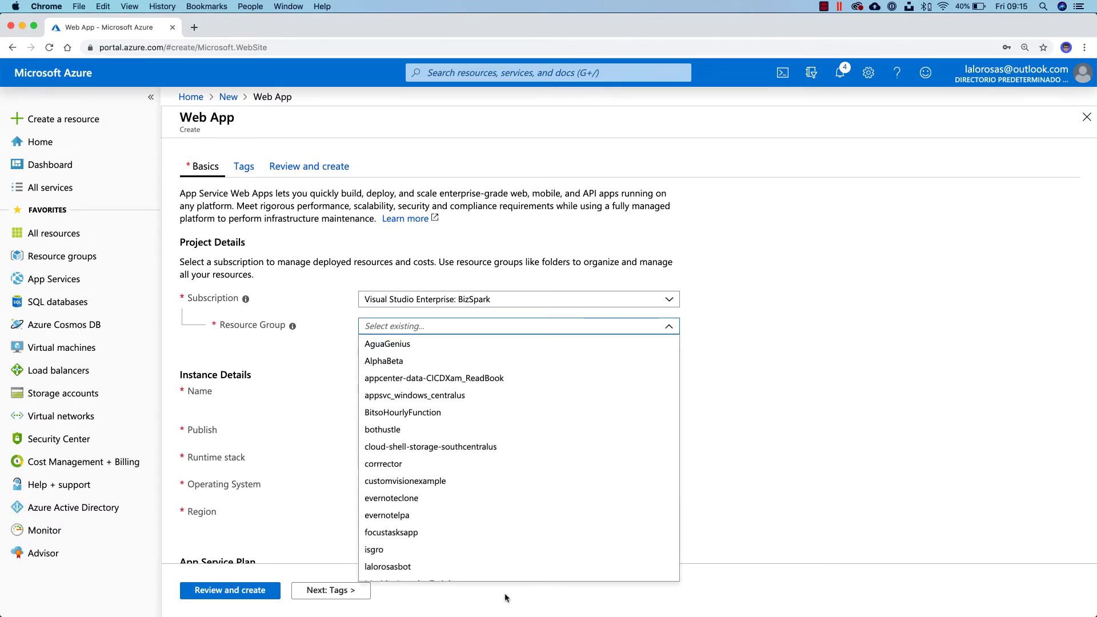
pyautogui.scroll(-5, 461, 522)
pyautogui.press('Escape')
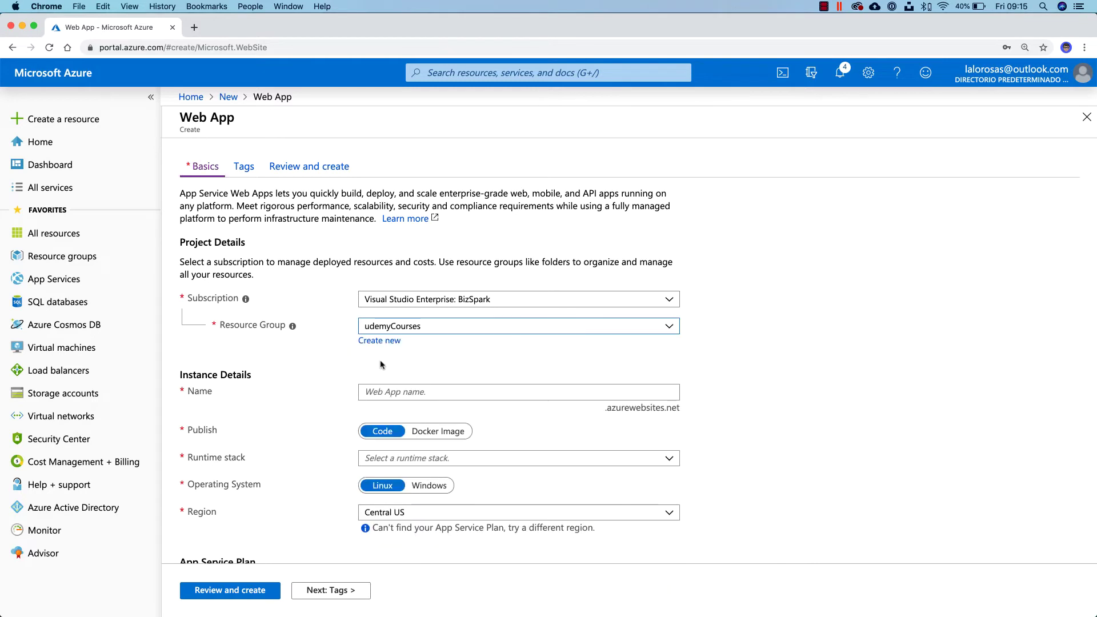
pyautogui.click(424, 394)
pyautogui.write('ReadBooks')
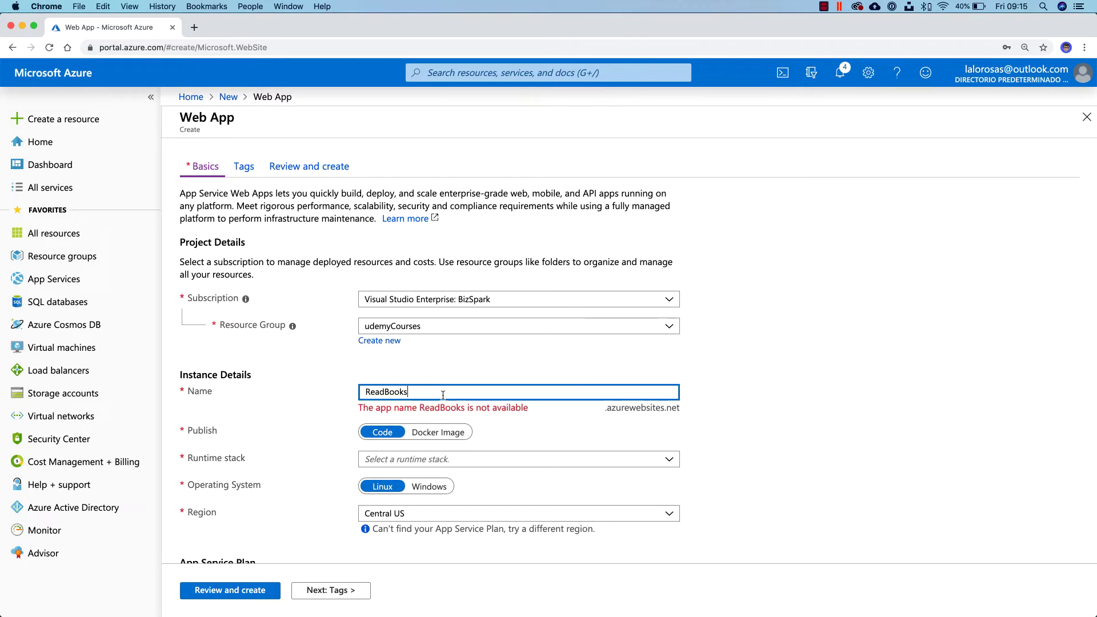
pyautogui.write('7')
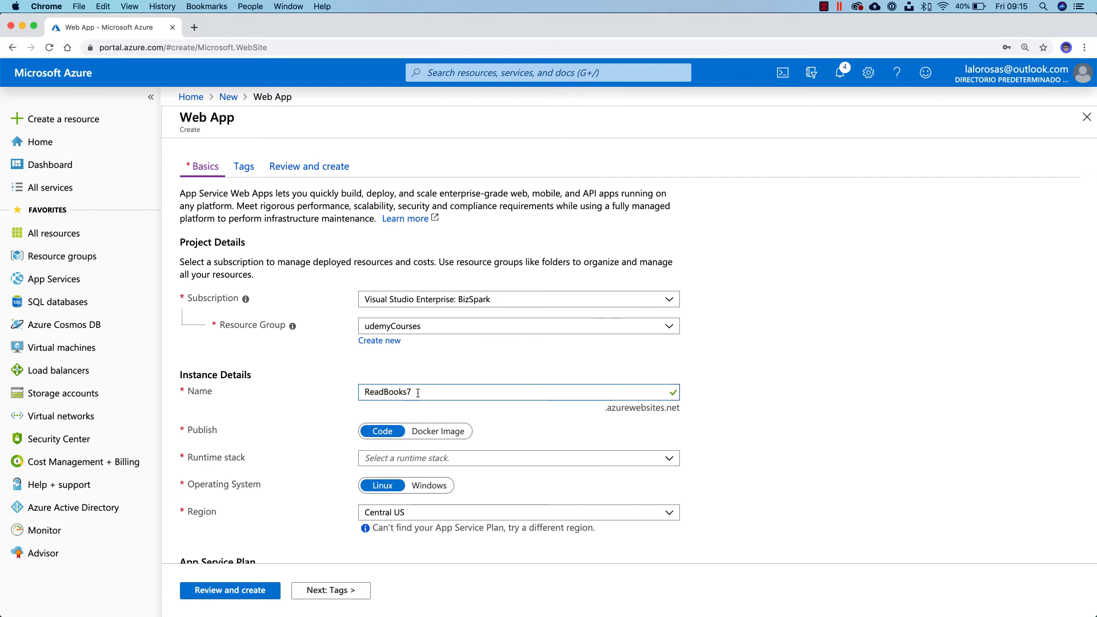
pyautogui.moveTo(419, 392); pyautogui.dragTo(347, 395)
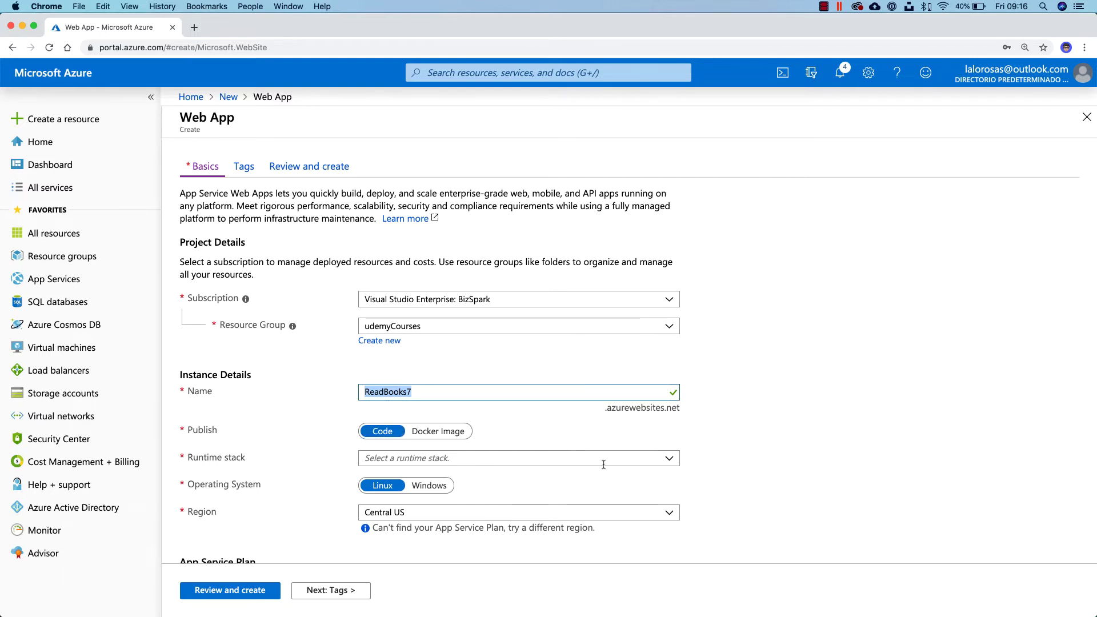
pyautogui.click(669, 458)
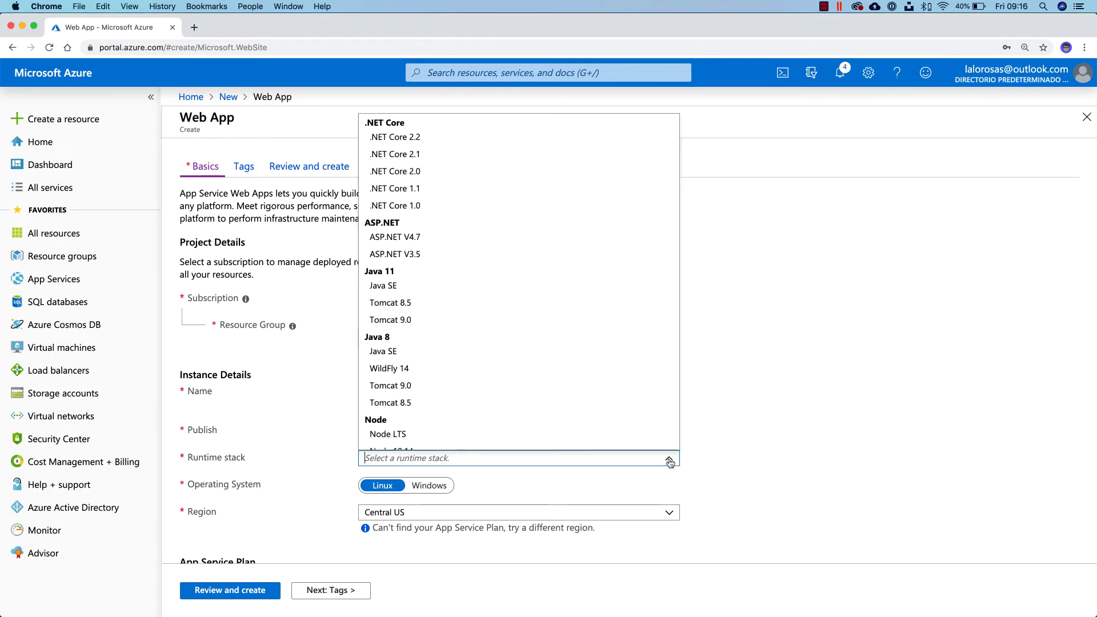
pyautogui.click(414, 238)
# Step: Set region South Central US, create a new plan ReadBooksASP, and show Dev/Test pricing tiers
pyautogui.scroll(-3, 486, 404)
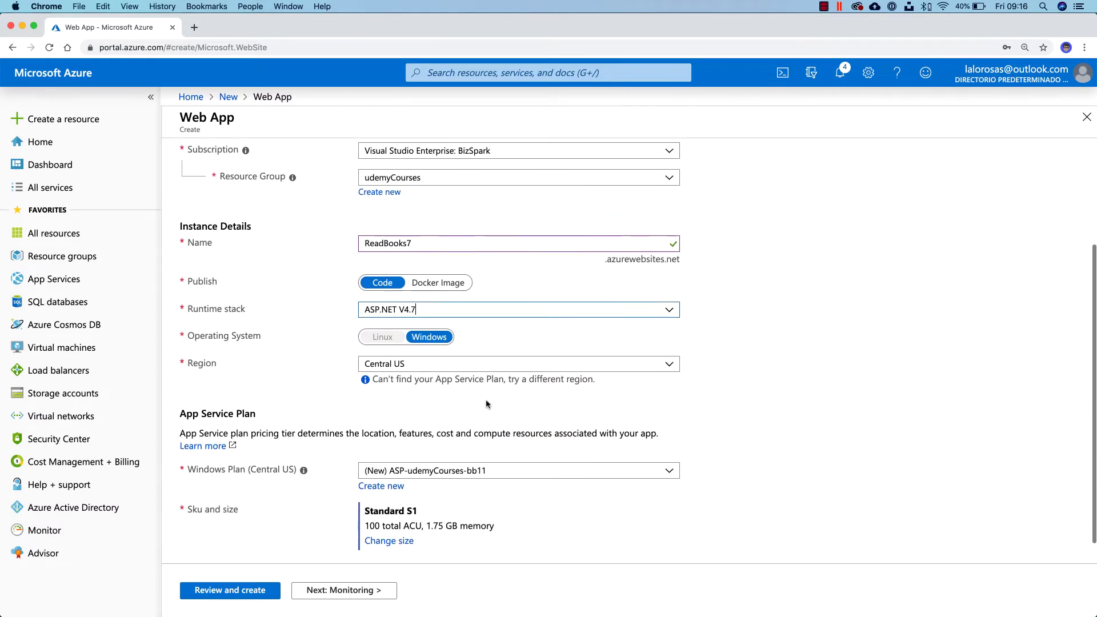
pyautogui.click(667, 364)
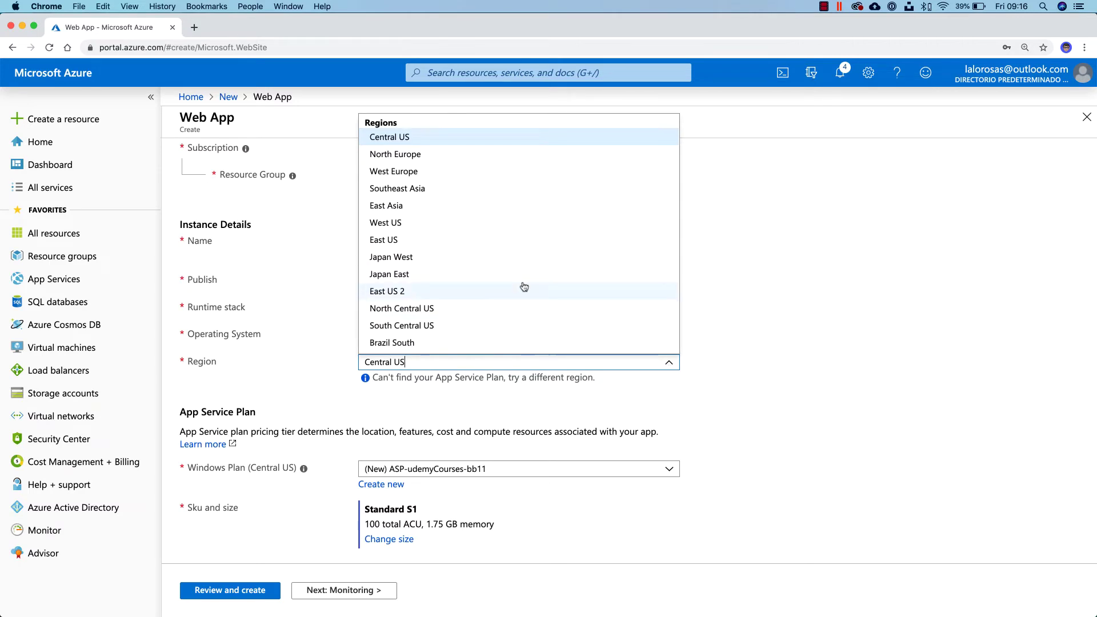
pyautogui.scroll(-2, 453, 297)
pyautogui.click(439, 286)
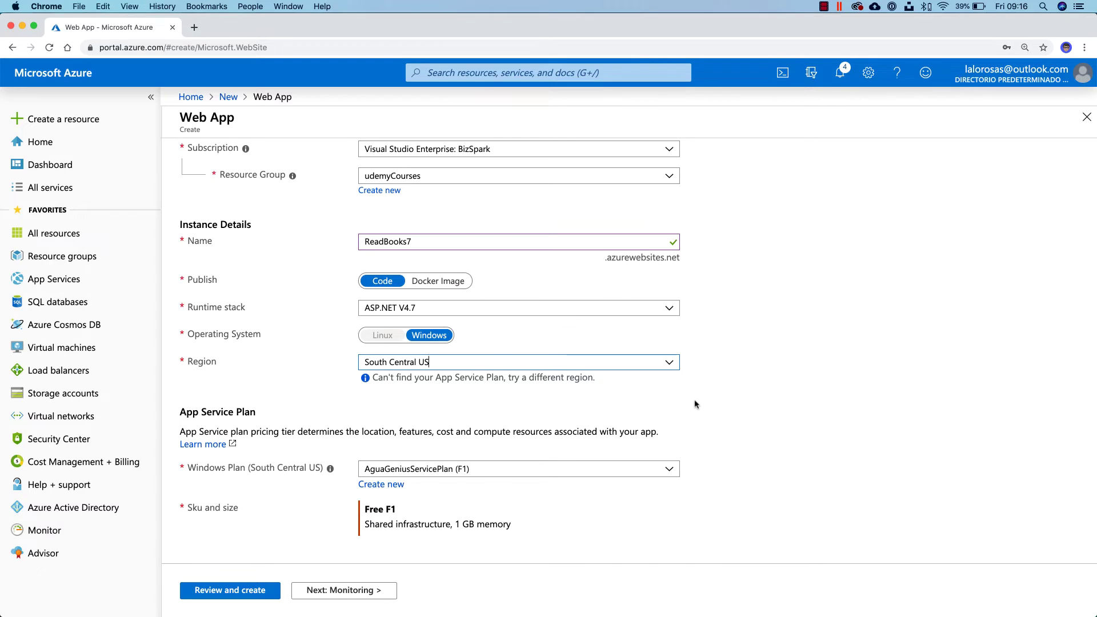
pyautogui.scroll(-1, 697, 405)
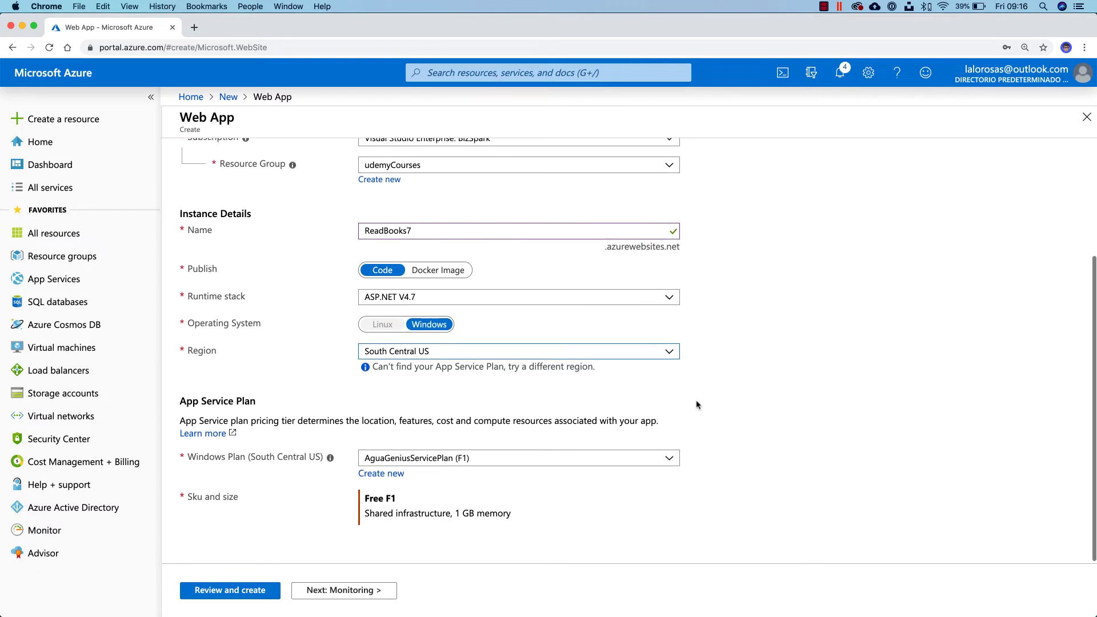
pyautogui.click(672, 459)
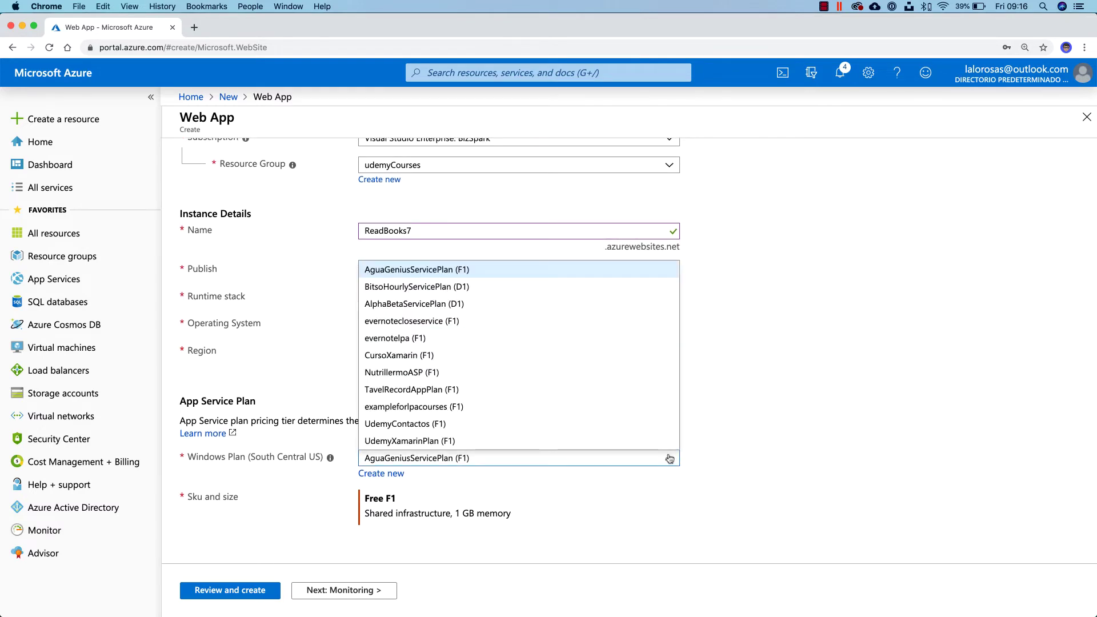
pyautogui.click(380, 474)
pyautogui.click(440, 393)
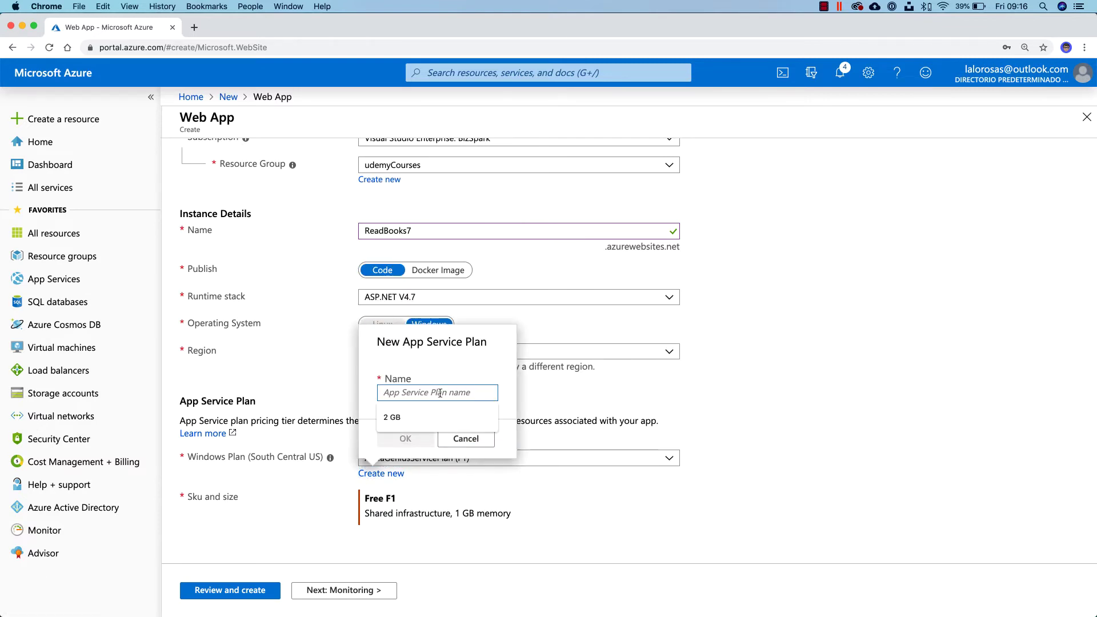
pyautogui.write('ReadBooksASP')
pyautogui.press('Return')
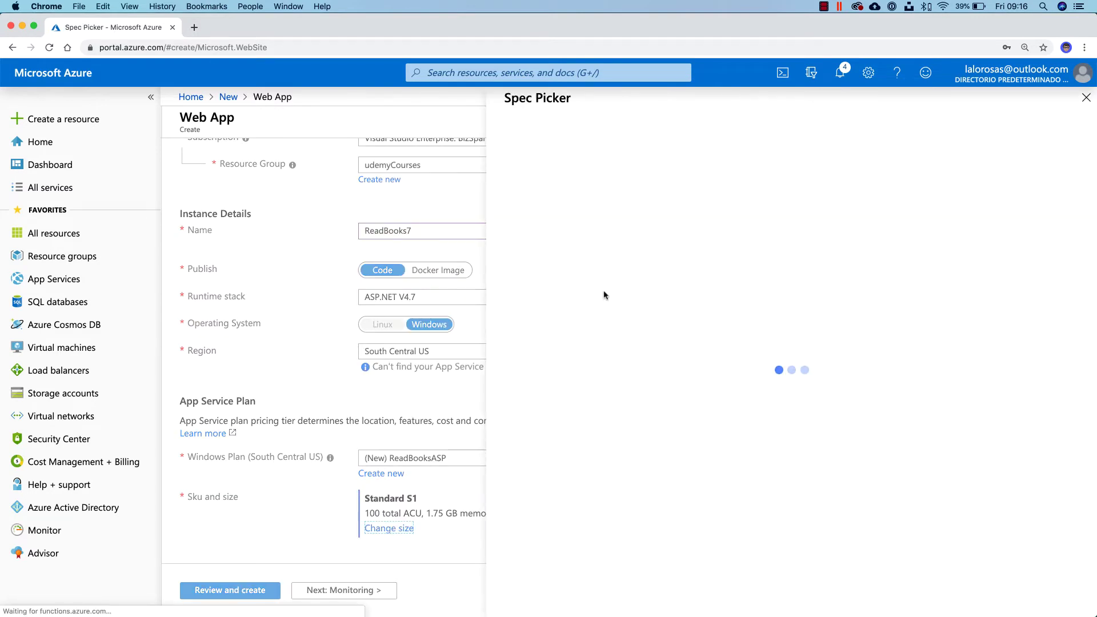
pyautogui.click(583, 149)
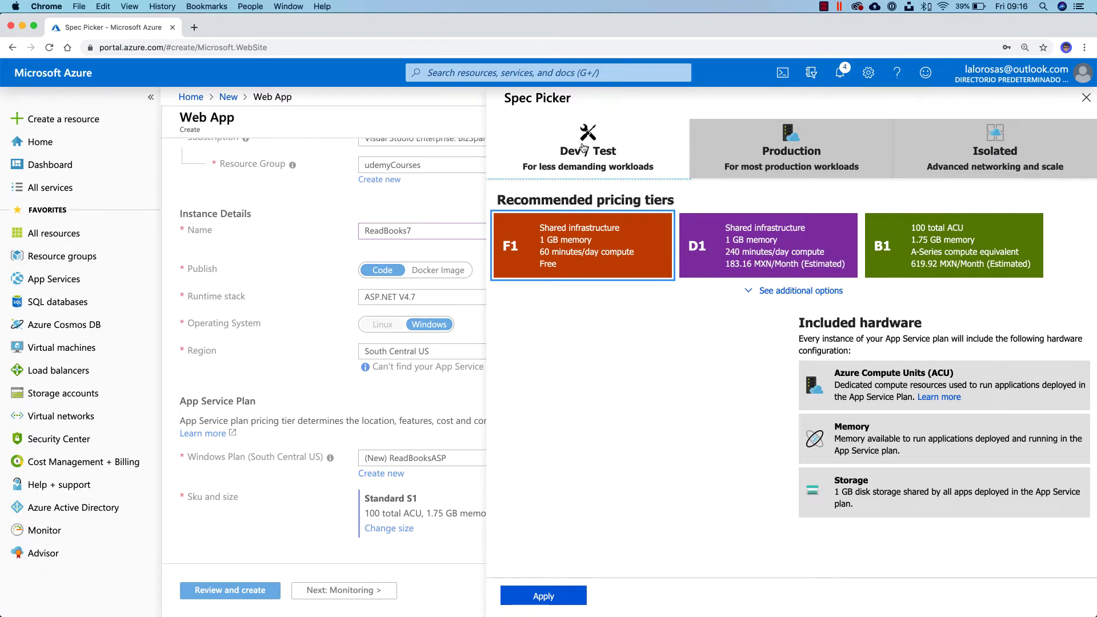
# Step: Apply the Shared D1 pricing tier, then review and create the ReadBooks7 web app
pyautogui.click(724, 248)
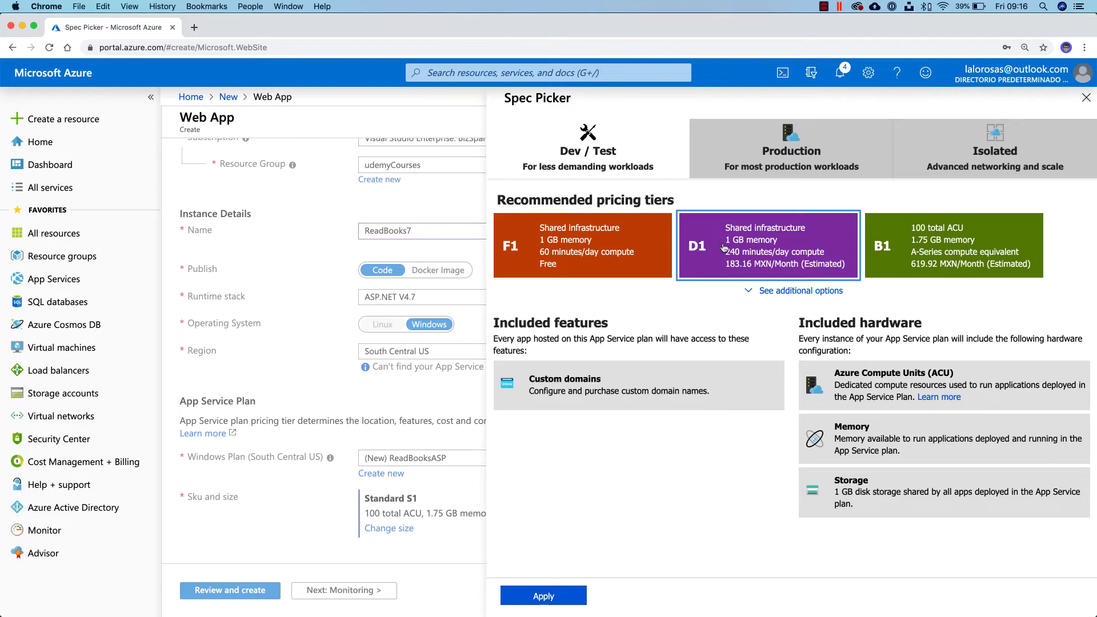
pyautogui.click(558, 599)
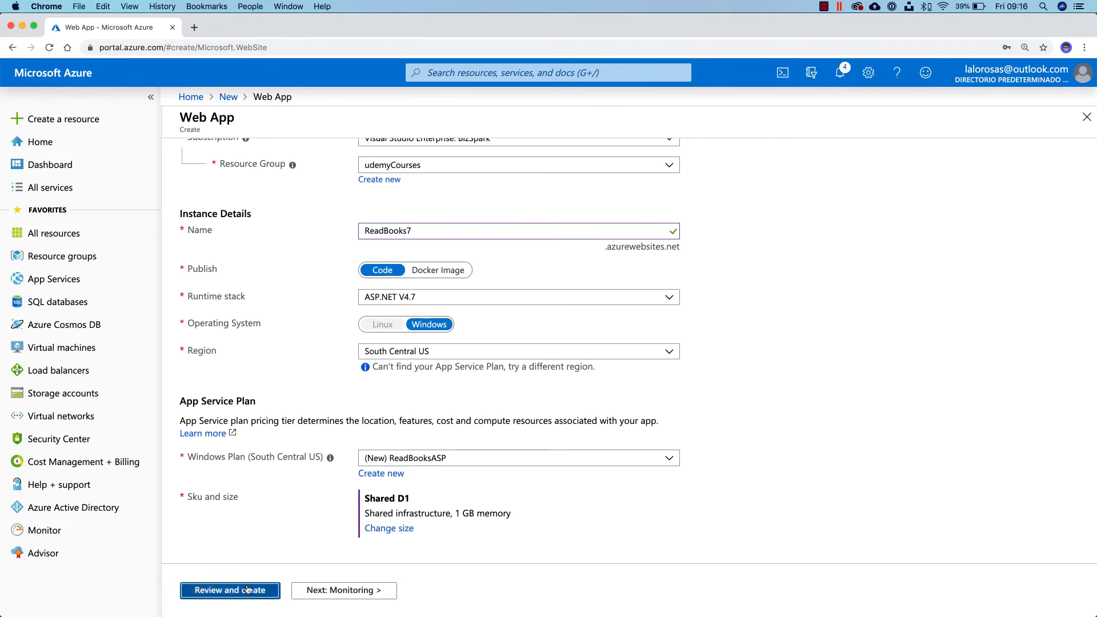
pyautogui.click(247, 589)
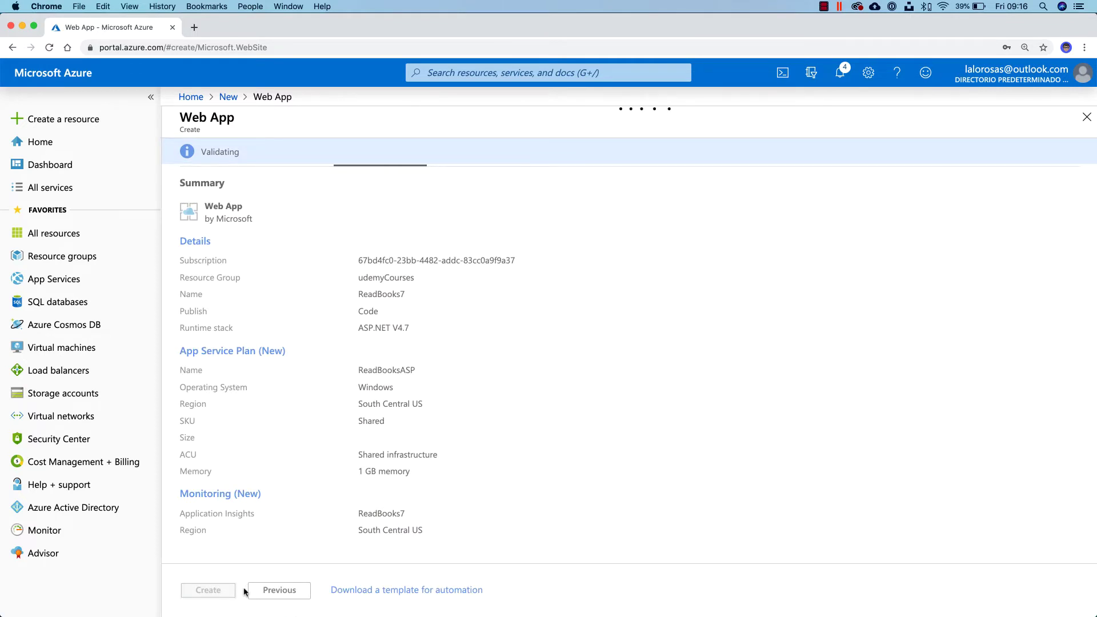
pyautogui.click(215, 591)
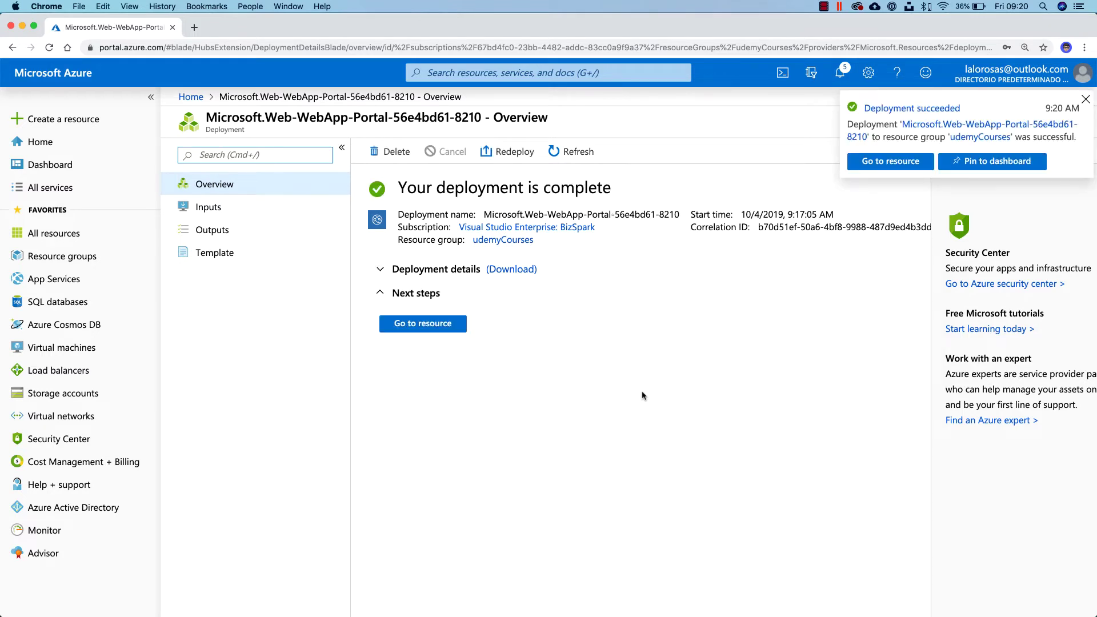
# Step: Open the deployed ReadBooks7 app and view its Configuration application settings
pyautogui.click(424, 324)
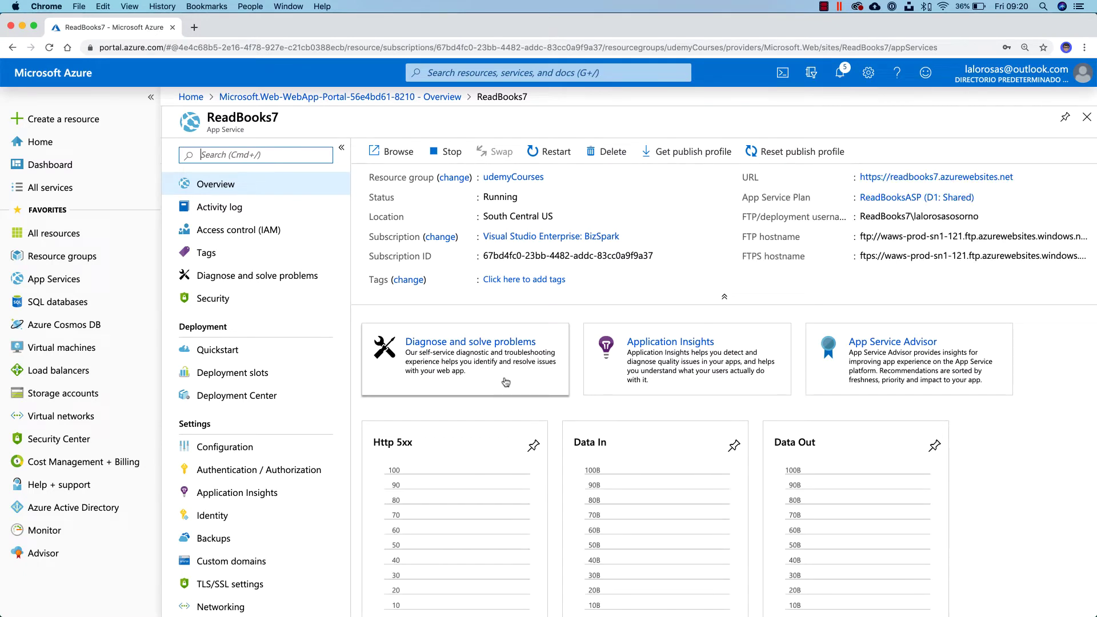
pyautogui.click(216, 446)
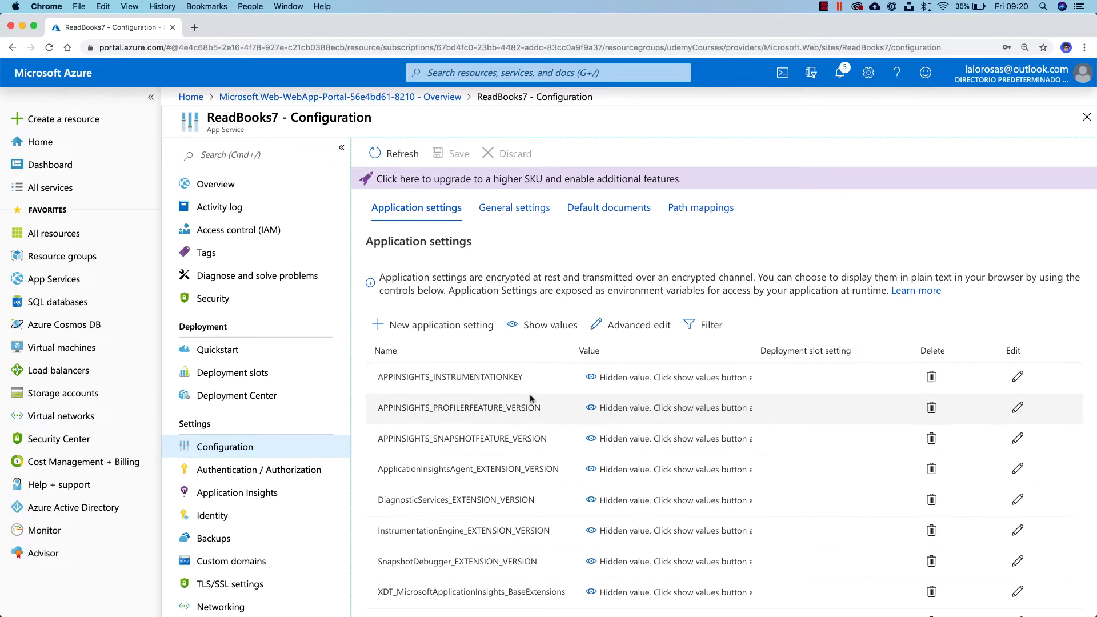
pyautogui.scroll(-3, 527, 401)
pyautogui.scroll(1, 523, 401)
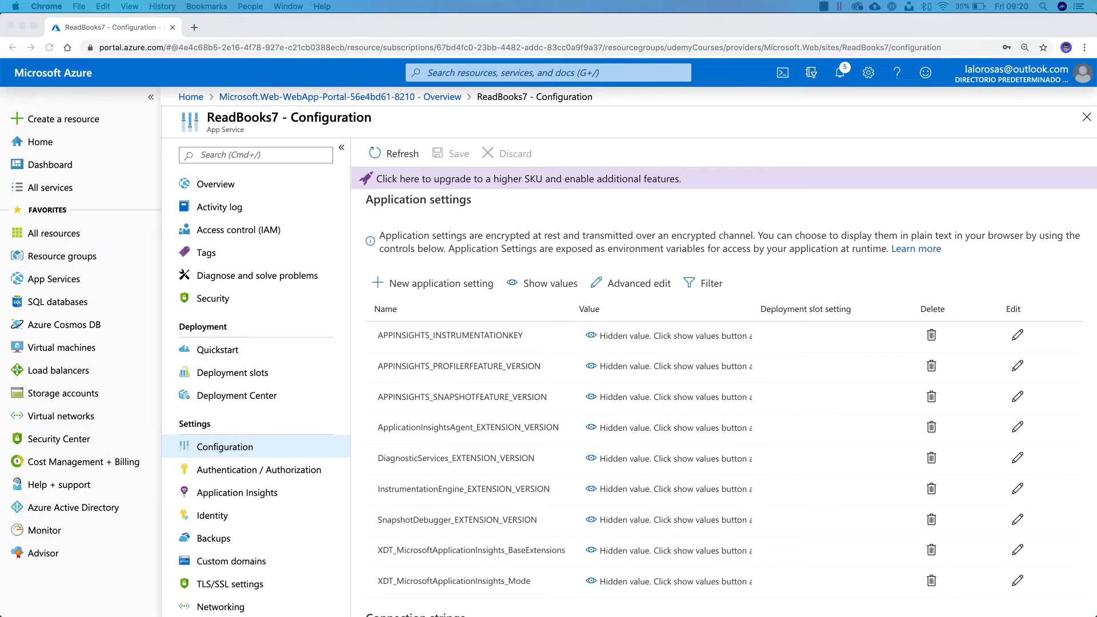
# Step: Add a new application setting named MobileAppsManagement_EXTENSION_VERSION
pyautogui.click(474, 242)
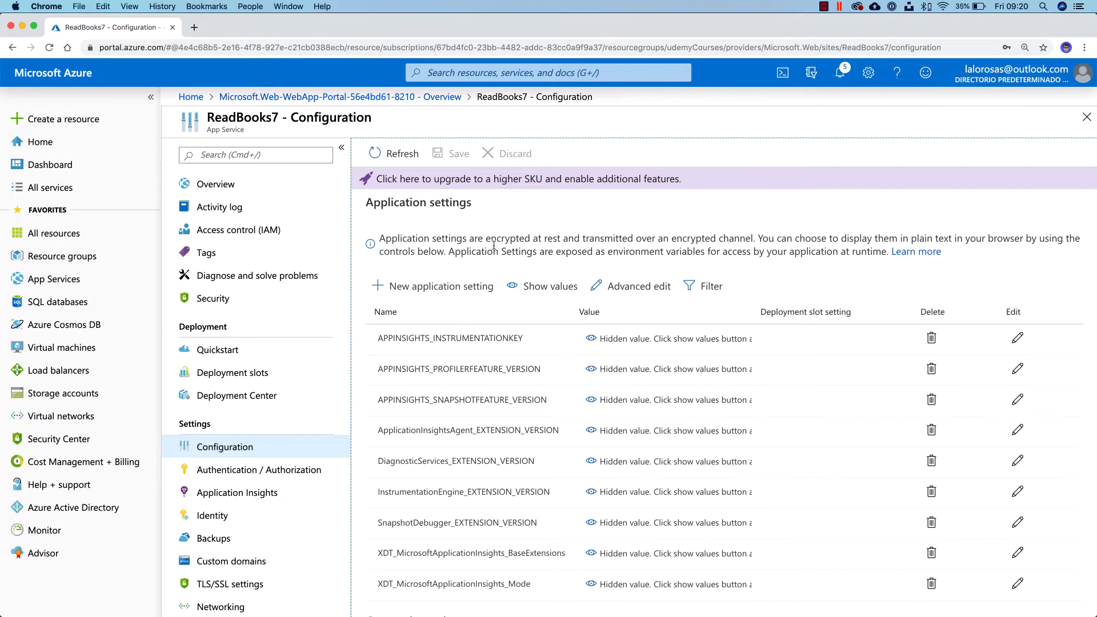
pyautogui.click(425, 288)
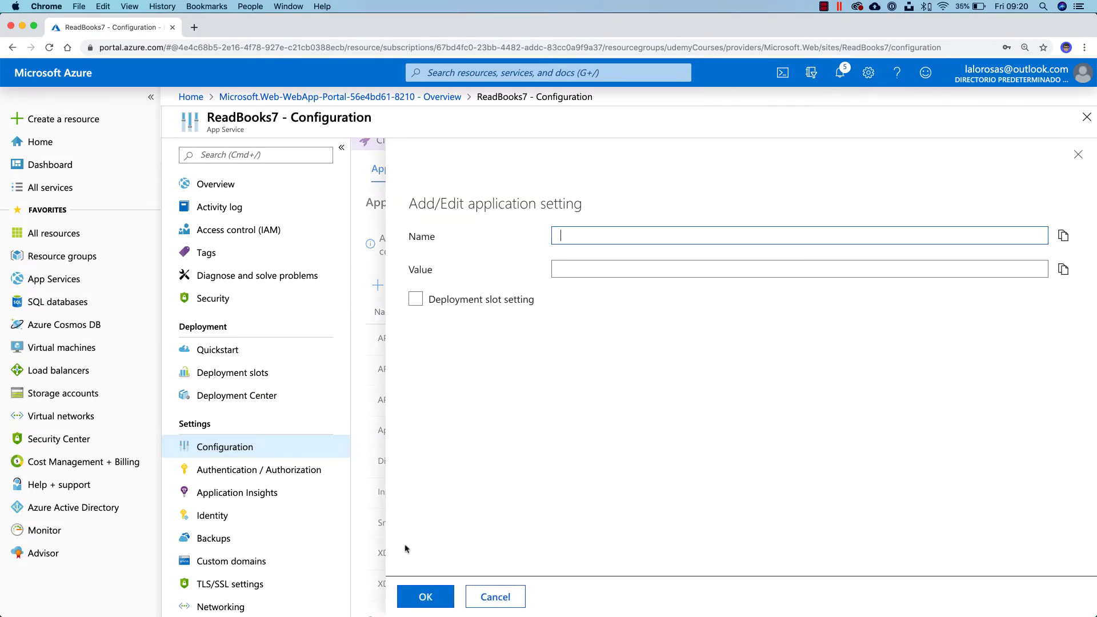
pyautogui.click(492, 596)
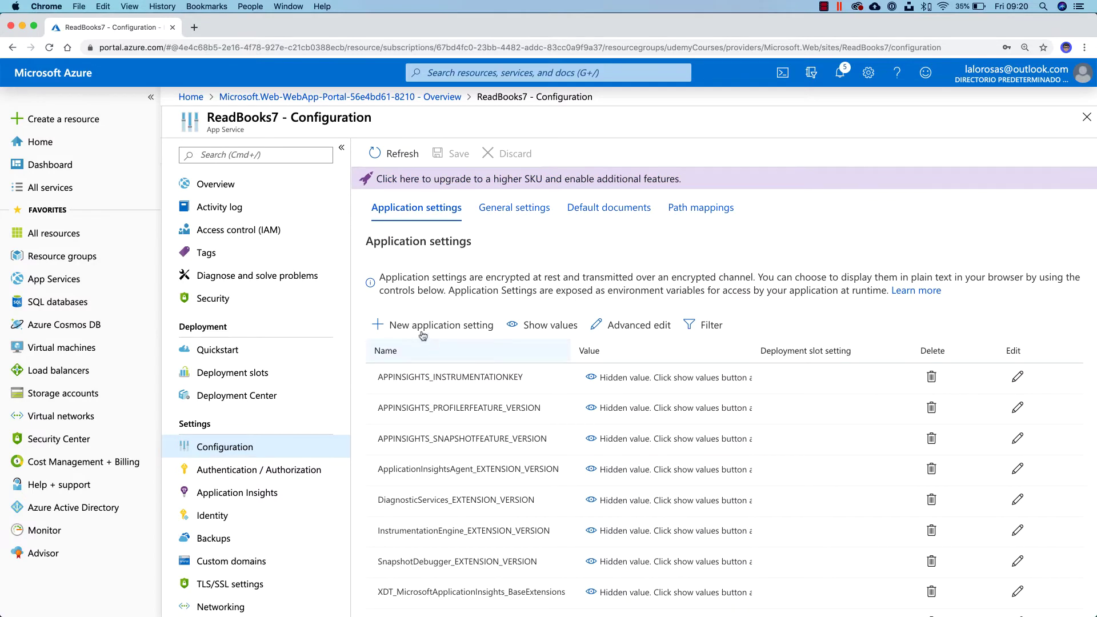
pyautogui.click(471, 326)
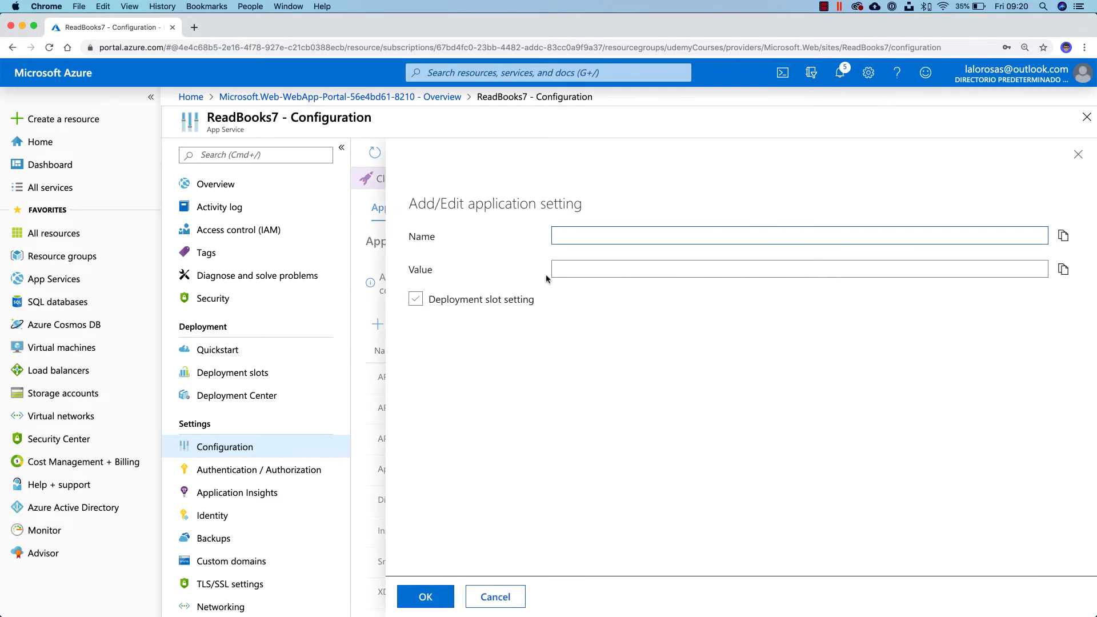
pyautogui.write('MobileAppsManagement_EXTENSION_VERSION')
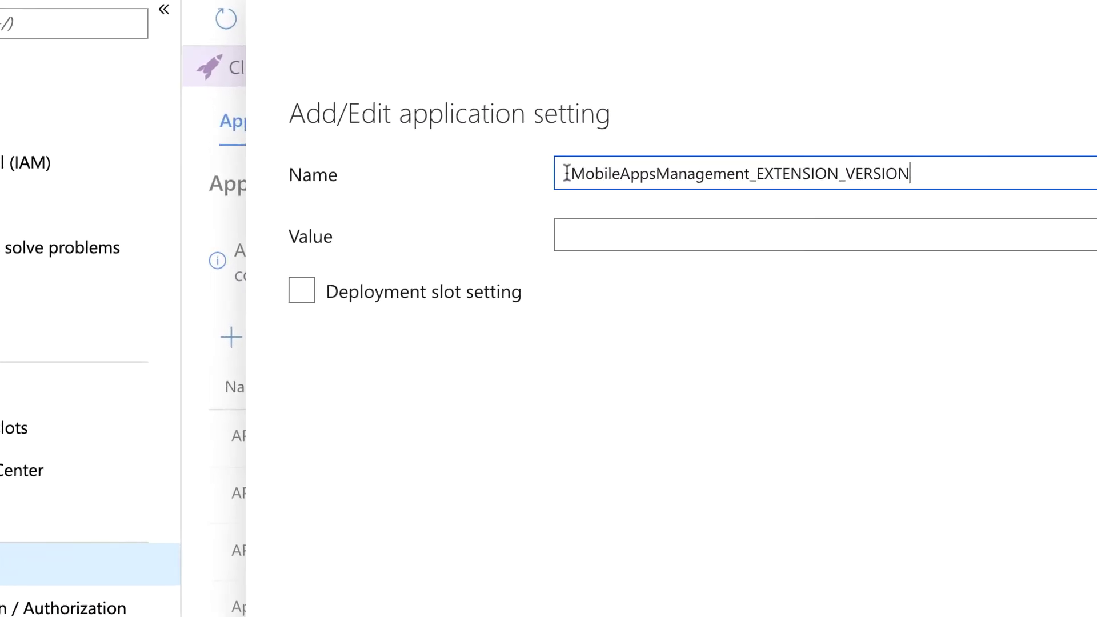
pyautogui.moveTo(558, 236); pyautogui.dragTo(608, 234)
pyautogui.moveTo(666, 162); pyautogui.dragTo(949, 162)
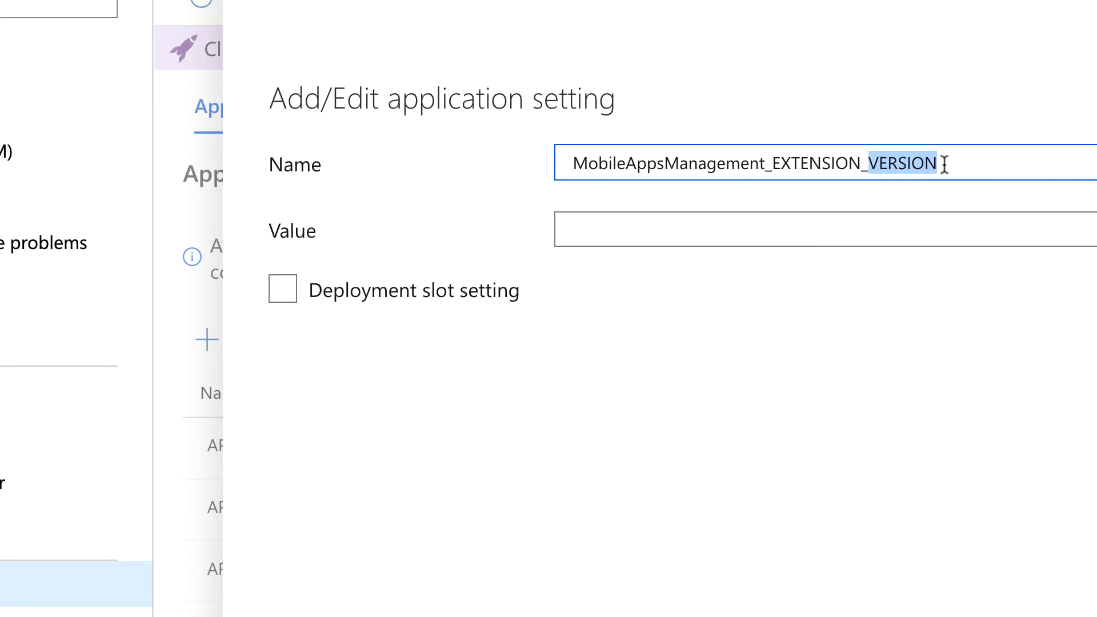
# Step: Give the setting the value latest and save the configuration
pyautogui.click(801, 235)
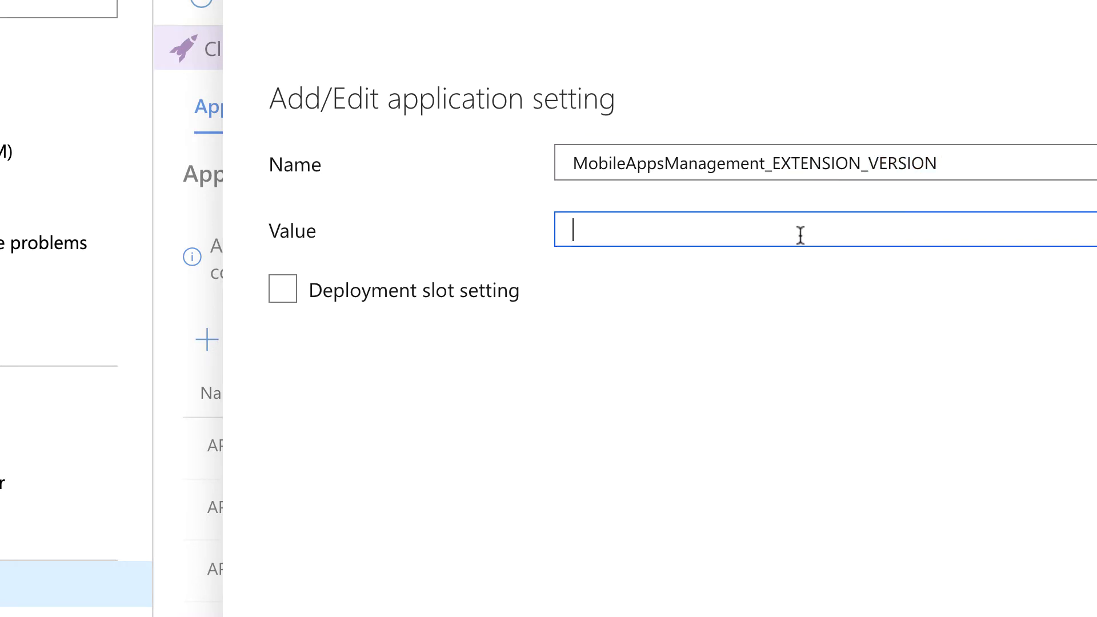
pyautogui.write('latest')
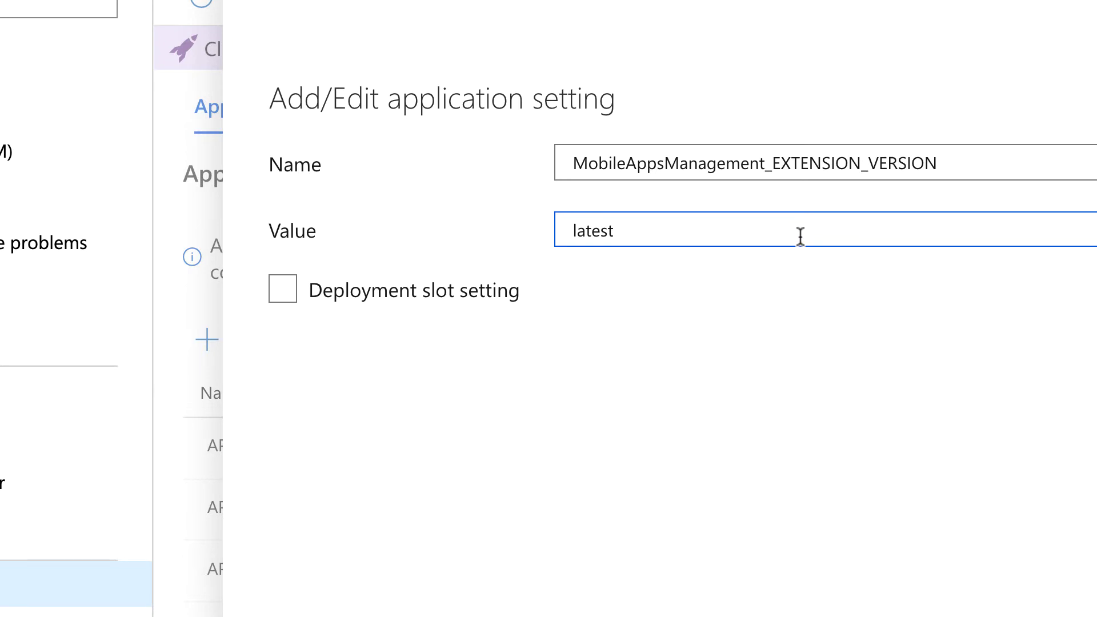
pyautogui.click(424, 603)
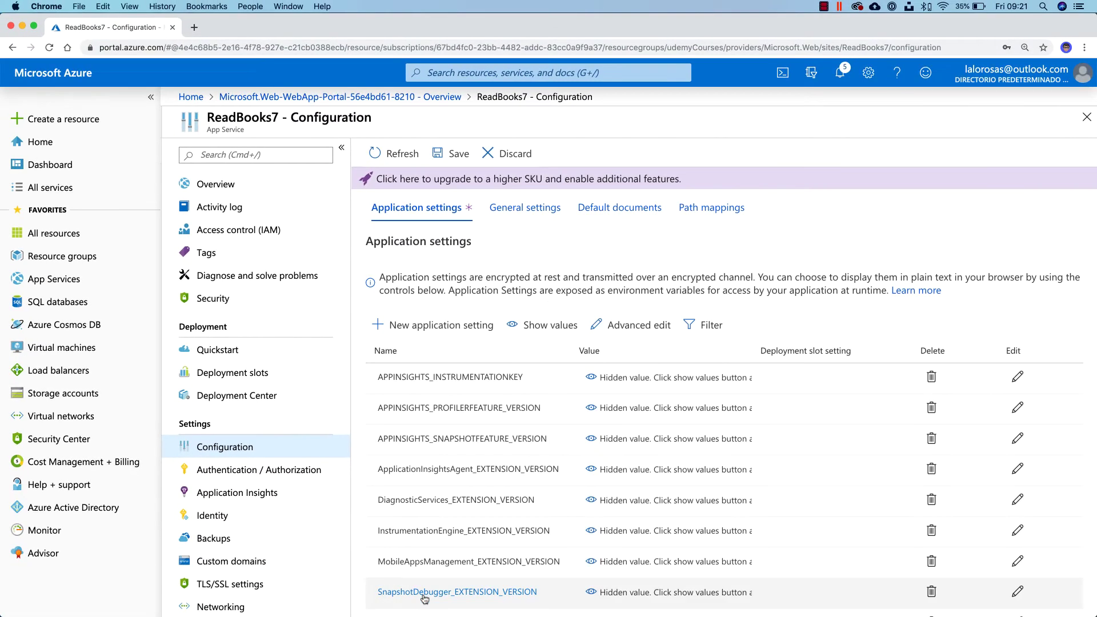
pyautogui.click(451, 153)
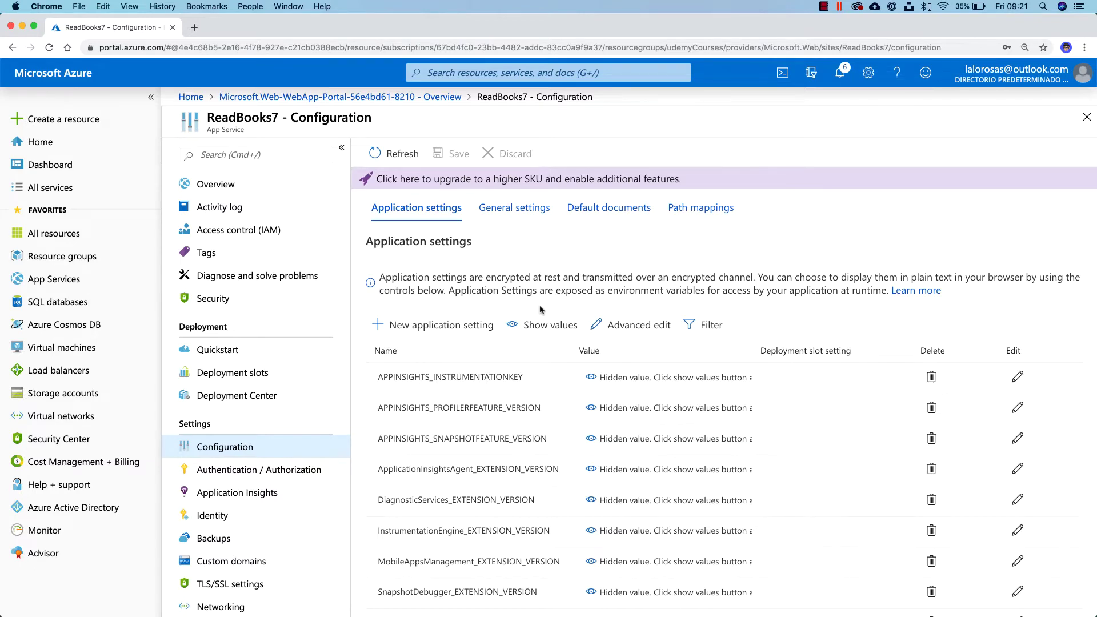
pyautogui.scroll(-8, 541, 310)
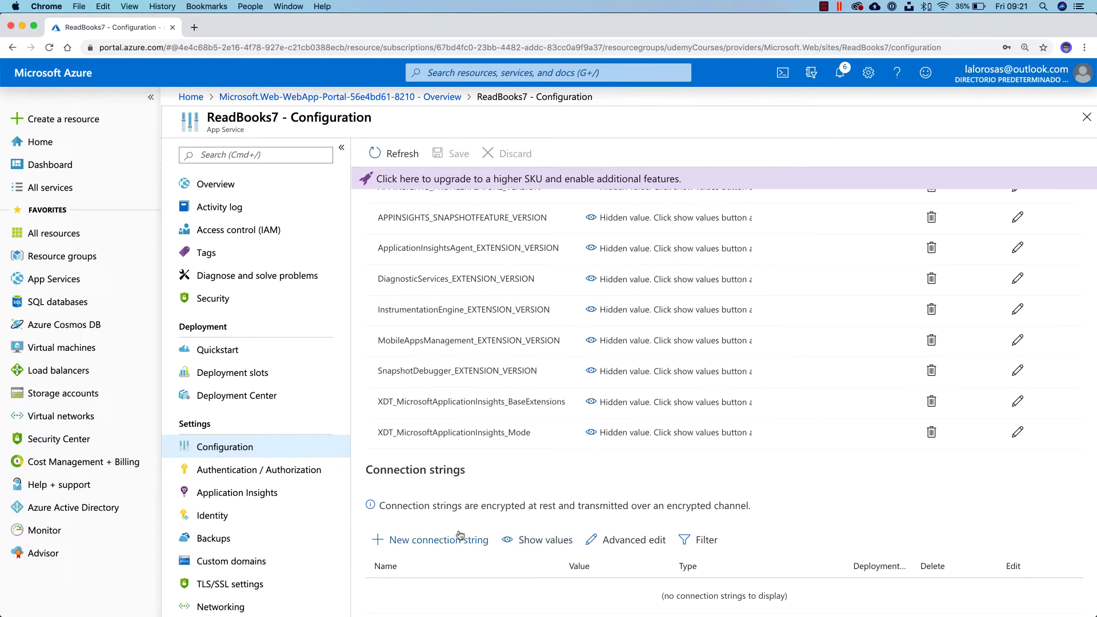
# Step: Draft a connection string named MS_TableConnectionString with type SQLAzure
pyautogui.click(427, 540)
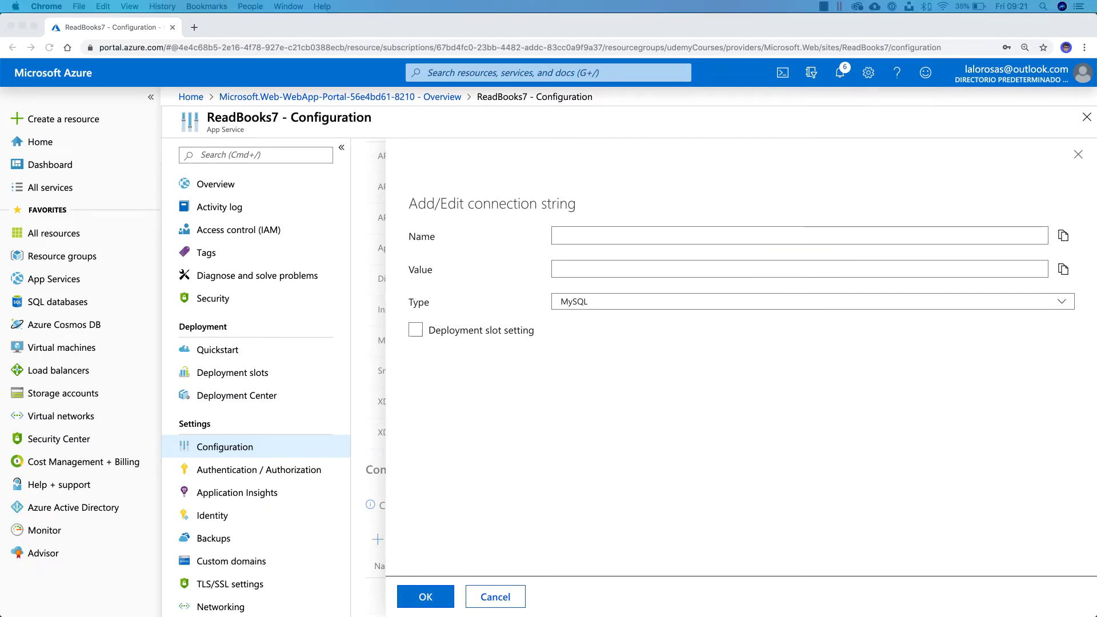
pyautogui.click(677, 239)
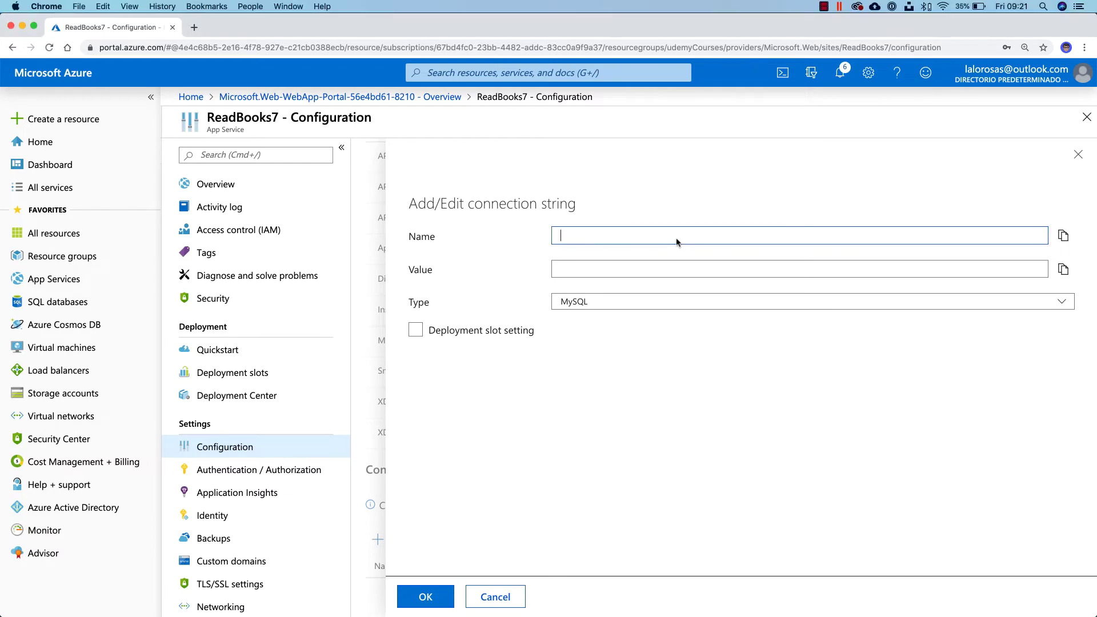
pyautogui.write('MS_TableConnectionString')
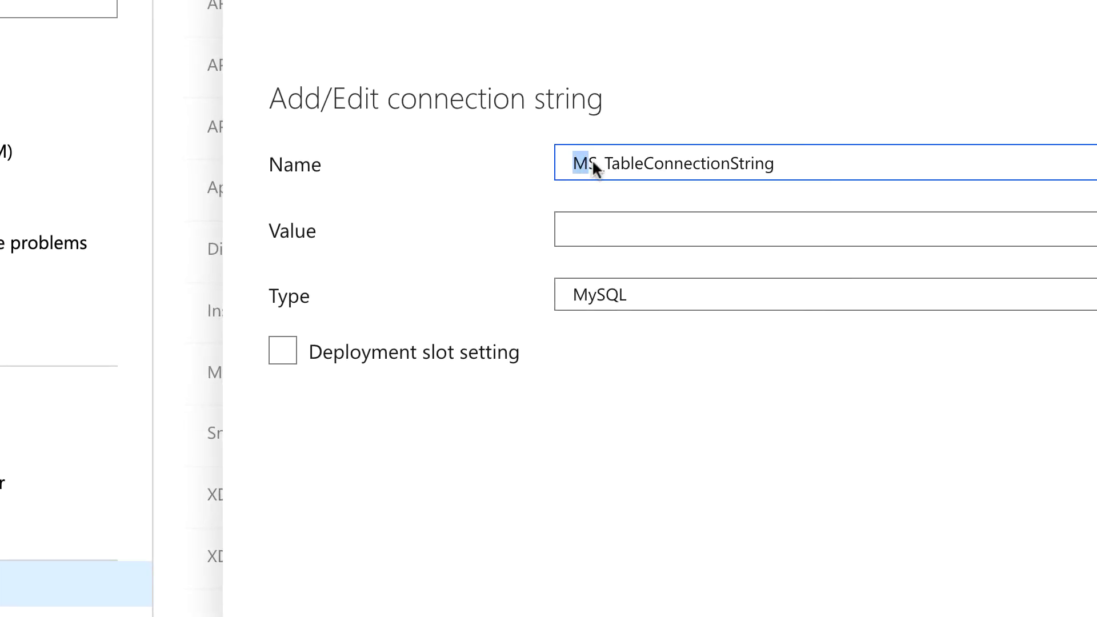
pyautogui.moveTo(607, 162); pyautogui.dragTo(697, 164)
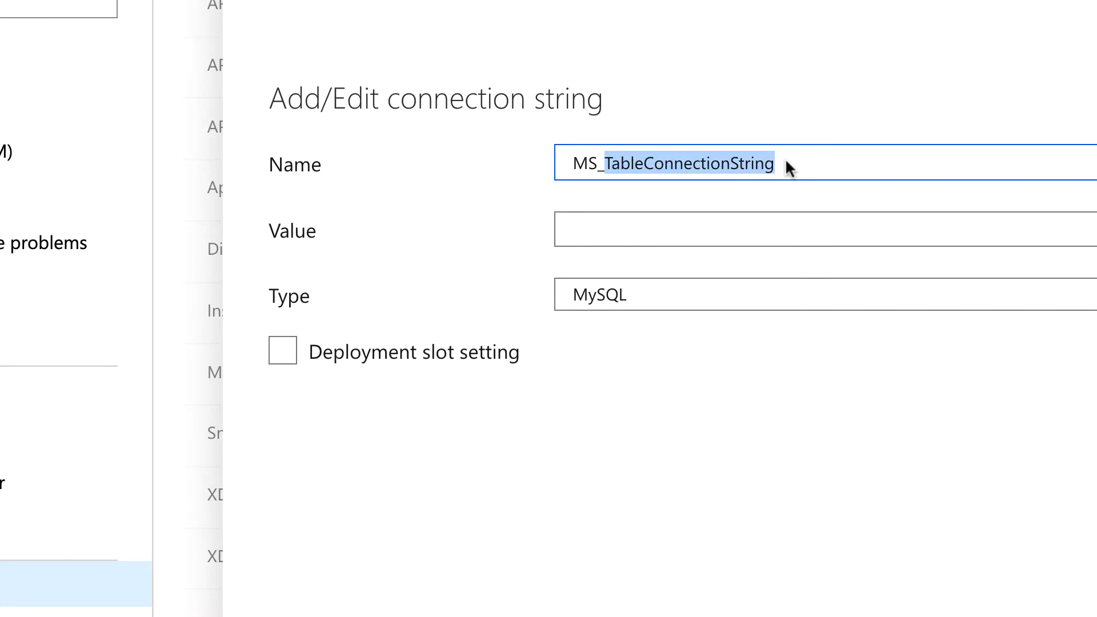
pyautogui.click(620, 302)
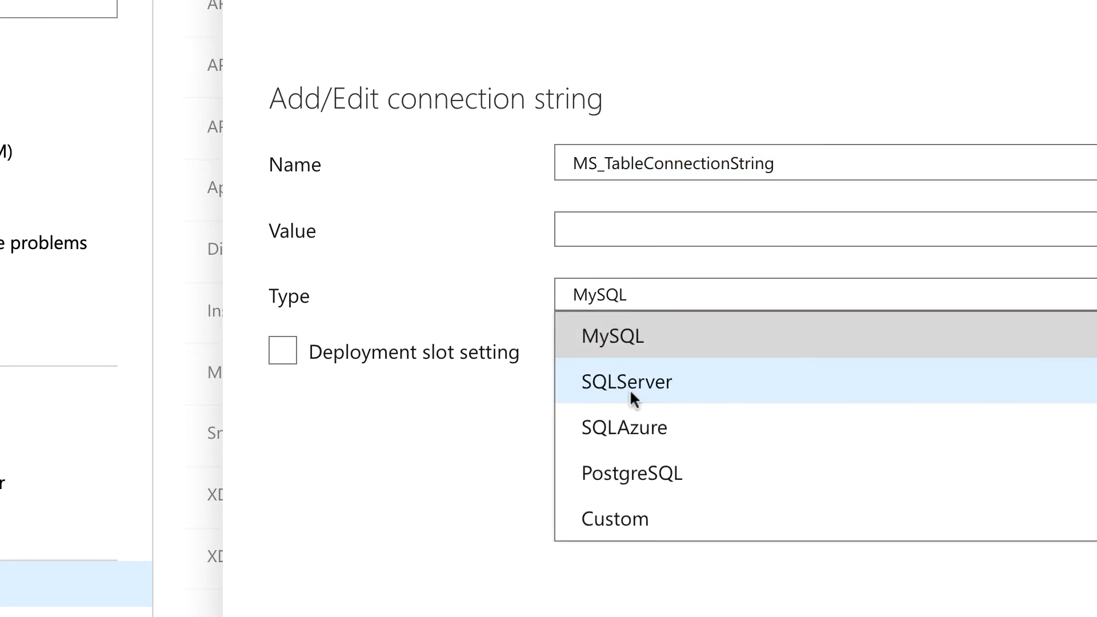
pyautogui.click(633, 423)
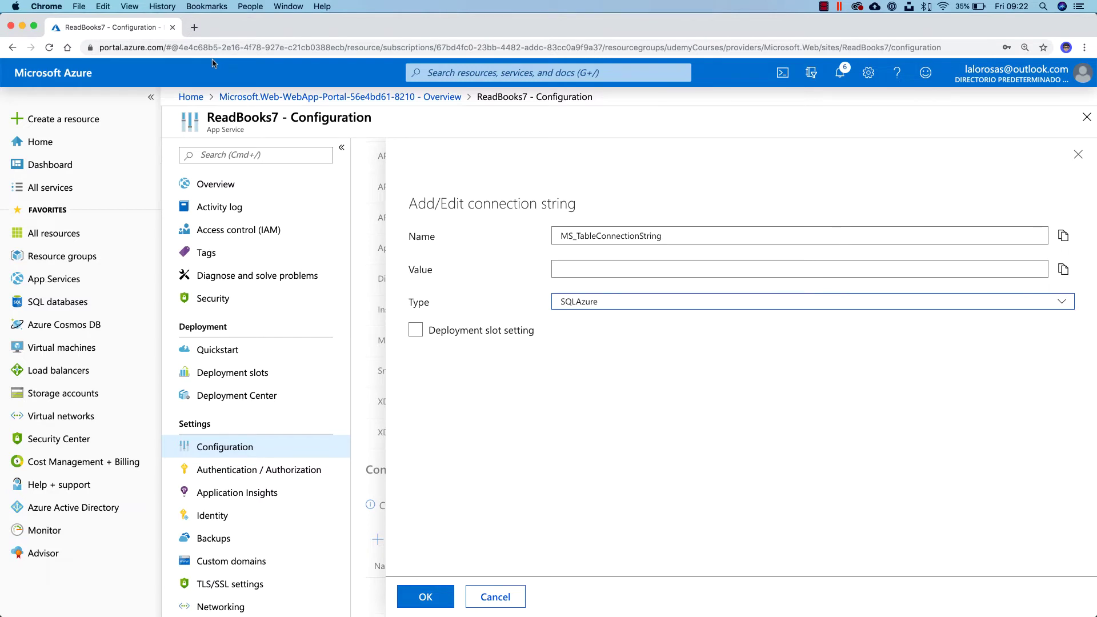
pyautogui.click(196, 29)
# Step: In a second tab, load portal.azure.com and open the ReadBooks SQL database, then return to ReadBooks7
pyautogui.write('port')
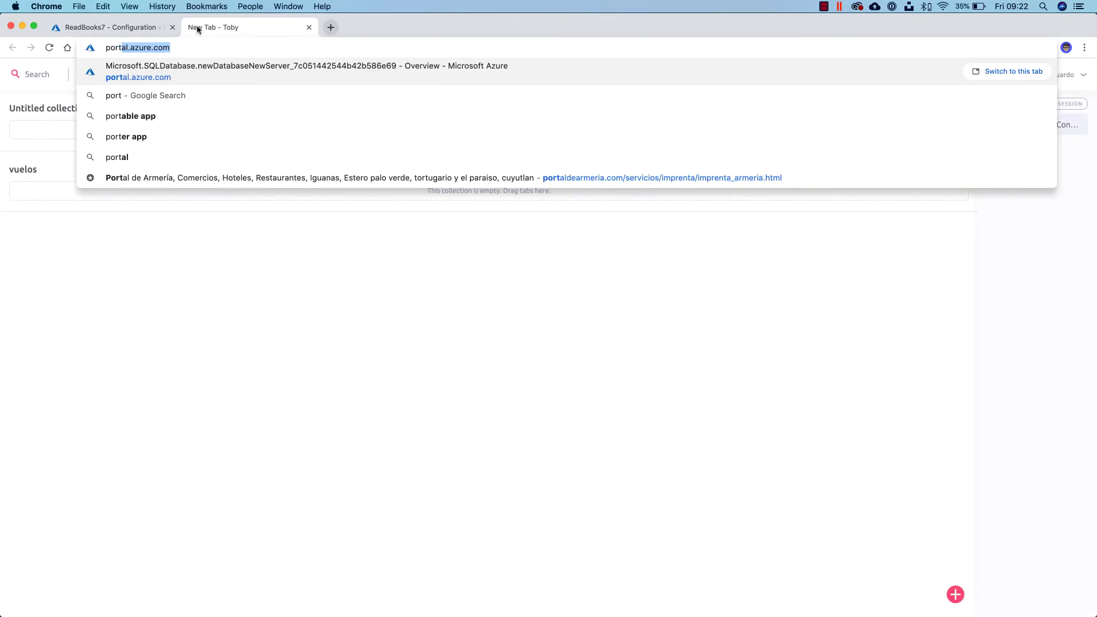
pyautogui.press('Return')
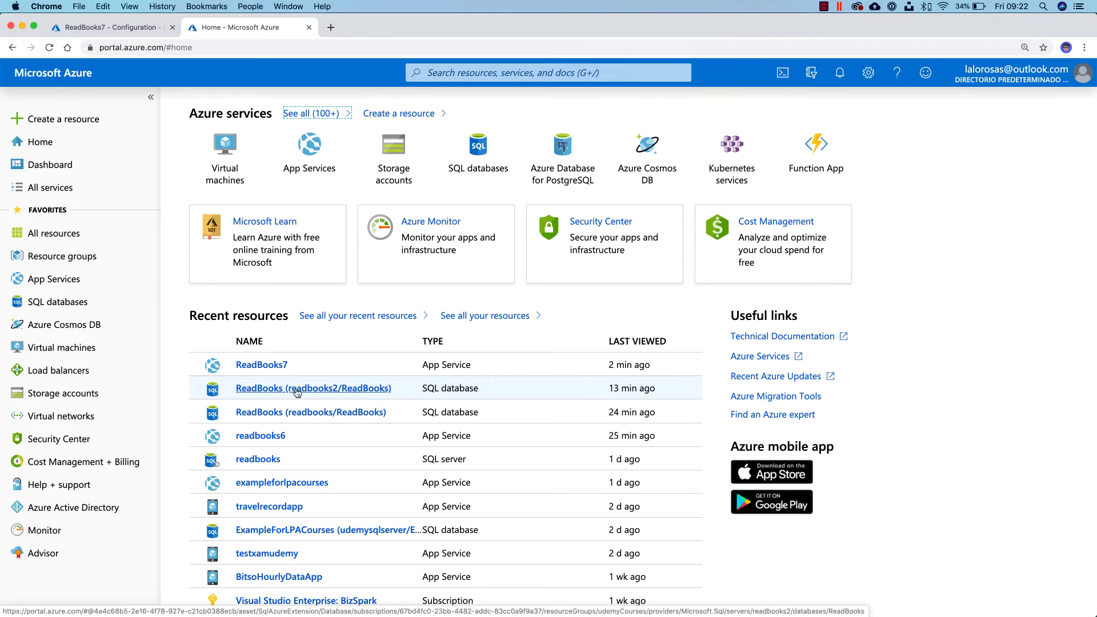
pyautogui.click(338, 389)
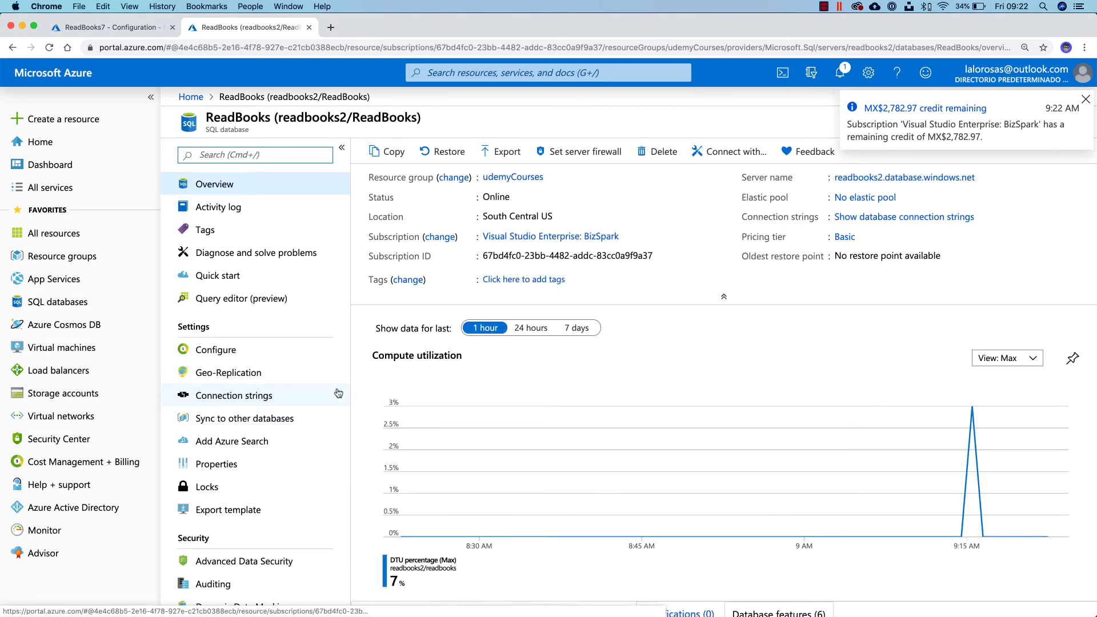
pyautogui.click(103, 27)
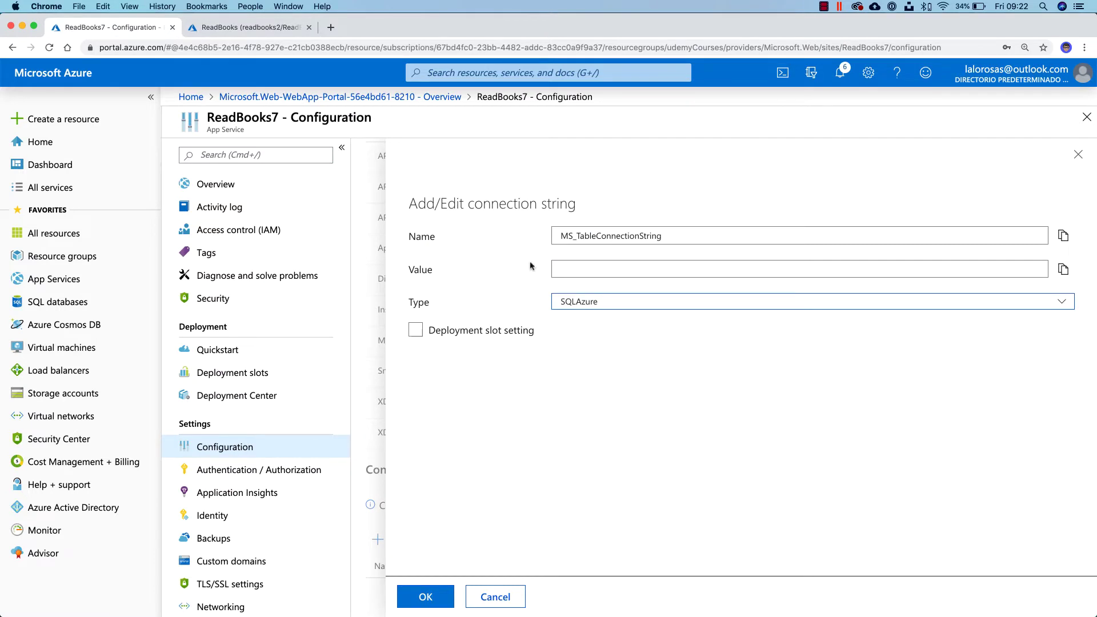
# Step: Enter 'Data Source=tcp:readbooks2.database.windows.net,1433;Initial Catalog=' as the MS_TableConnectionString value, using the copied server name
pyautogui.click(594, 267)
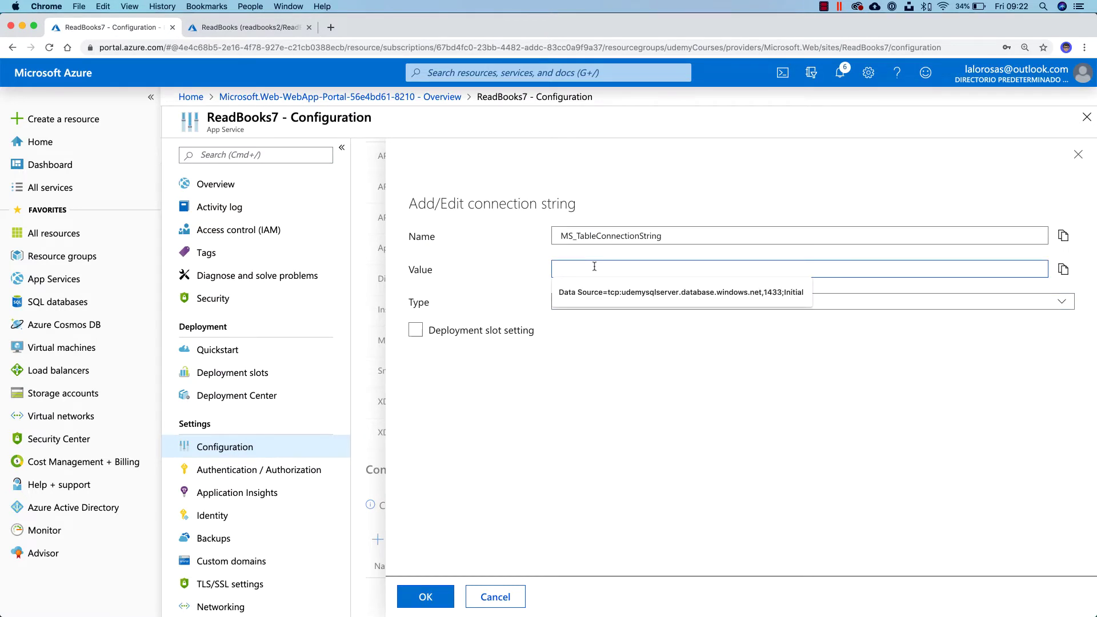
pyautogui.write('Data Source=tcp:')
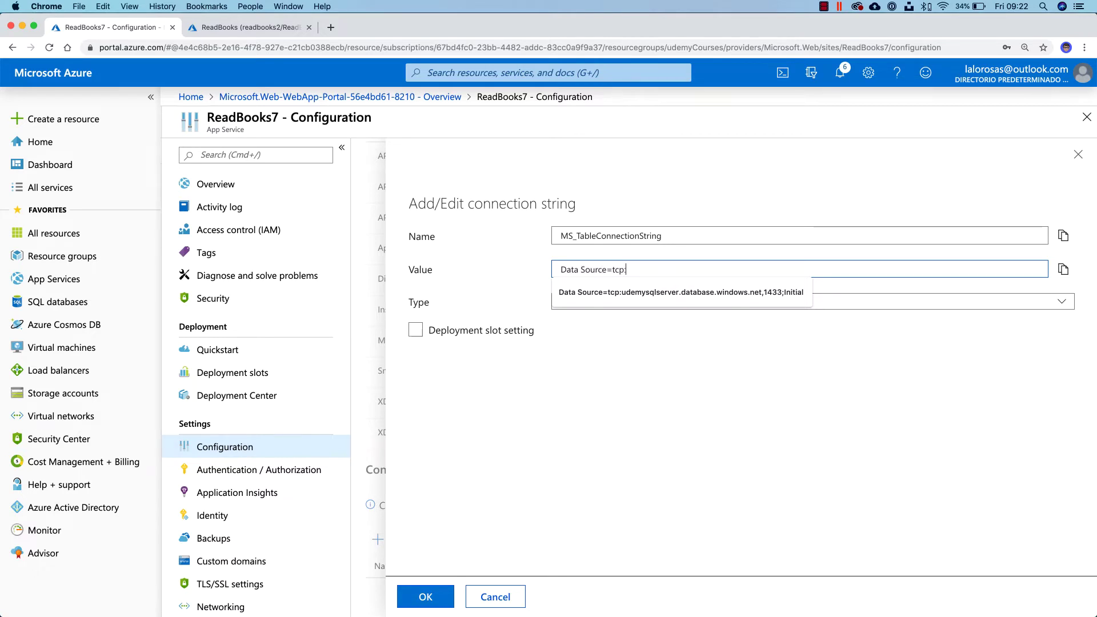
pyautogui.click(627, 270)
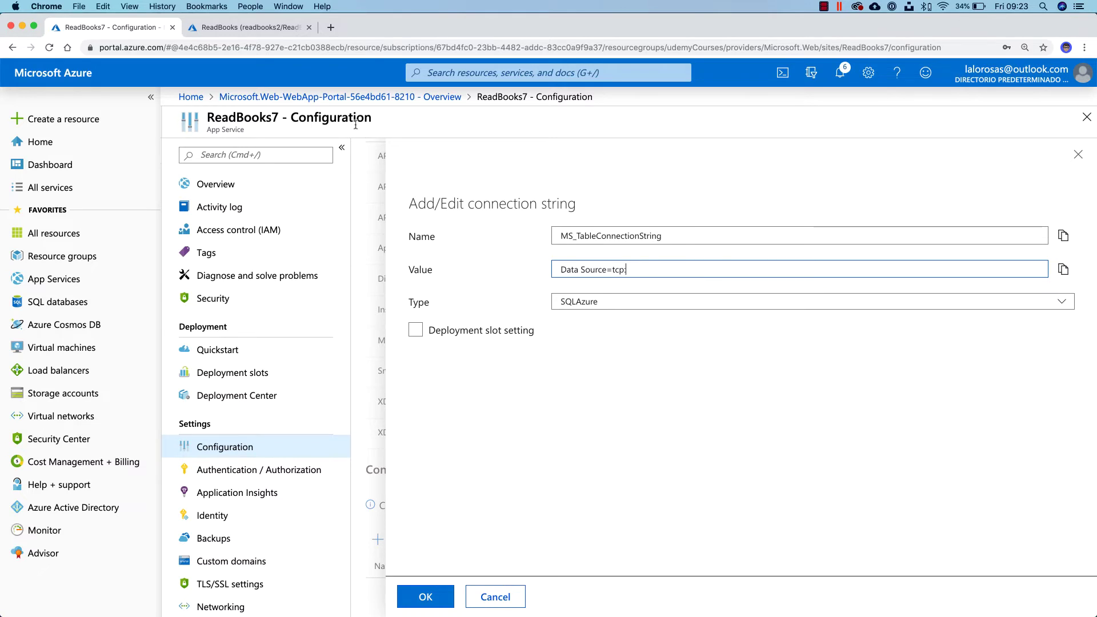
pyautogui.click(242, 28)
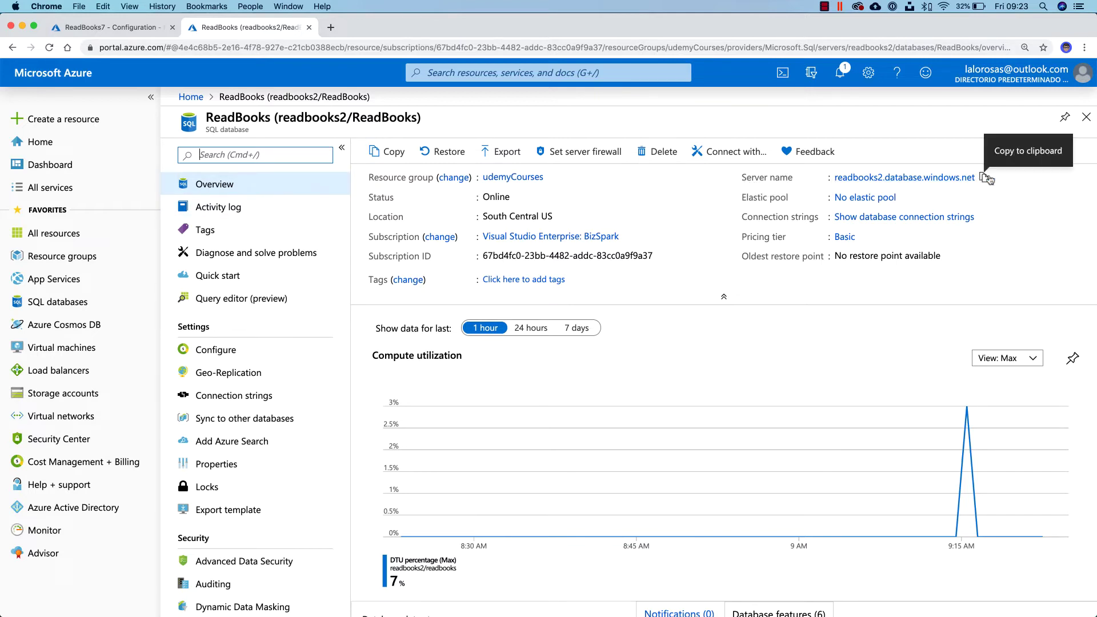
pyautogui.click(984, 178)
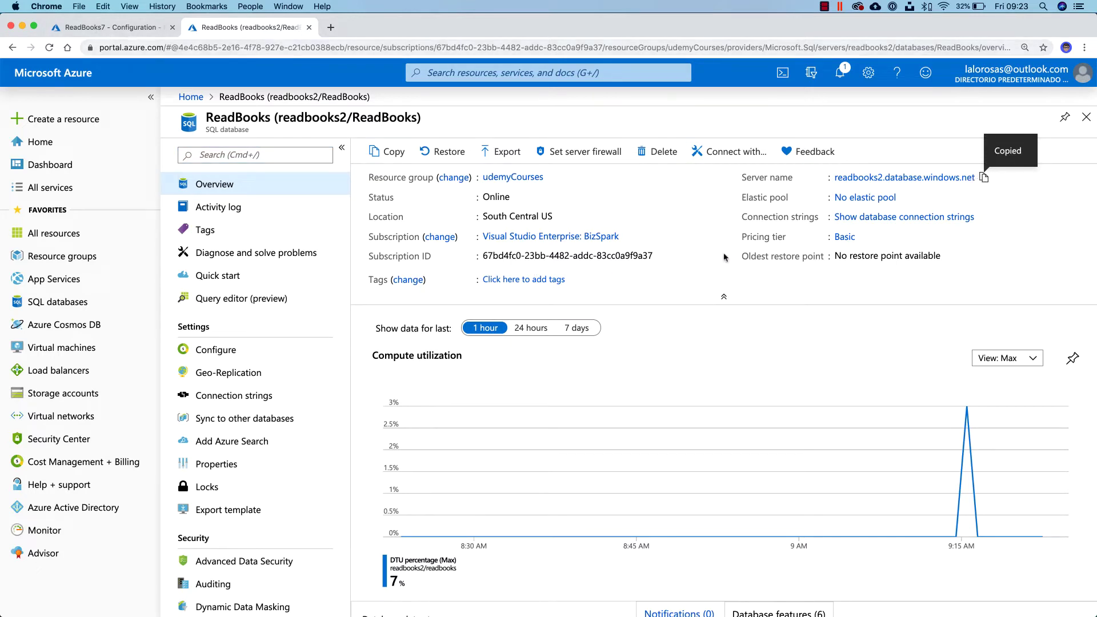
pyautogui.click(135, 34)
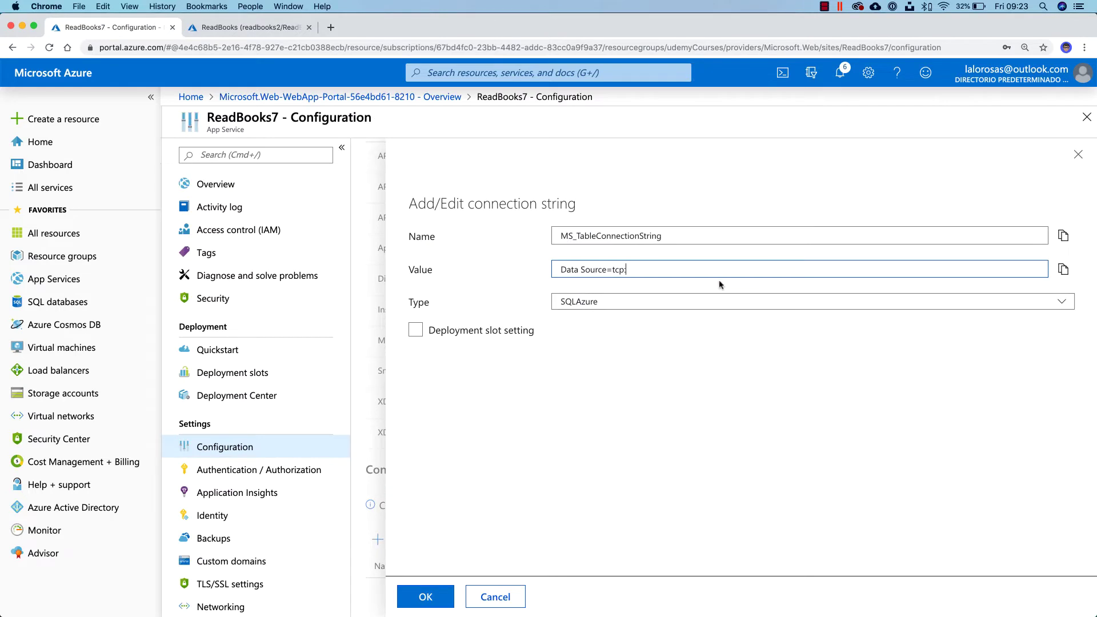
pyautogui.press('super+v')
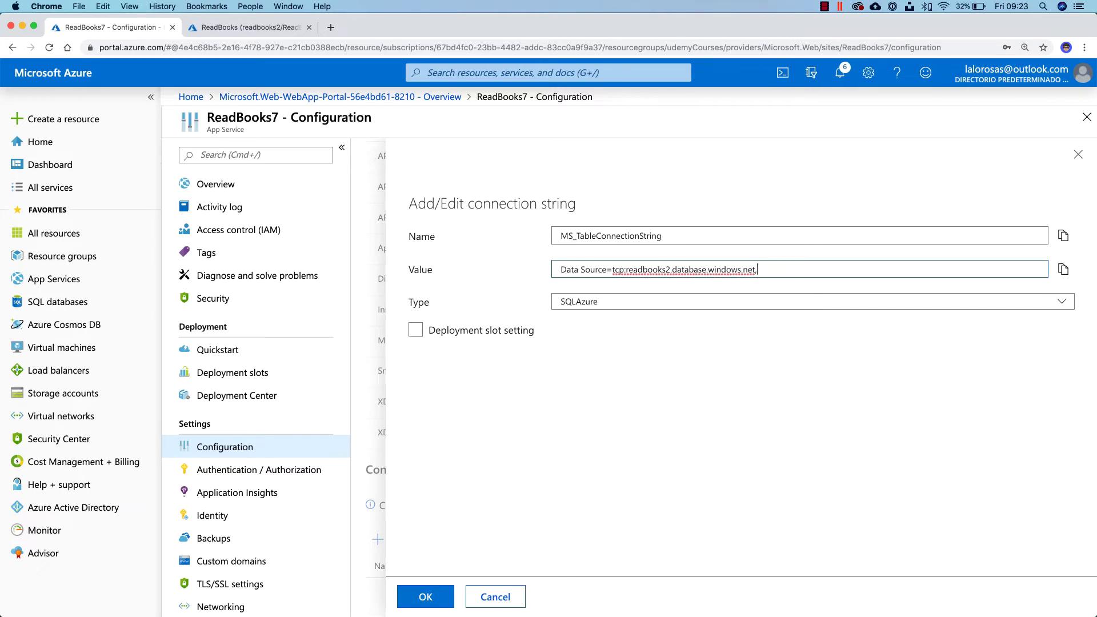
pyautogui.write('1433;')
pyautogui.write('Initial Catalog=')
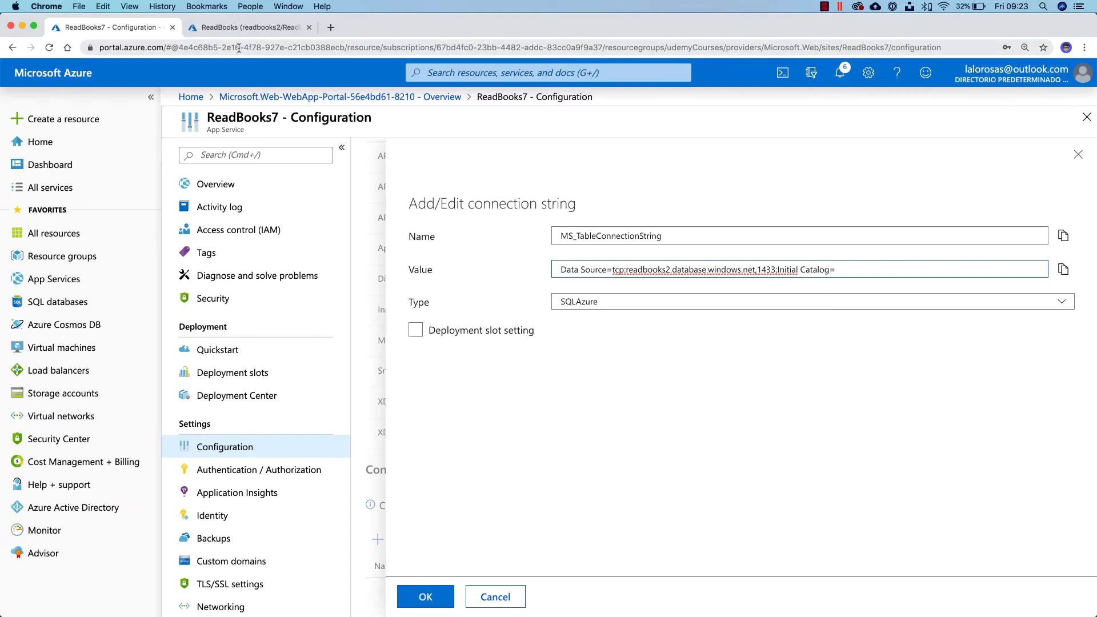
# Step: Append the copied database name ReadBooks and ';User ID=' to the connection string value
pyautogui.click(249, 28)
pyautogui.moveTo(270, 117); pyautogui.dragTo(208, 117)
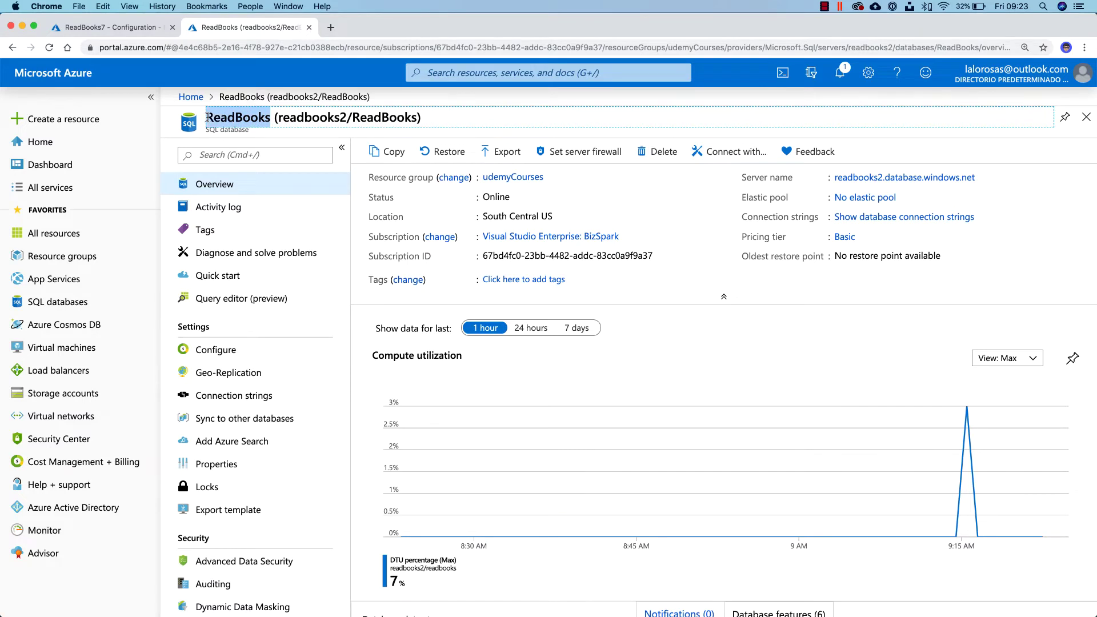
pyautogui.hotkey('ctrl', 'shift', 'Tab')
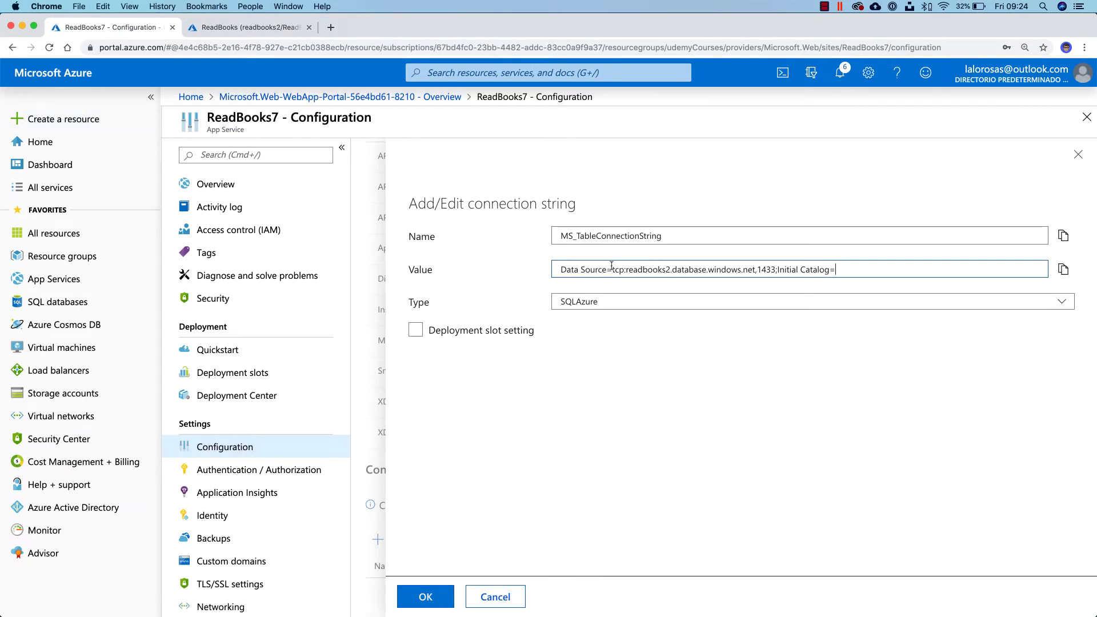
pyautogui.press('super+v')
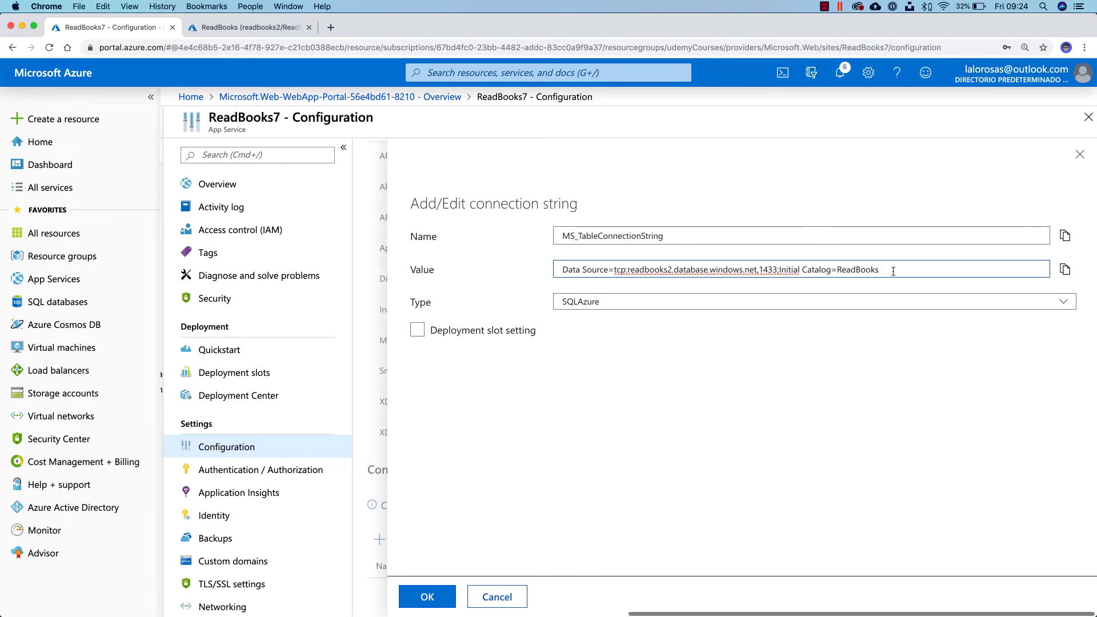
pyautogui.write(';')
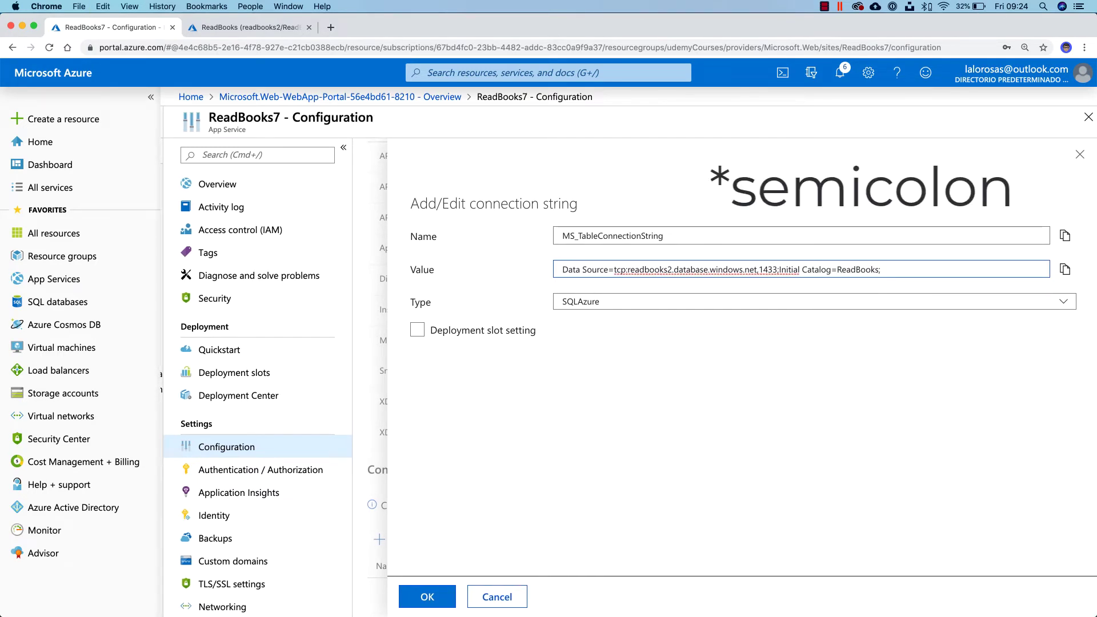
pyautogui.write('User ID')
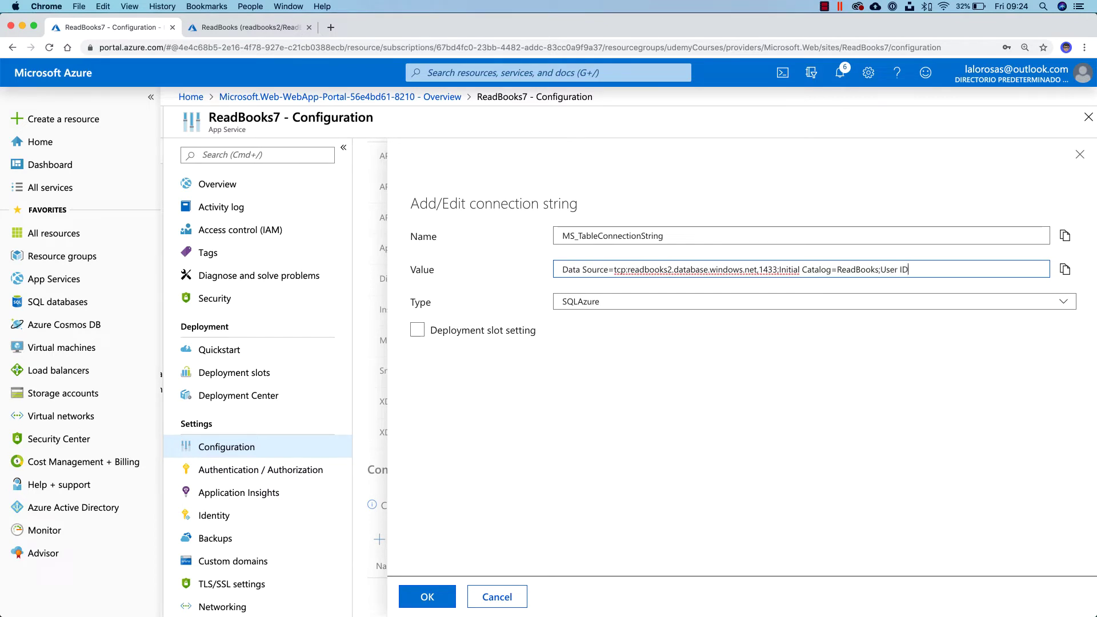
pyautogui.write('=')
pyautogui.click(246, 27)
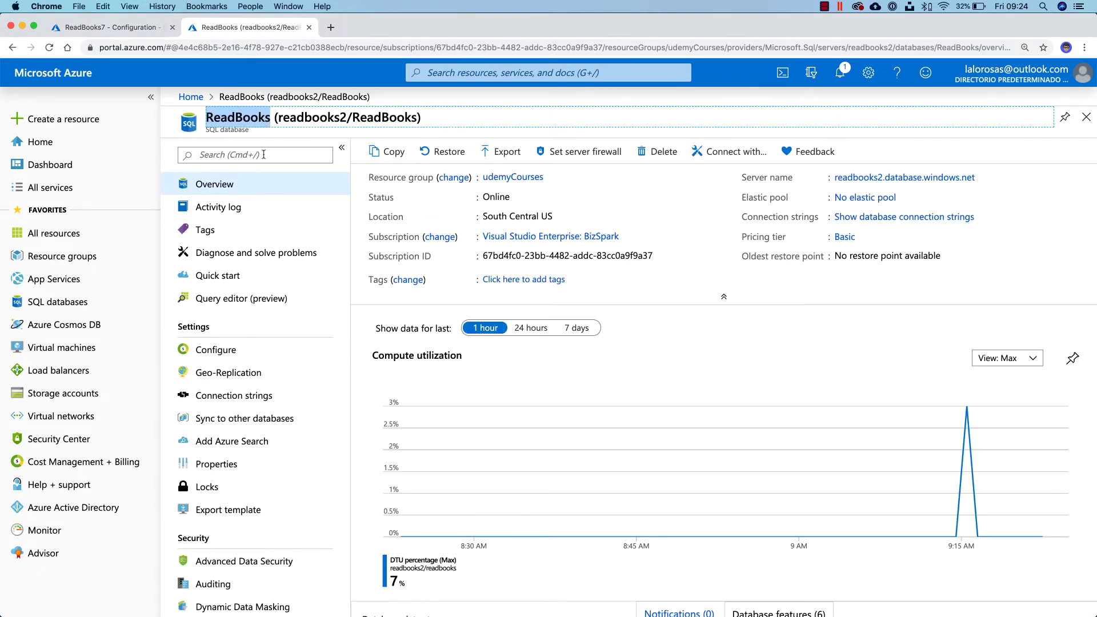
# Step: Copy the user ID from the ReadBooks database's ODBC connection string
pyautogui.click(229, 399)
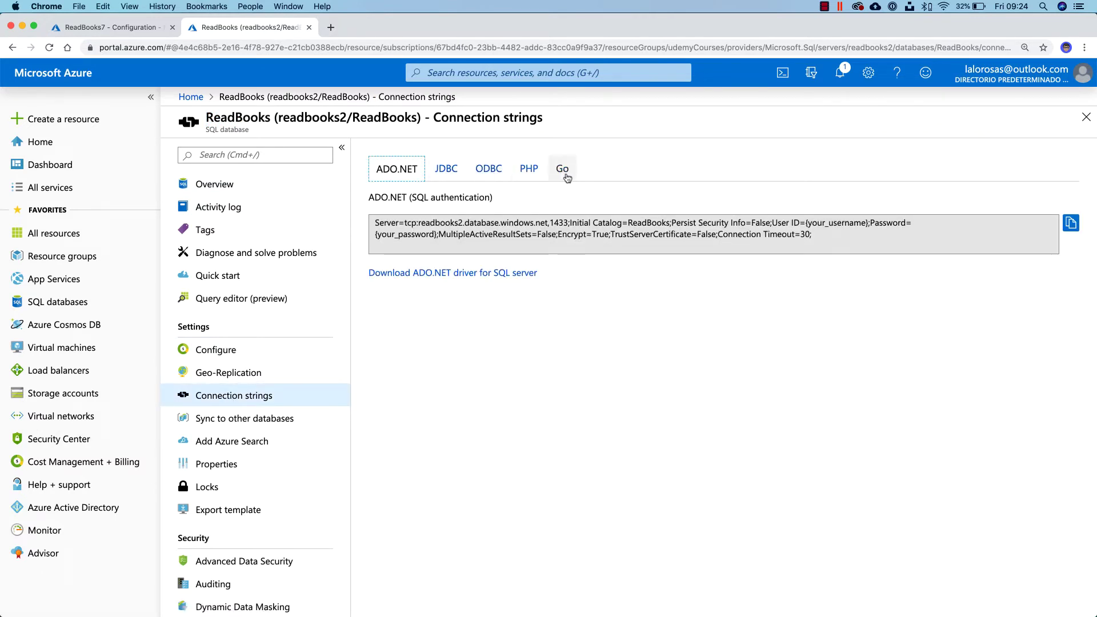
pyautogui.click(489, 169)
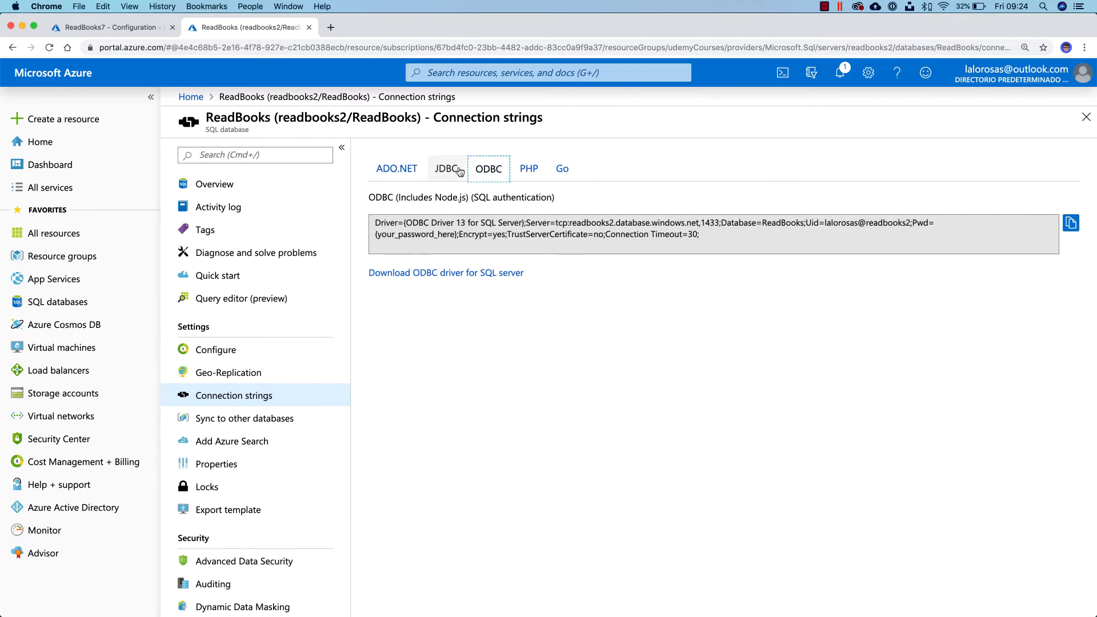
pyautogui.click(823, 224)
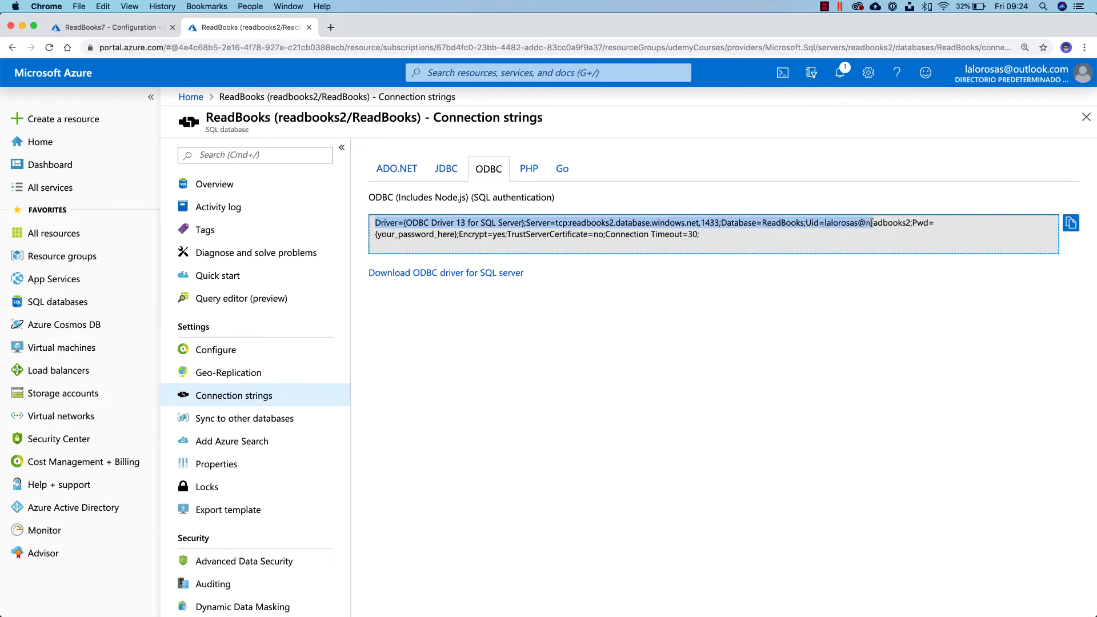
pyautogui.click(834, 223)
pyautogui.moveTo(825, 223); pyautogui.dragTo(911, 222)
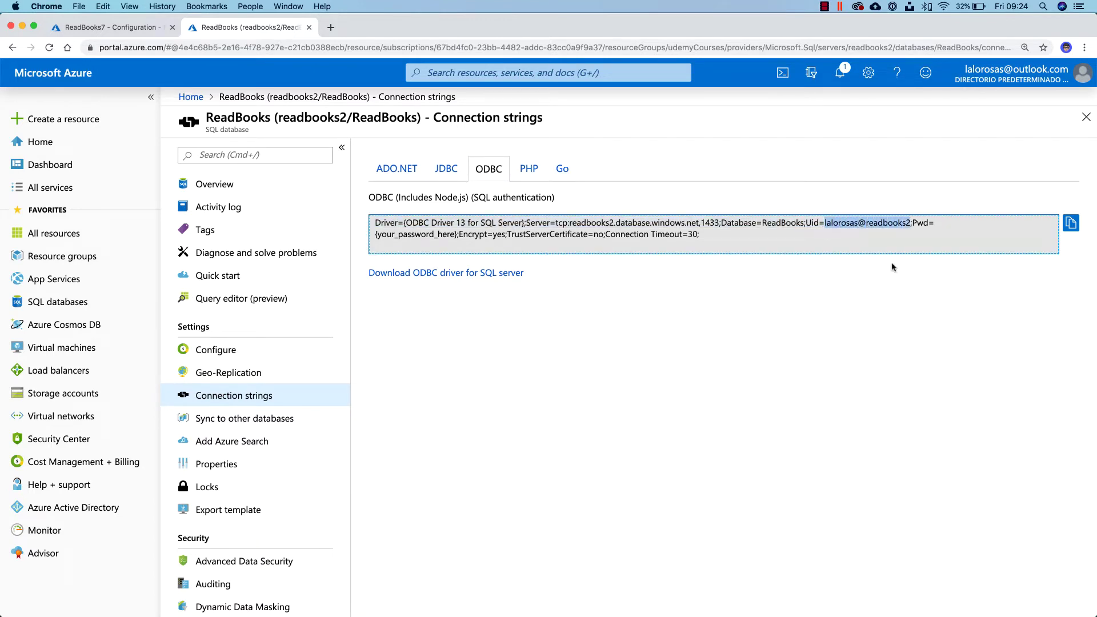
pyautogui.press('super+c')
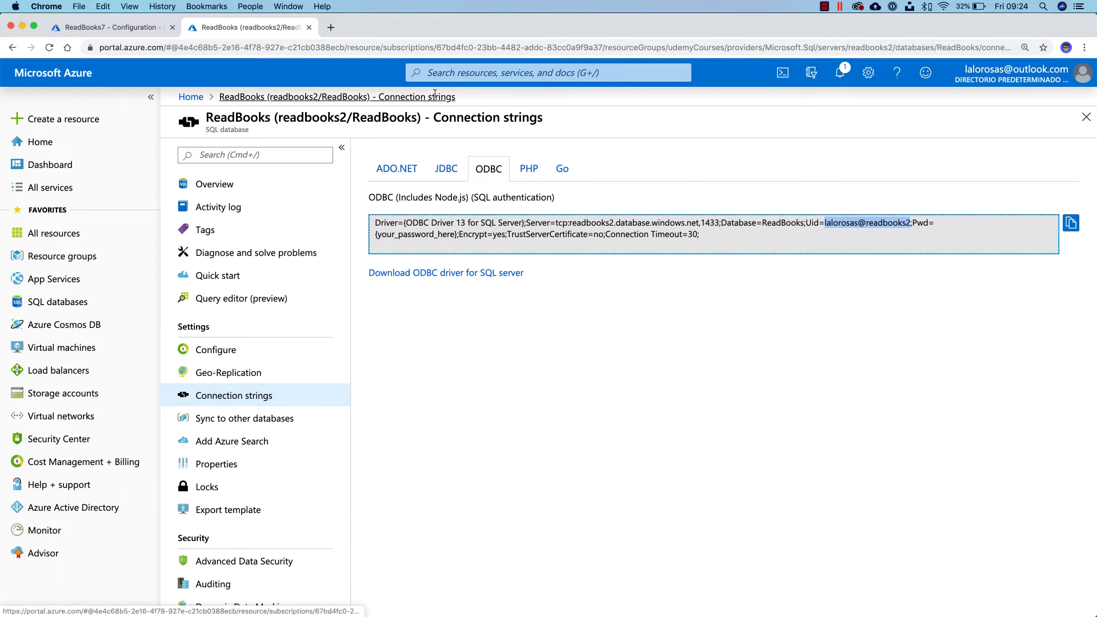
# Step: Paste the user ID after User ID=, add ';Password=' and the password, and confirm the connection string
pyautogui.click(109, 27)
pyautogui.press('super+v')
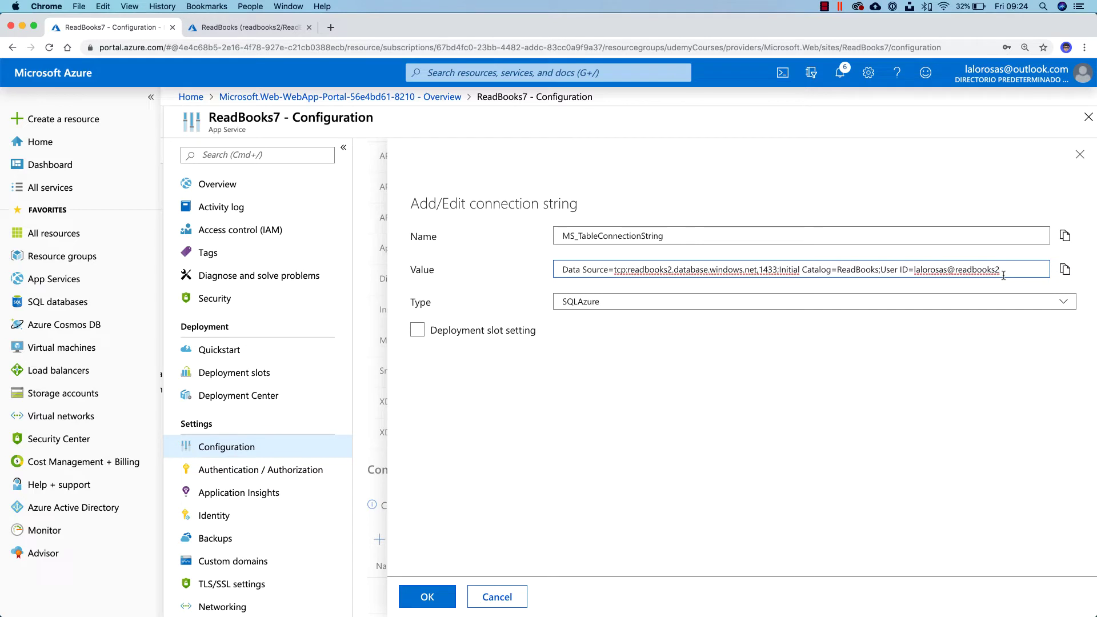
pyautogui.write(';Password=')
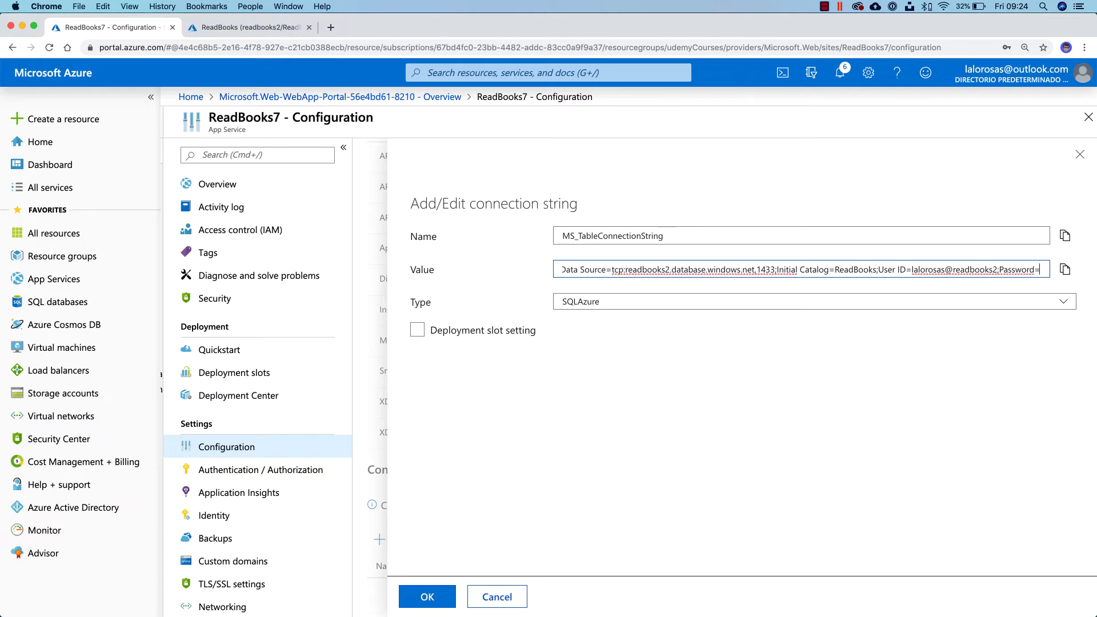
pyautogui.click(998, 269)
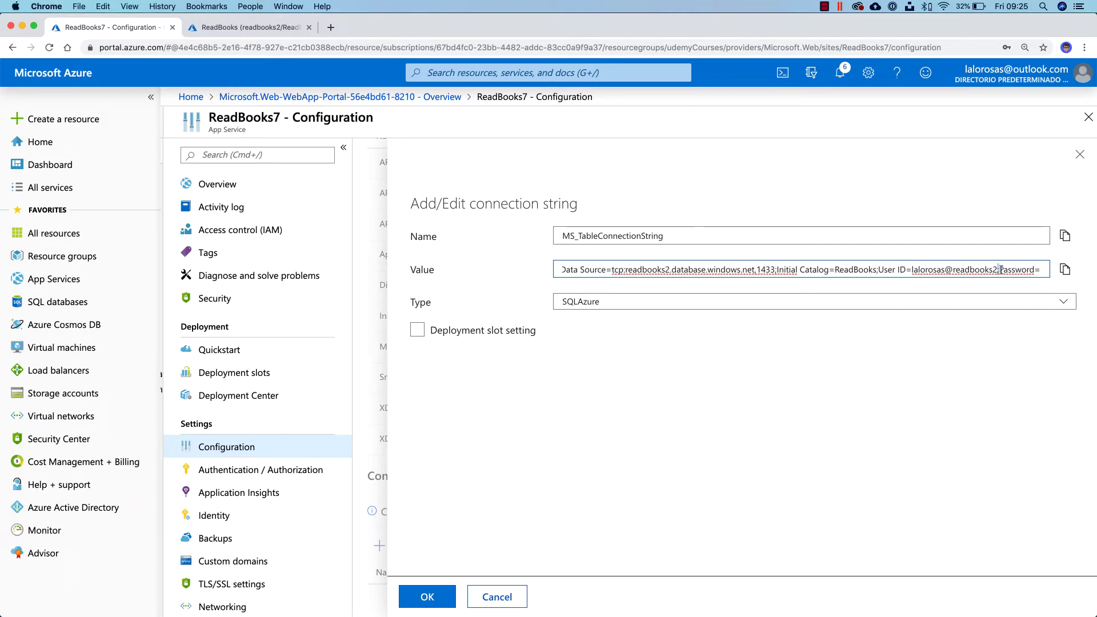
pyautogui.click(1046, 269)
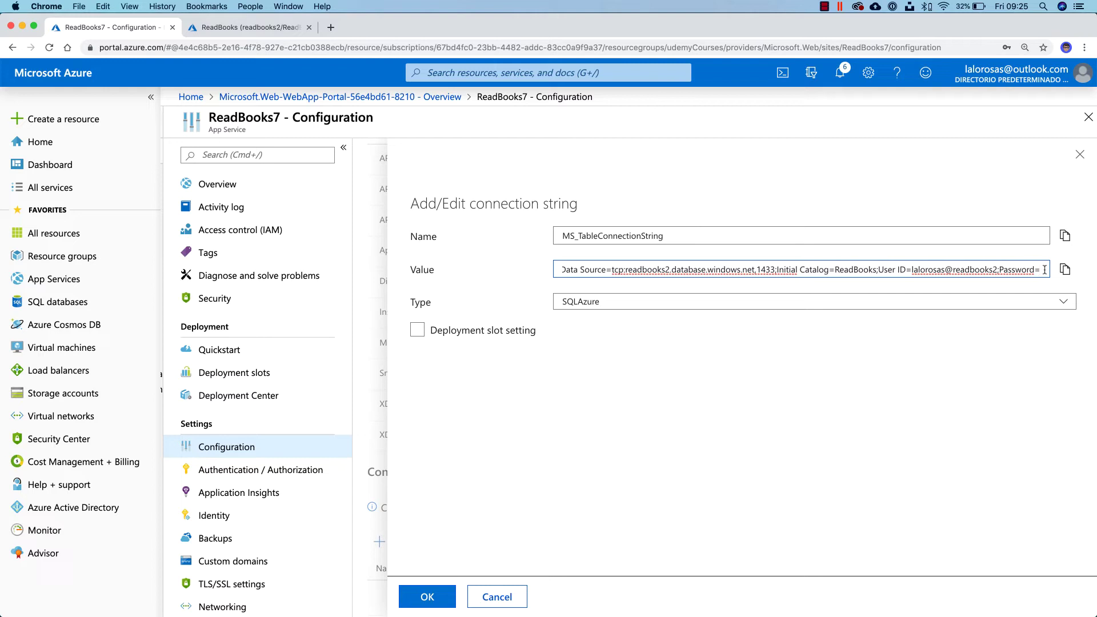
pyautogui.press('Return')
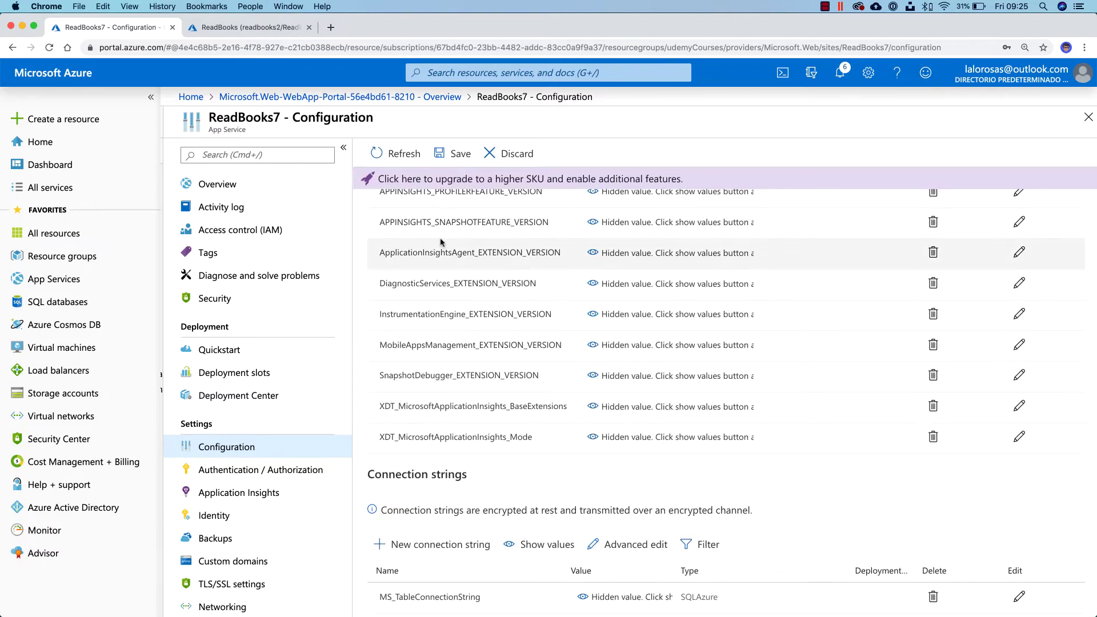
# Step: Save ReadBooks7's configuration with the new MS_TableConnectionString
pyautogui.click(459, 152)
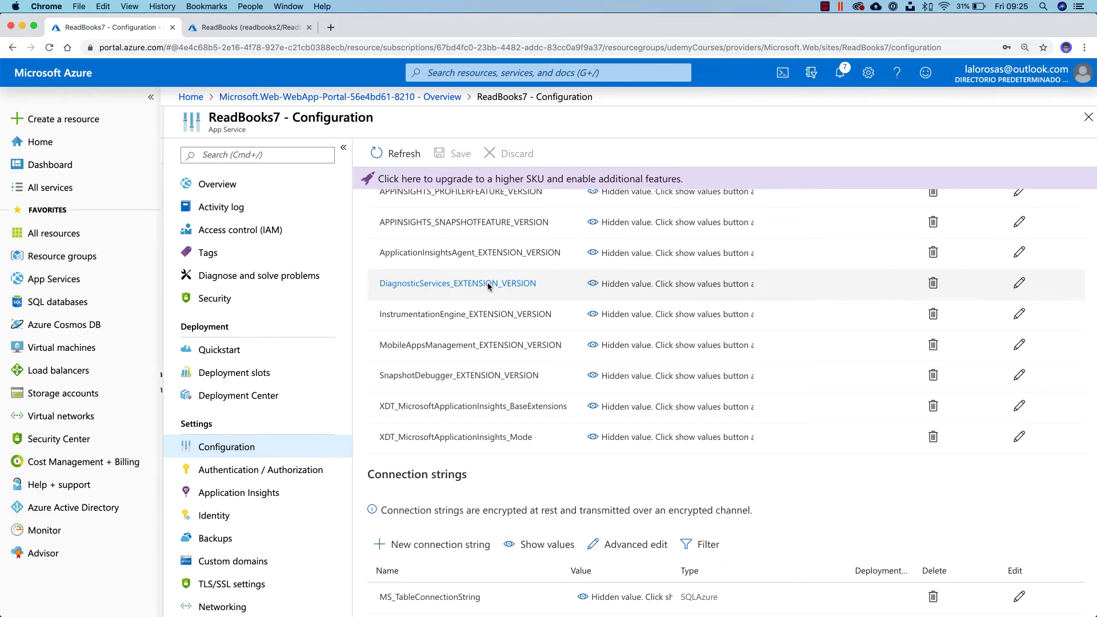
pyautogui.hotkey('ctrl', 'Tab')
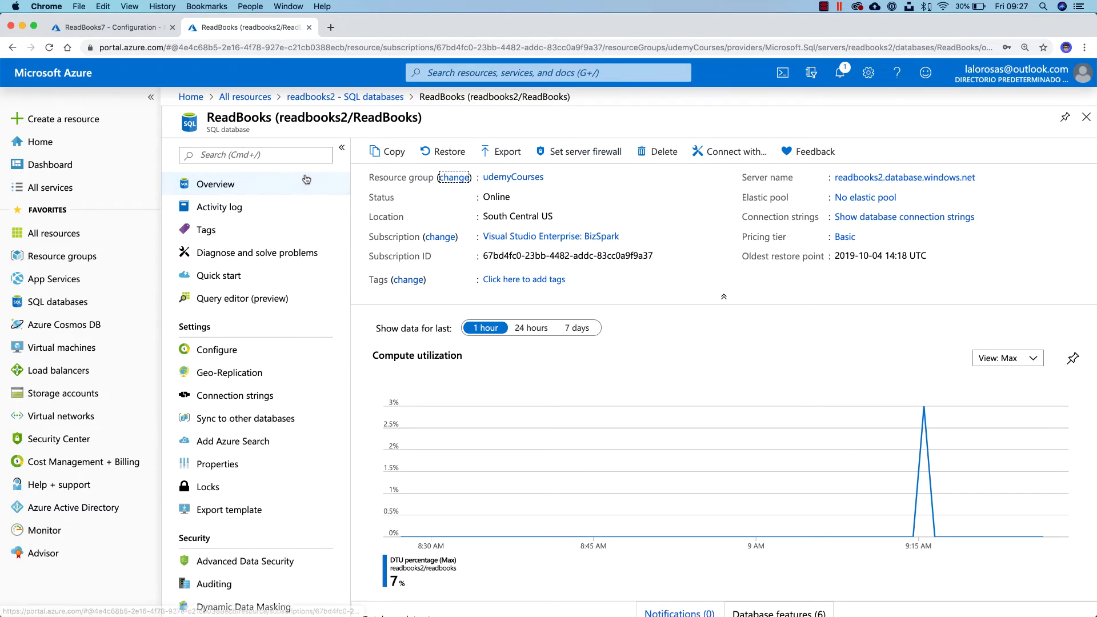
# Step: Look at the database server's firewall settings, then return to ReadBooks7's Configuration page
pyautogui.click(564, 152)
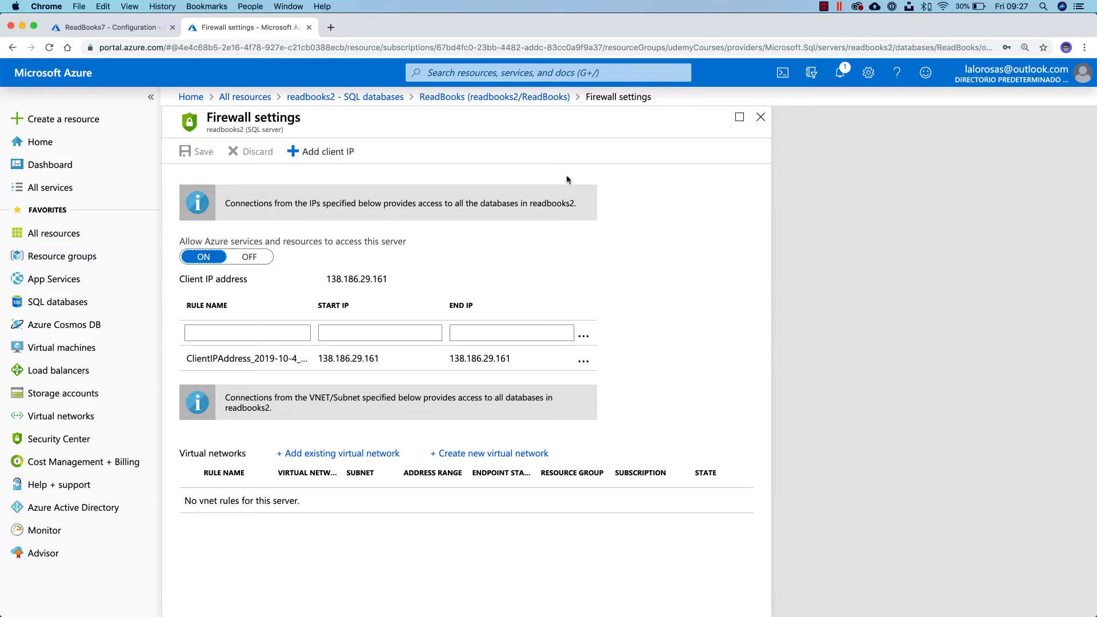
pyautogui.click(760, 116)
pyautogui.click(143, 27)
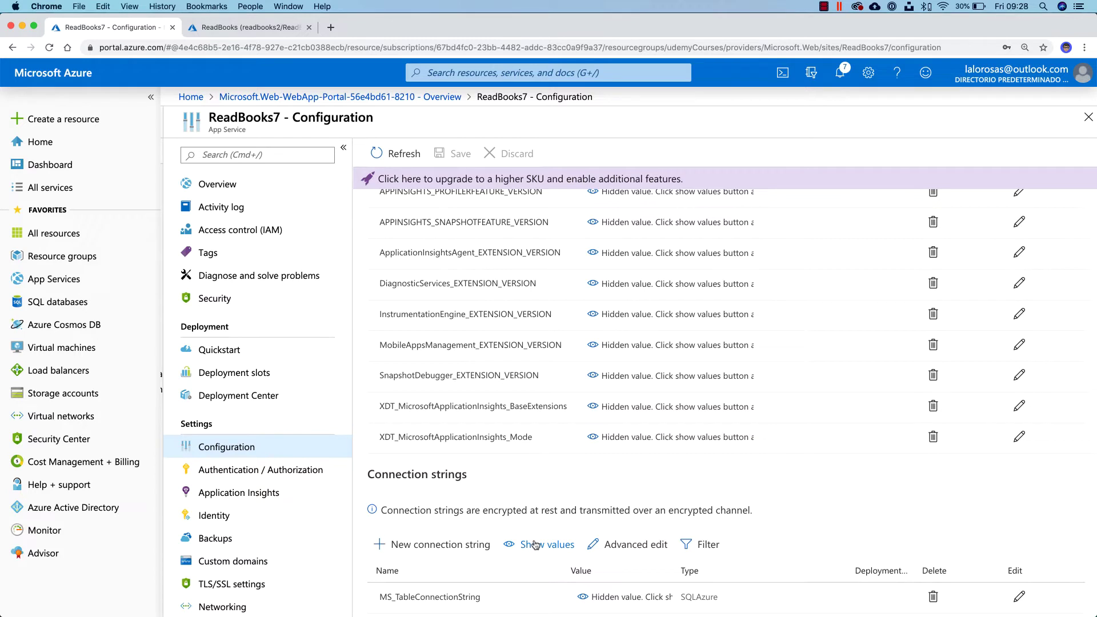
# Step: Go to github.com in a new browser tab
pyautogui.click(331, 27)
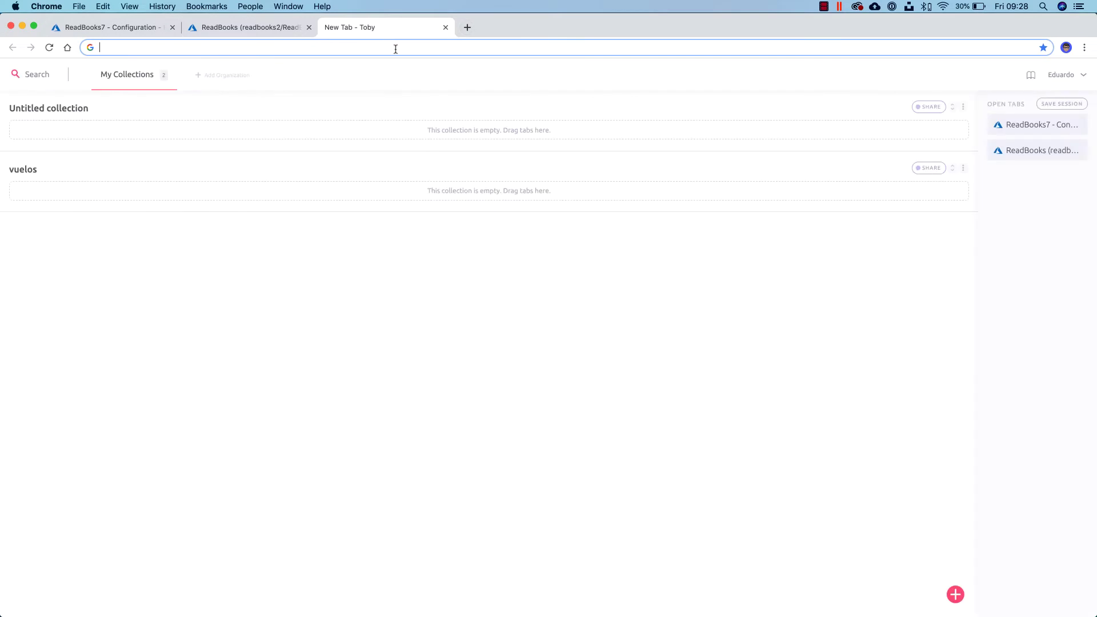
pyautogui.write('github.com')
pyautogui.press('Return')
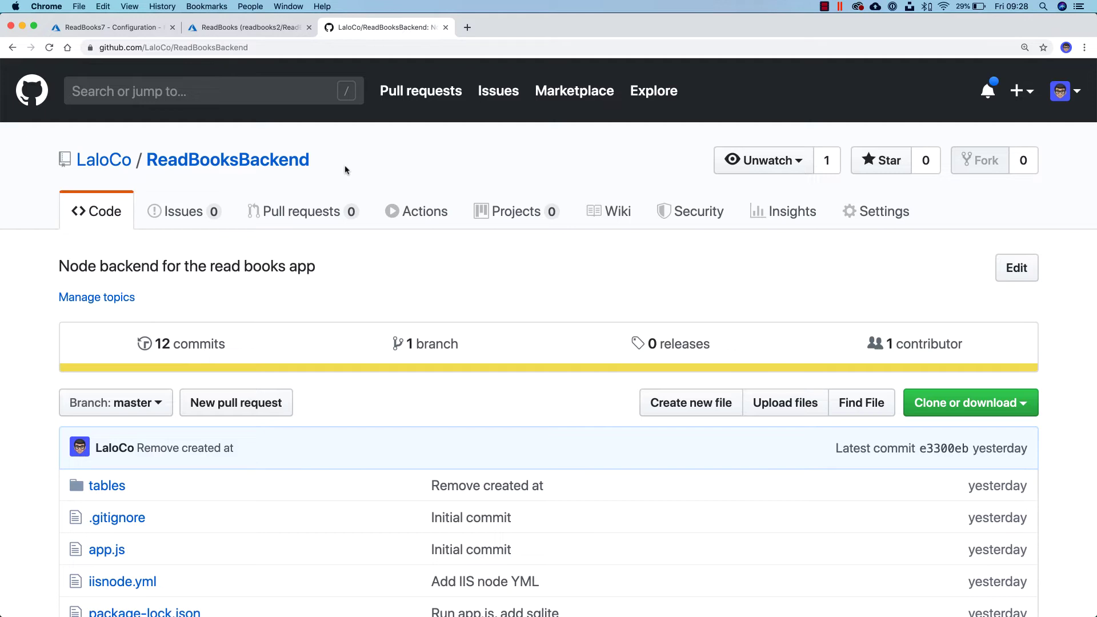
pyautogui.hotkey('ctrl', 'Up')
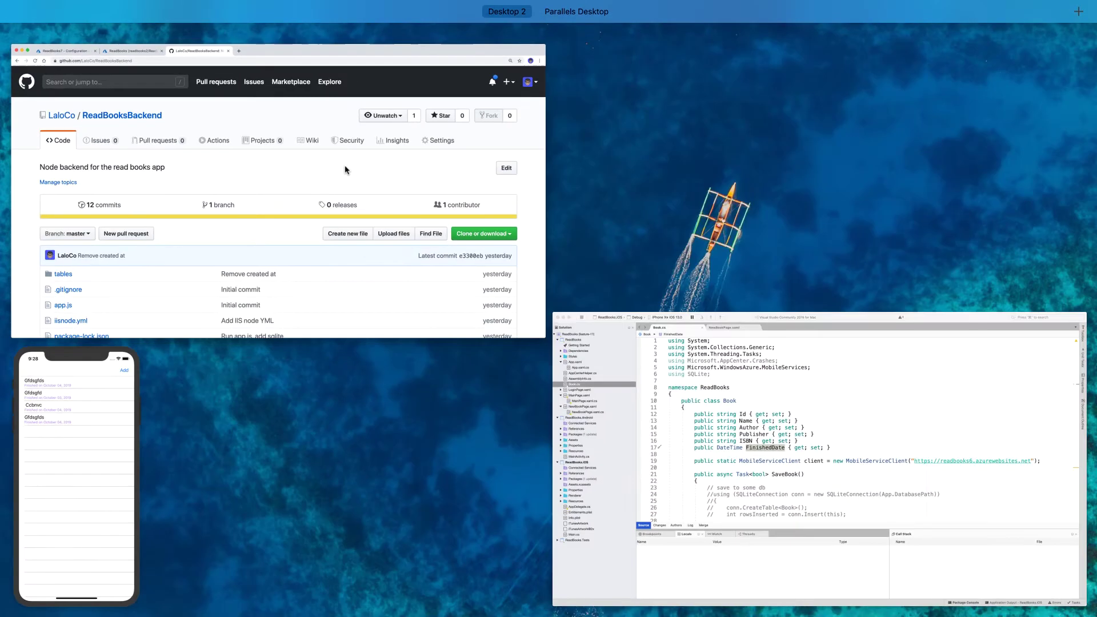
pyautogui.click(677, 420)
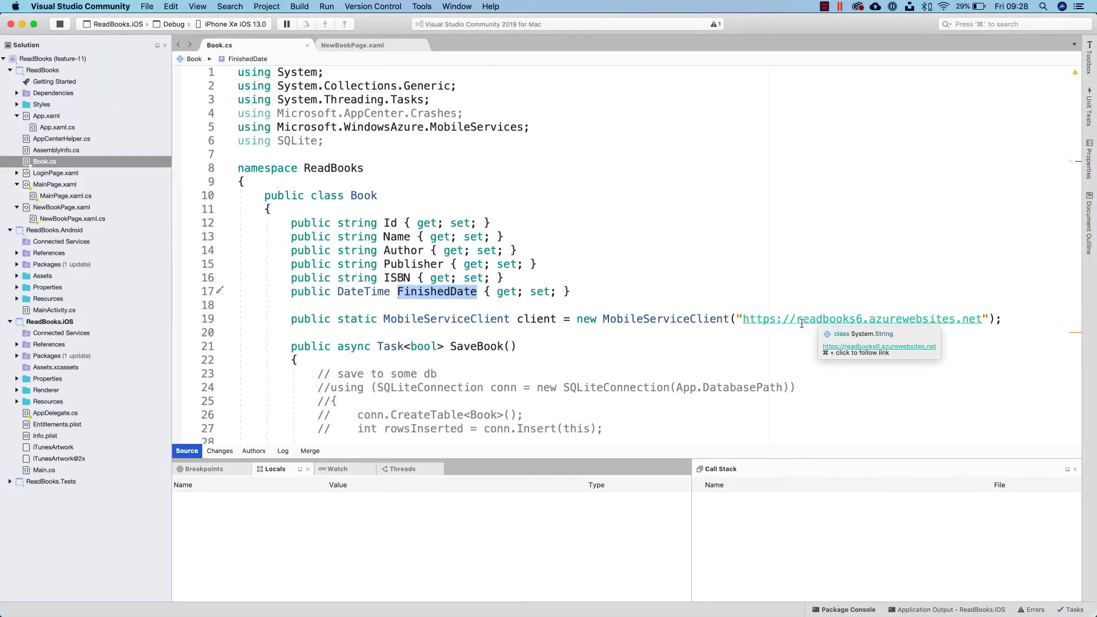
pyautogui.moveTo(798, 318); pyautogui.dragTo(863, 317)
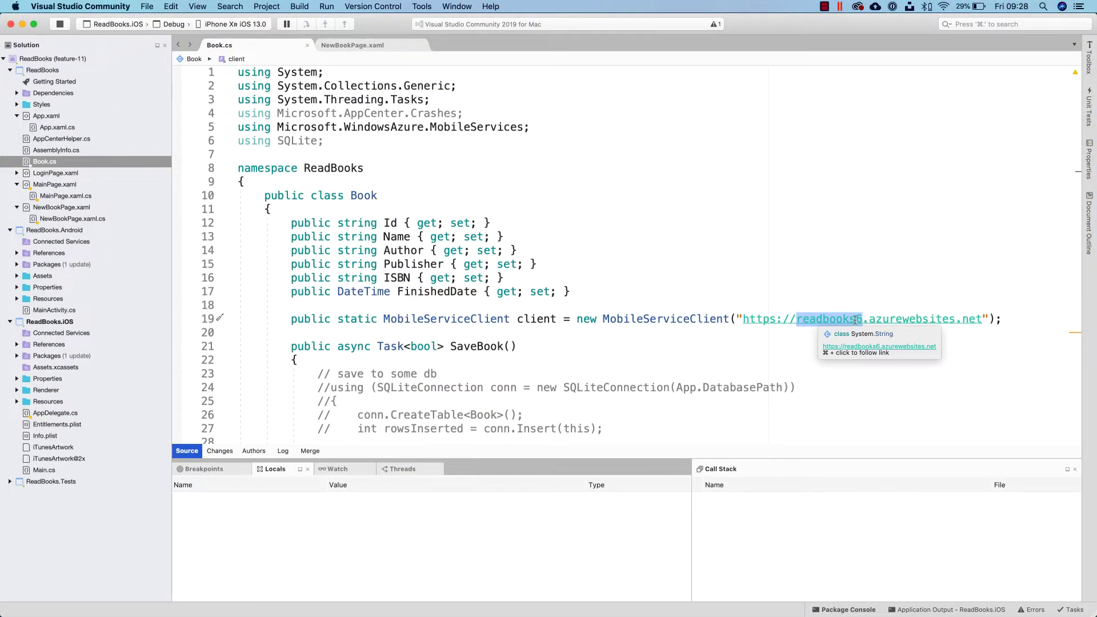
pyautogui.scroll(-5, 484, 301)
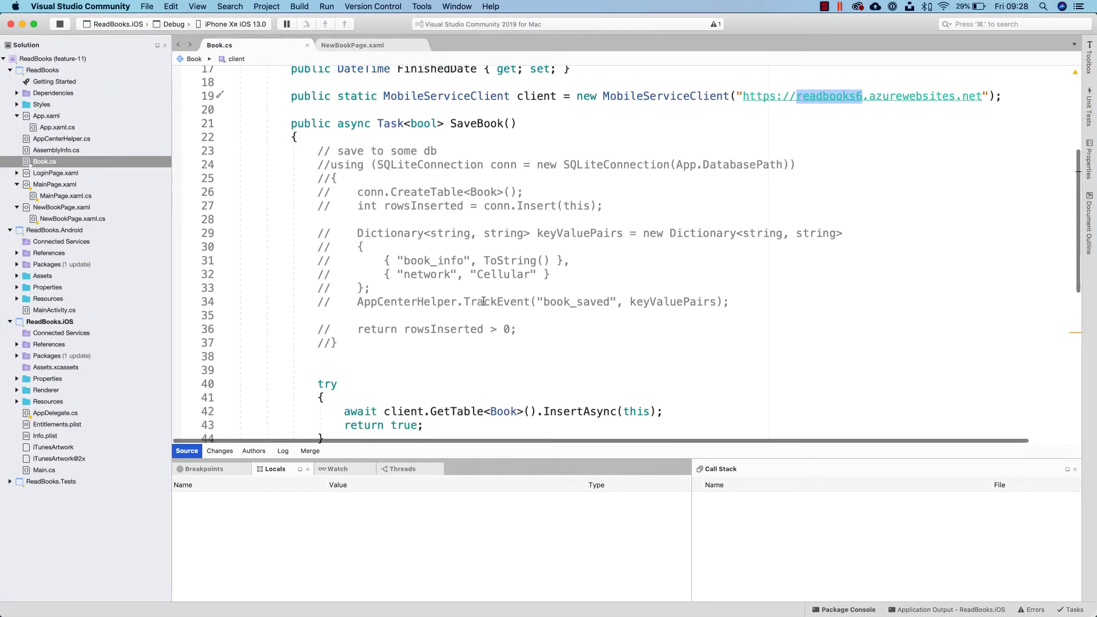
pyautogui.scroll(-3, 483, 301)
pyautogui.hotkey('ctrl', 'Up')
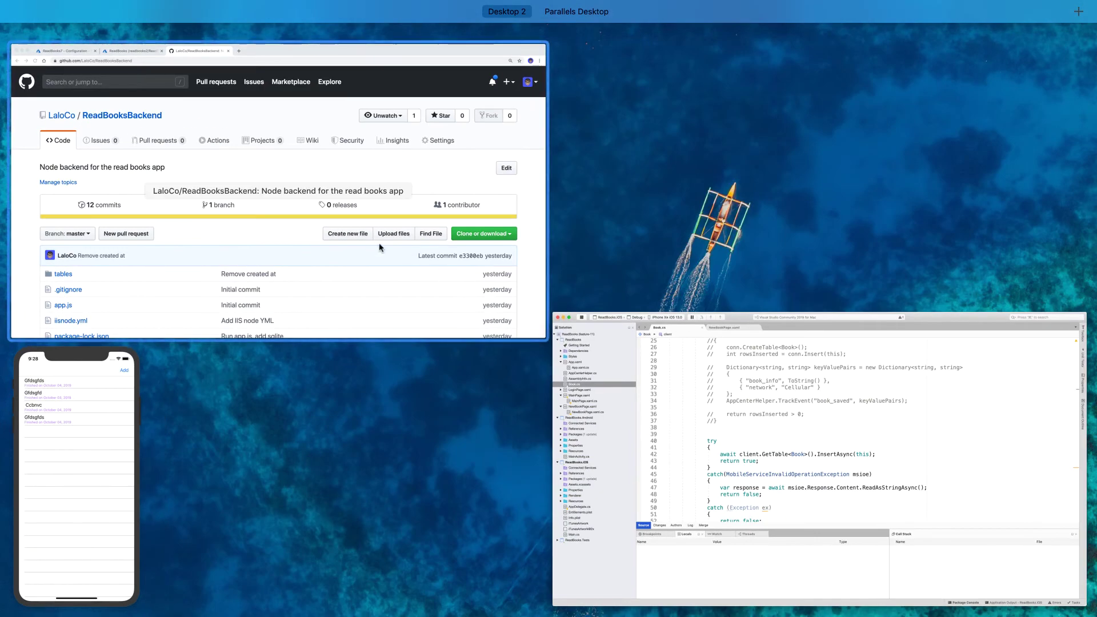
pyautogui.click(381, 247)
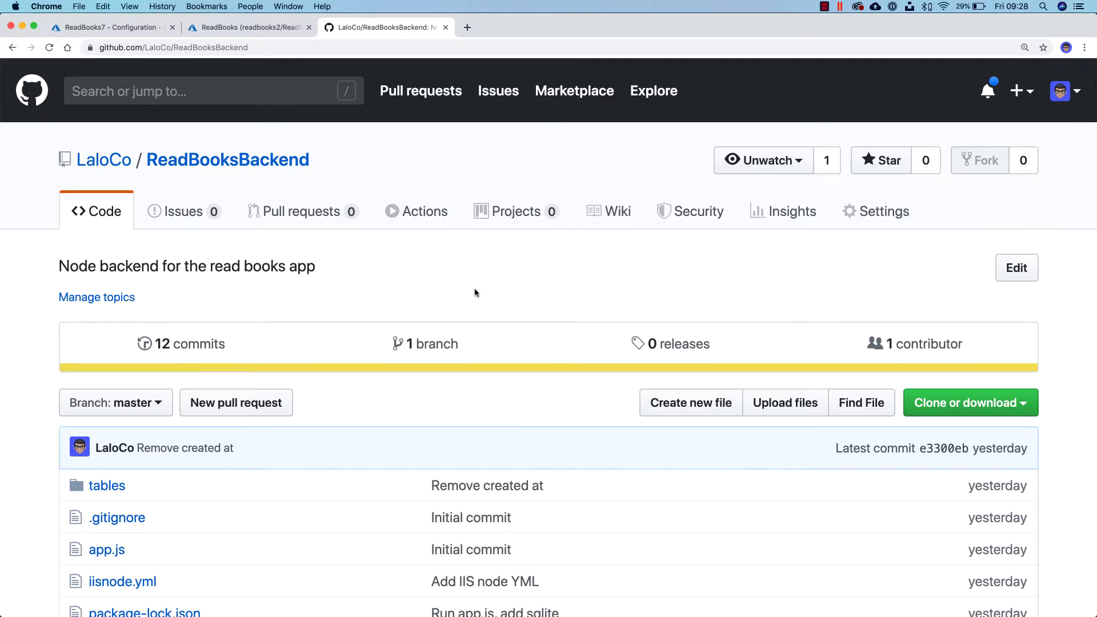
# Step: Open the repository's tables folder and review the book.js file
pyautogui.scroll(-3, 350, 317)
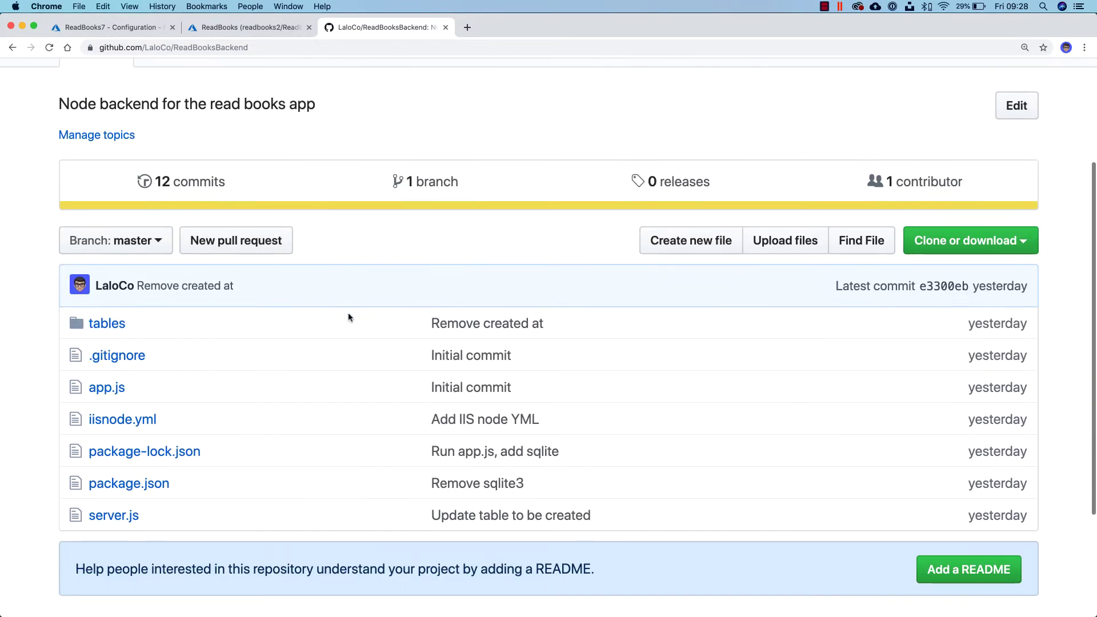
pyautogui.click(107, 325)
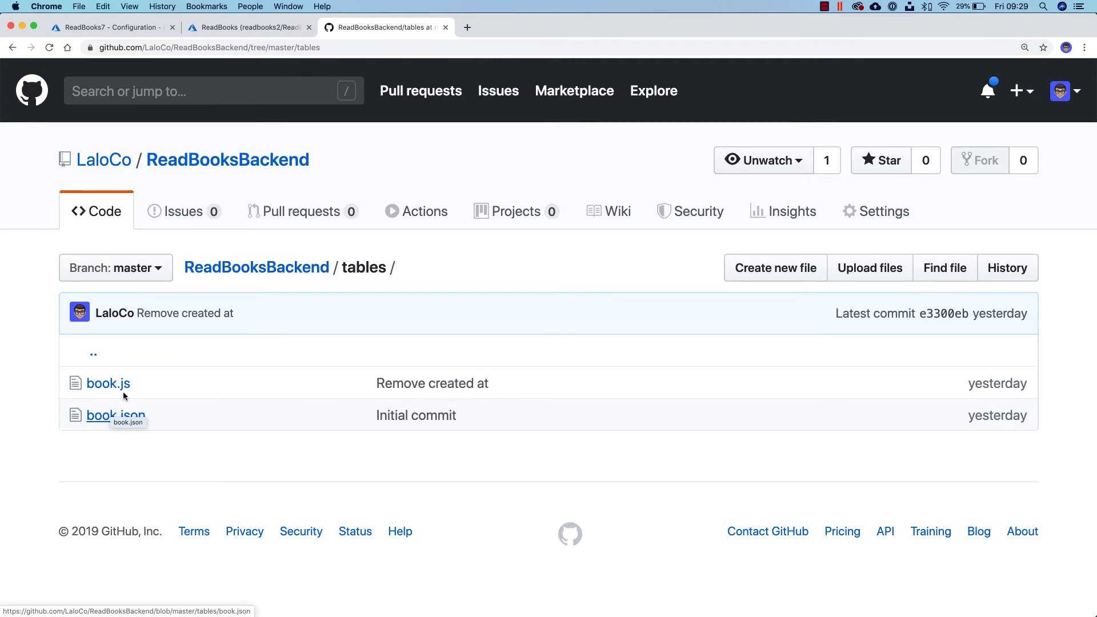
pyautogui.click(101, 385)
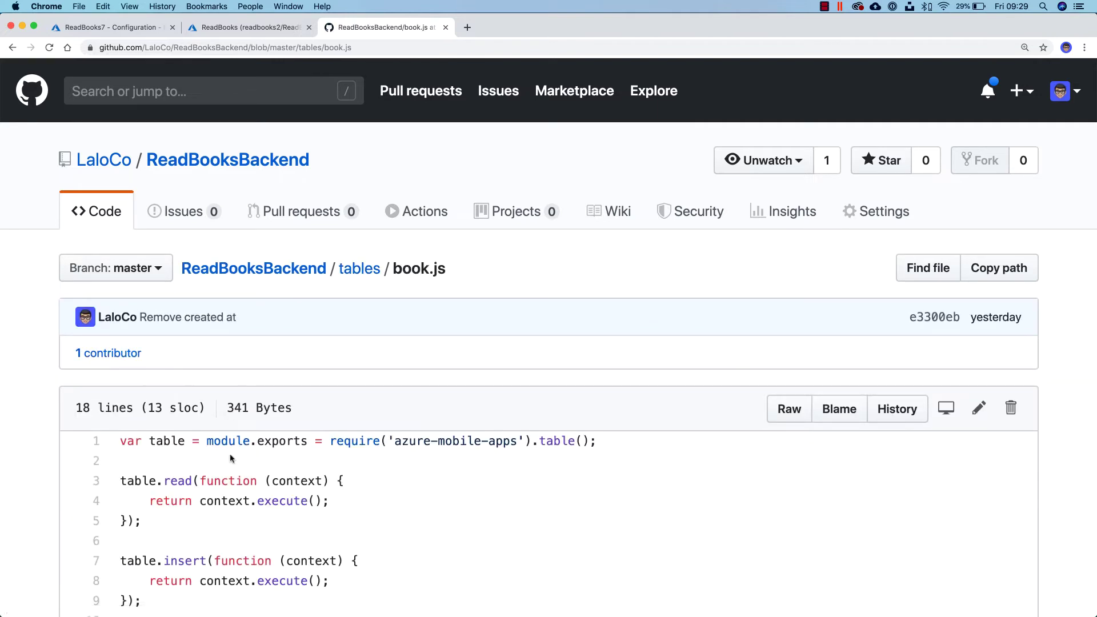
pyautogui.scroll(-5, 231, 459)
pyautogui.scroll(2, 232, 458)
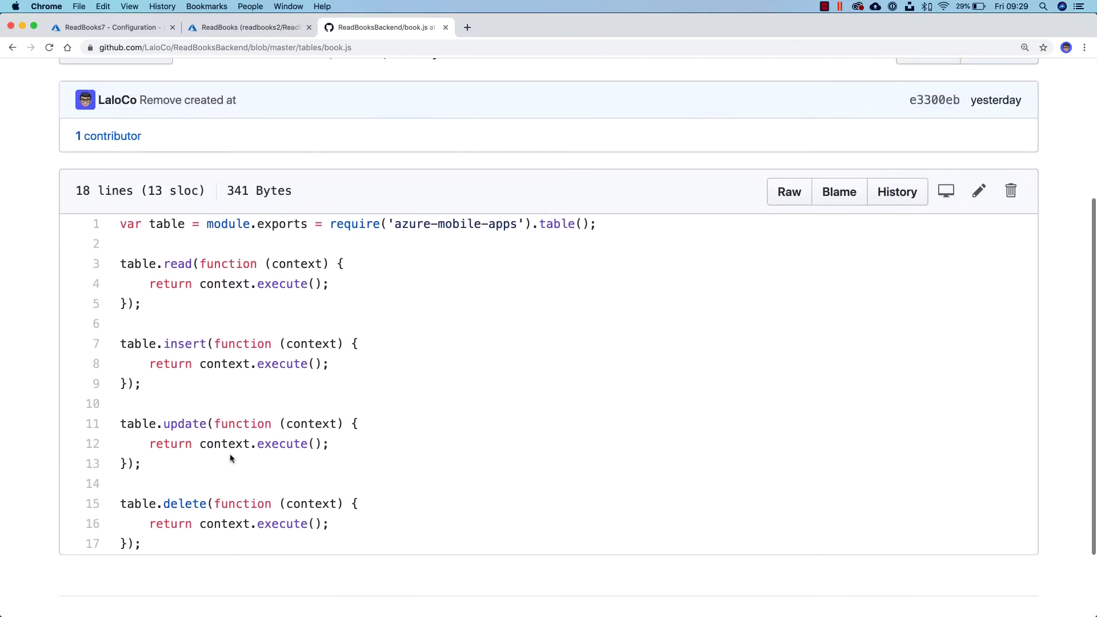
pyautogui.scroll(-1, 231, 459)
pyautogui.scroll(2, 232, 458)
pyautogui.scroll(2, 231, 458)
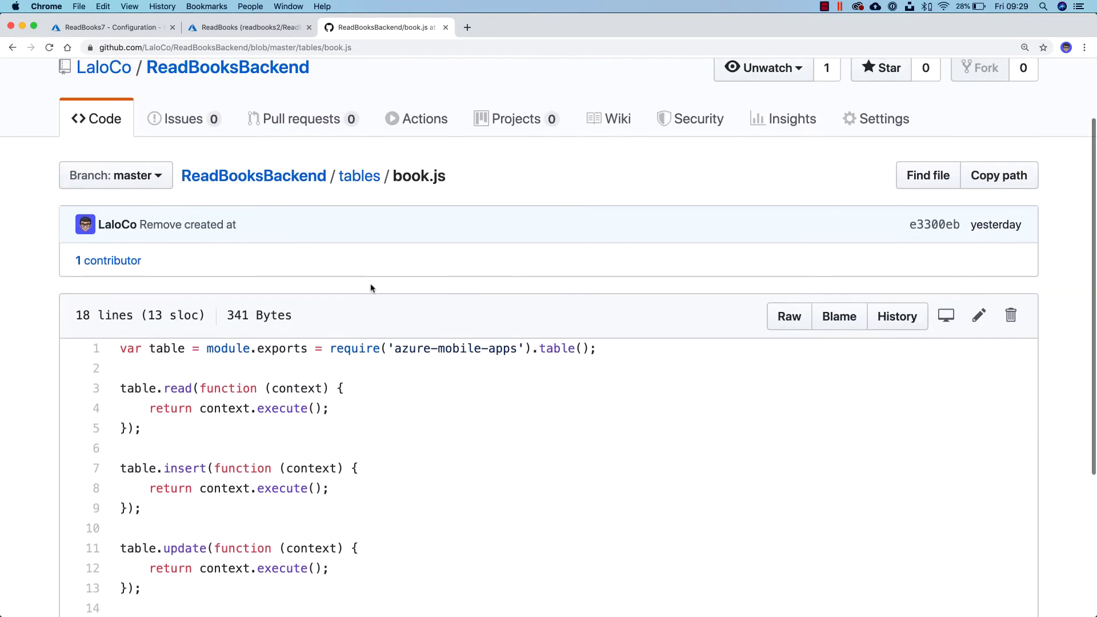
pyautogui.click(360, 177)
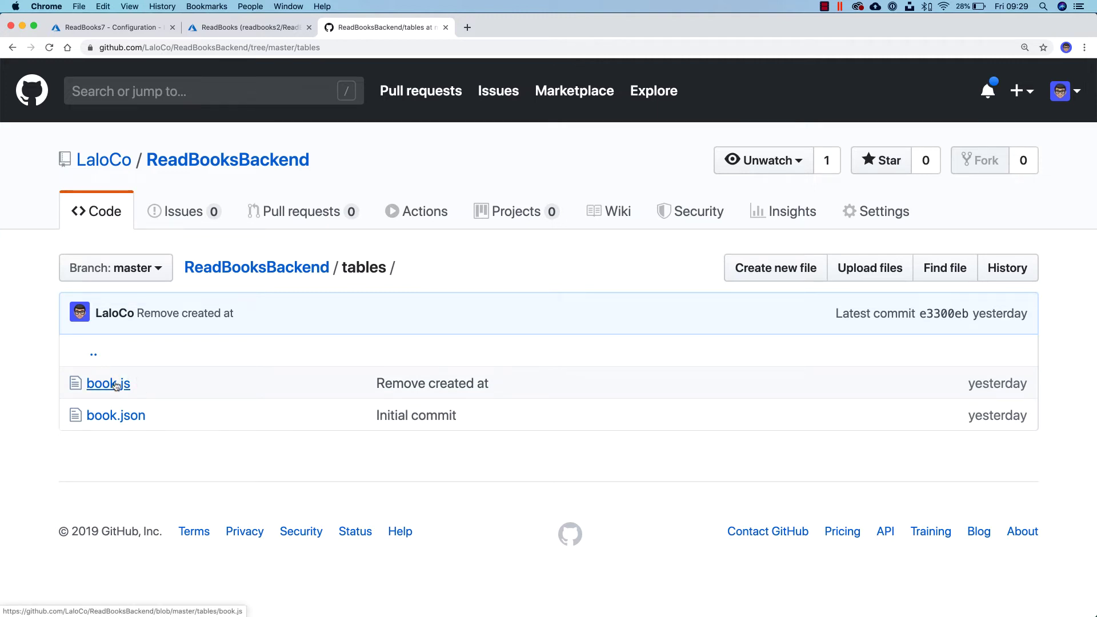
# Step: Review book.js again, then the book.json file in the tables folder
pyautogui.click(108, 392)
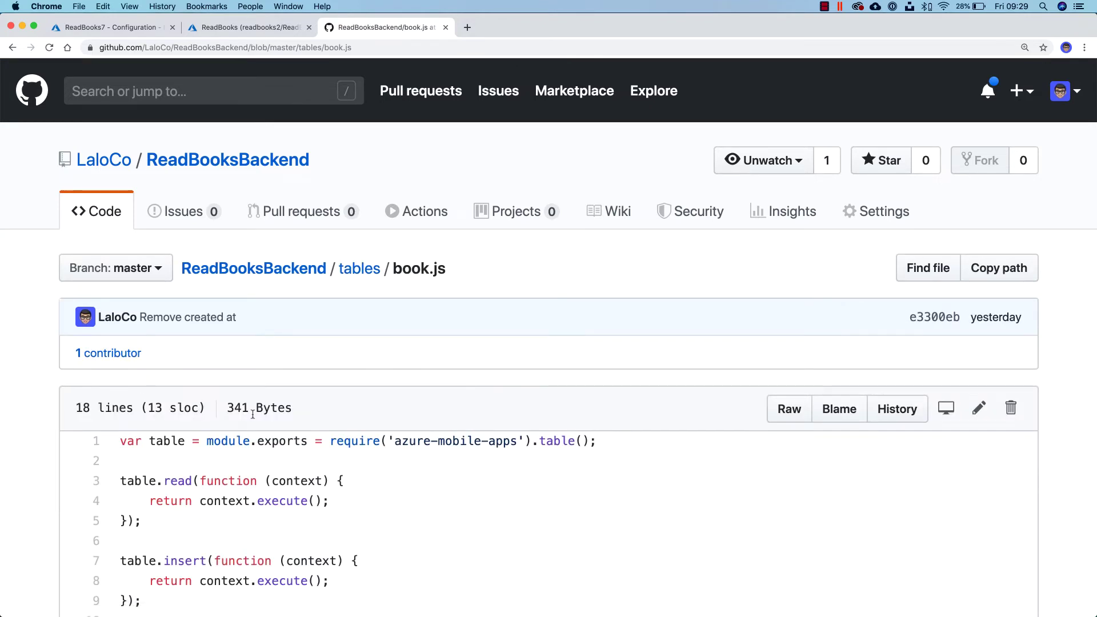
pyautogui.scroll(-5, 252, 414)
pyautogui.scroll(3, 253, 414)
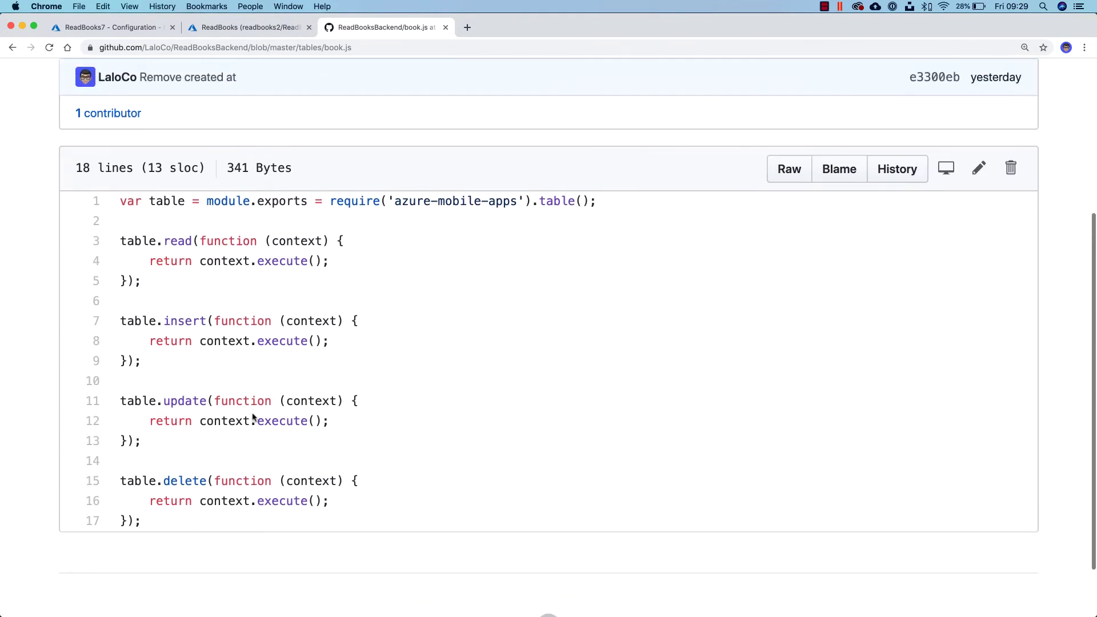
pyautogui.scroll(5, 253, 414)
pyautogui.click(361, 221)
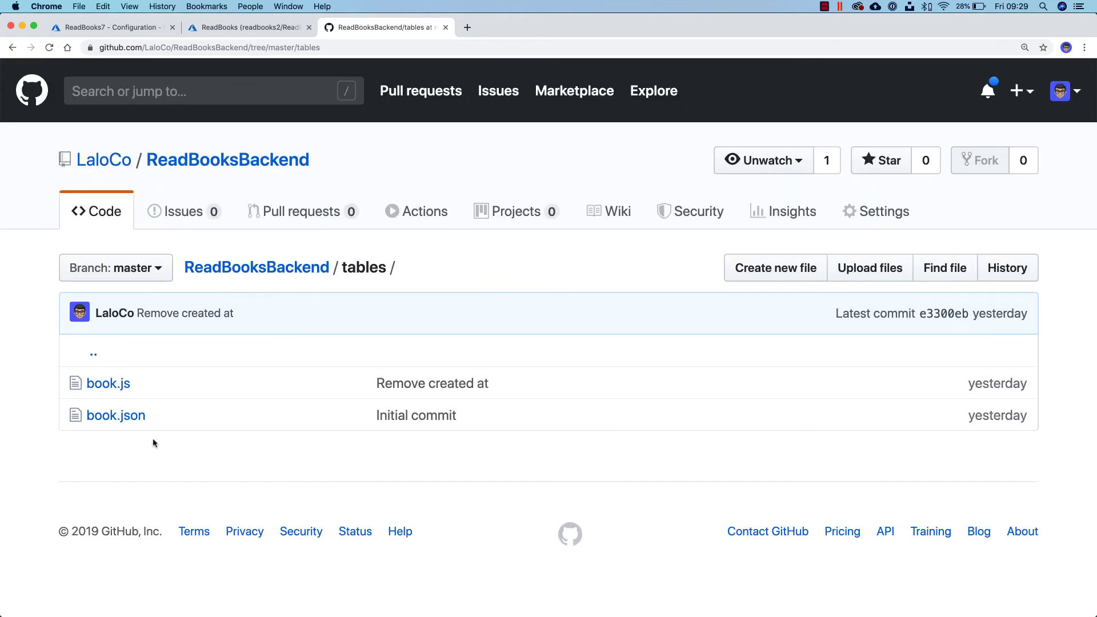
pyautogui.click(126, 422)
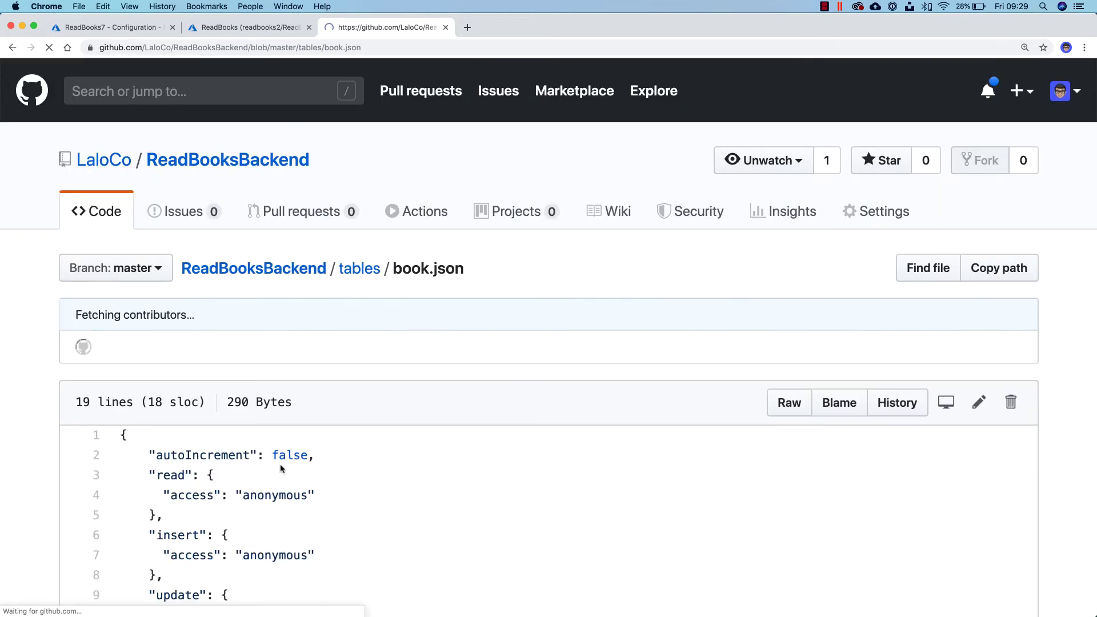
pyautogui.scroll(-5, 281, 465)
pyautogui.scroll(5, 274, 354)
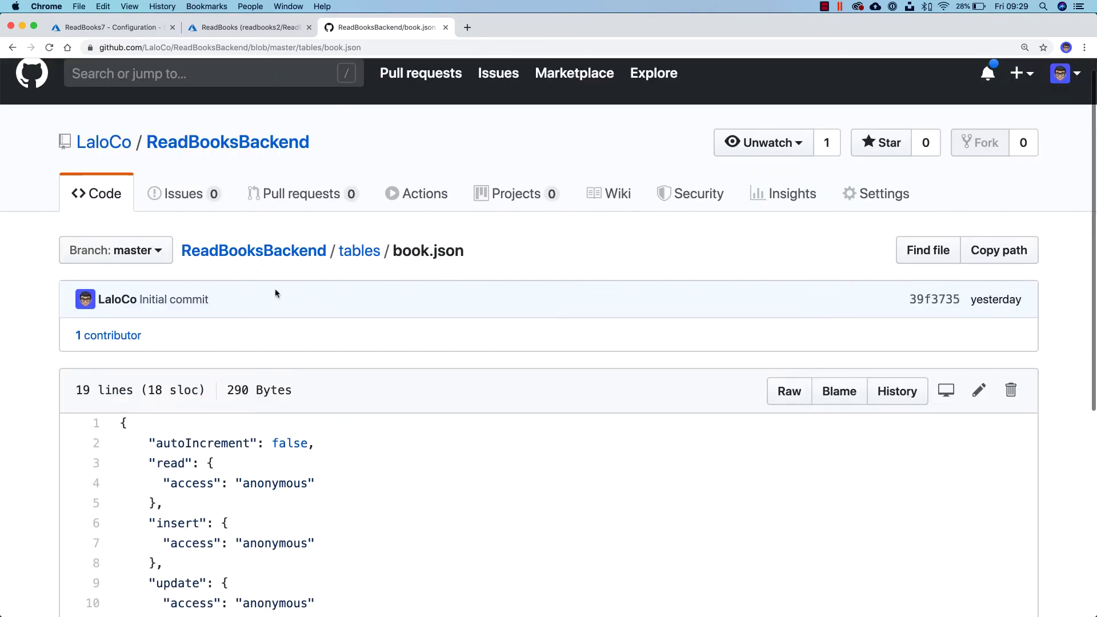
# Step: Return to the ReadBooksBackend repository root and close the ReadBooks SQL database tab
pyautogui.click(271, 255)
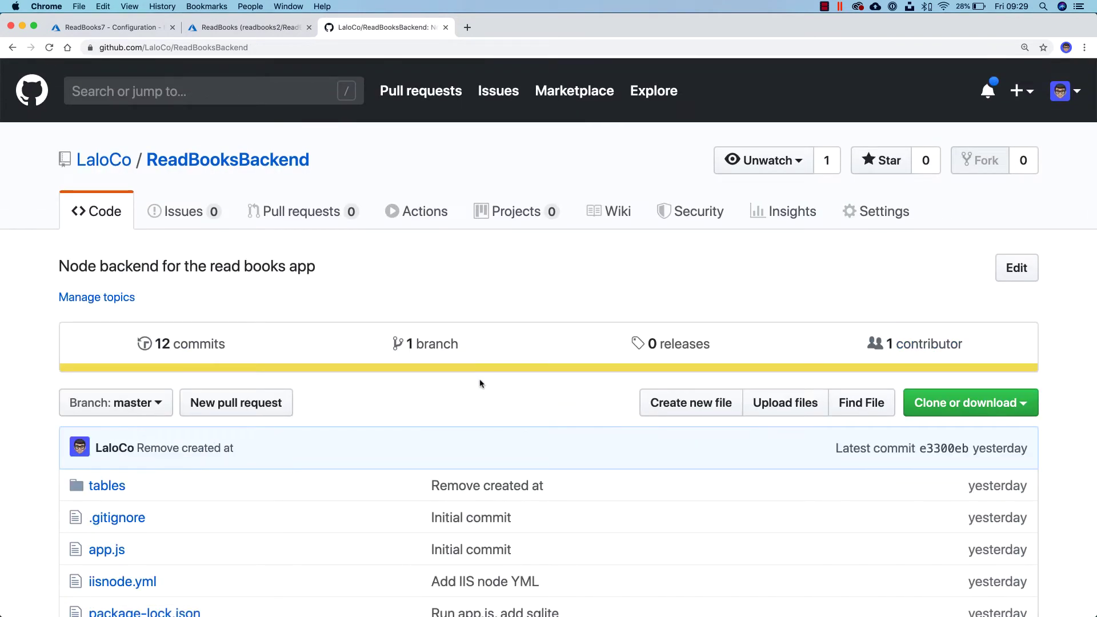
pyautogui.scroll(-4, 421, 400)
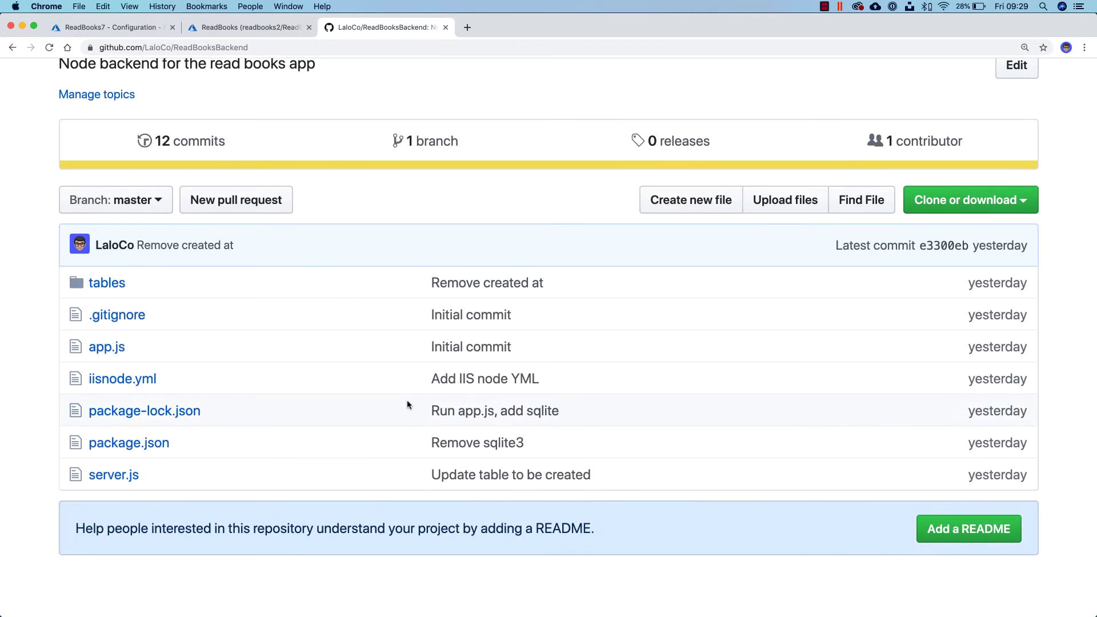
pyautogui.scroll(4, 394, 177)
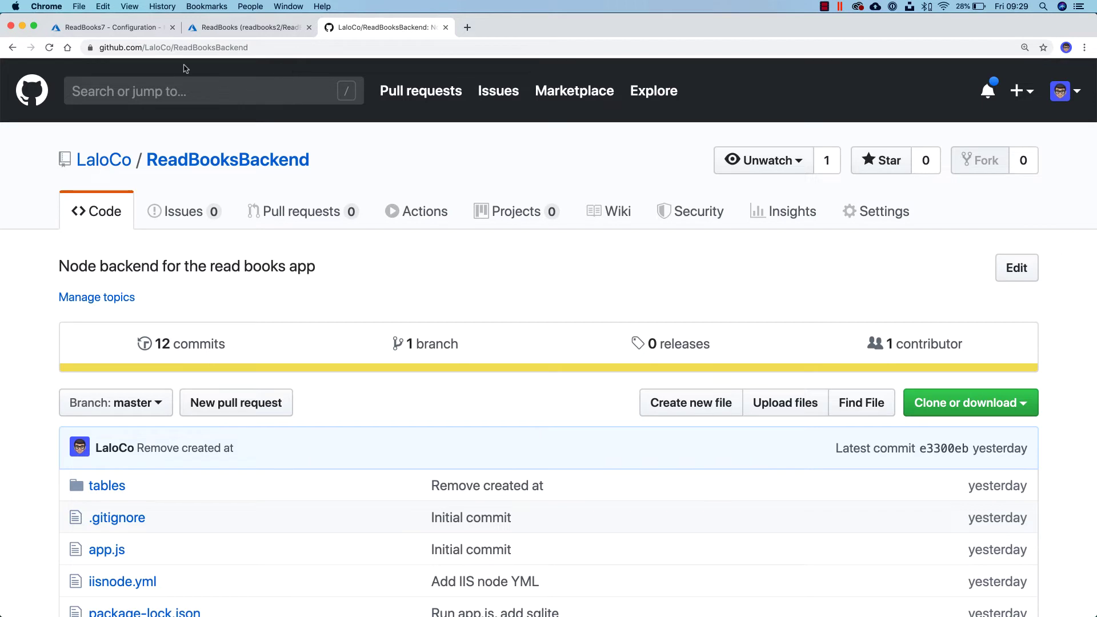
pyautogui.click(309, 27)
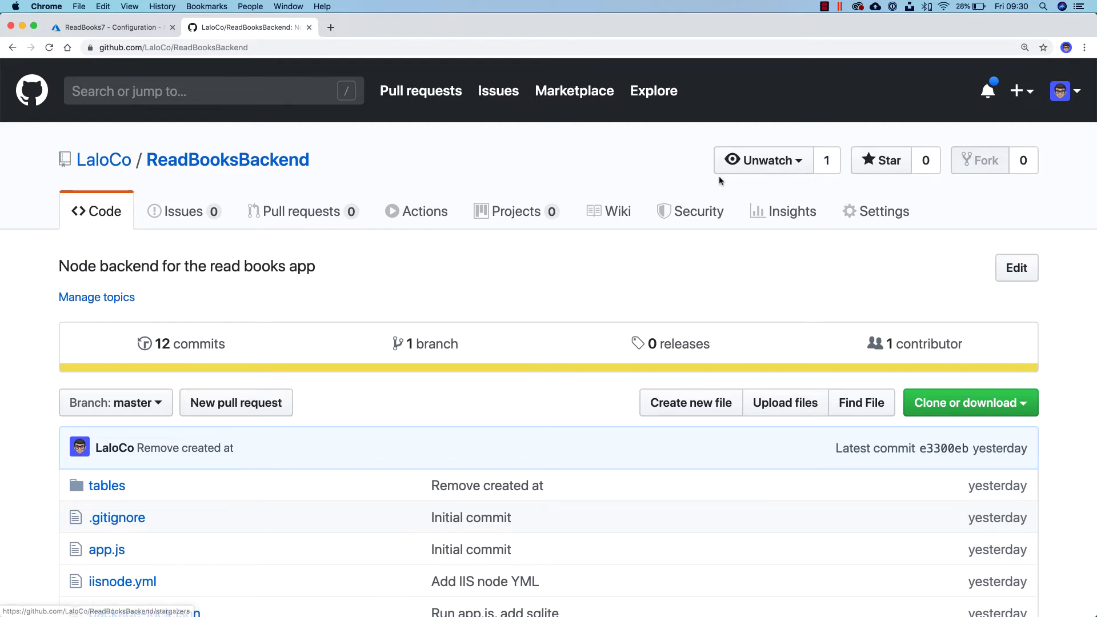
# Step: In ReadBooks7's Deployment Center, choose GitHub as the source control
pyautogui.click(115, 27)
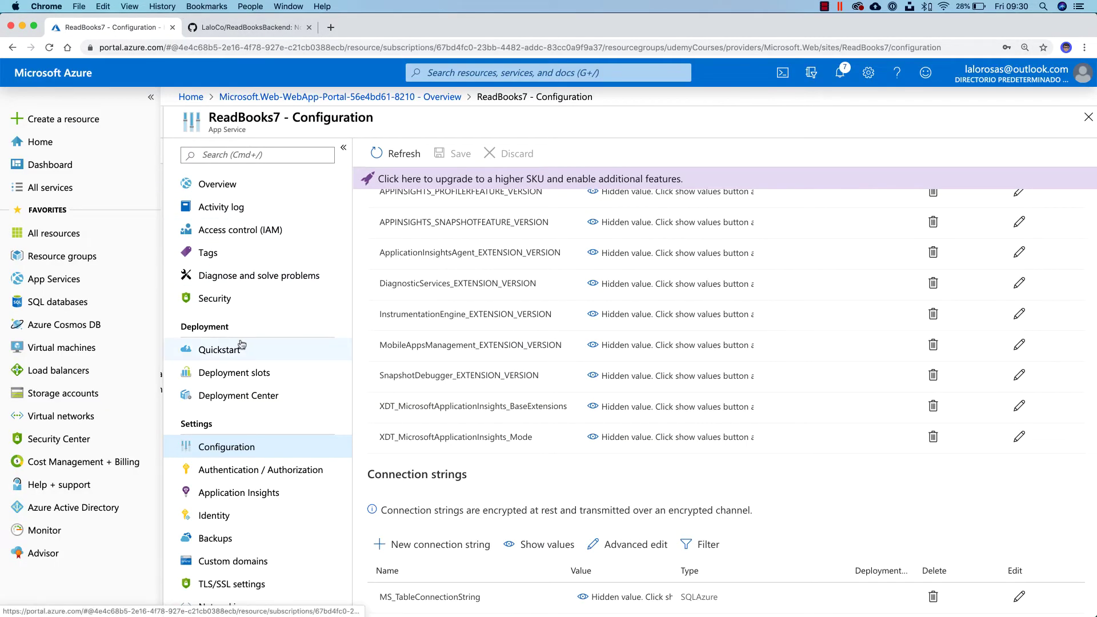
pyautogui.scroll(-5, 241, 343)
pyautogui.scroll(5, 241, 343)
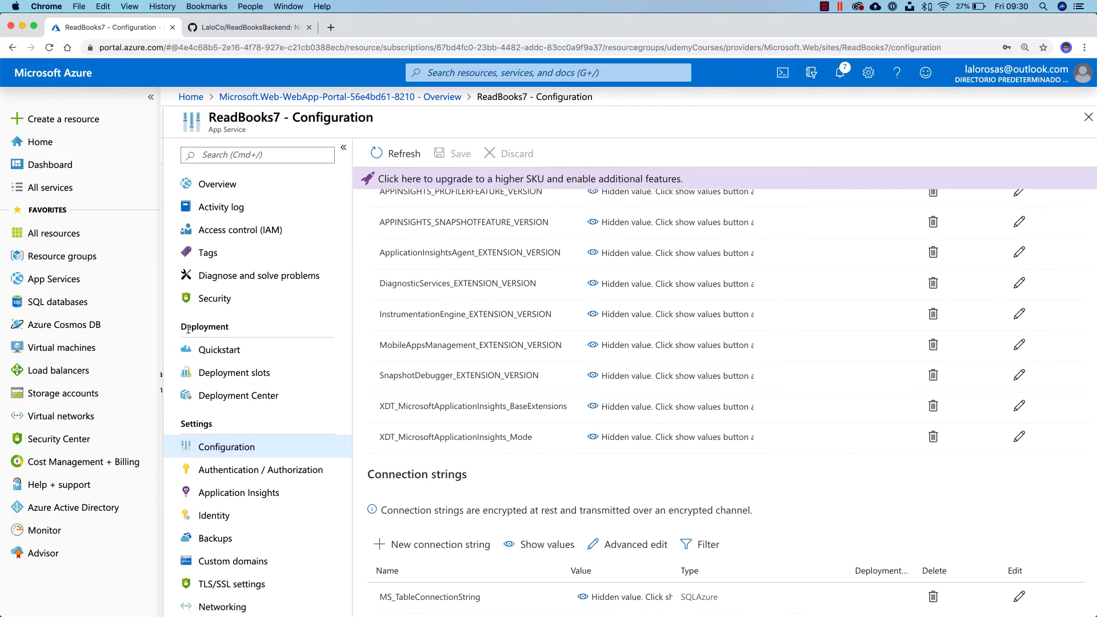
pyautogui.click(262, 396)
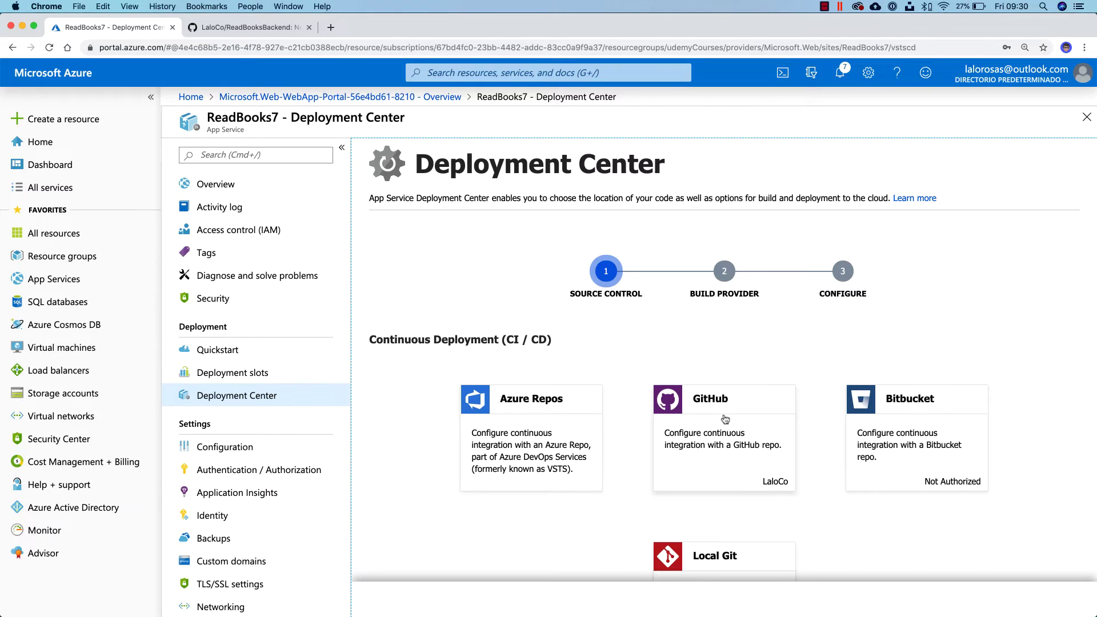
pyautogui.click(725, 420)
# Step: Select App Service build service as the build provider
pyautogui.click(807, 595)
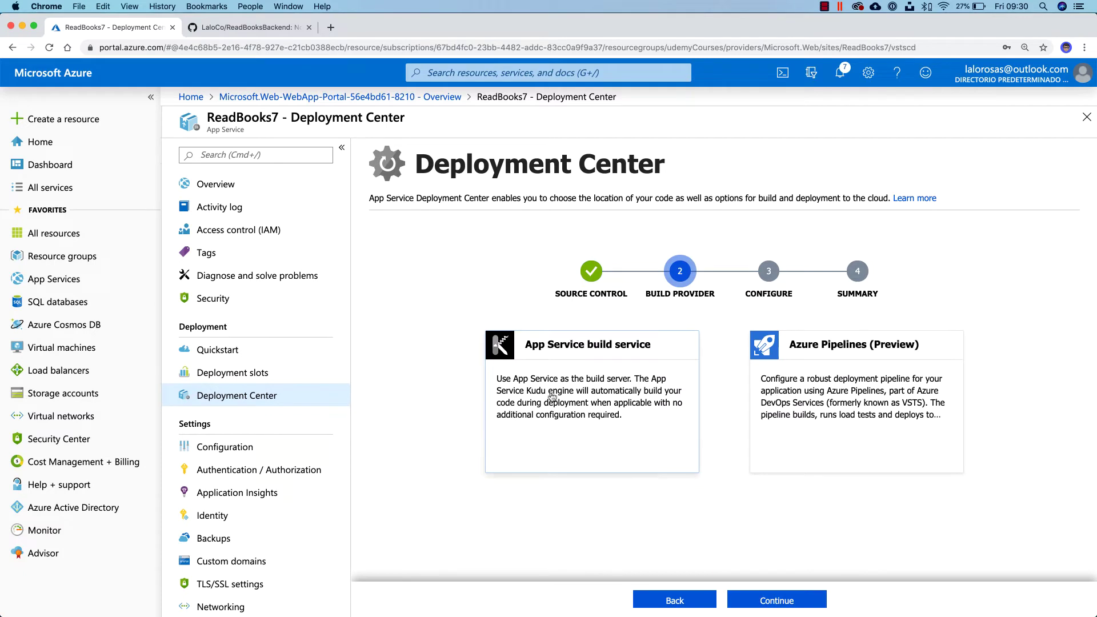
pyautogui.click(593, 380)
pyautogui.click(769, 600)
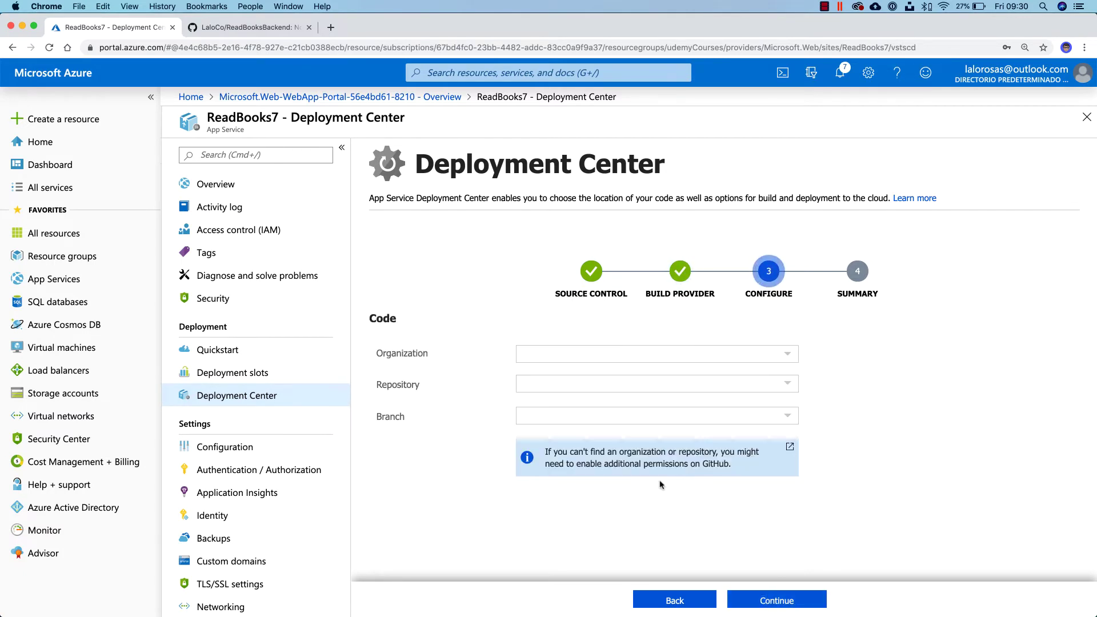
# Step: Choose organization LaloCo, repository ReadBooksBackend and branch master, then finish the deployment setup
pyautogui.click(785, 355)
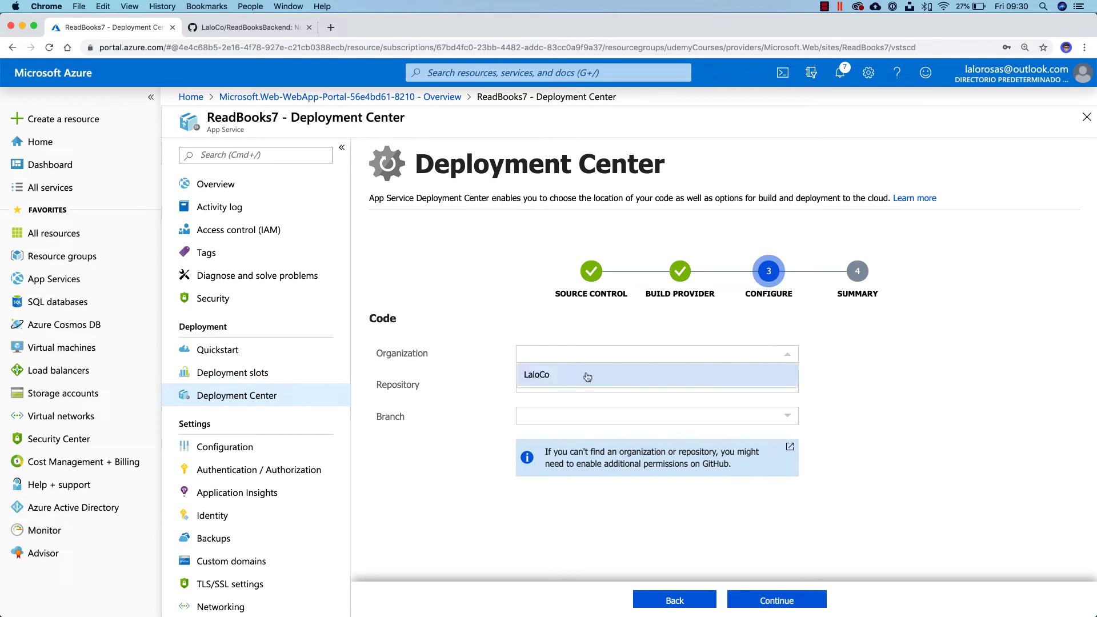
pyautogui.click(559, 375)
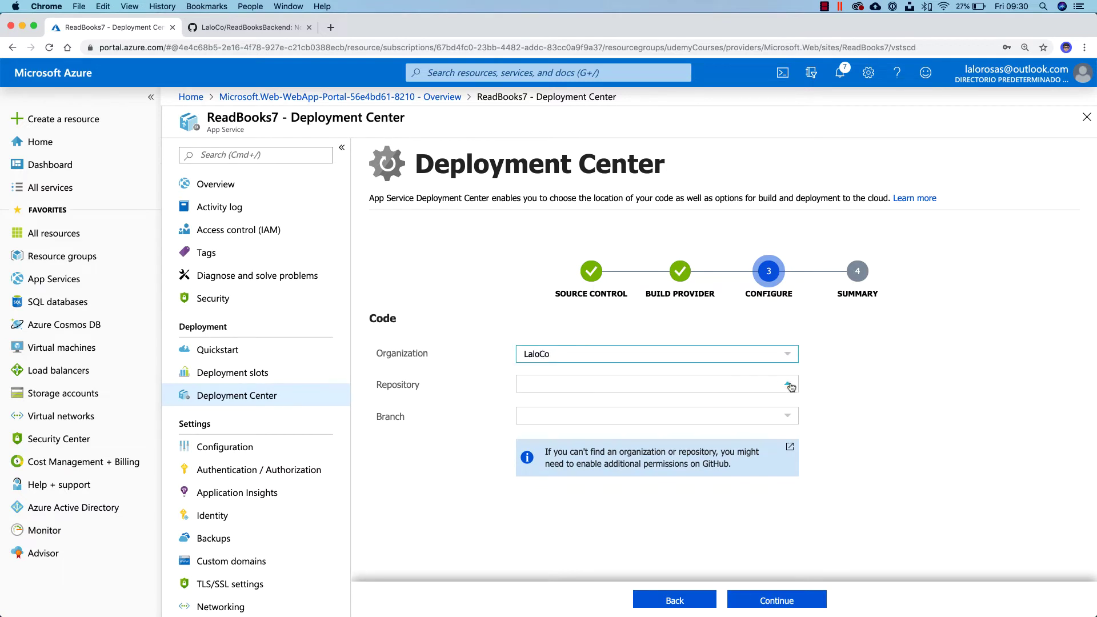
pyautogui.click(791, 388)
pyautogui.scroll(-20, 672, 492)
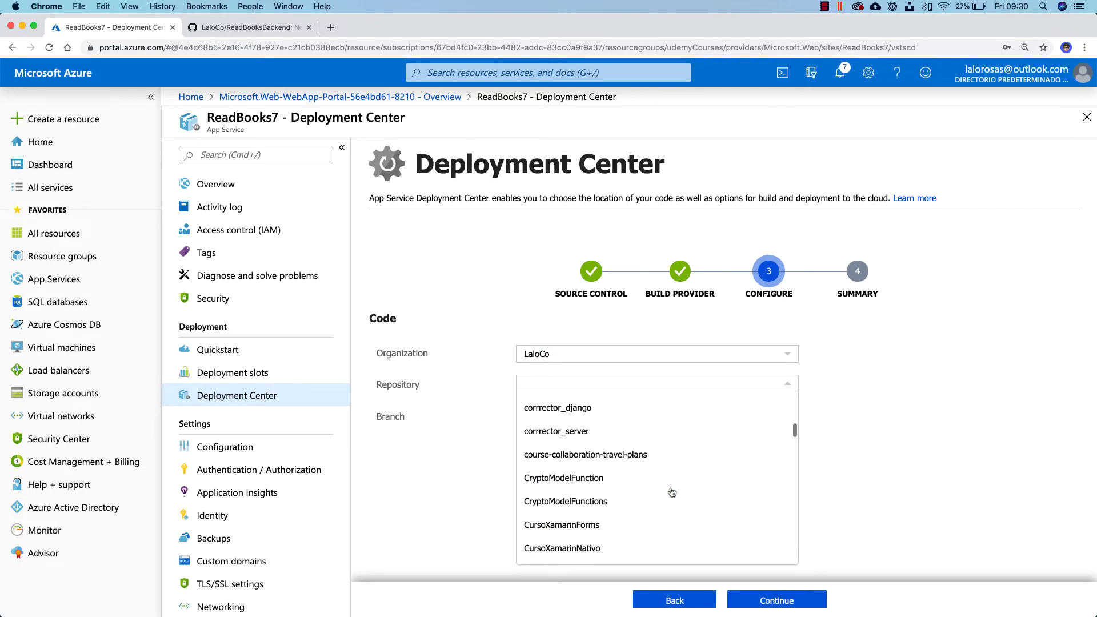
pyautogui.scroll(-2, 671, 493)
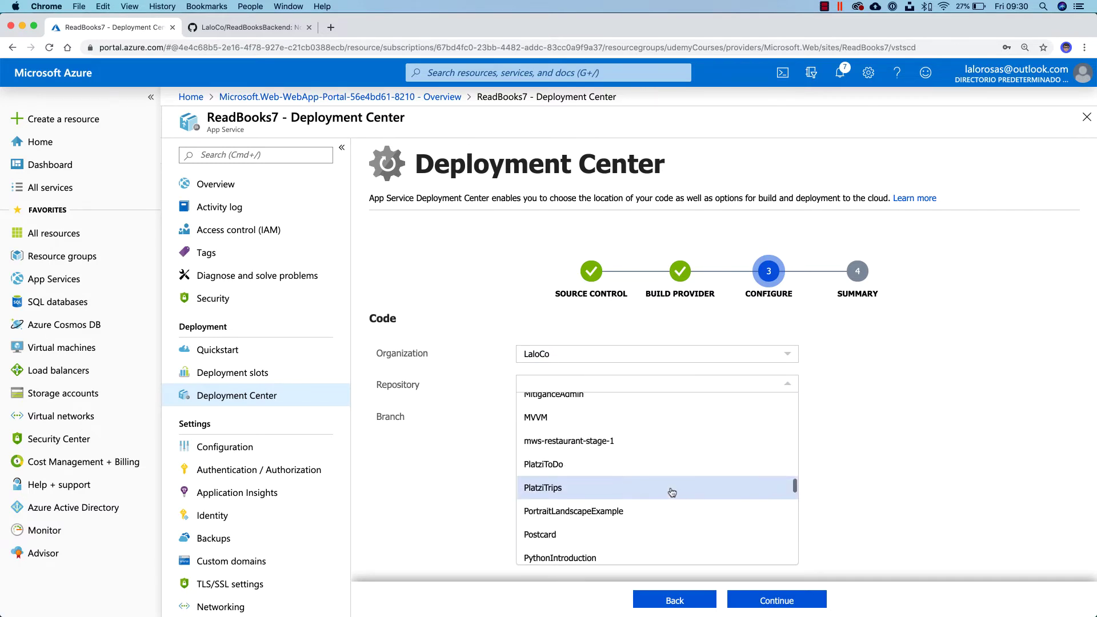
pyautogui.scroll(1, 672, 493)
pyautogui.scroll(-10, 672, 492)
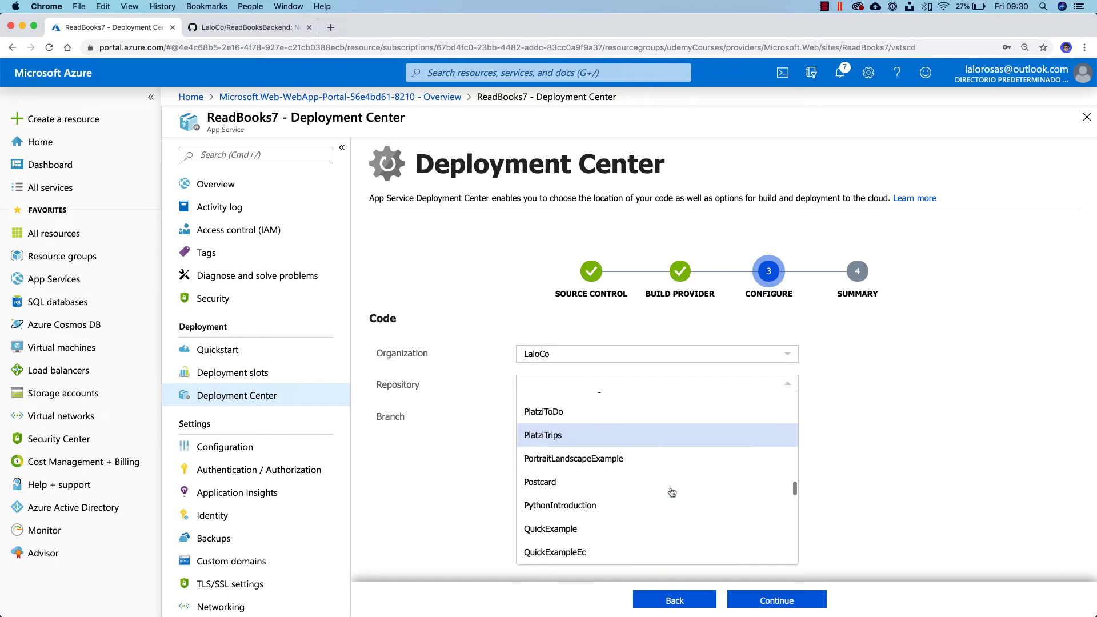
pyautogui.scroll(-5, 672, 493)
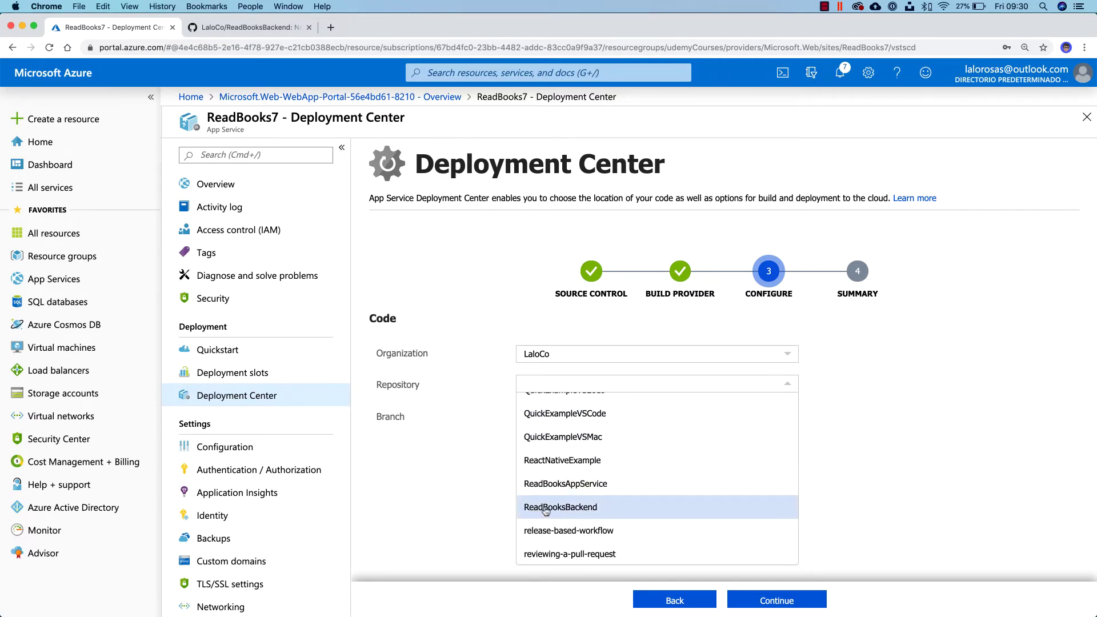
pyautogui.click(564, 507)
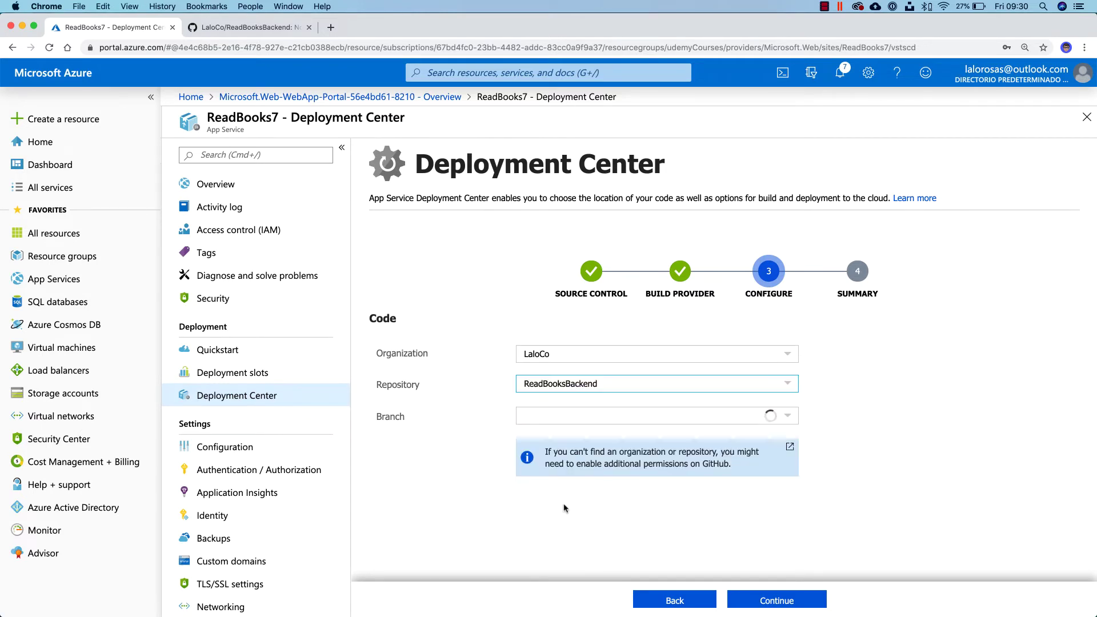
pyautogui.click(787, 417)
pyautogui.click(547, 440)
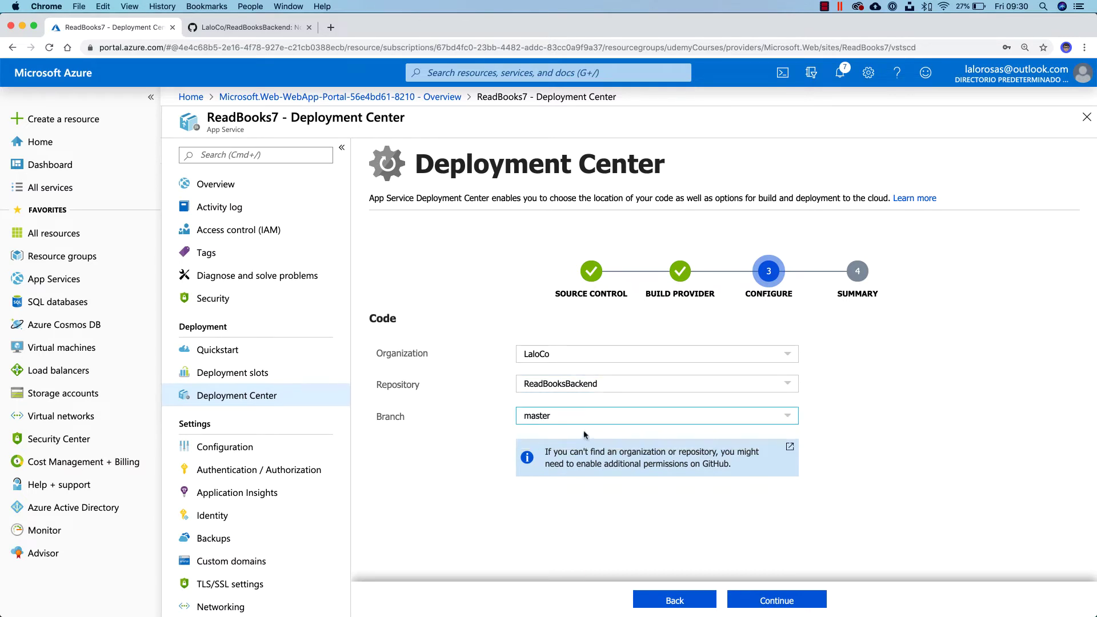
pyautogui.click(787, 600)
pyautogui.click(774, 599)
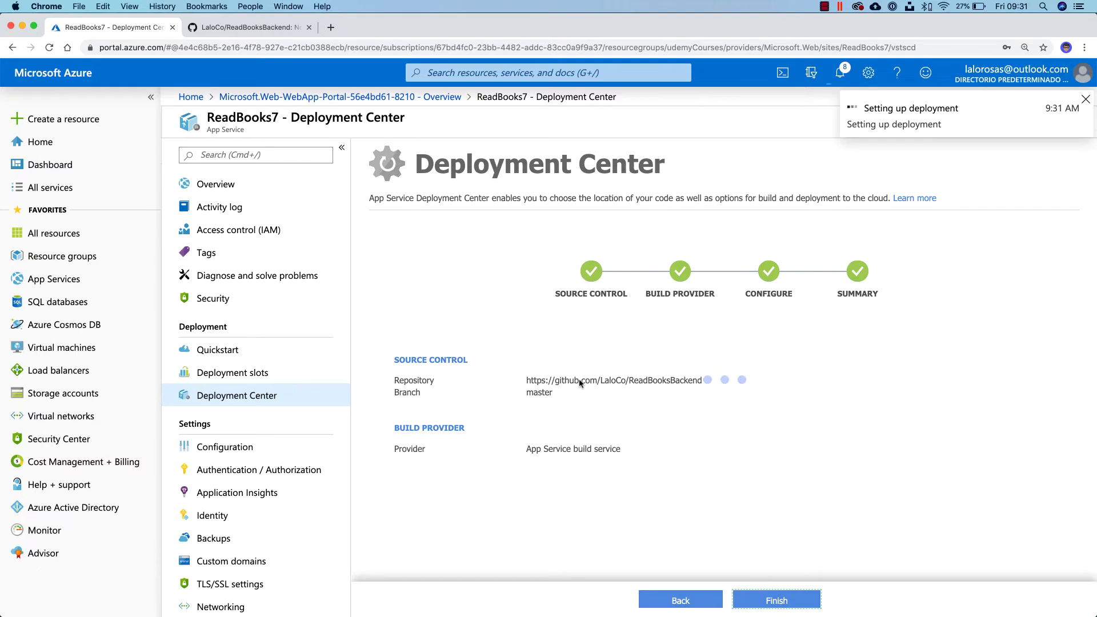
# Step: Watch the deployment of commit e3300eb 'Remove created at' appear, then return to the GitHub repository
pyautogui.hotkey('ctrl', 'Tab')
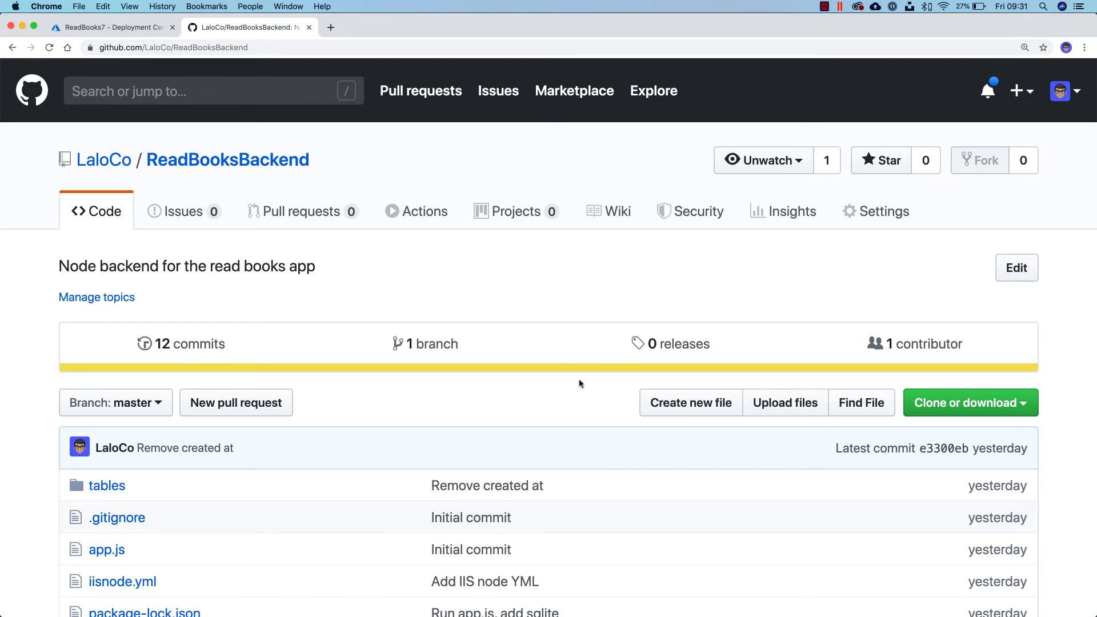
pyautogui.hotkey('ctrl', 'shift', 'Tab')
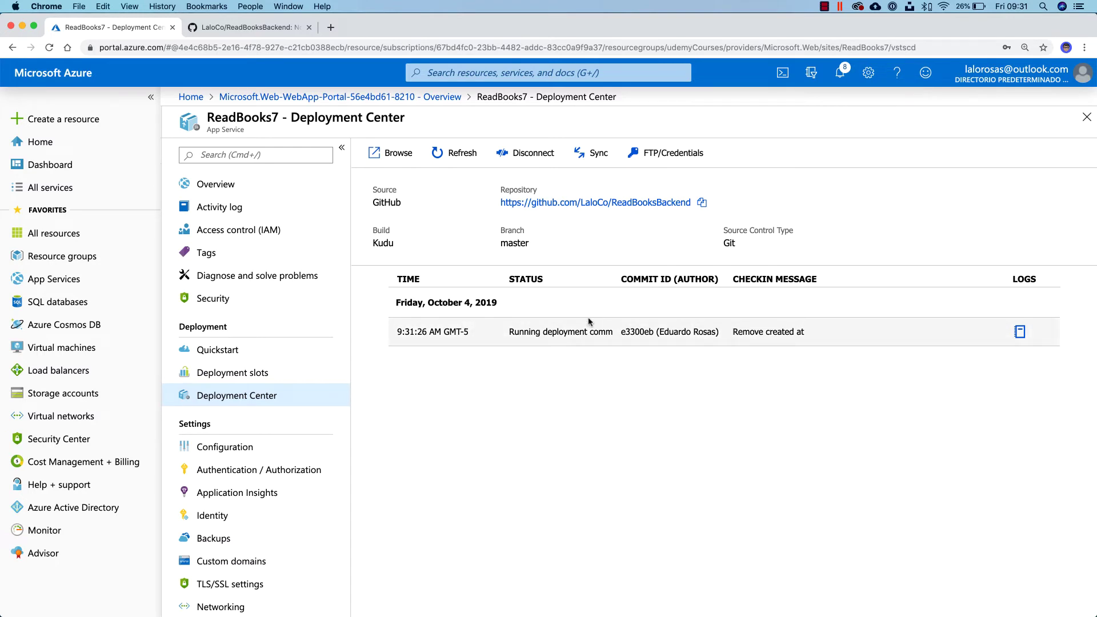
pyautogui.press('super+alt+2')
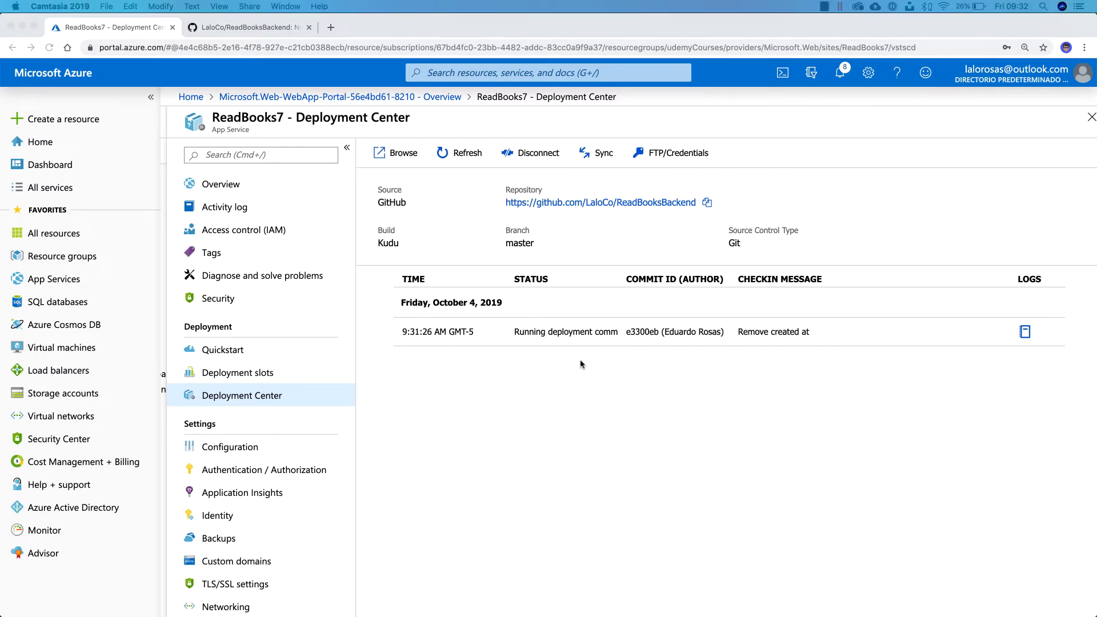
pyautogui.click(223, 28)
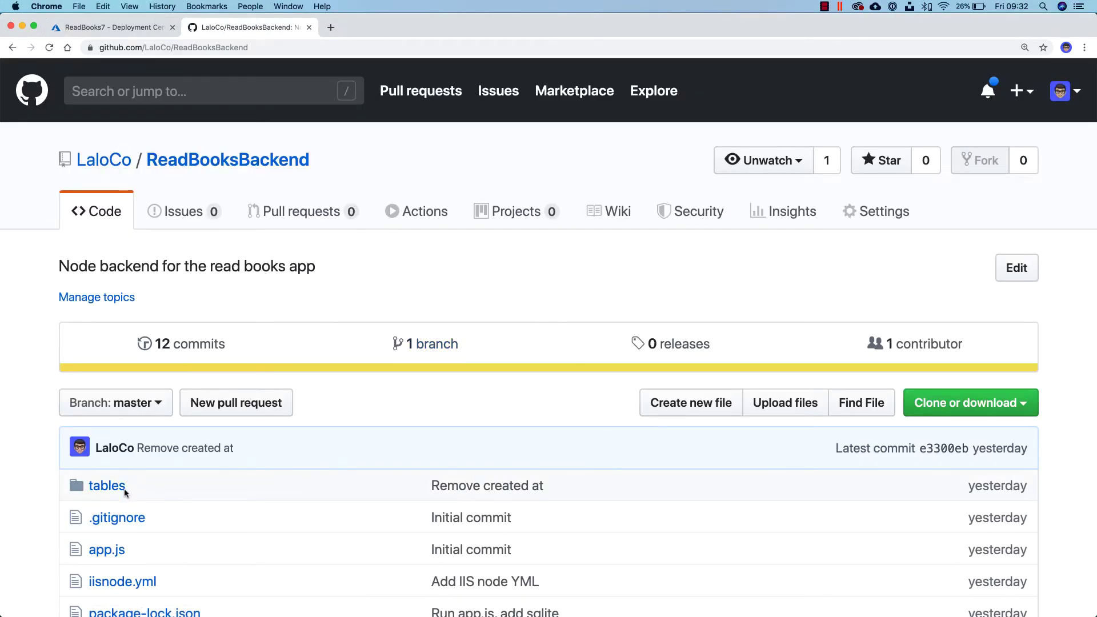
# Step: Check book.js and book.json in the ReadBooksBackend tables folder, then return to Deployment Center
pyautogui.scroll(-3, 125, 492)
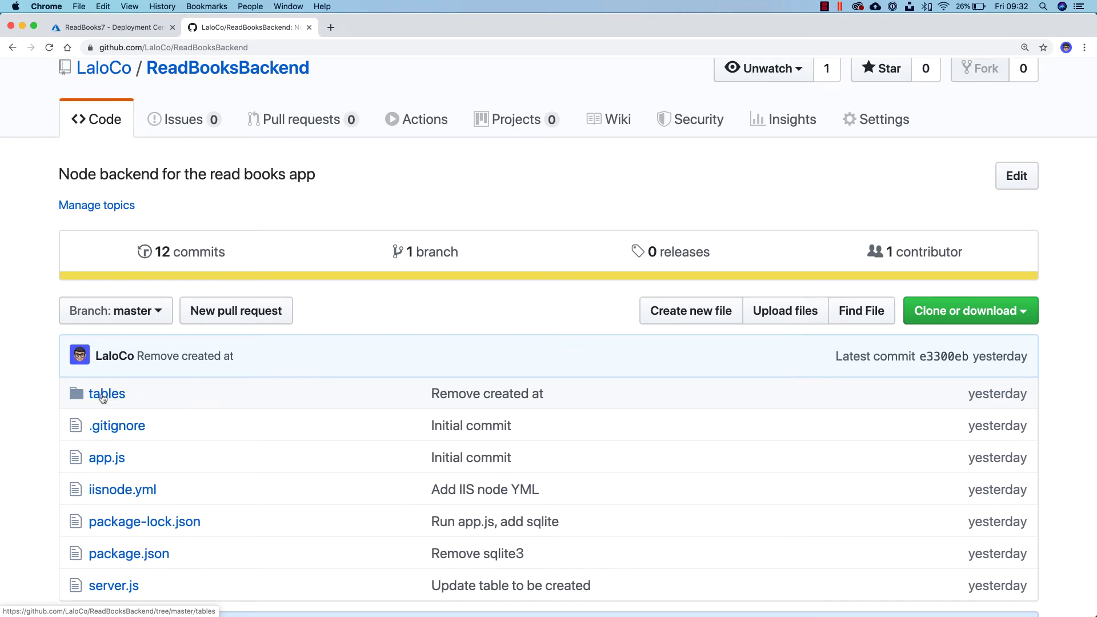
pyautogui.scroll(-3, 134, 398)
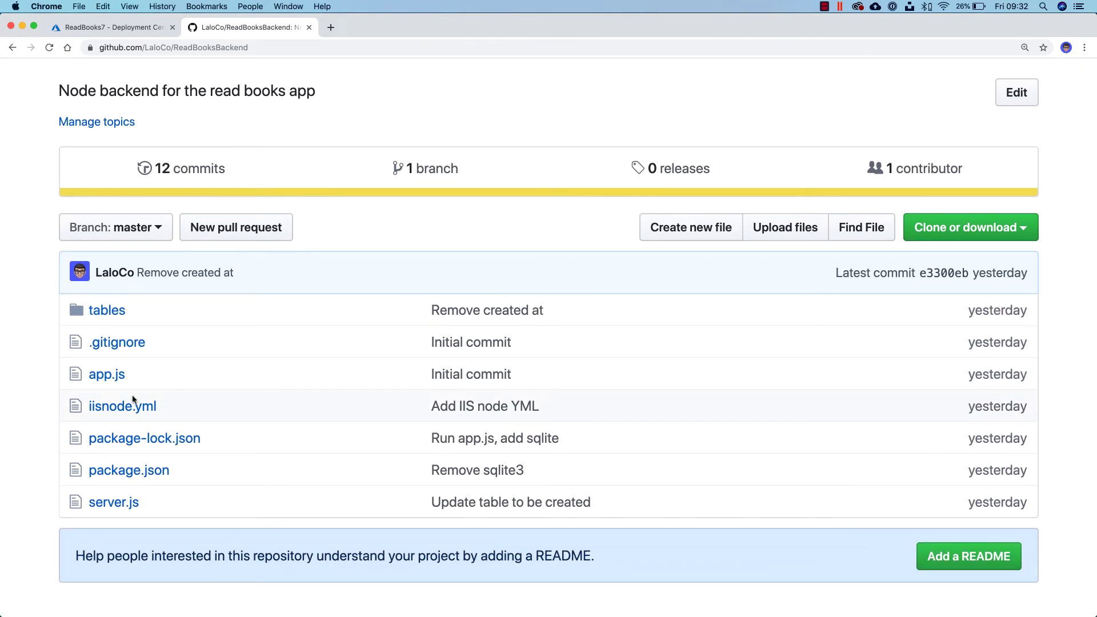
pyautogui.click(107, 310)
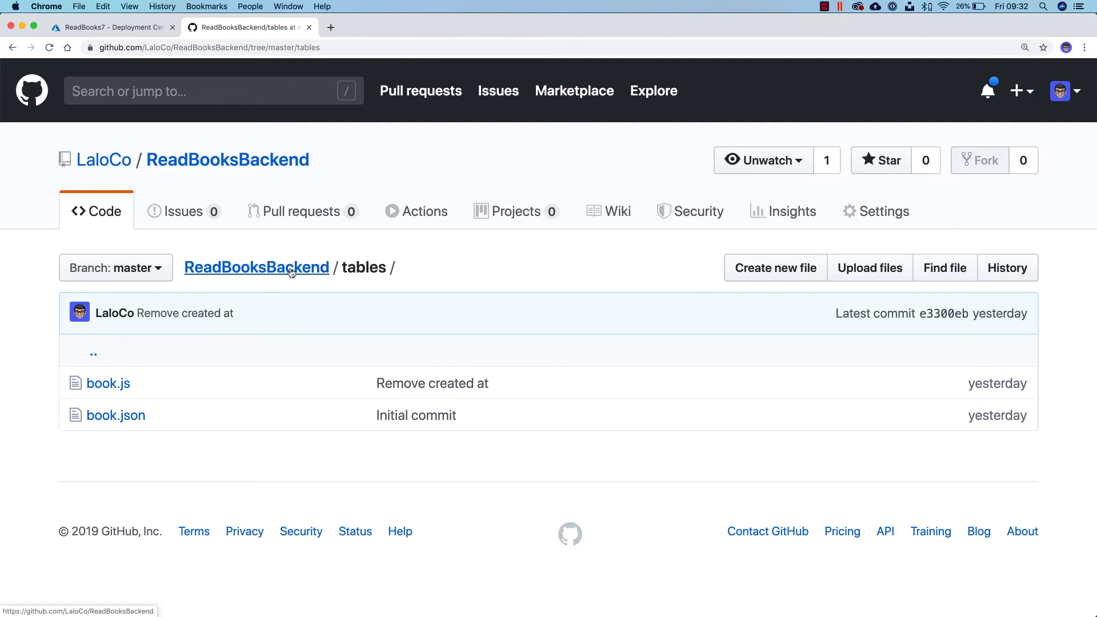
pyautogui.click(111, 215)
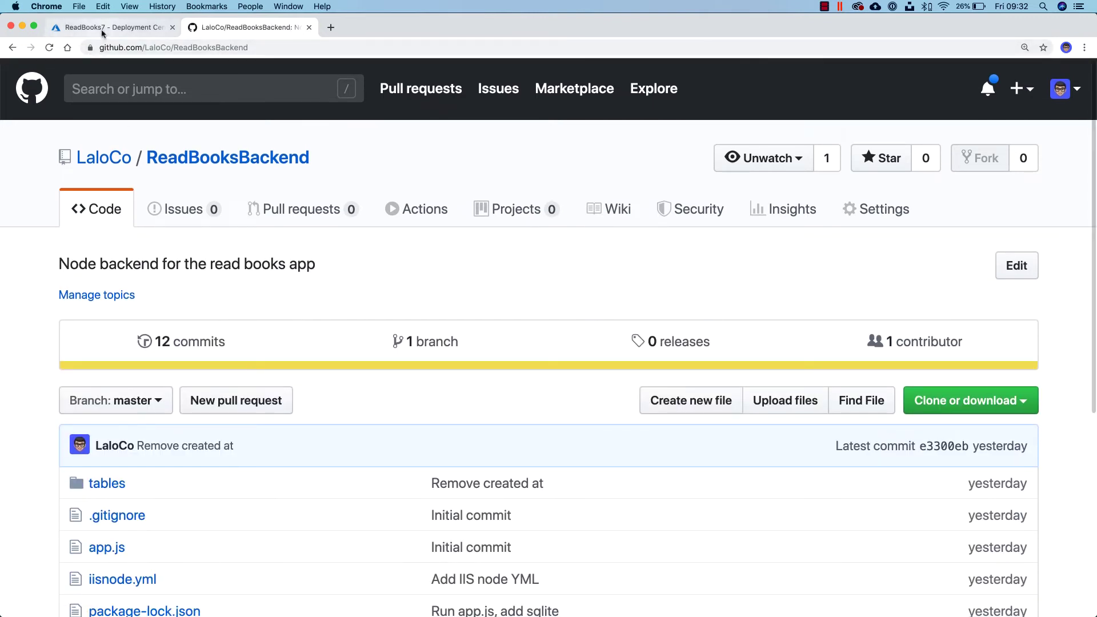
pyautogui.click(103, 30)
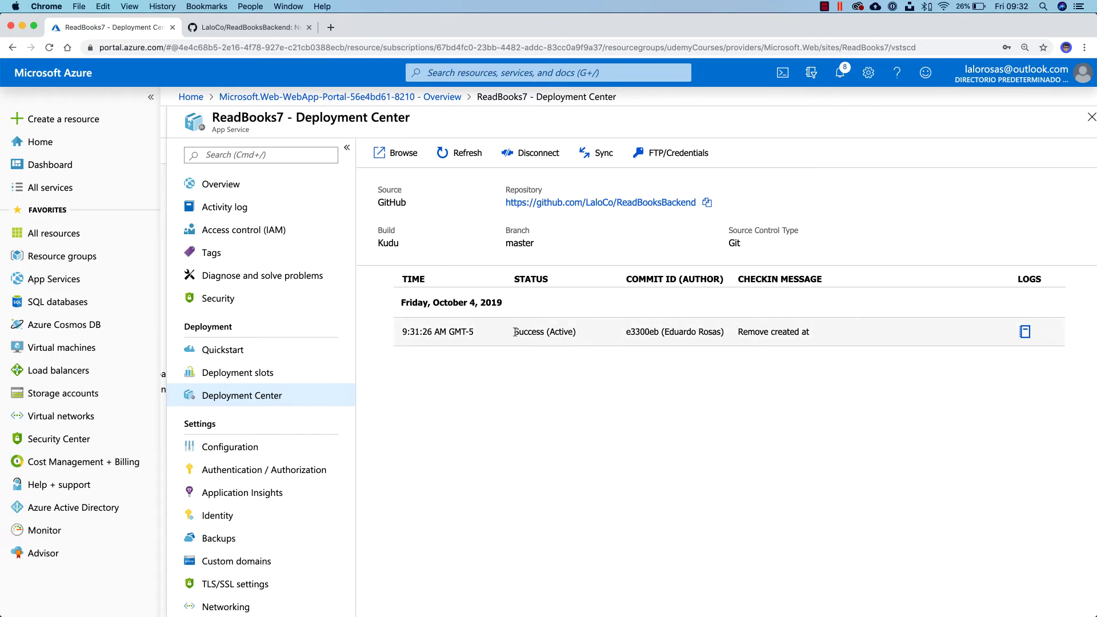
pyautogui.moveTo(514, 331); pyautogui.dragTo(576, 333)
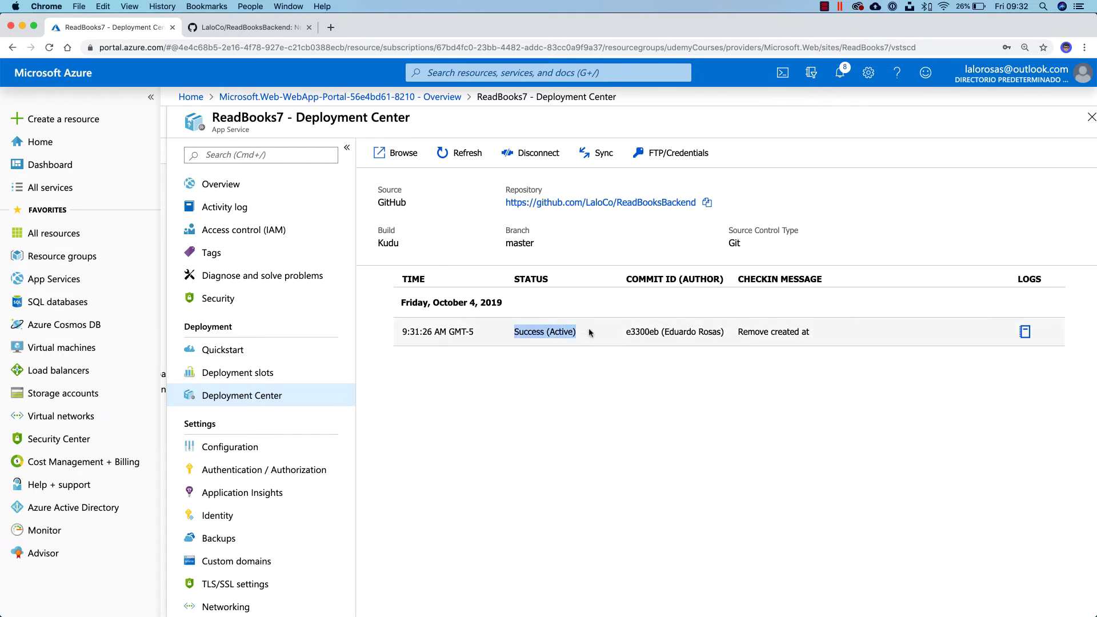
pyautogui.click(551, 333)
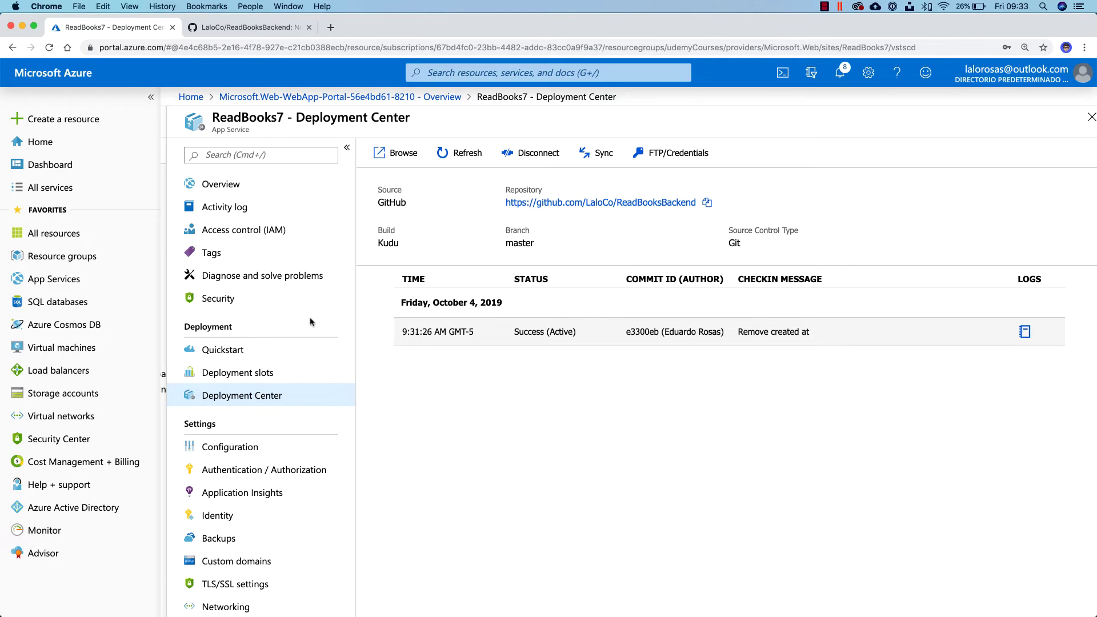
pyautogui.click(229, 183)
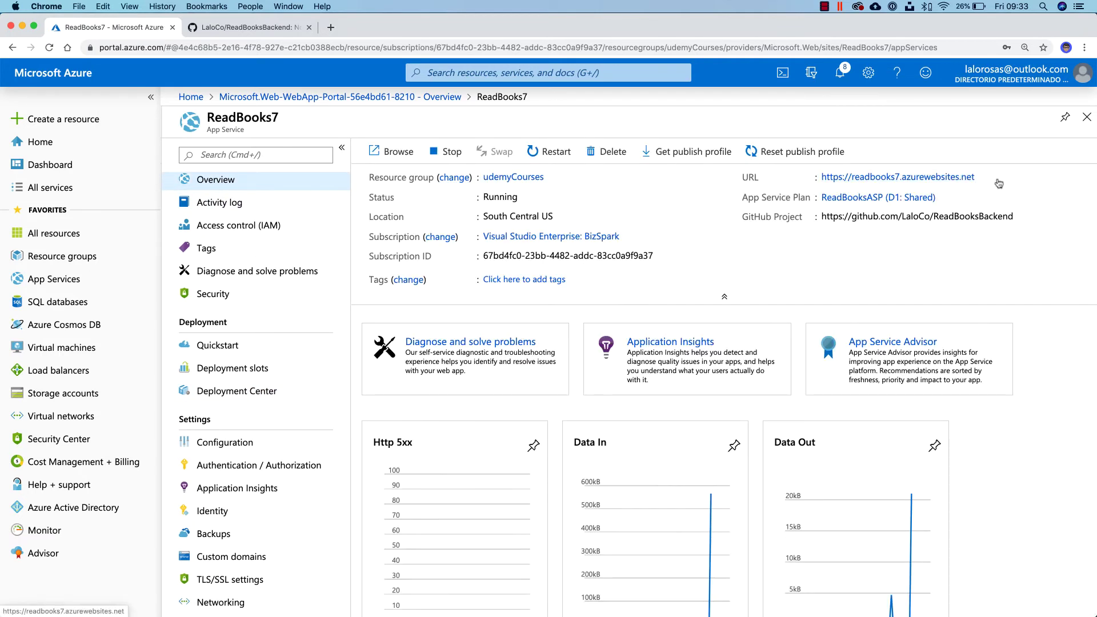
pyautogui.click(983, 178)
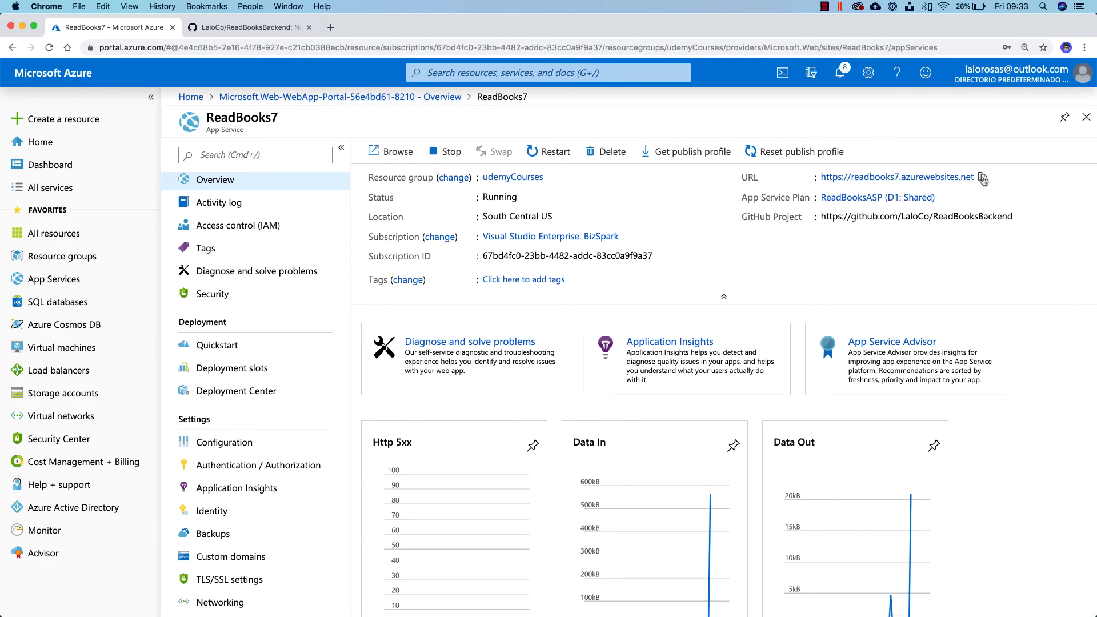
pyautogui.hotkey('ctrl', 'Up')
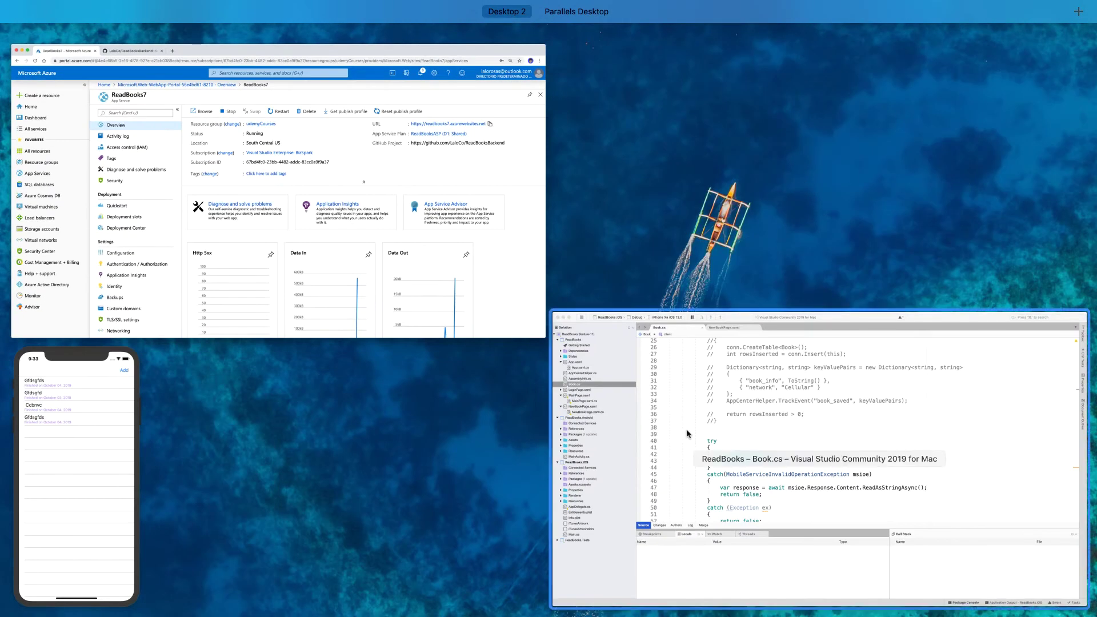
# Step: Replace the readbooks6 URL on line 19 of Book.cs with the readbooks7 address and save
pyautogui.click(745, 309)
pyautogui.scroll(3, 751, 302)
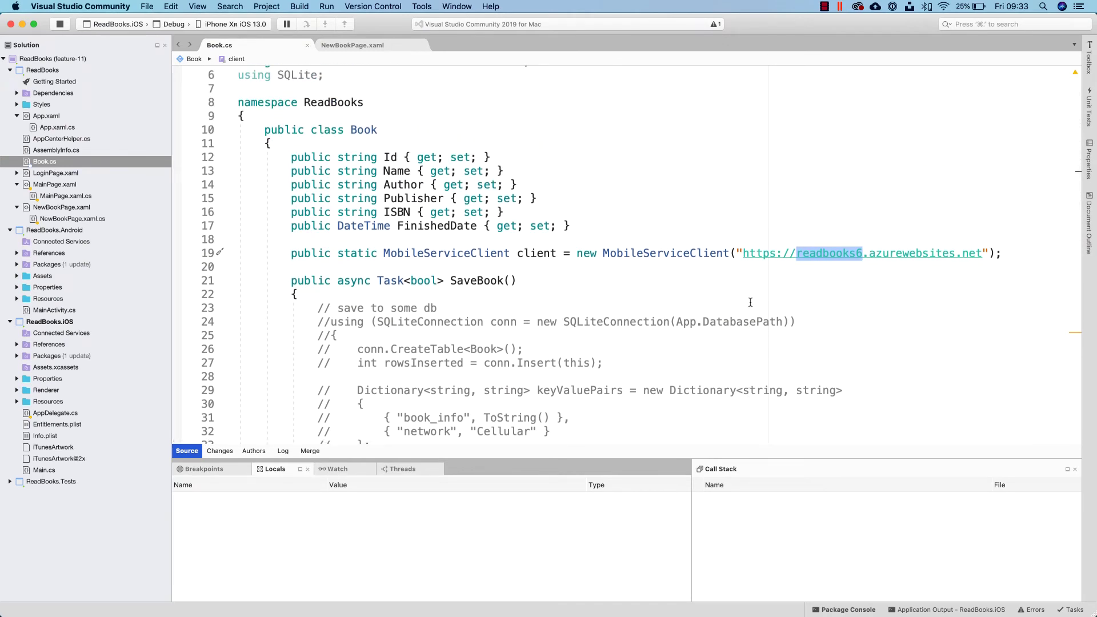
pyautogui.click(442, 252)
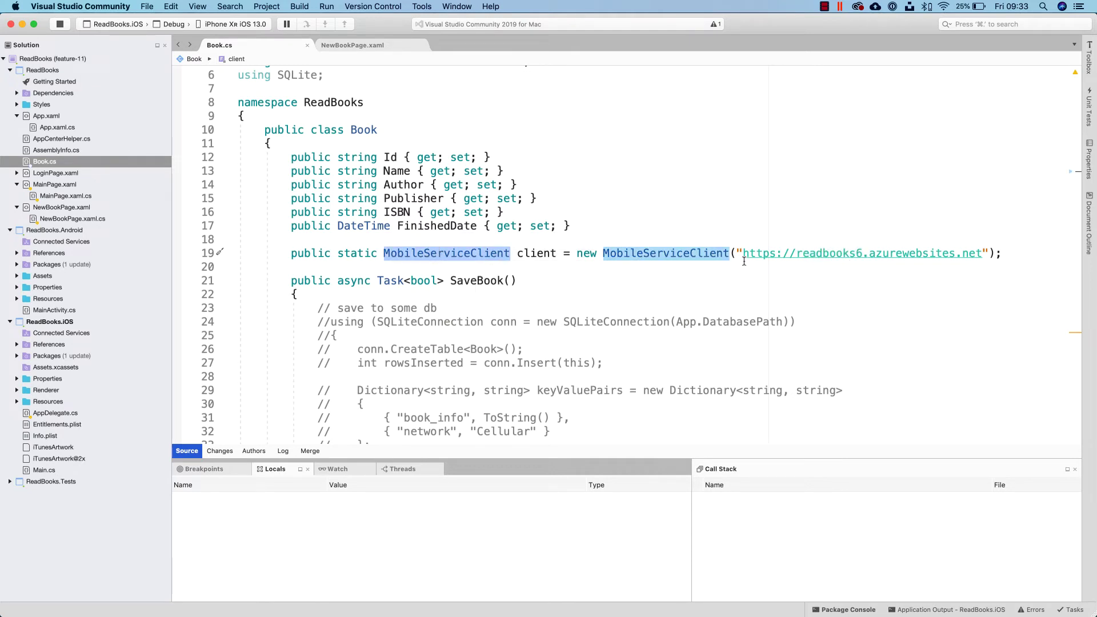
pyautogui.moveTo(743, 253); pyautogui.dragTo(982, 253)
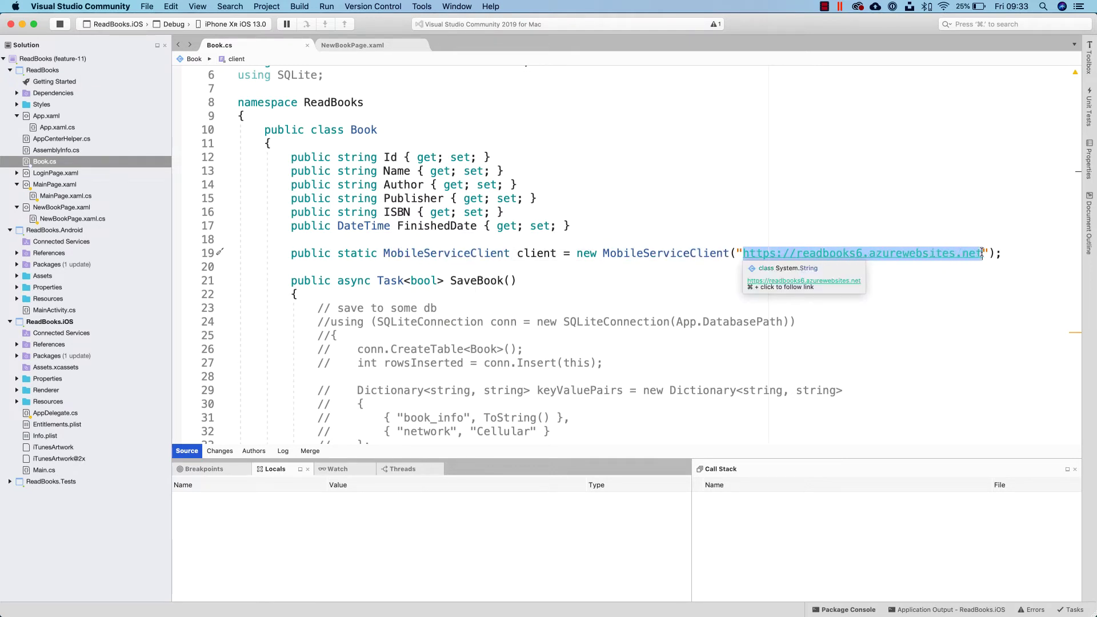
pyautogui.press('super+v')
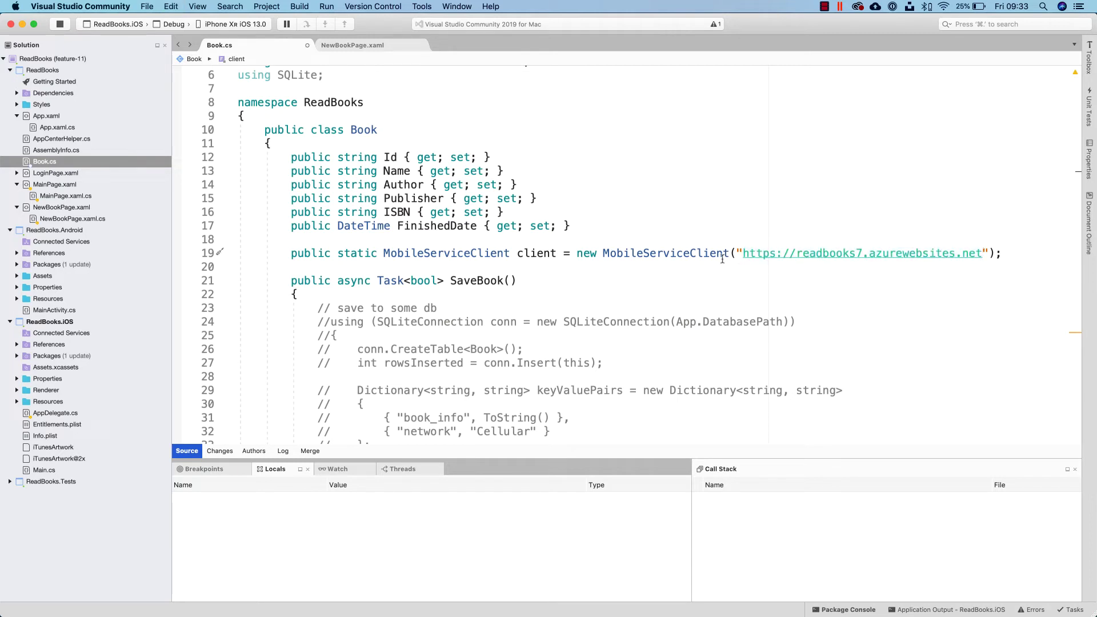
pyautogui.press('super+s')
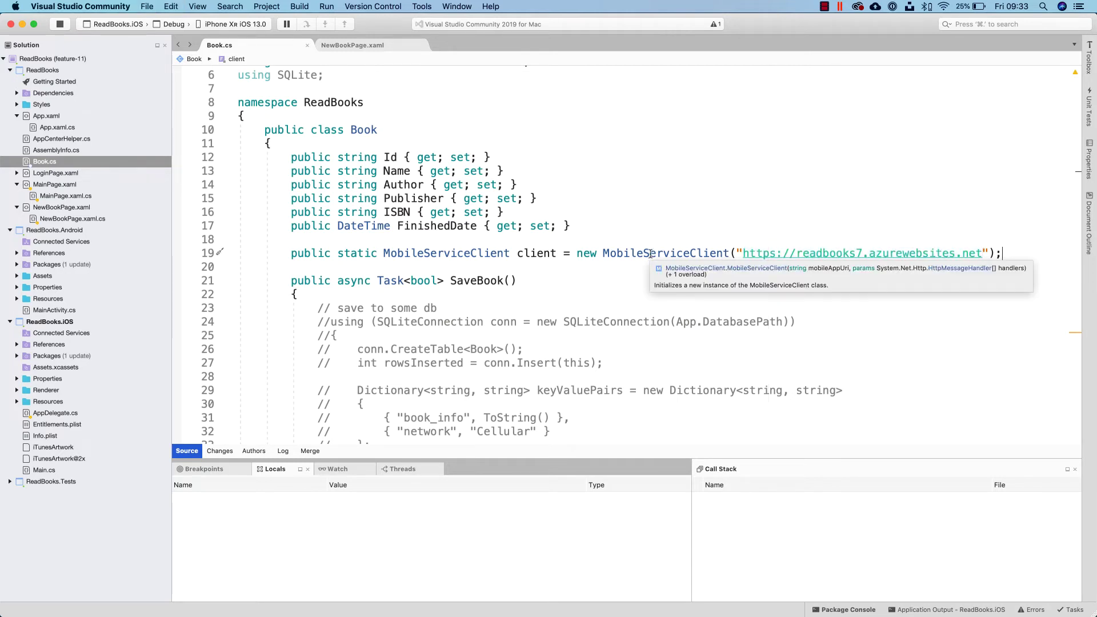
# Step: Review the InsertAsync call on line 42 and the following return line
pyautogui.scroll(-6, 502, 321)
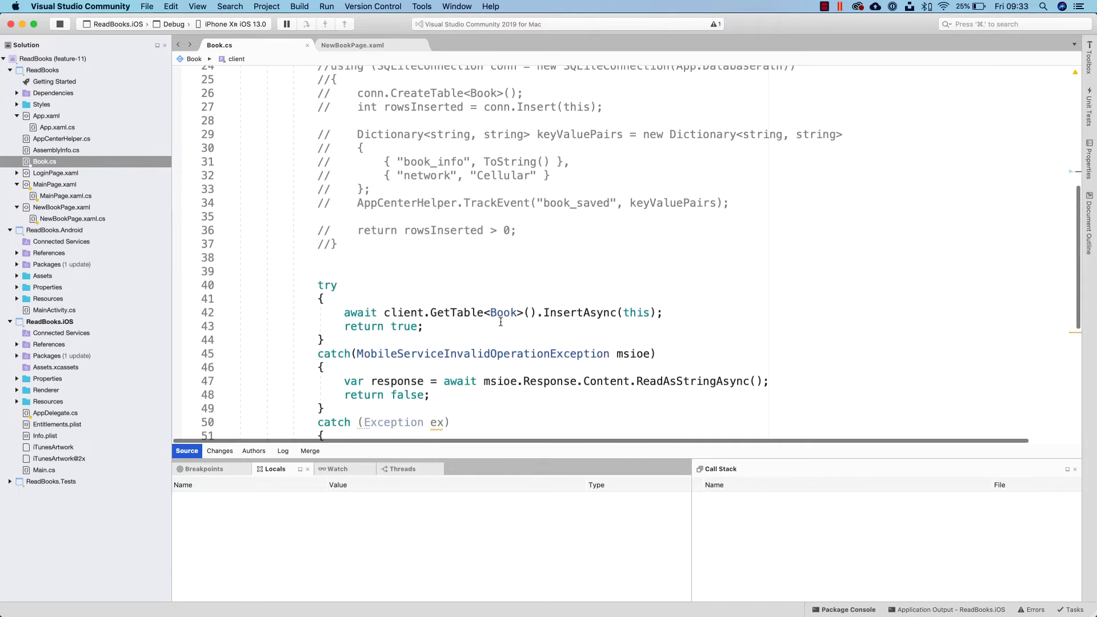
pyautogui.scroll(-2, 501, 321)
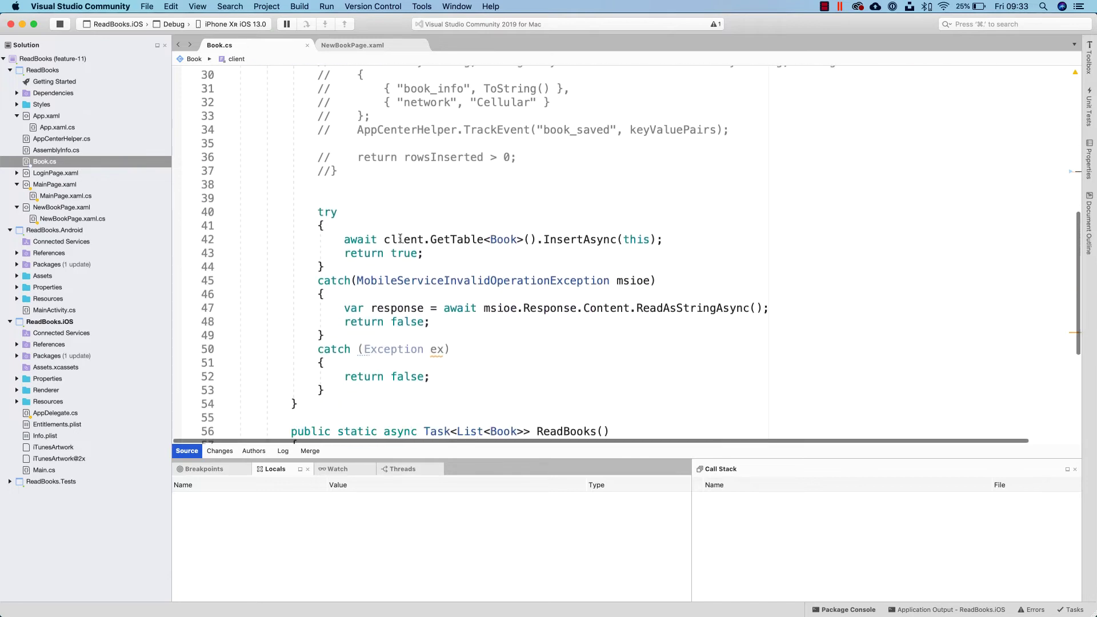
pyautogui.doubleClick(554, 244)
pyautogui.scroll(-3, 576, 296)
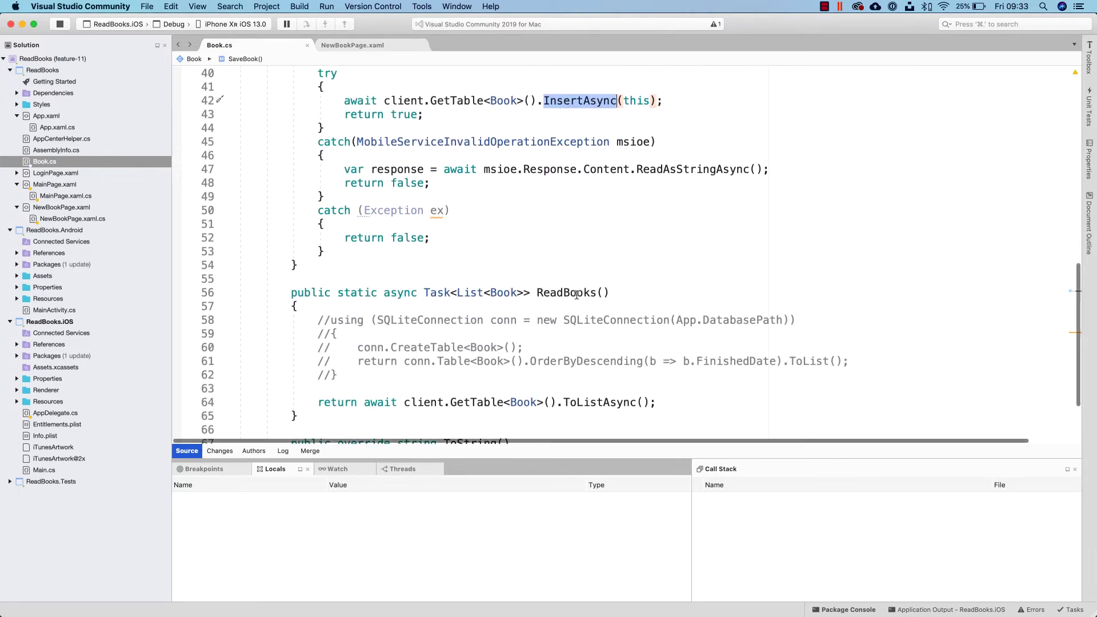
pyautogui.click(466, 403)
pyautogui.click(655, 402)
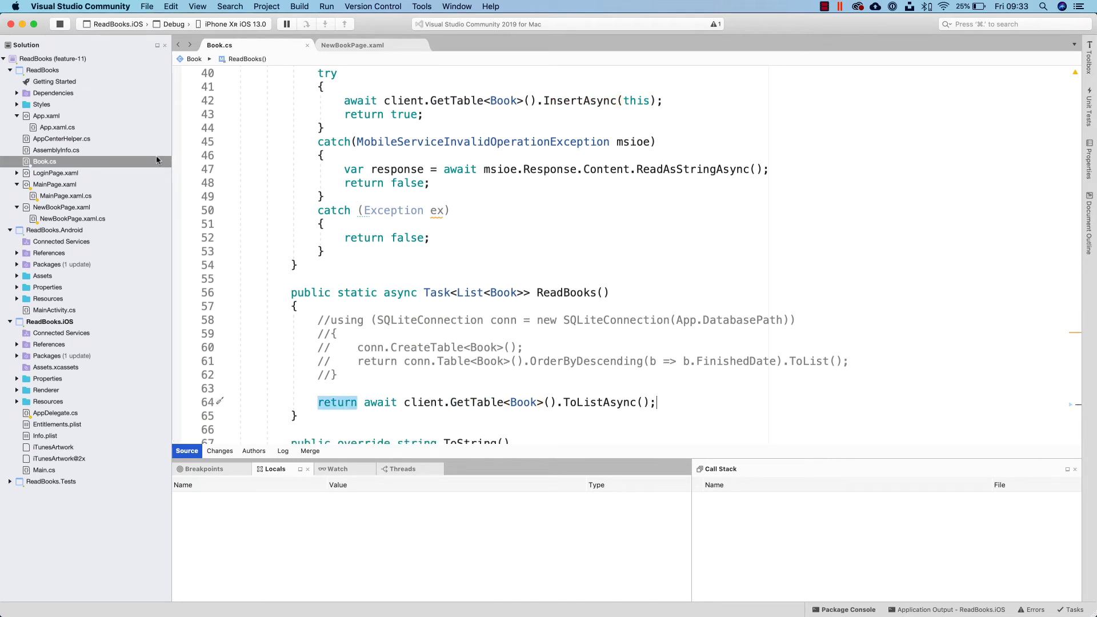
# Step: Check the shared project's NuGet packages, including Microsoft.Azure.Mobile.Client 4.1.1, then collapse Dependencies
pyautogui.click(17, 93)
pyautogui.click(24, 104)
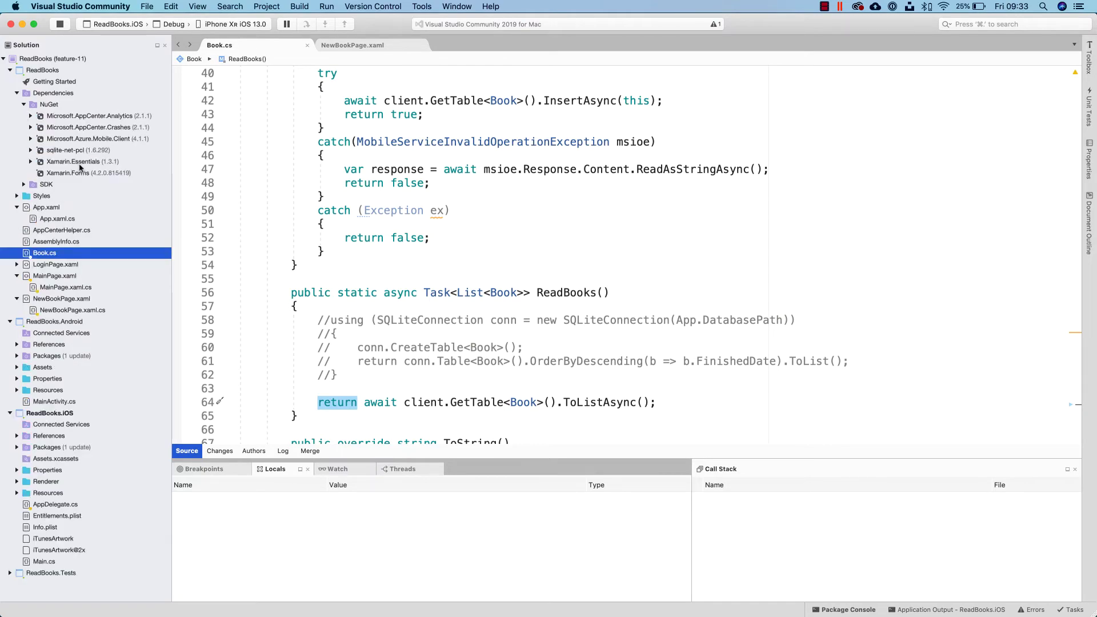
pyautogui.click(177, 212)
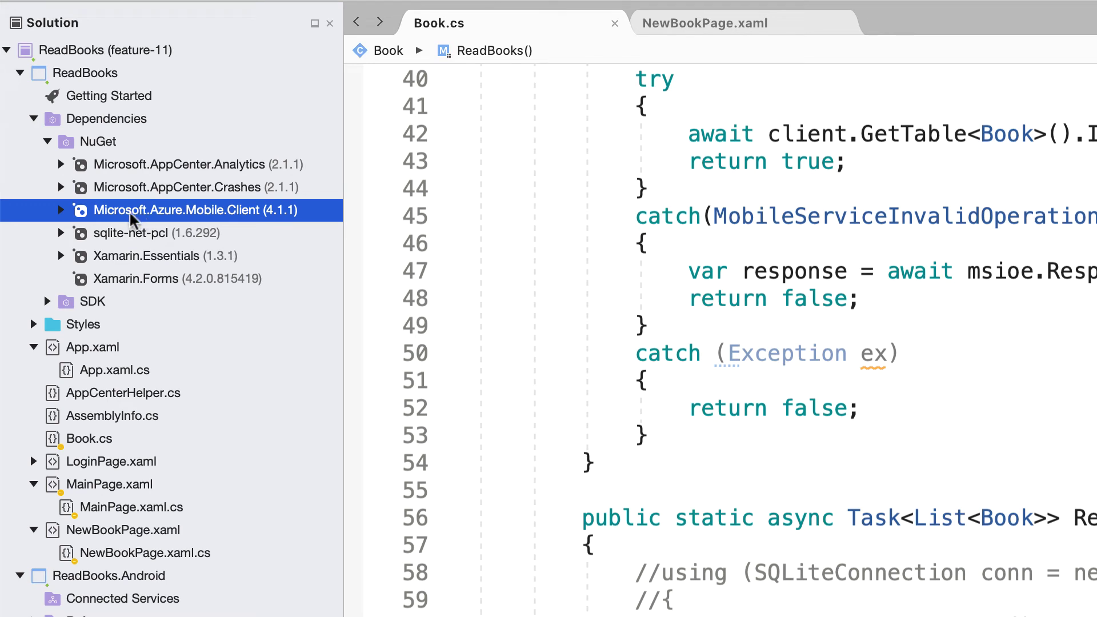
pyautogui.click(46, 141)
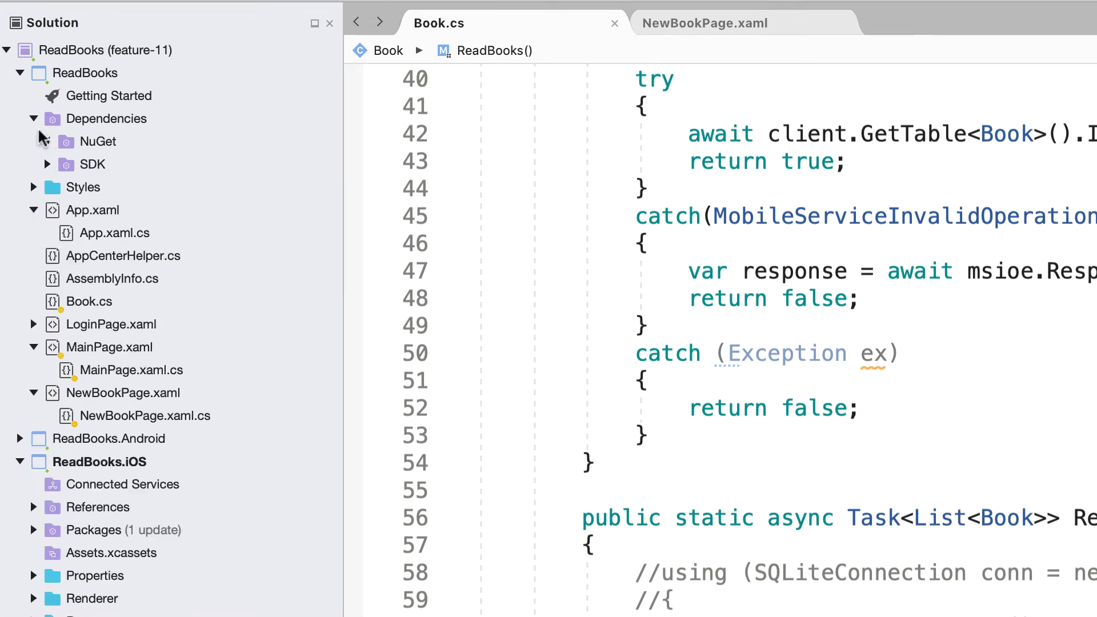
pyautogui.click(33, 118)
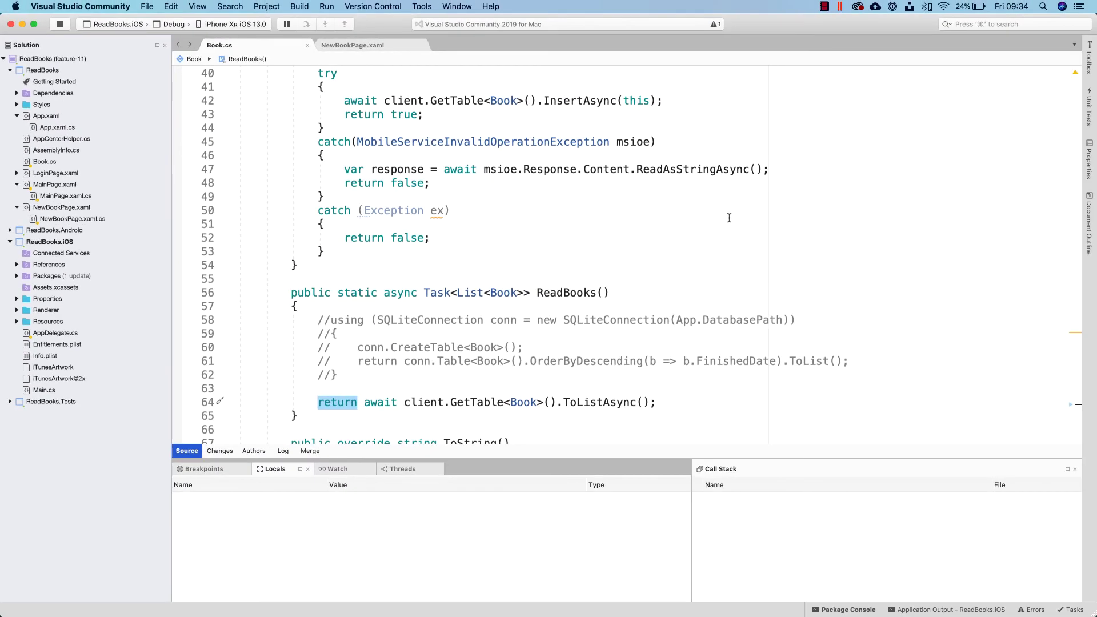
# Step: Rebuild the entire ReadBooks solution
pyautogui.scroll(10, 729, 218)
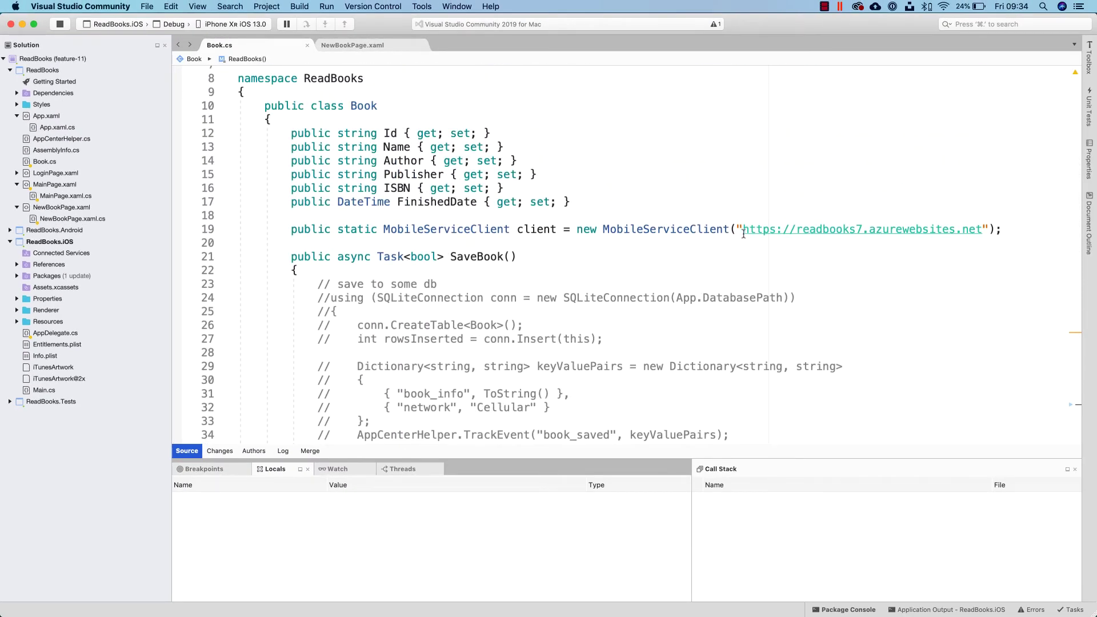
pyautogui.rightClick(59, 58)
pyautogui.click(116, 78)
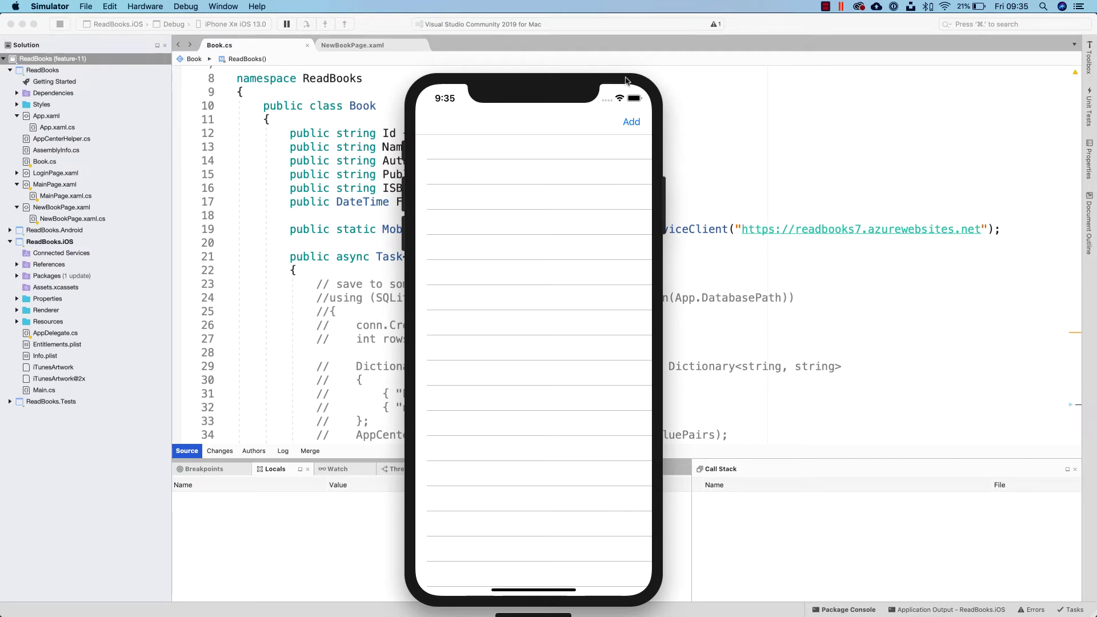
# Step: Add and save a book named Godfrey with a placeholder author, then return to the Azure portal
pyautogui.moveTo(582, 80); pyautogui.dragTo(740, 49)
pyautogui.click(783, 92)
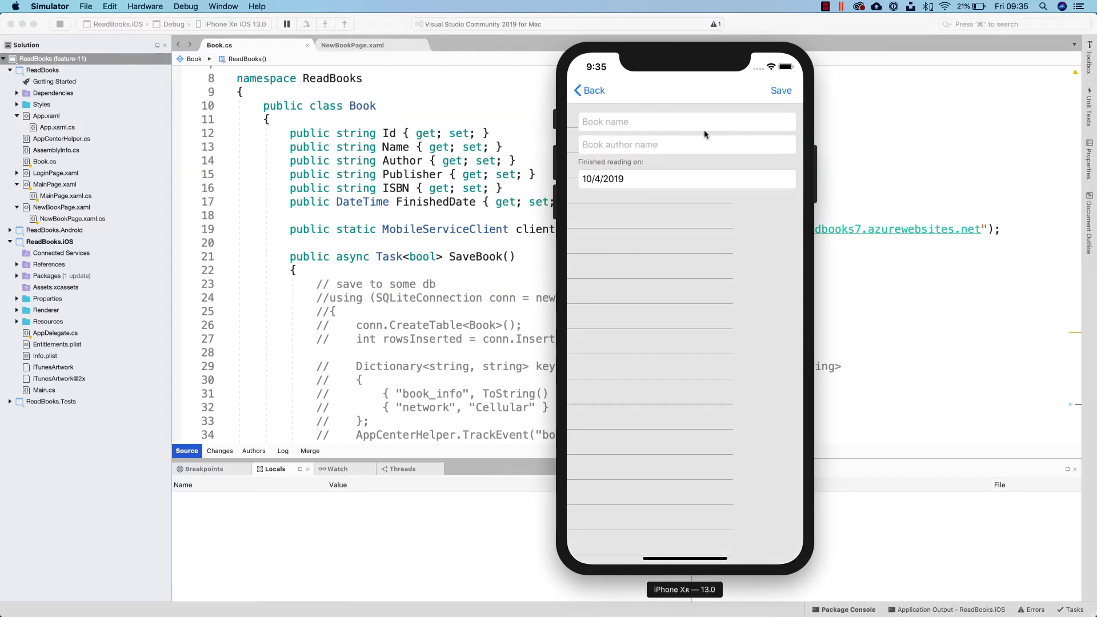
pyautogui.click(657, 126)
pyautogui.write('Godfrey')
pyautogui.click(685, 146)
pyautogui.write('Gtrehtrehtr')
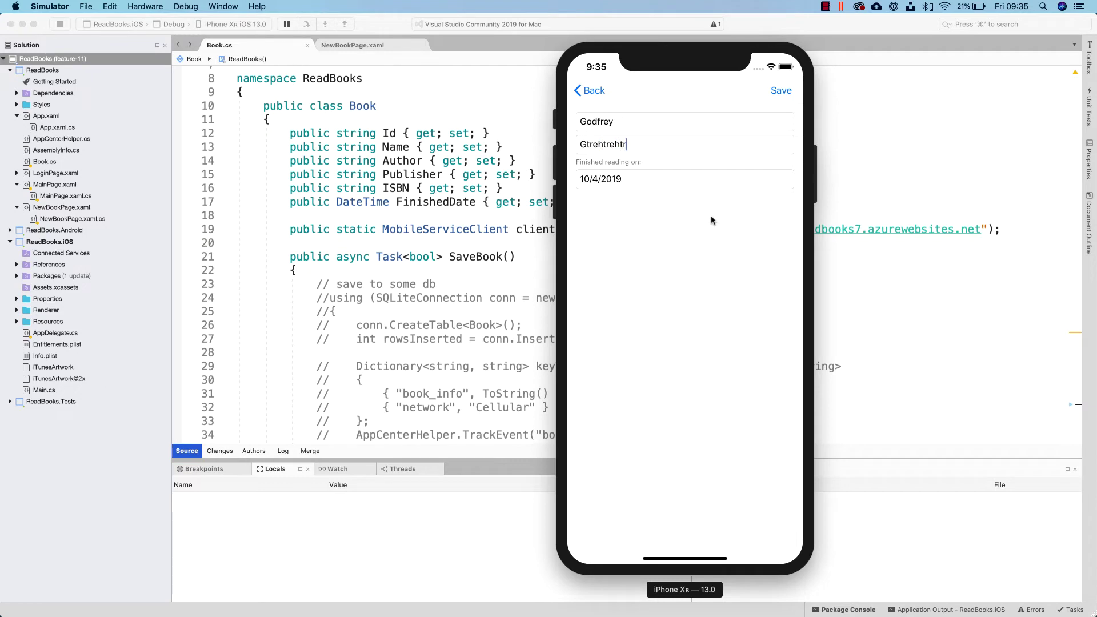
pyautogui.click(782, 90)
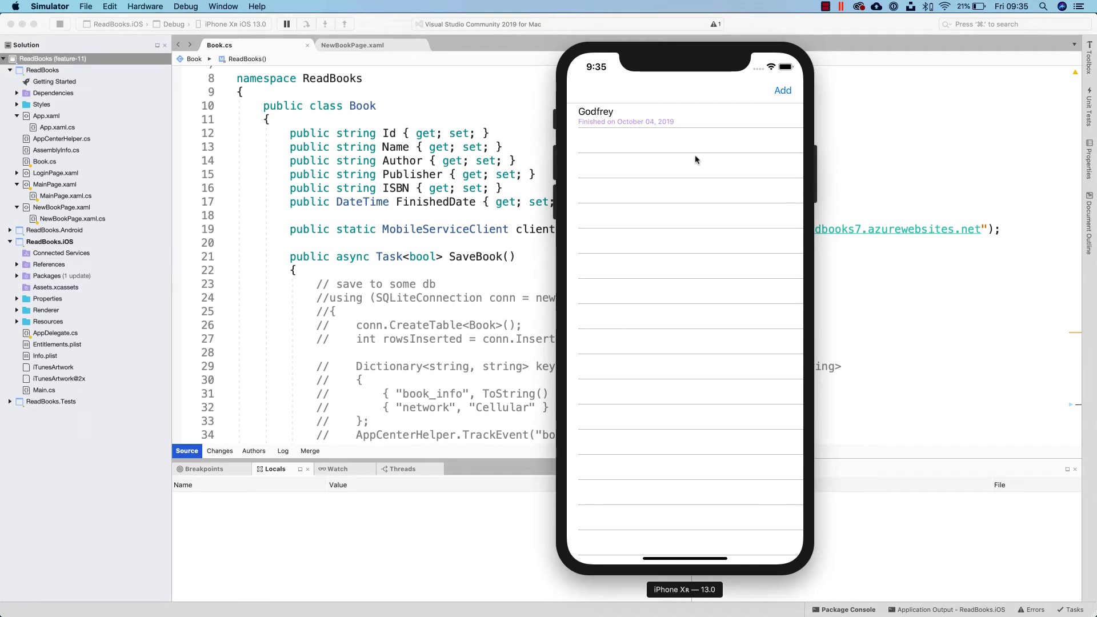
pyautogui.hotkey('ctrl', 'Up')
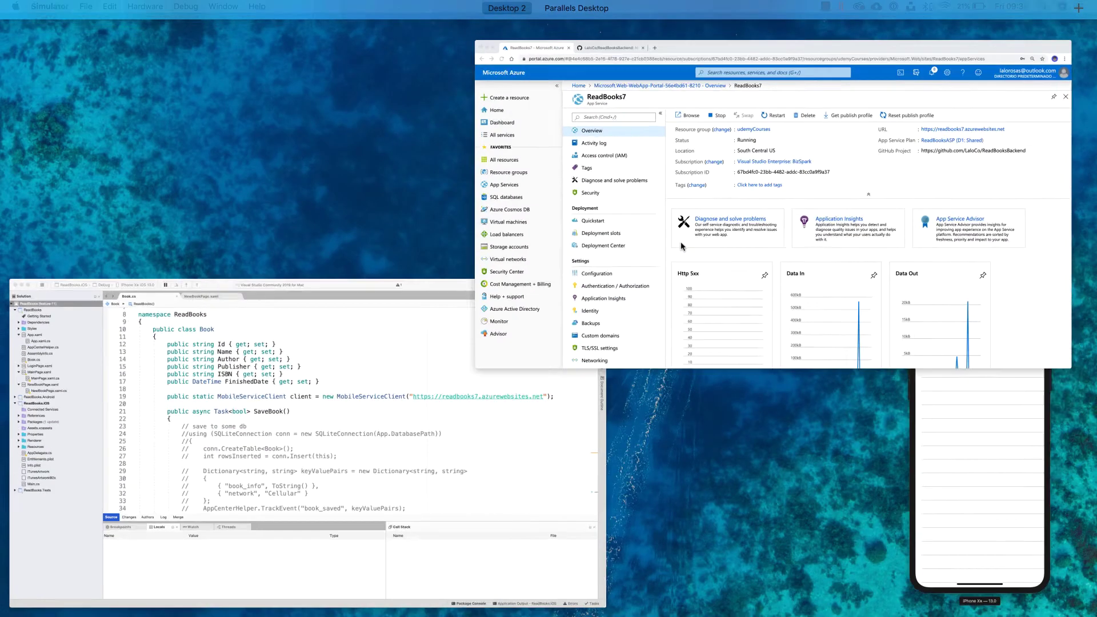
pyautogui.click(681, 246)
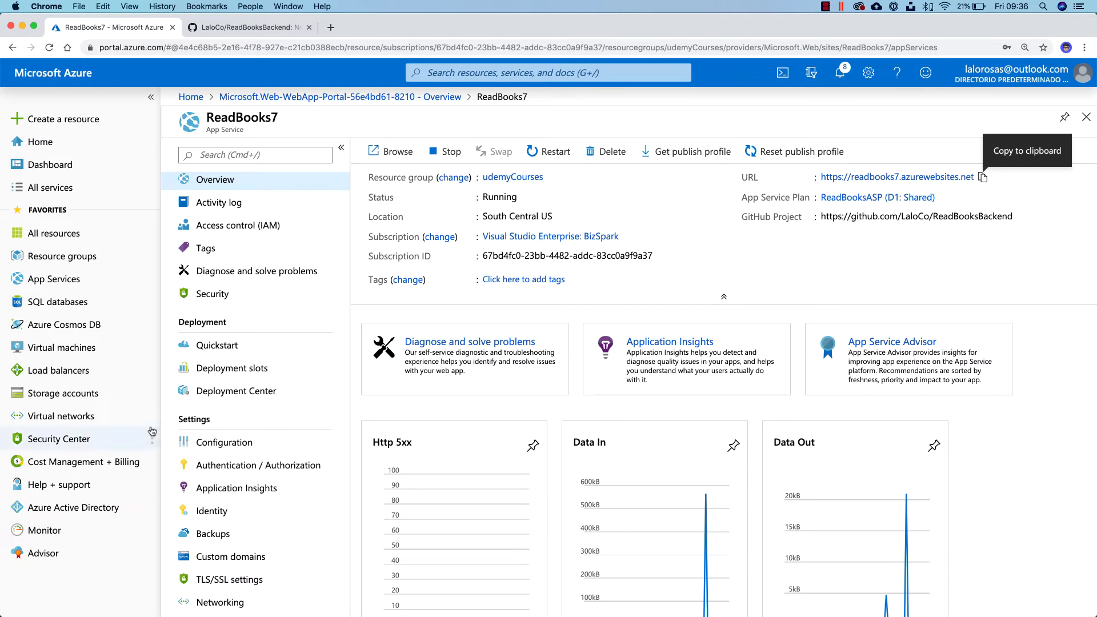
# Step: Open the query editor of the ReadBooks database on readbooks2 and log in
pyautogui.click(62, 233)
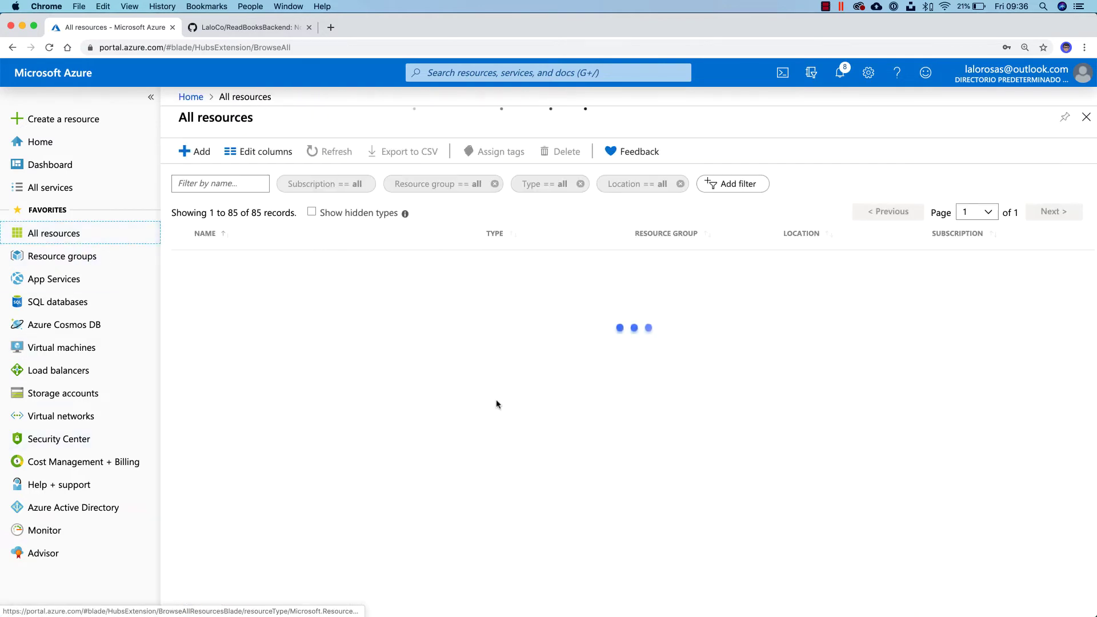
pyautogui.scroll(-20, 410, 410)
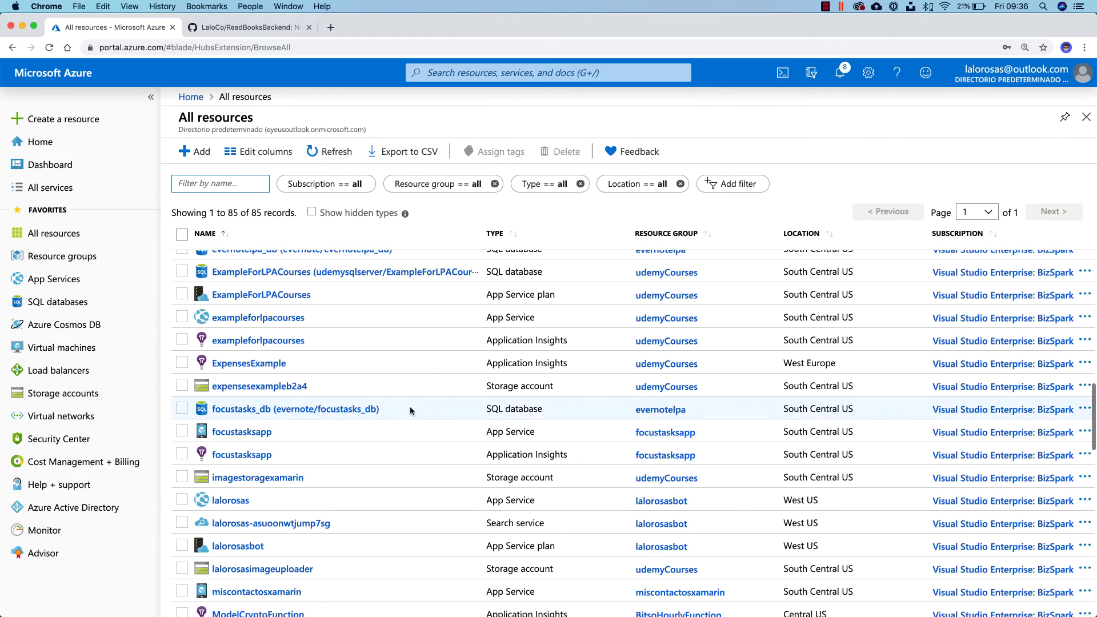
pyautogui.scroll(5, 410, 410)
pyautogui.scroll(-1, 404, 409)
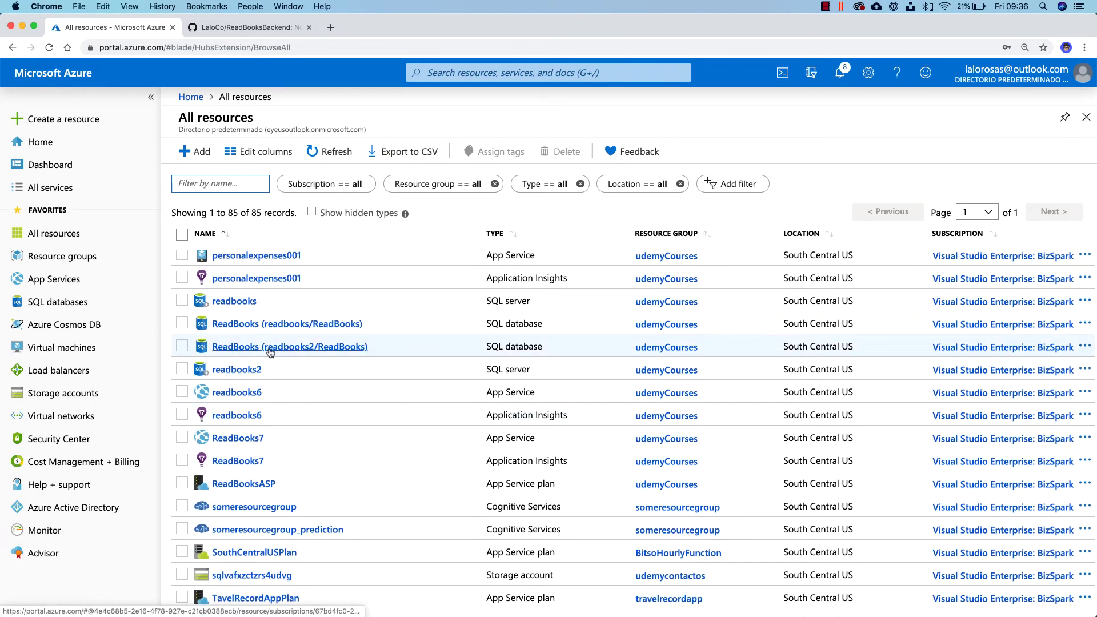
pyautogui.click(341, 348)
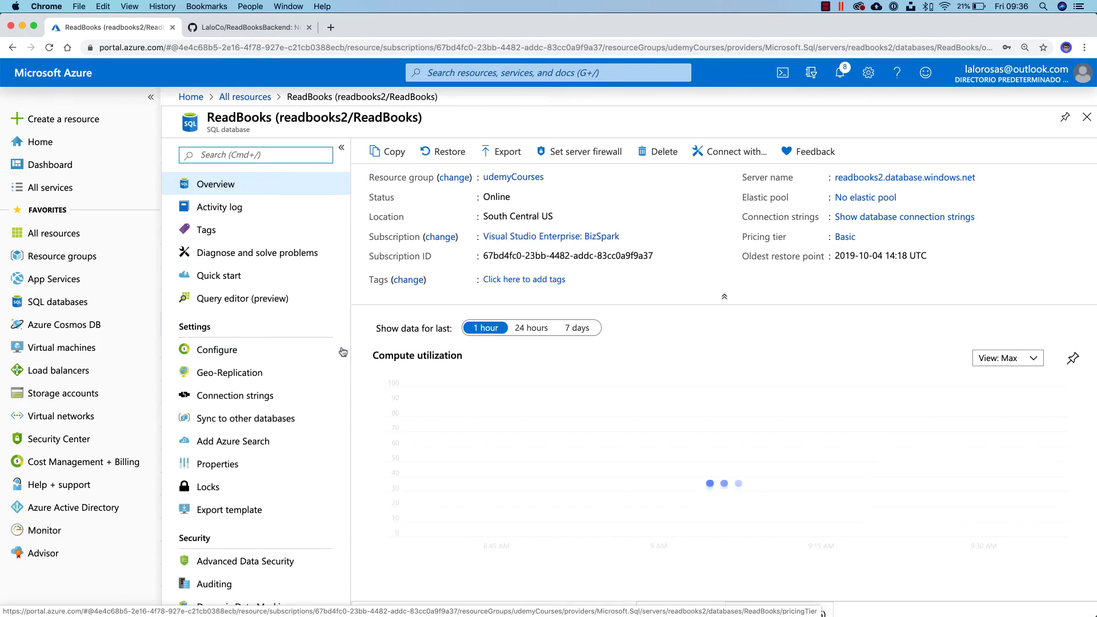
pyautogui.click(225, 303)
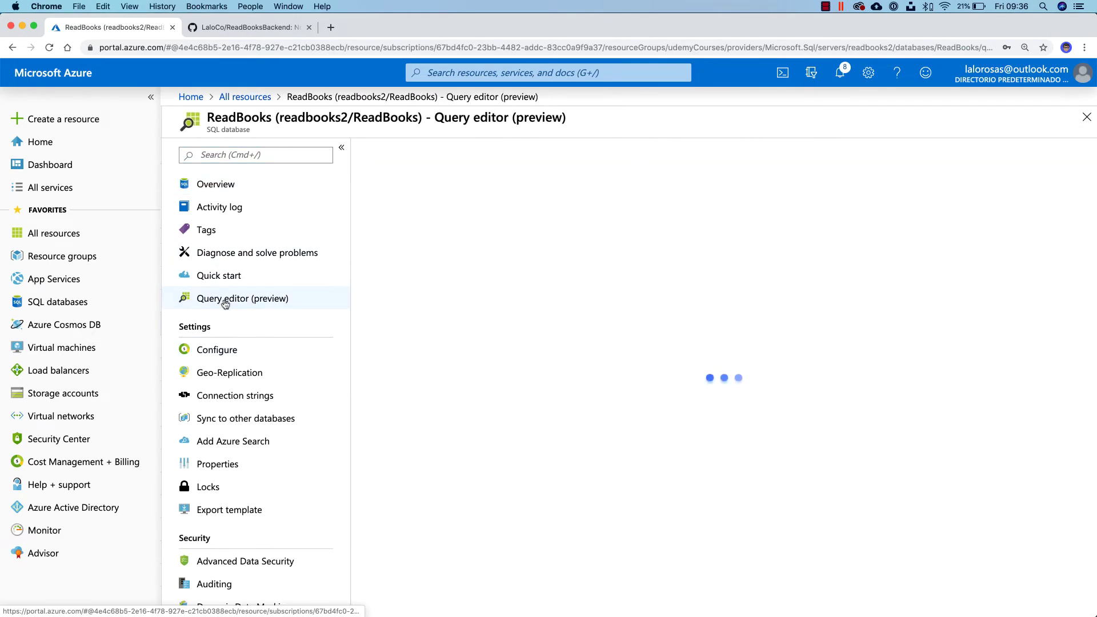
pyautogui.click(607, 486)
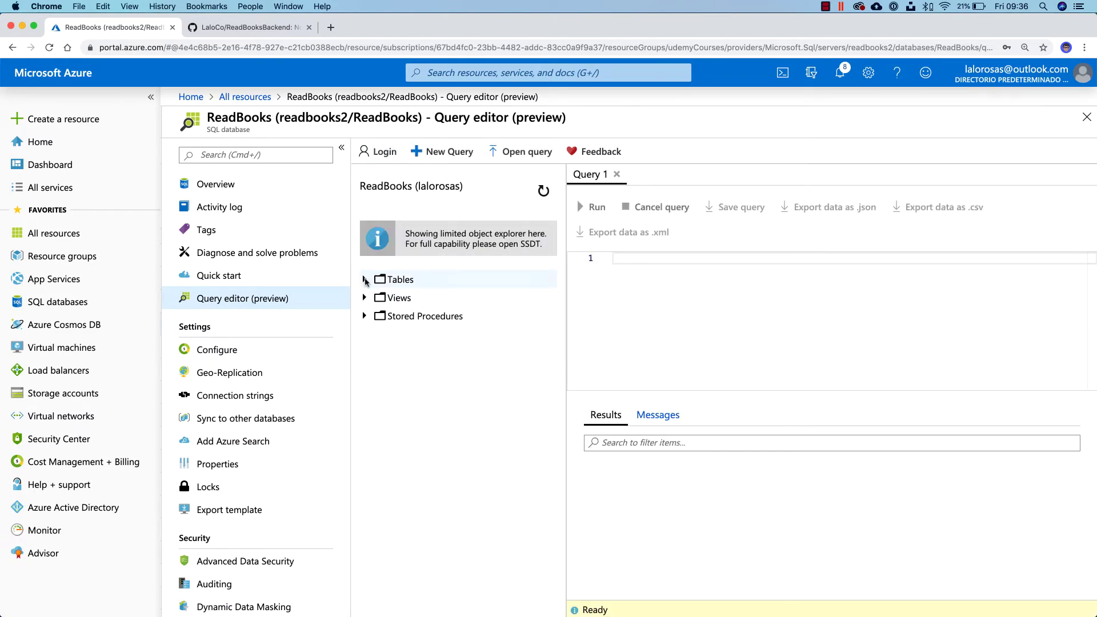
# Step: Run Select Top 1000 Rows on dbo.Book, showing the Godfrey row
pyautogui.click(366, 280)
pyautogui.moveTo(546, 299)
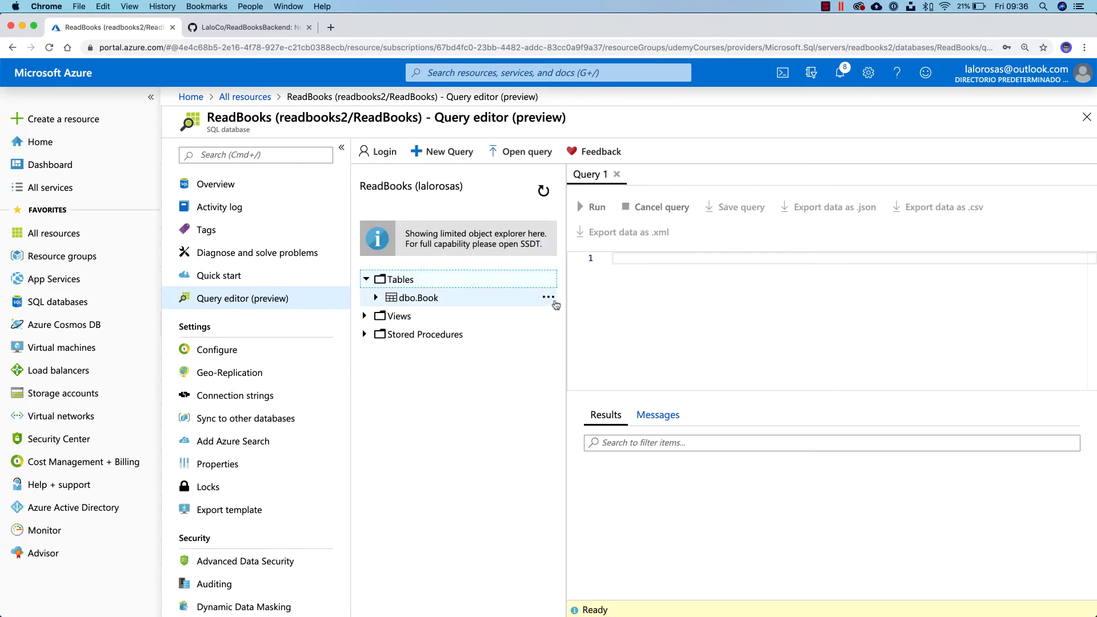
pyautogui.click(548, 300)
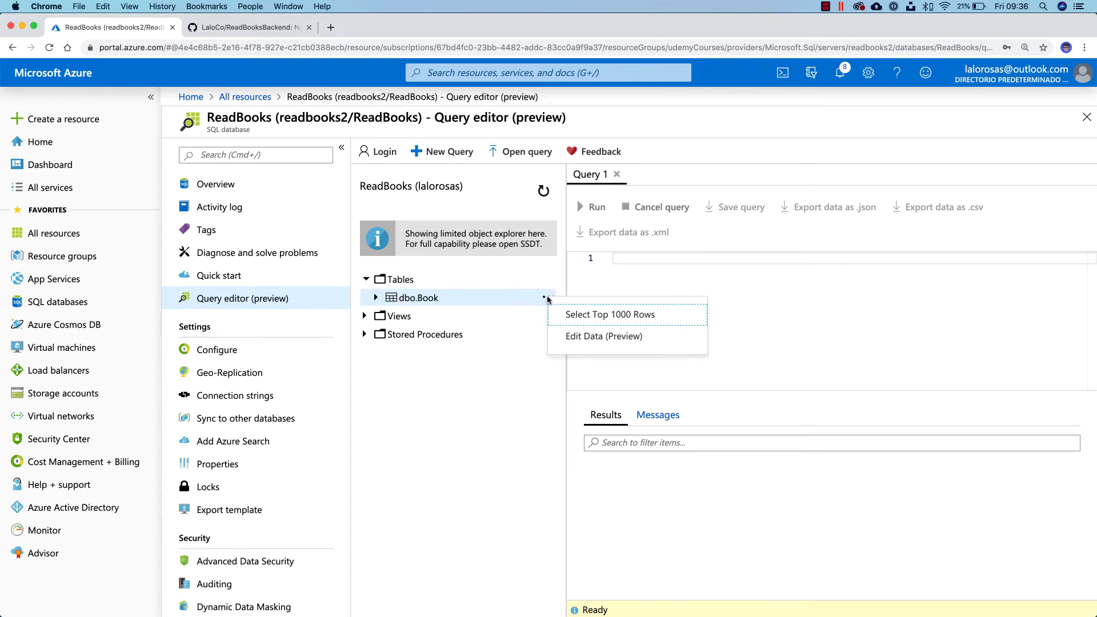
pyautogui.click(609, 319)
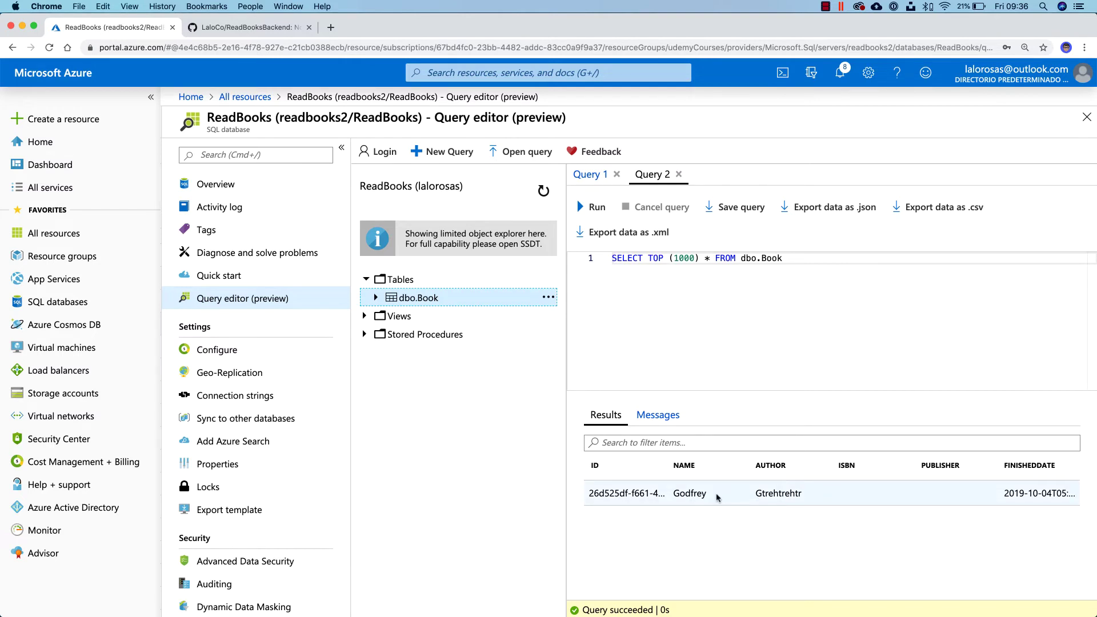
pyautogui.moveTo(612, 258); pyautogui.dragTo(792, 258)
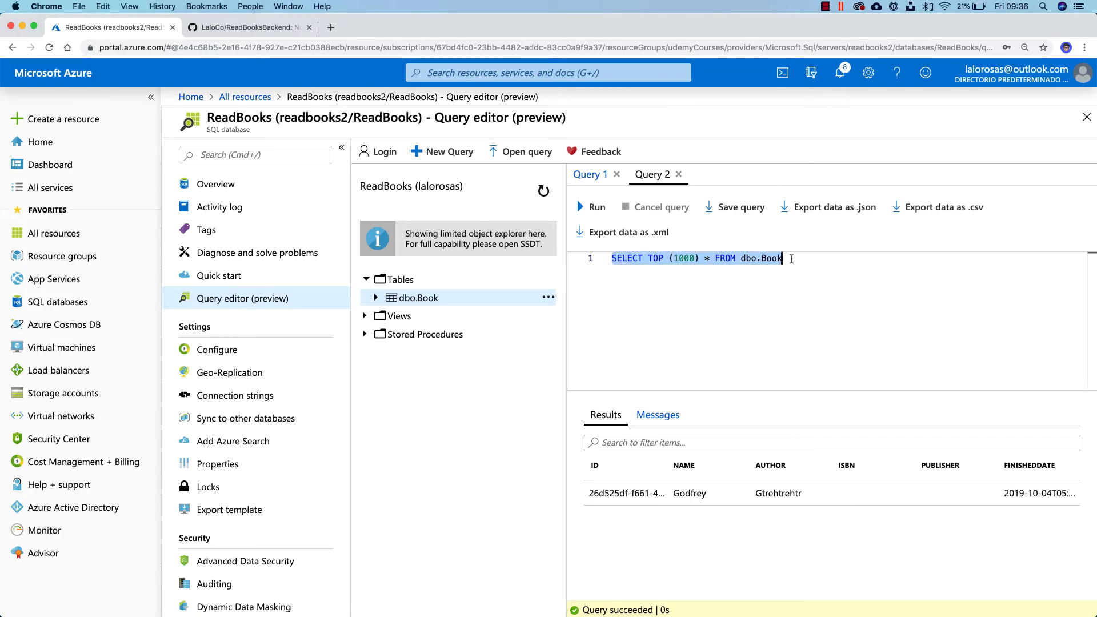
pyautogui.hotkey('ctrl', 'Up')
# Step: Start a new book named The 4 hour workweek by Tim Ferris
pyautogui.click(1018, 457)
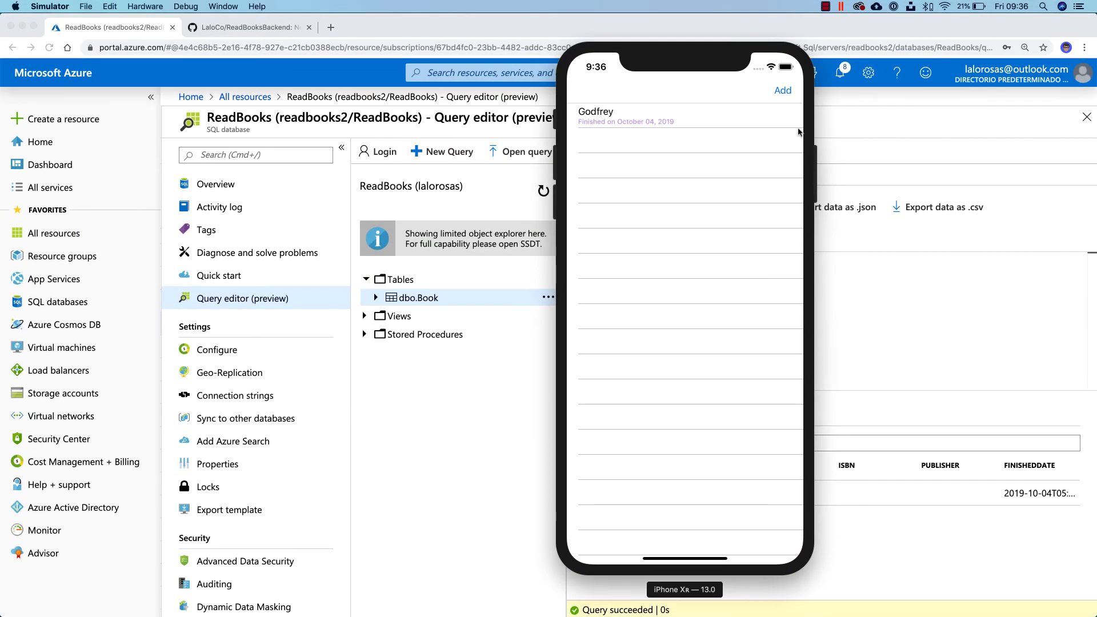
pyautogui.click(782, 91)
pyautogui.click(641, 121)
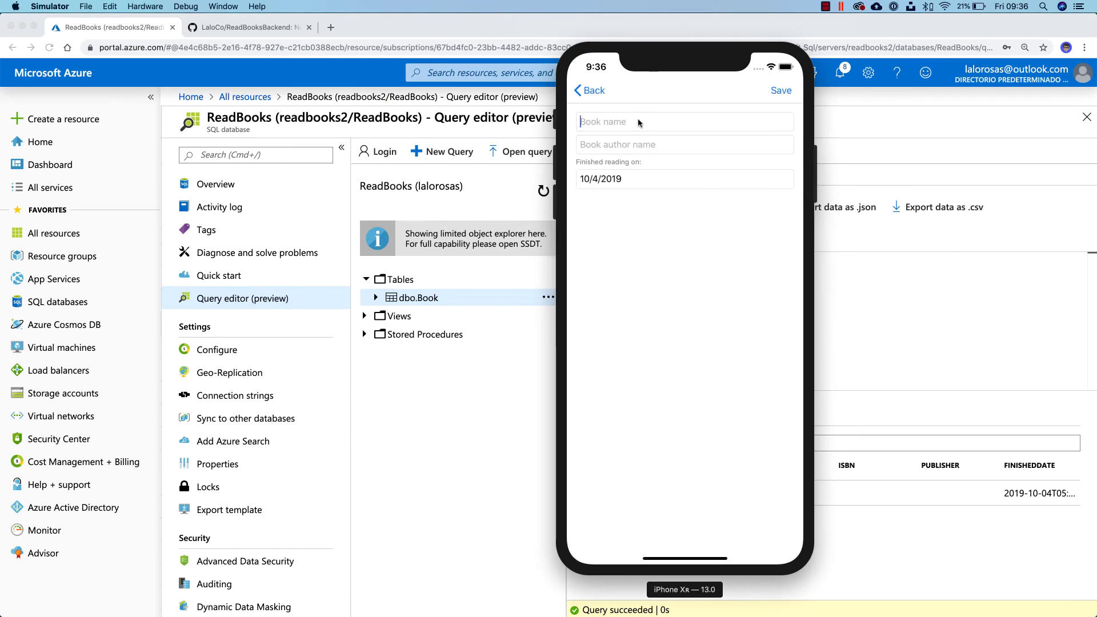
pyautogui.write('The 4 hour workweek')
pyautogui.press('Tab')
pyautogui.write('Tim Ferris')
# Step: Set its finished date to September 1, 2017, save it, and return to the query editor
pyautogui.click(618, 184)
pyautogui.click(627, 486)
pyautogui.moveTo(708, 483); pyautogui.dragTo(702, 534)
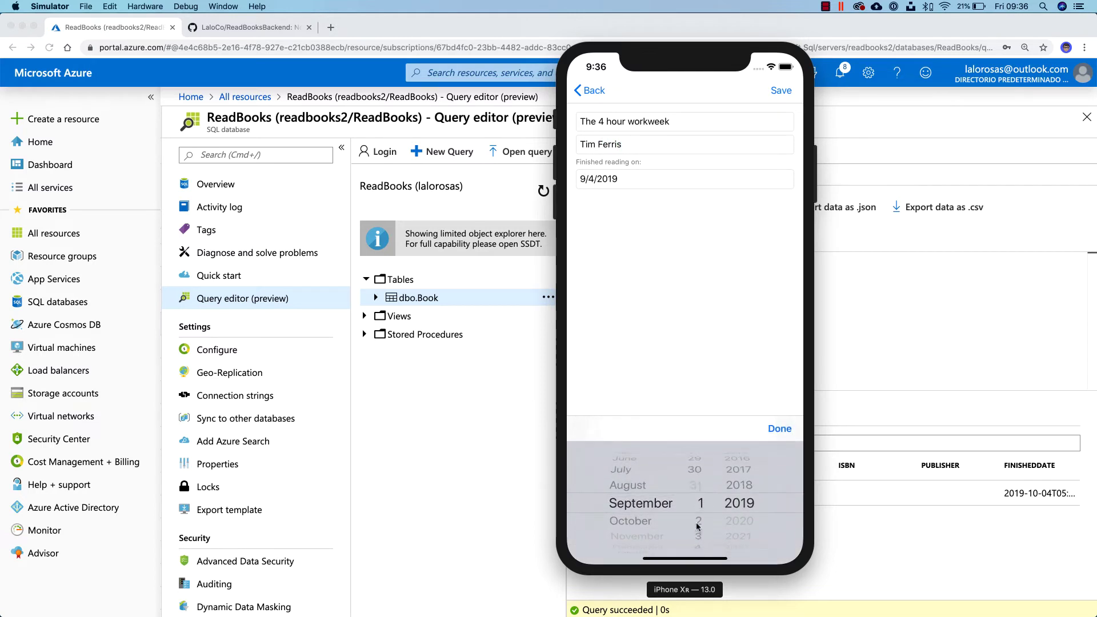
pyautogui.moveTo(758, 503); pyautogui.dragTo(749, 536)
pyautogui.click(780, 428)
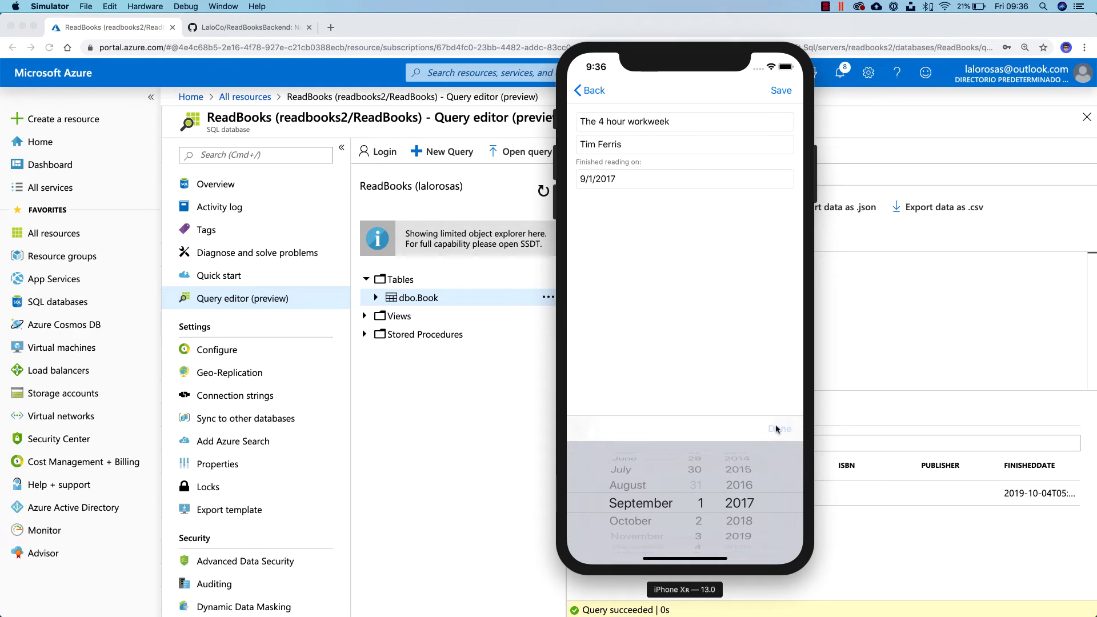
pyautogui.click(781, 90)
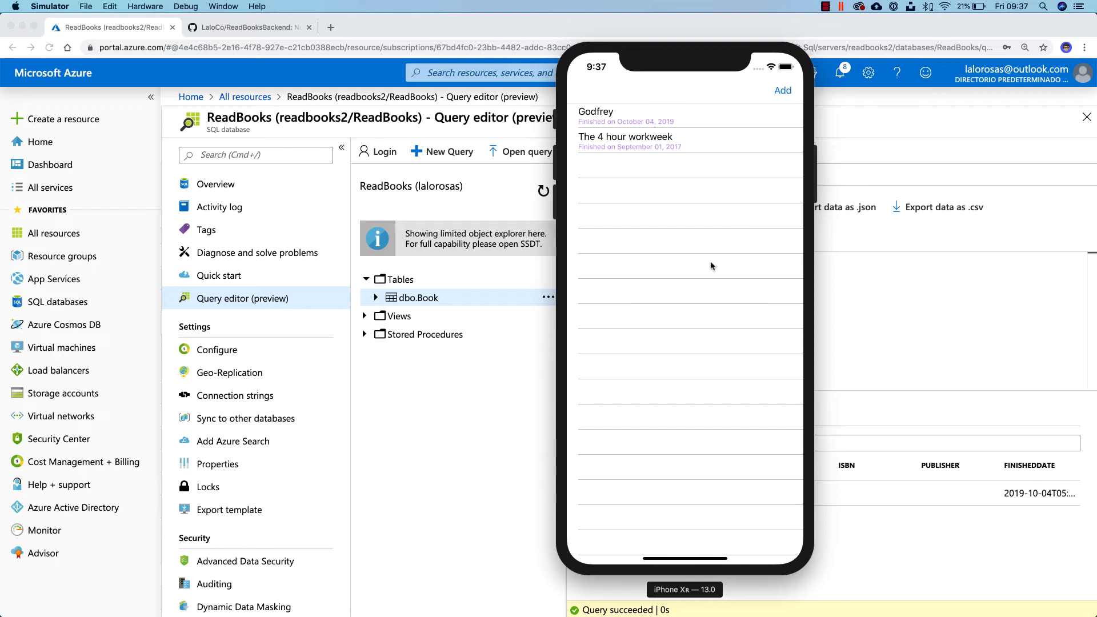
pyautogui.click(898, 302)
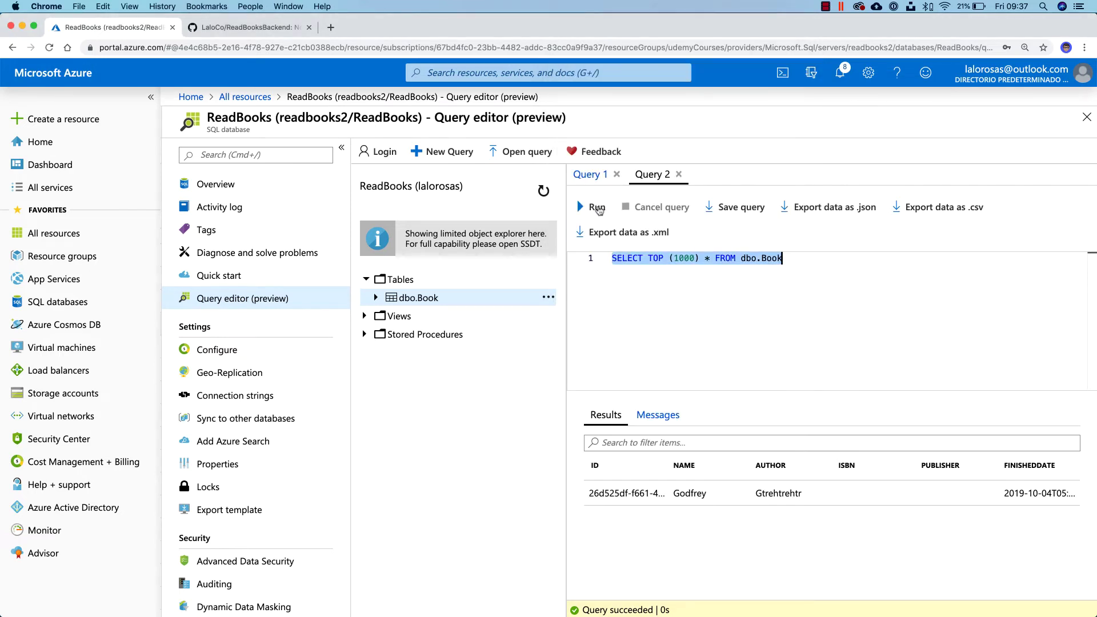
# Step: Rerun the dbo.Book query to list Godfrey and The 4 hour workweek, widening the NAME column
pyautogui.click(596, 209)
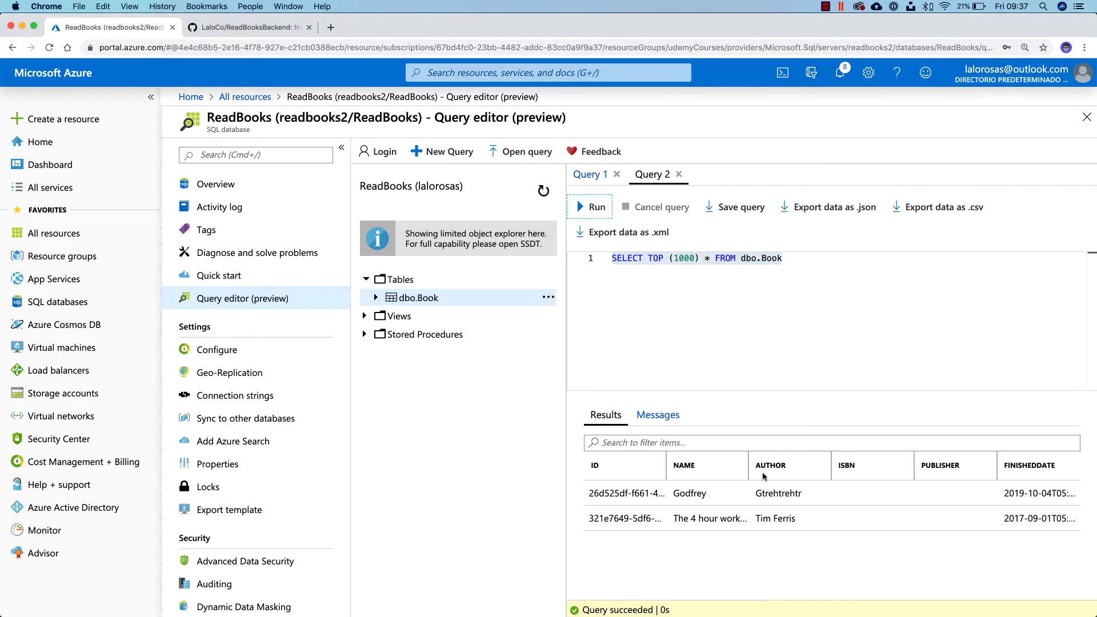
pyautogui.moveTo(749, 464); pyautogui.dragTo(773, 465)
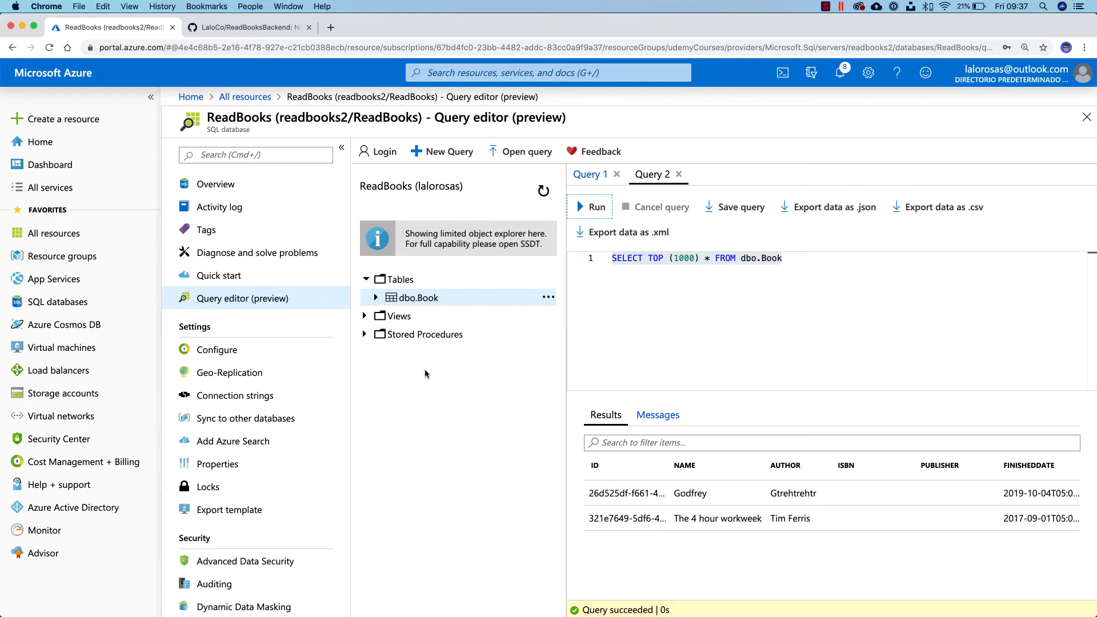
# Step: Bring up the ReadBooksBackend GitHub repo tab and scroll through its file list
pyautogui.hotkey('ctrl', 'Tab')
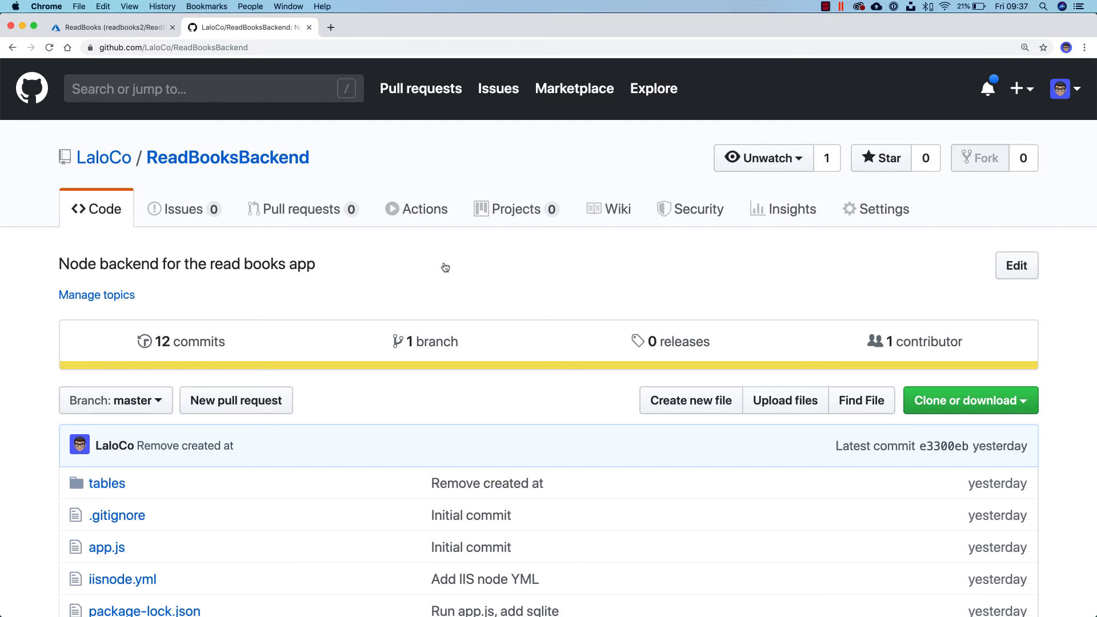
pyautogui.scroll(-5, 469, 367)
pyautogui.scroll(5, 469, 367)
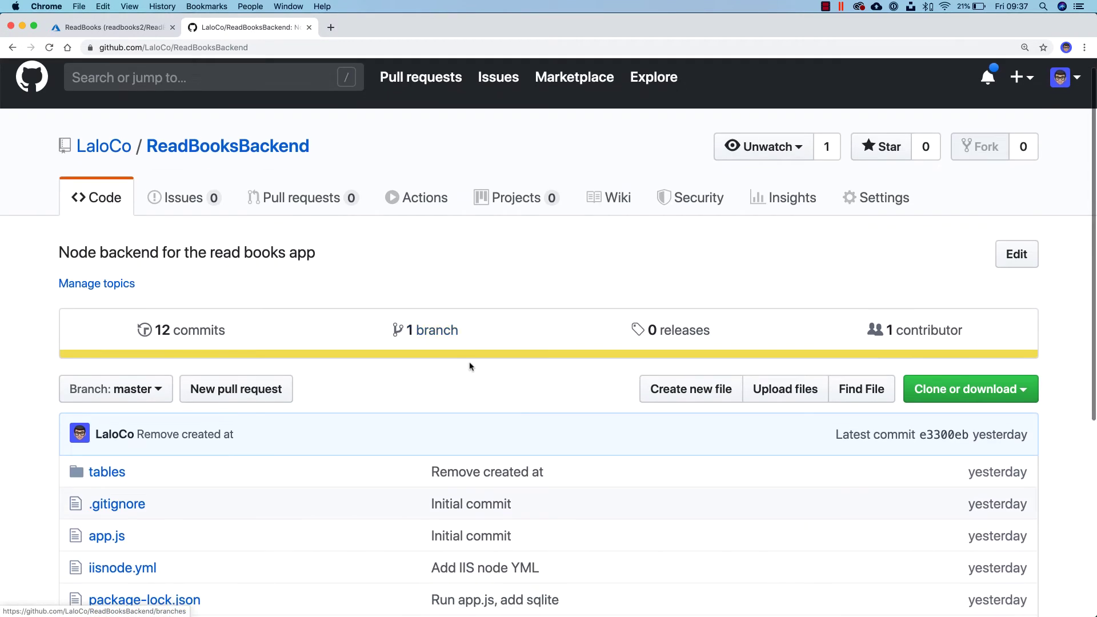
# Step: Visit git-scm.com in a new tab and zoom the page in
pyautogui.click(331, 27)
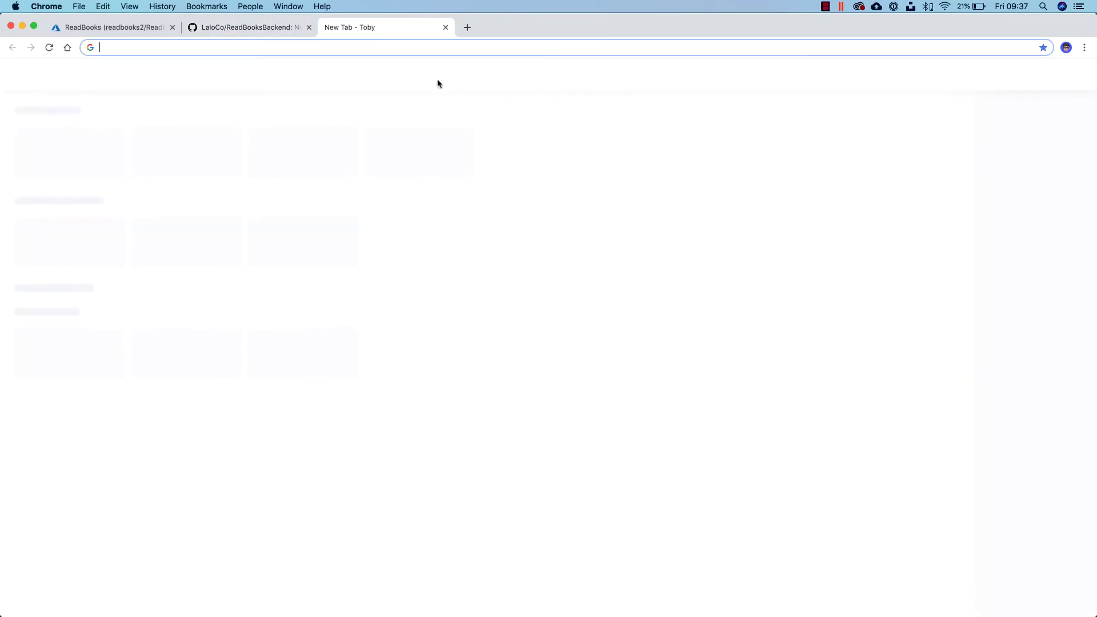
pyautogui.write('git')
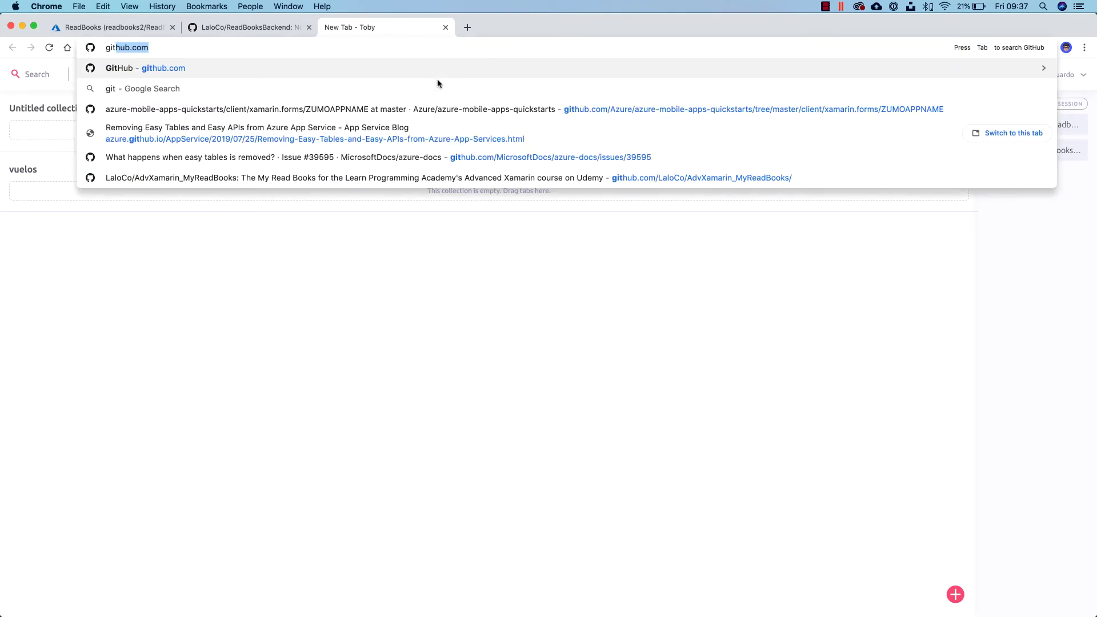
pyautogui.write('-scm.com')
pyautogui.press('Return')
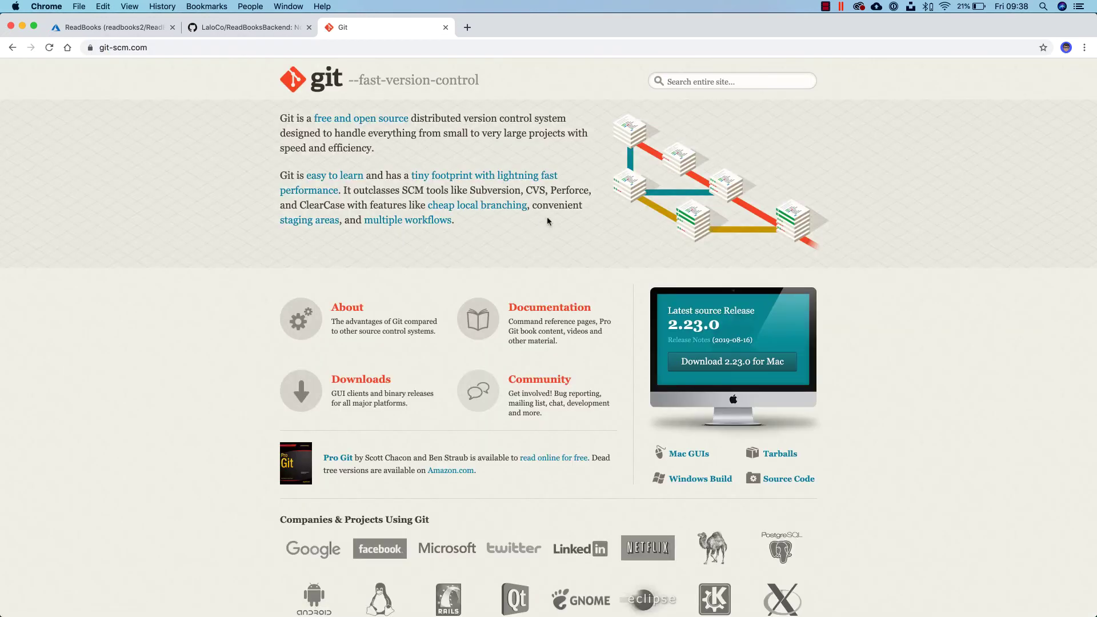
pyautogui.press('super+plus')
pyautogui.press('super+plus')
pyautogui.press('super+plus')
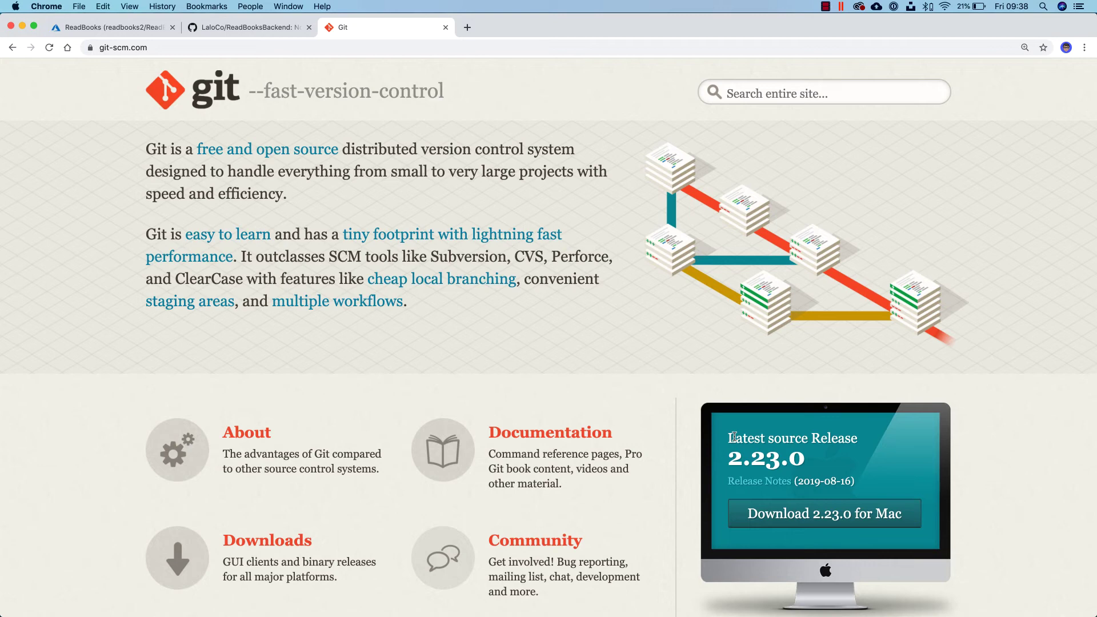
# Step: Check the Node.js downloads page at nodejs.org/en/download/, then close the tab
pyautogui.click(519, 48)
pyautogui.write('nodejs.org/en/download/')
pyautogui.press('Return')
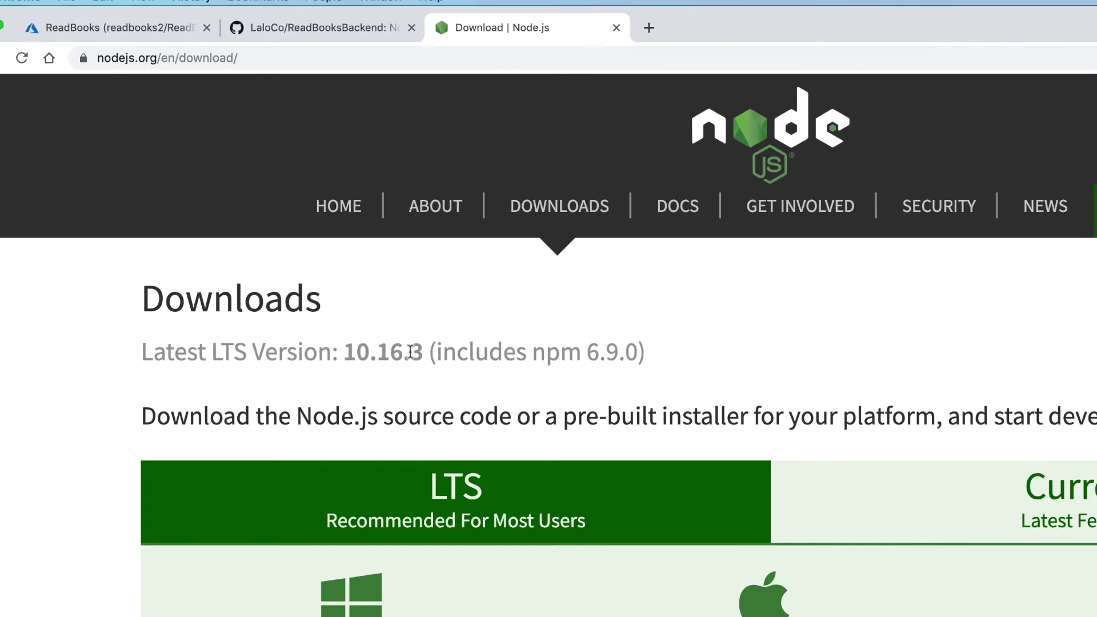
pyautogui.scroll(-5, 508, 462)
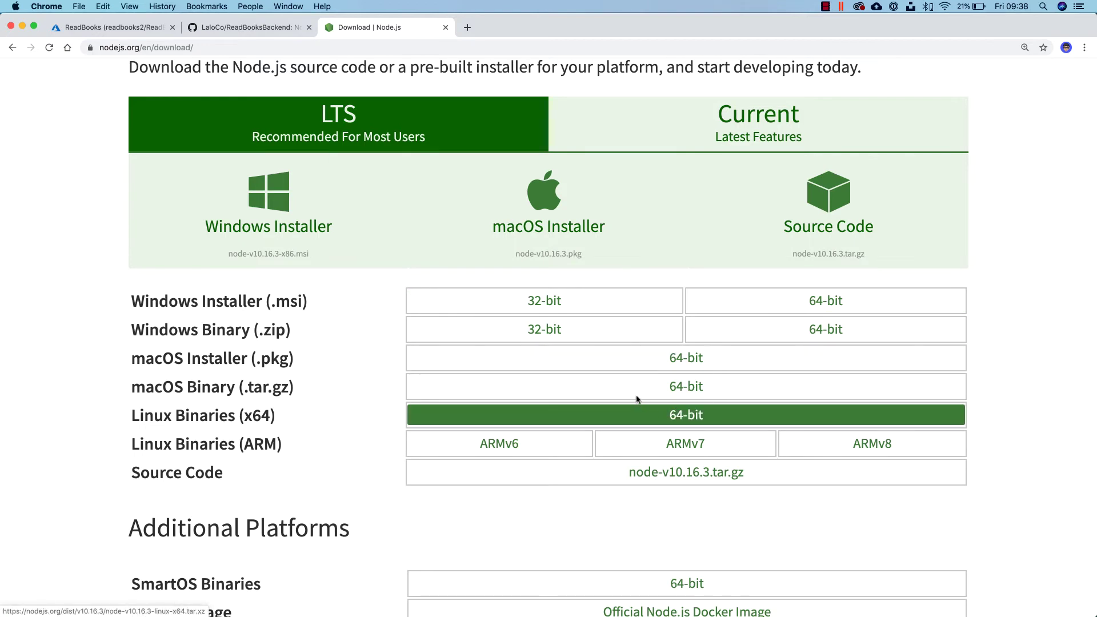
pyautogui.click(447, 28)
# Step: Launch Terminal via Spotlight with enlarged text
pyautogui.press('super+space')
pyautogui.write('terminal')
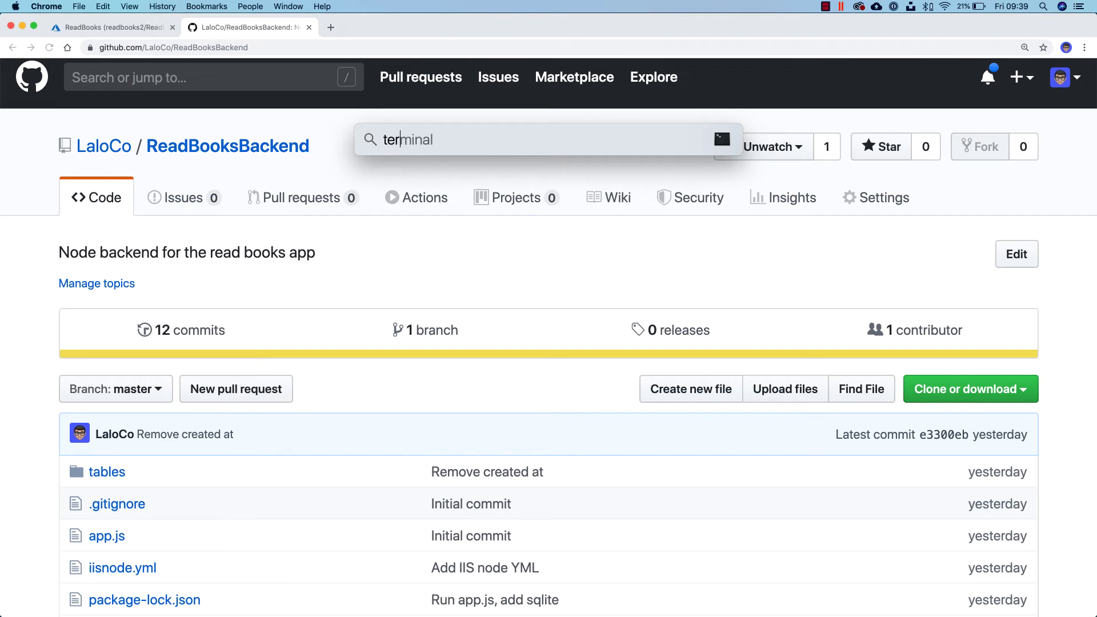
pyautogui.press('Return')
pyautogui.press('super+plus')
pyautogui.press('super+plus')
pyautogui.press('super+plus')
pyautogui.press('super+plus')
pyautogui.press('super+plus')
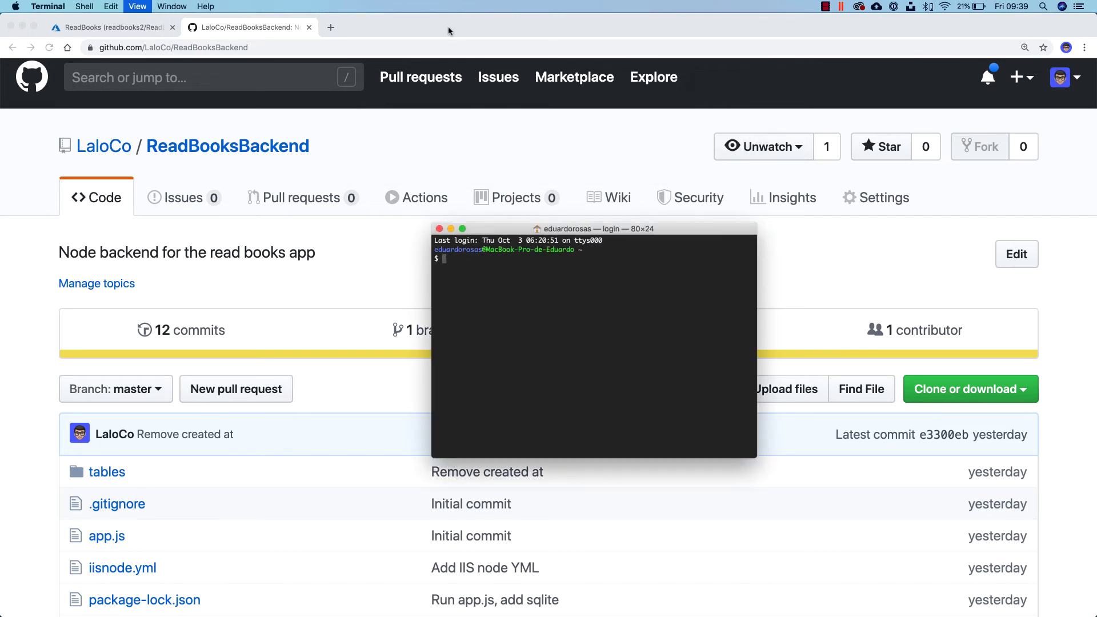
pyautogui.press('super+plus')
pyautogui.press('super+plus')
pyautogui.press('super+plus')
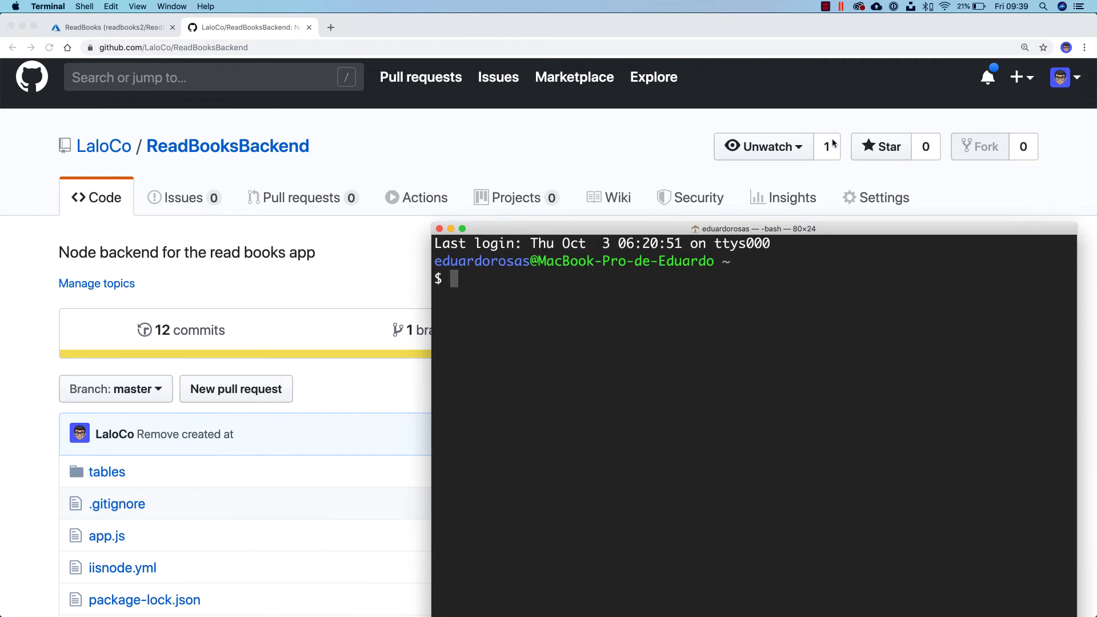
pyautogui.moveTo(797, 231); pyautogui.dragTo(566, 121)
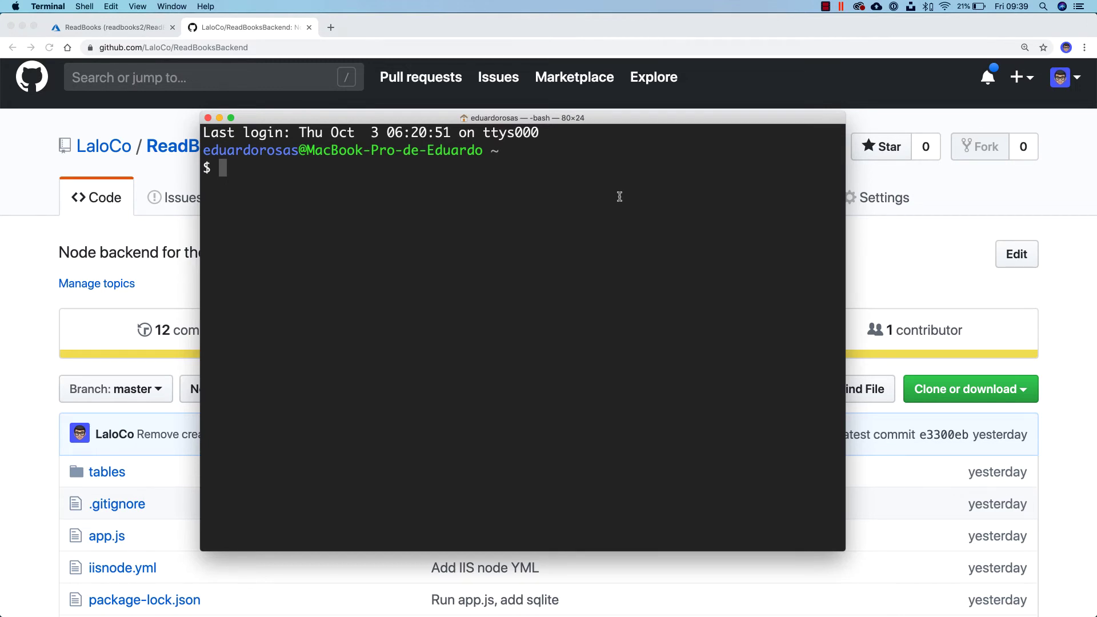
# Step: Create a ReadBooks7 folder inside Projects, move into it, and clear the screen
pyautogui.write('cd Pr')
pyautogui.press('Tab')
pyautogui.press('Return')
pyautogui.write('ls')
pyautogui.press('Return')
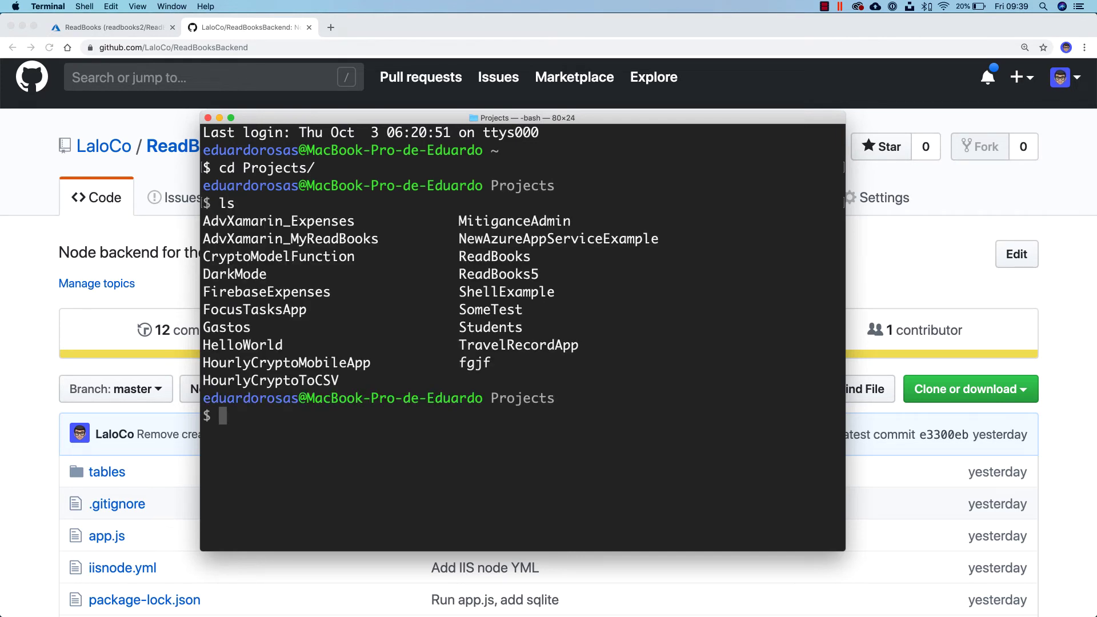
pyautogui.write('mkdir ReadBooks7')
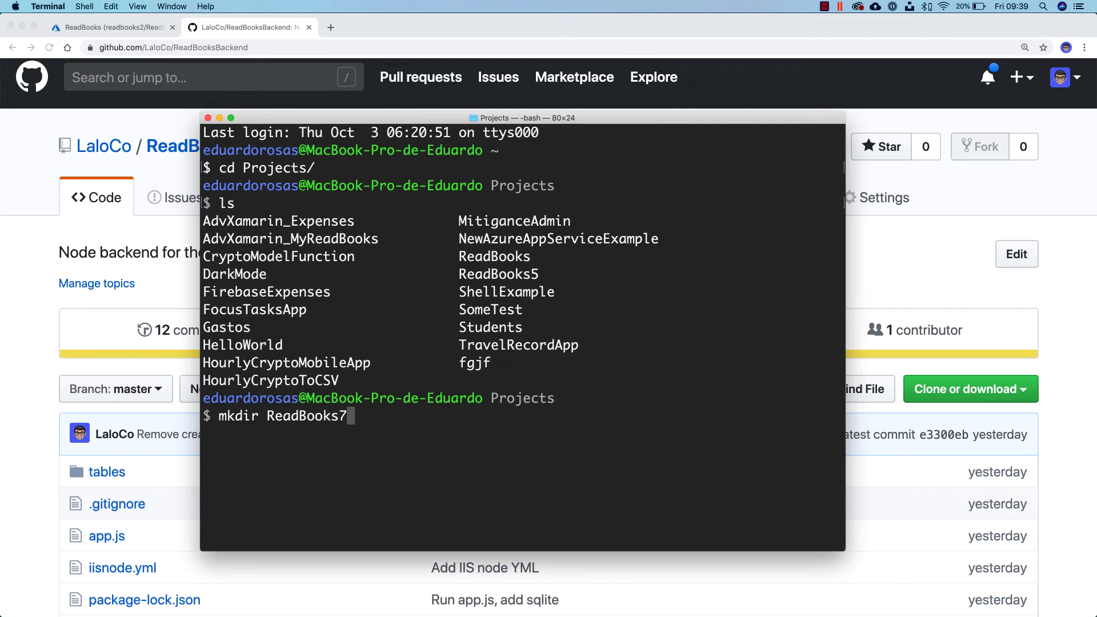
pyautogui.press('Return')
pyautogui.write('cd Re')
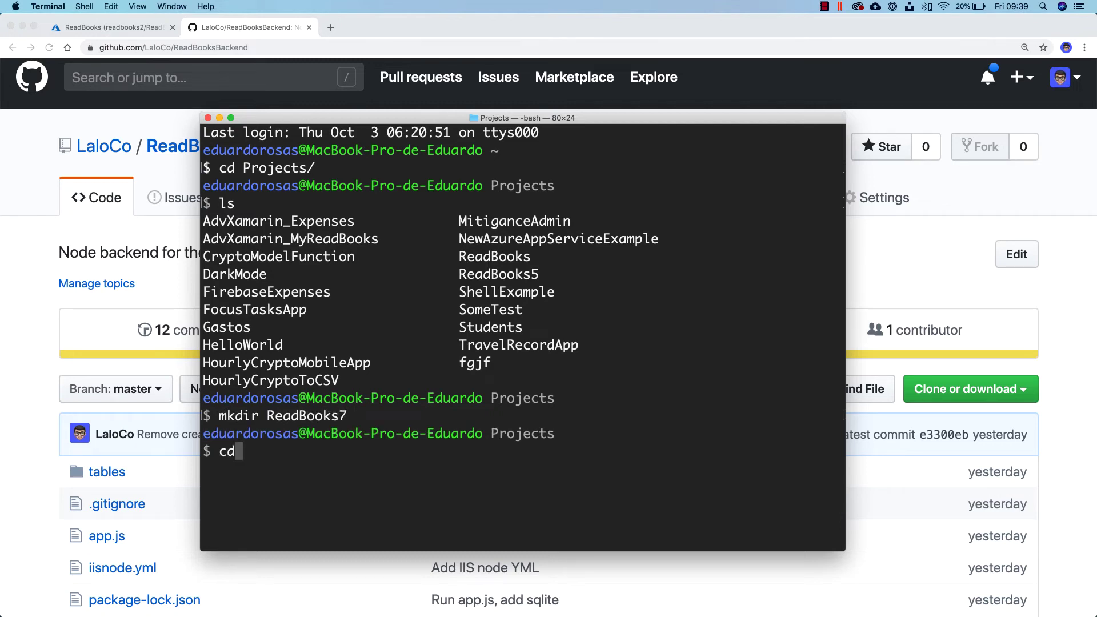
pyautogui.press('Tab')
pyautogui.write('7')
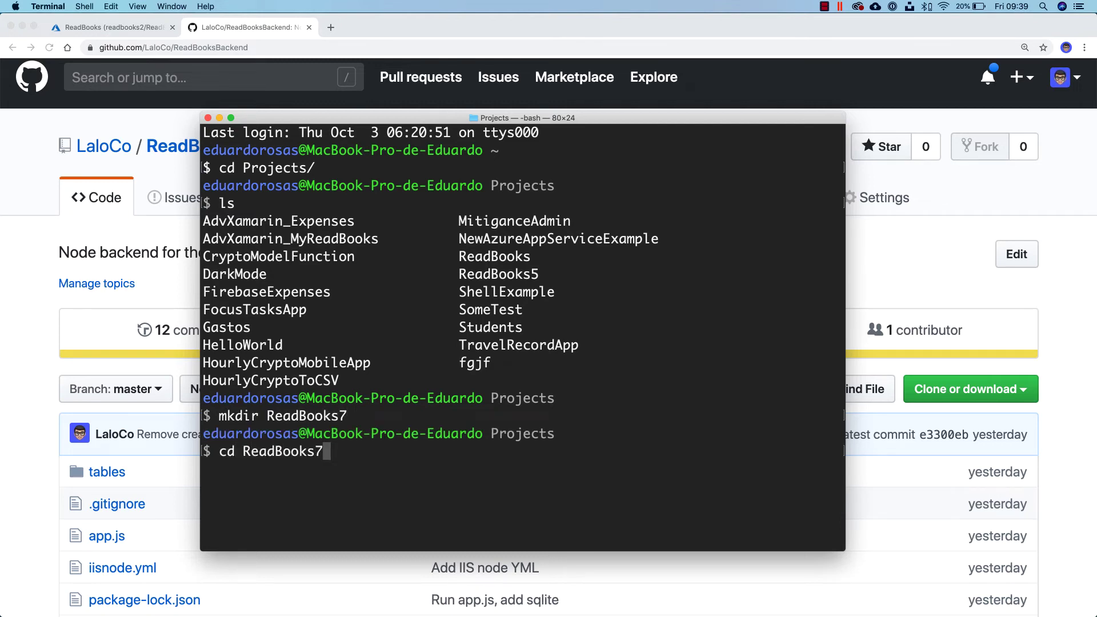
pyautogui.press('Return')
pyautogui.write('clear')
pyautogui.press('Return')
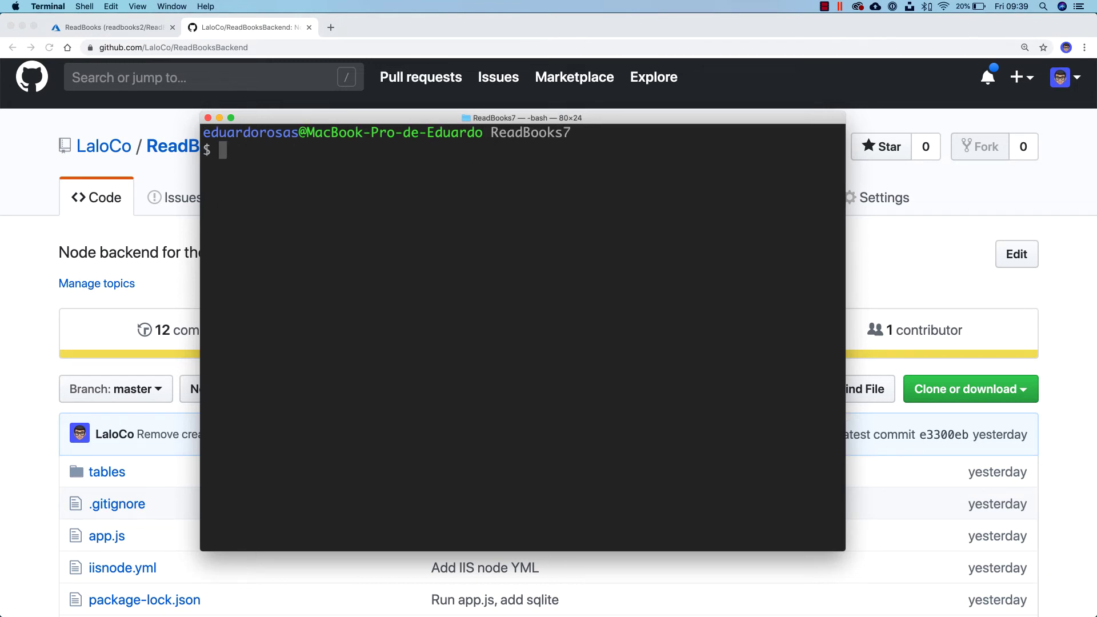
# Step: Initialize an empty Git repository in ReadBooks7 with git init
pyautogui.moveTo(590, 122); pyautogui.dragTo(681, 135)
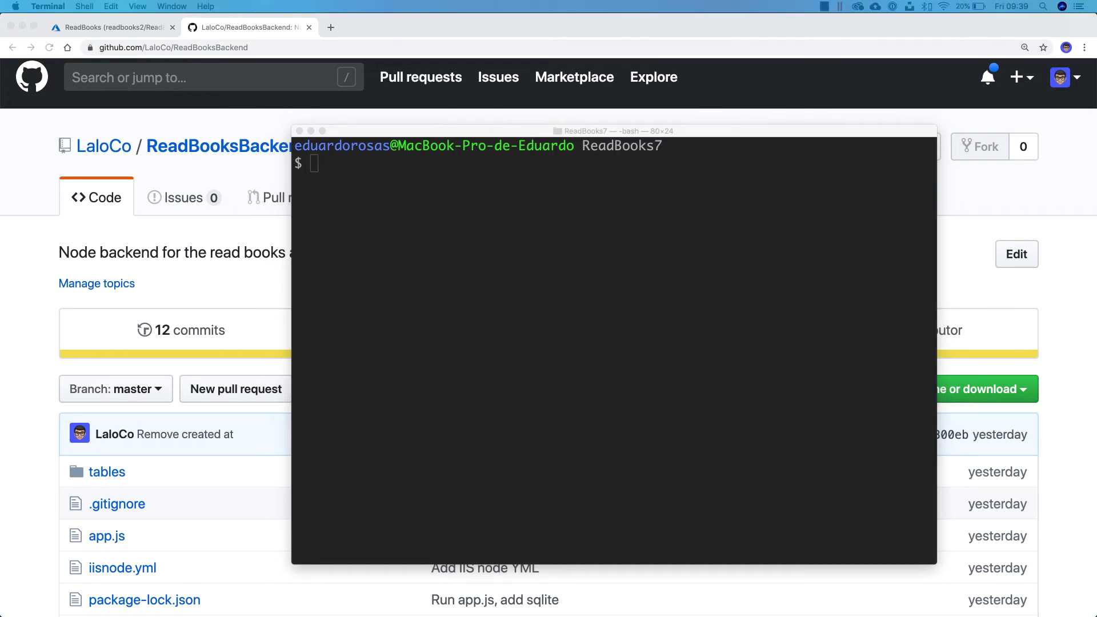
pyautogui.click(733, 176)
pyautogui.write('git init')
pyautogui.press('Return')
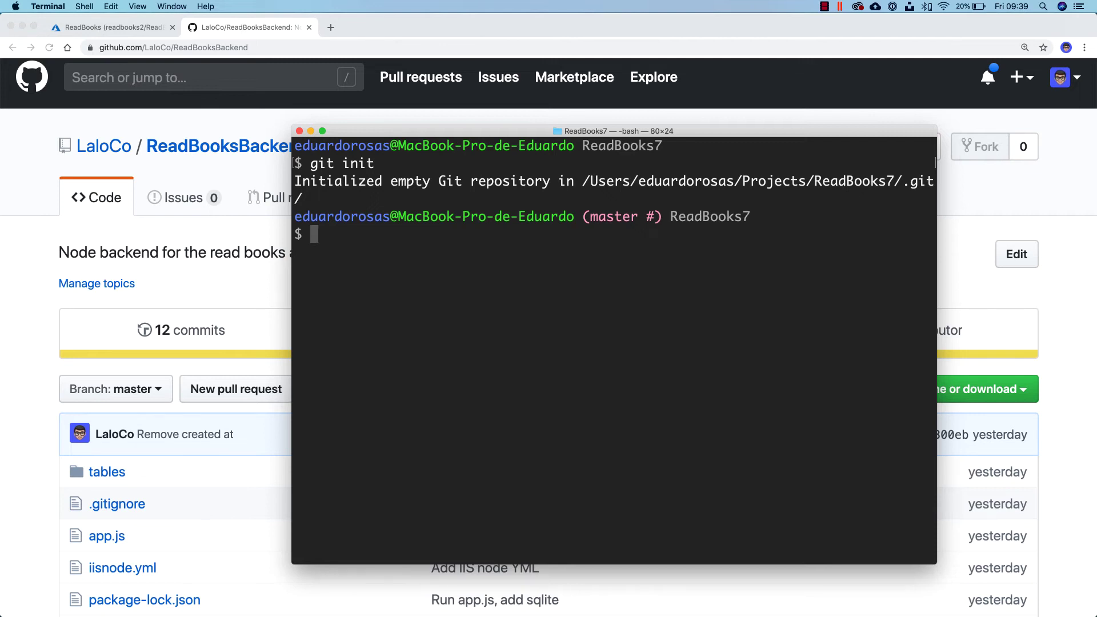
# Step: Generate a default package.json with npm init --yes, then open ReadBooks7 in VS Code with code
pyautogui.write('npm init --yes')
pyautogui.press('Return')
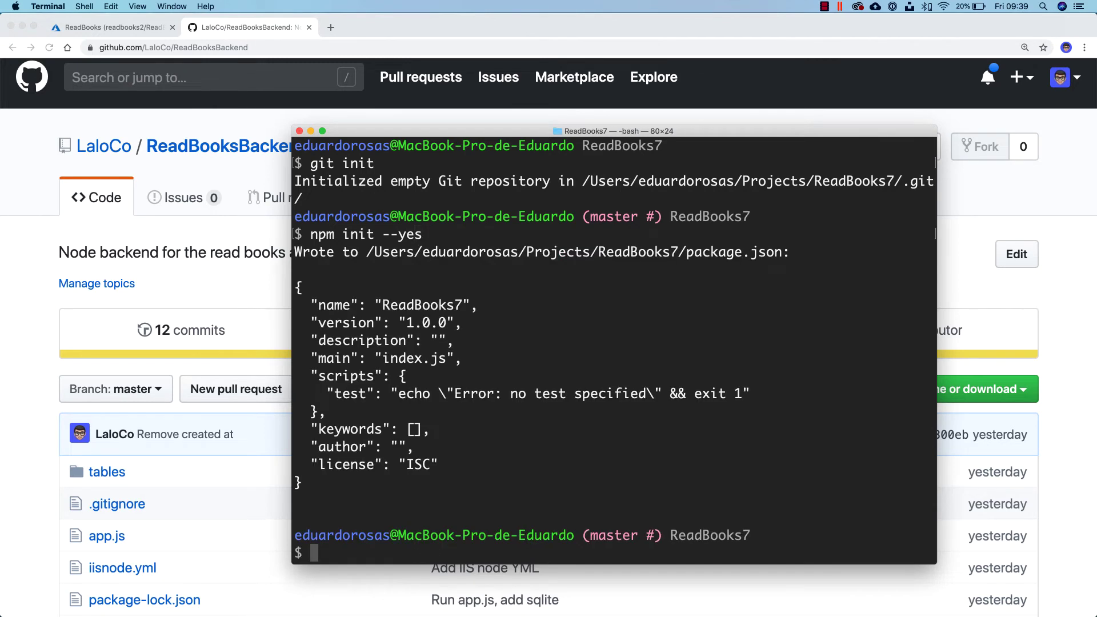
pyautogui.moveTo(689, 252); pyautogui.dragTo(781, 252)
pyautogui.moveTo(434, 138); pyautogui.dragTo(401, 85)
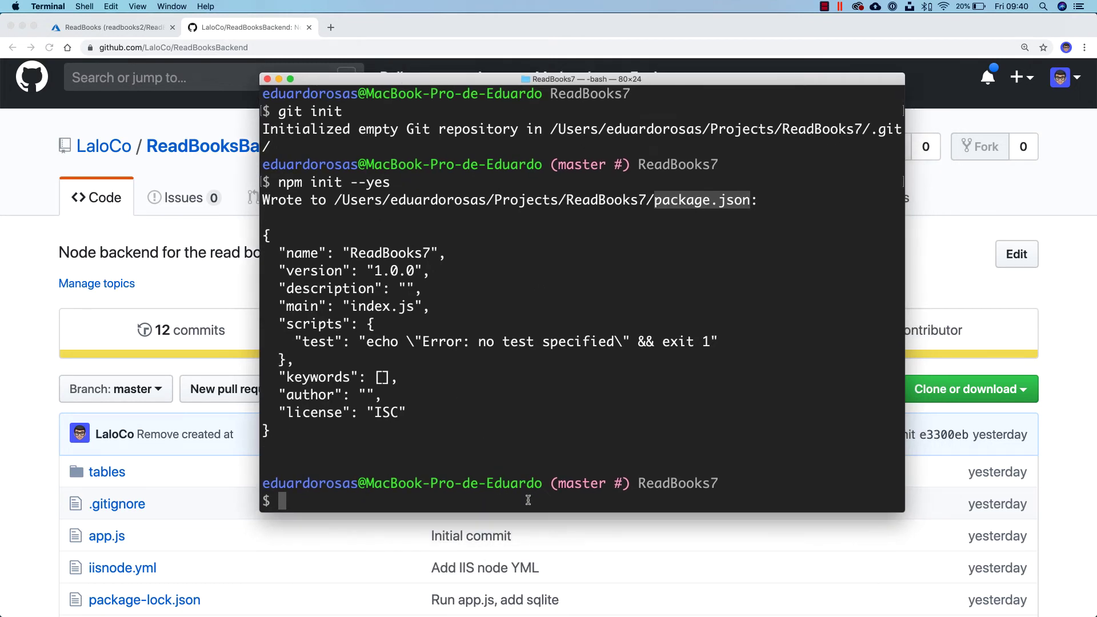
pyautogui.click(529, 500)
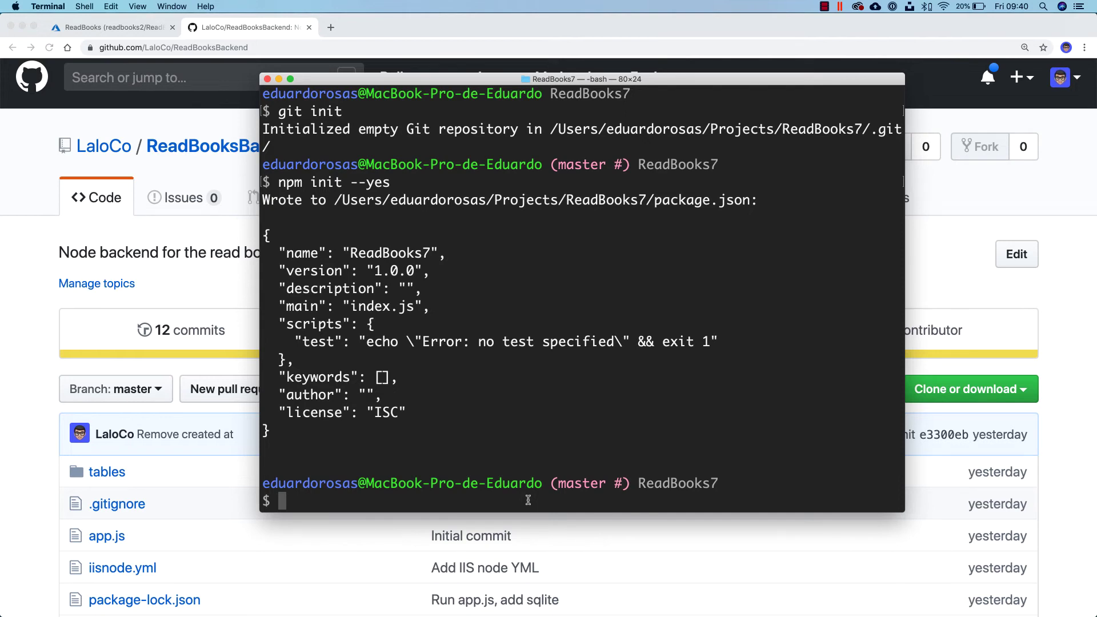
pyautogui.write('code .')
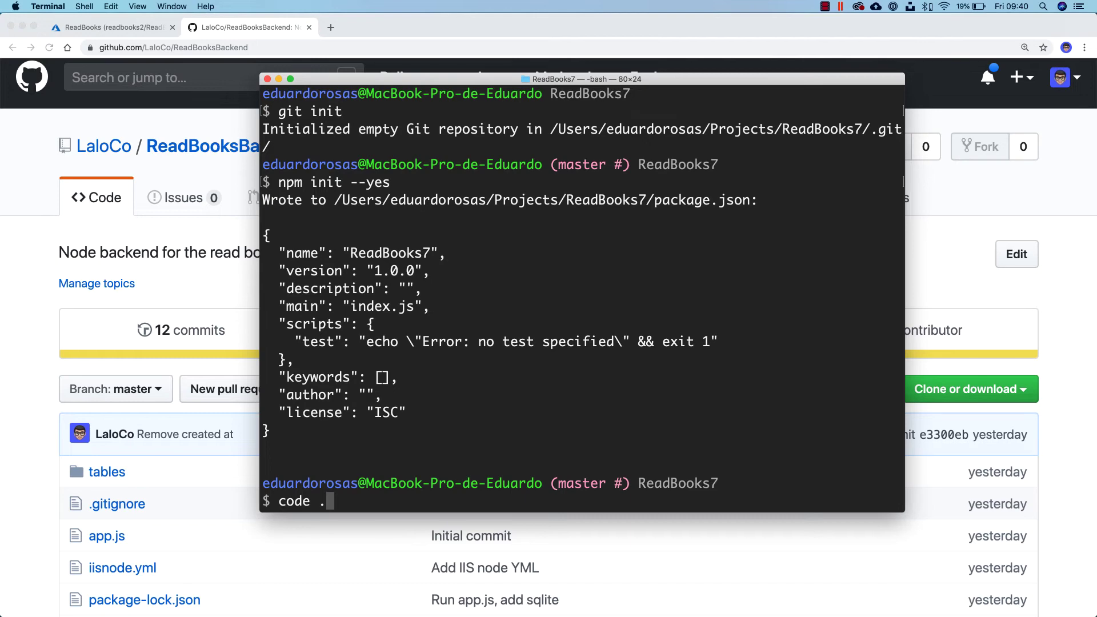
pyautogui.press('Return')
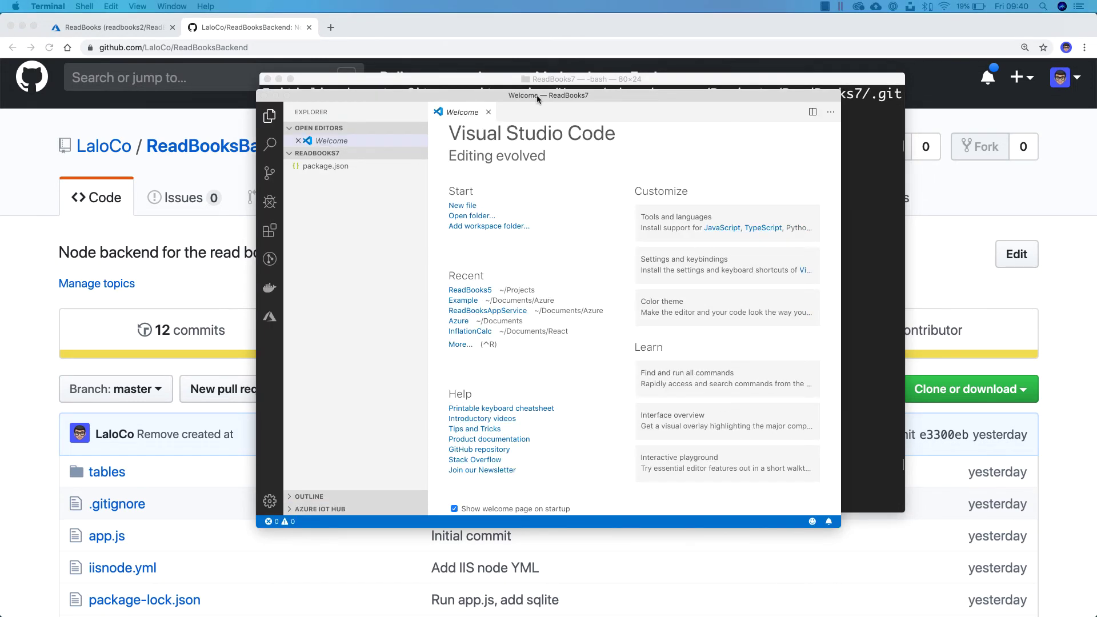
# Step: Maximize VS Code, close the Welcome page, and open package.json
pyautogui.doubleClick(537, 97)
pyautogui.click(233, 36)
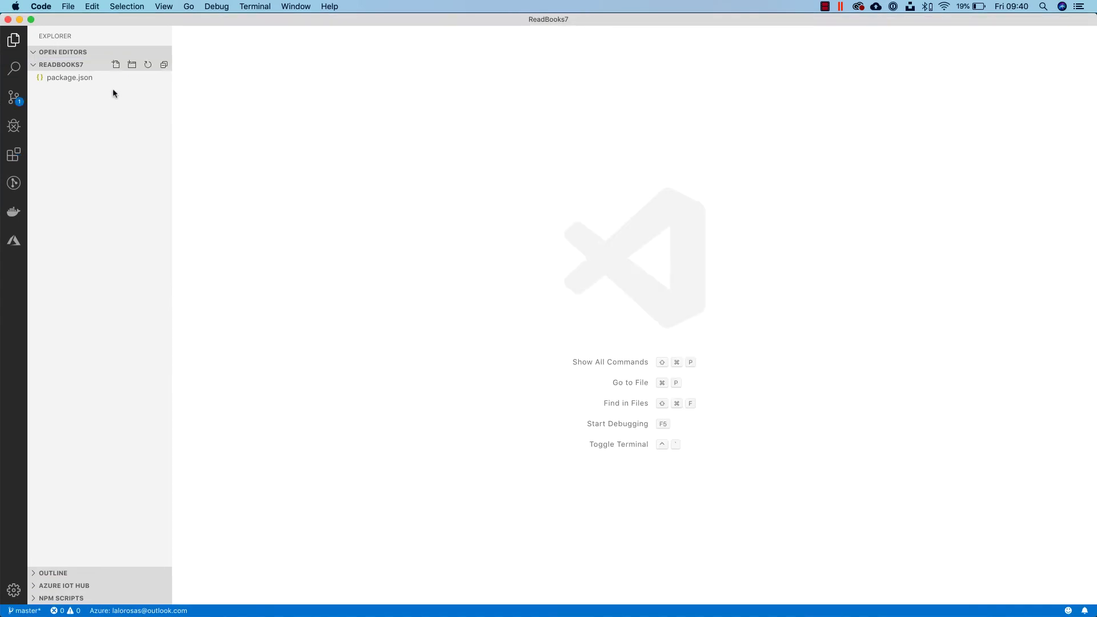
pyautogui.press('super+equal')
pyautogui.press('super+equal')
pyautogui.press('super+equal')
pyautogui.press('super+equal')
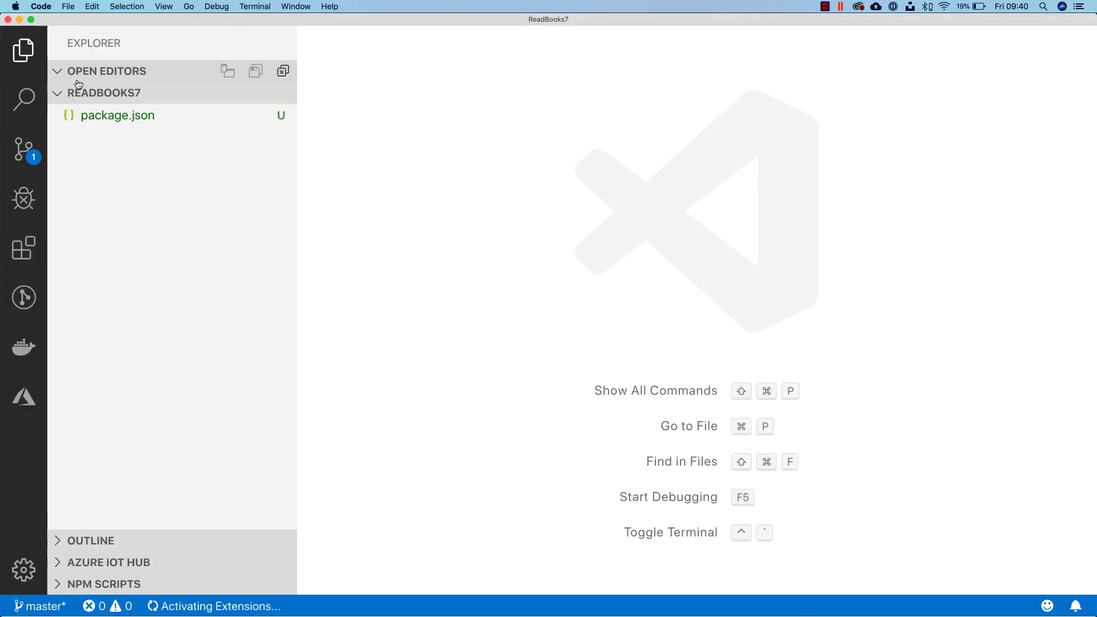
pyautogui.click(182, 134)
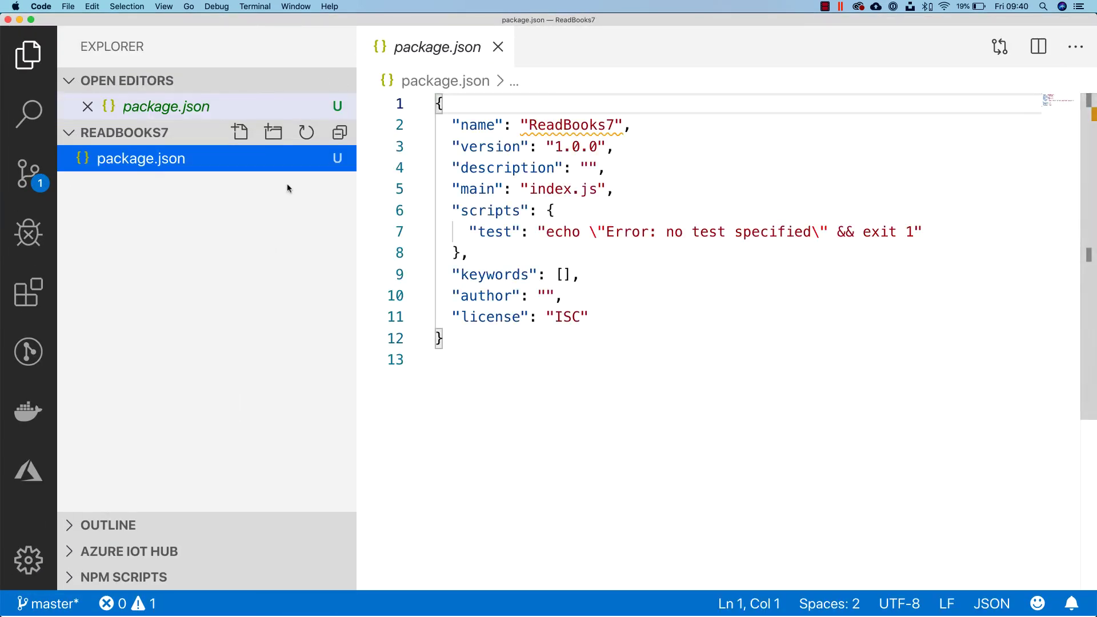
pyautogui.press('super+minus')
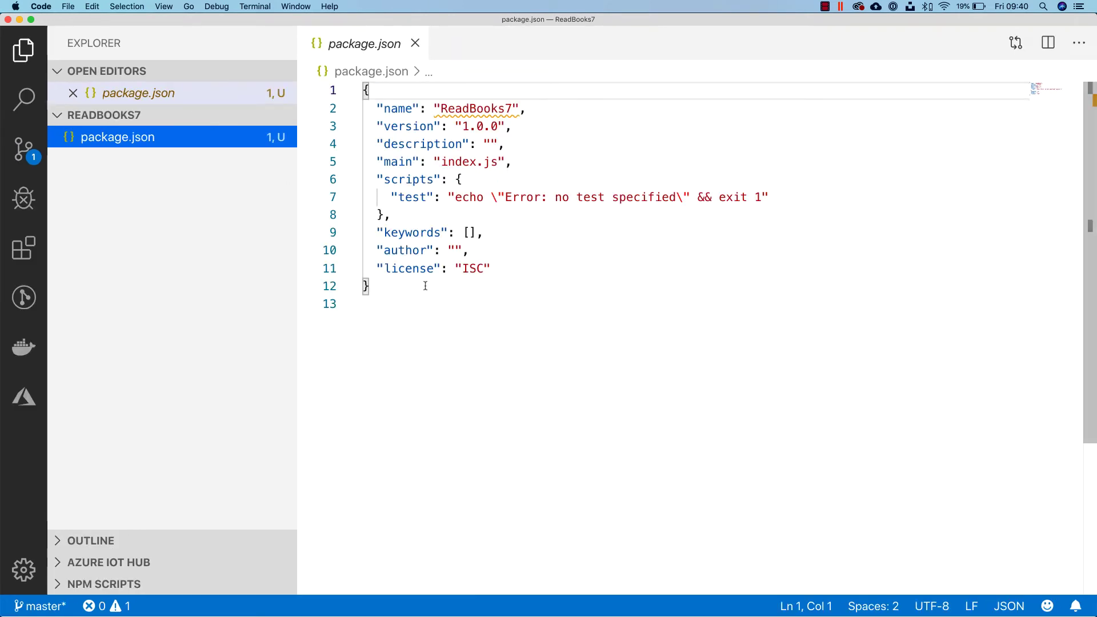
# Step: Change package.json's license from ISC to MIT, save, and bring Terminal forward
pyautogui.doubleClick(471, 269)
pyautogui.write('MIT')
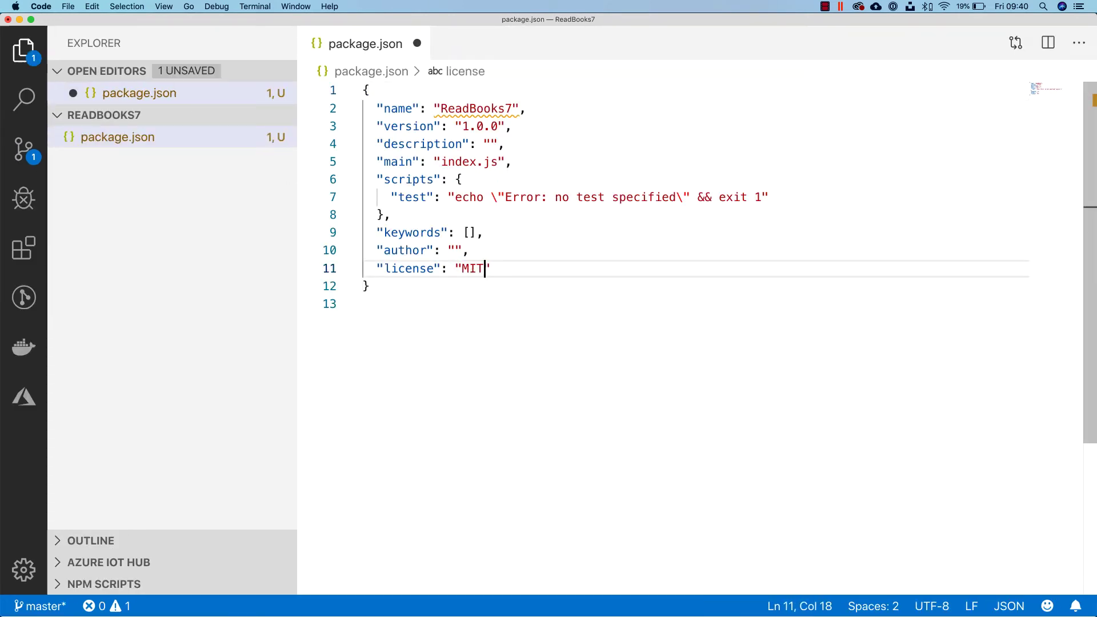
pyautogui.press('super+s')
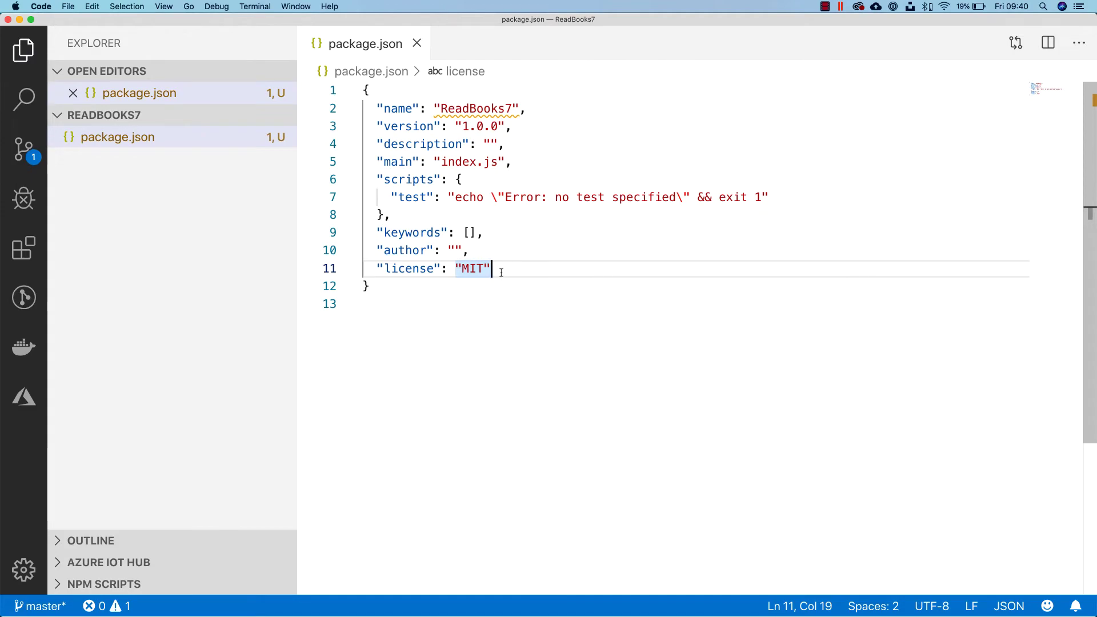
pyautogui.hotkey('ctrl', 'Up')
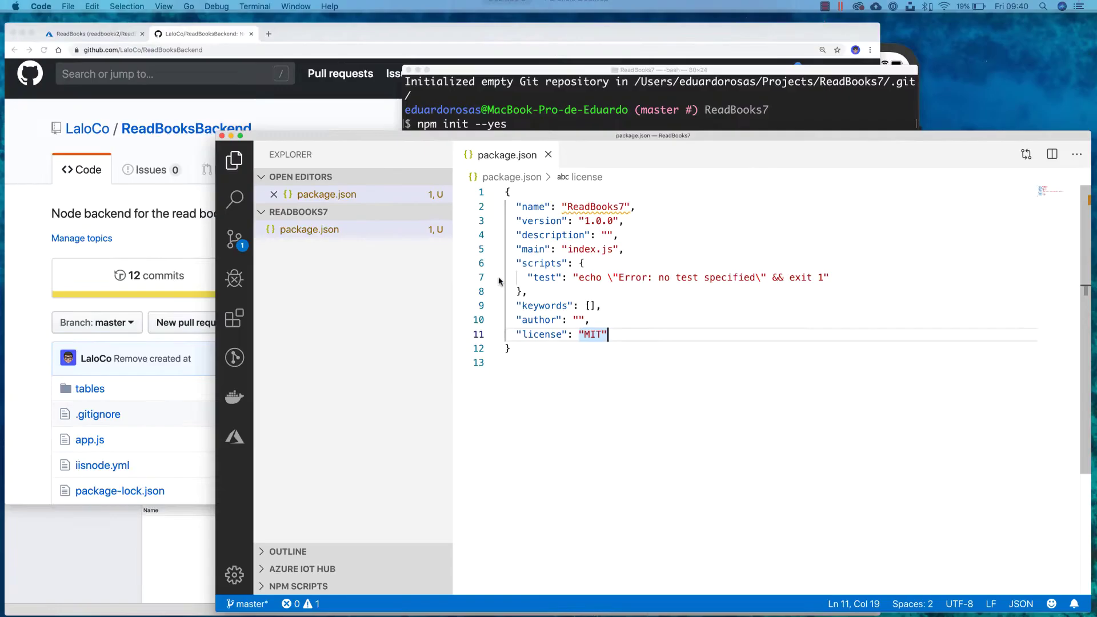
pyautogui.click(566, 320)
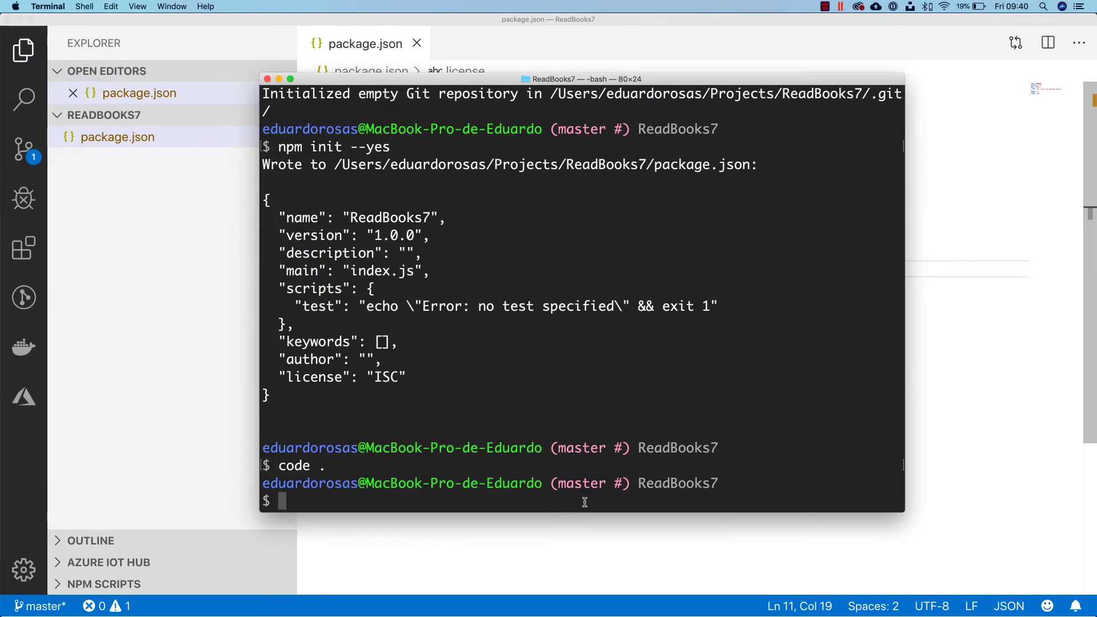
# Step: Install express and azure-mobile-apps with npm install --save, then return to VS Code
pyautogui.write('npm')
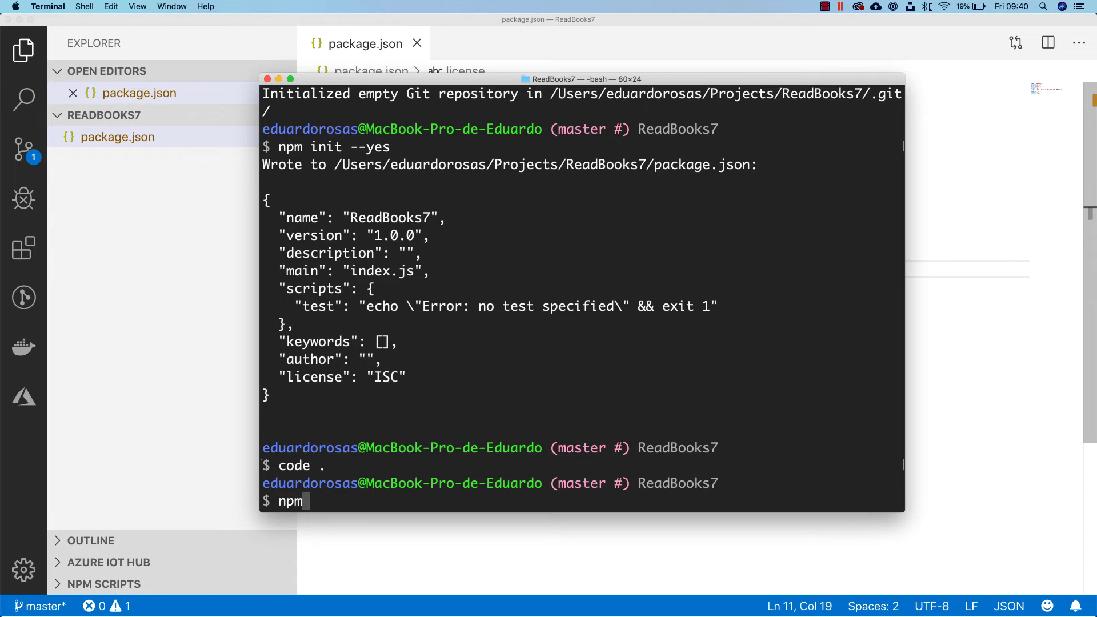
pyautogui.write(' install expr')
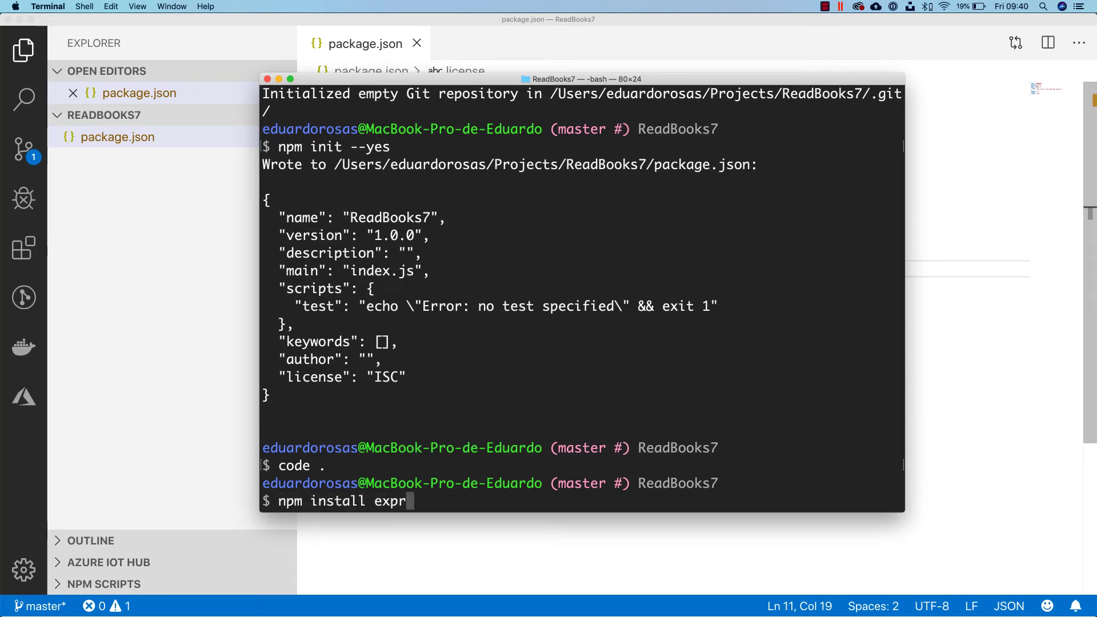
pyautogui.write('ess azure-mobile-apps')
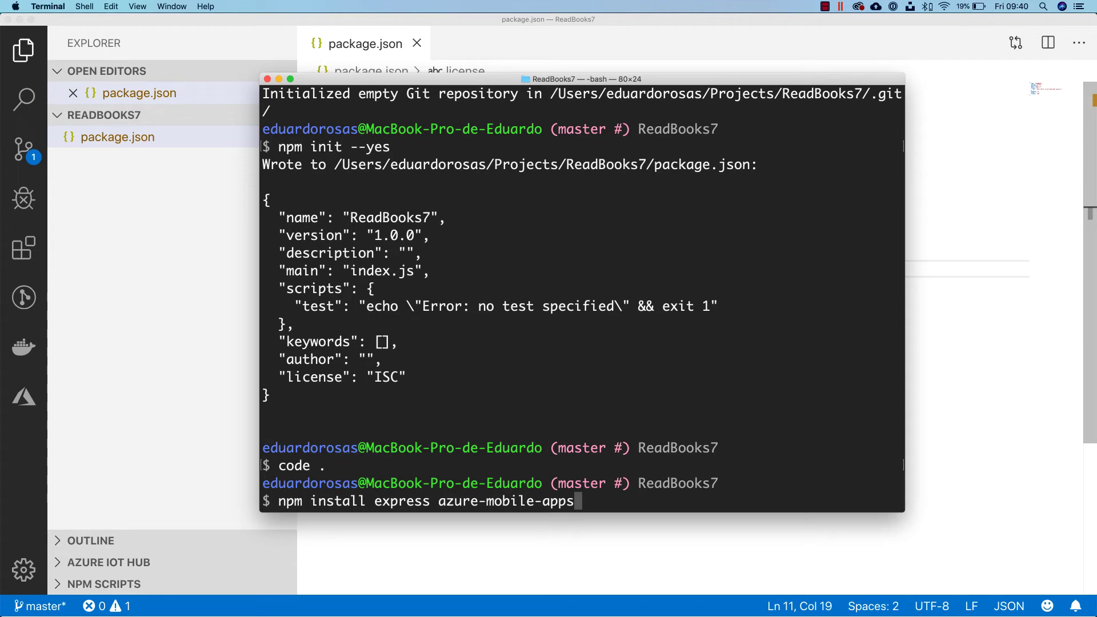
pyautogui.write('--save')
pyautogui.press('Return')
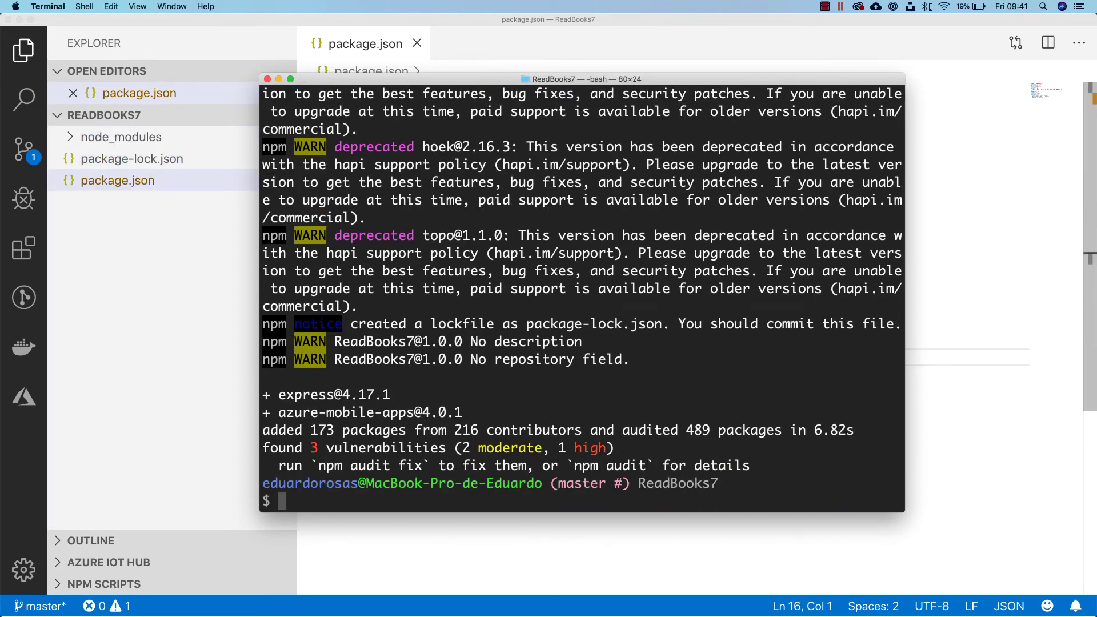
pyautogui.click(177, 336)
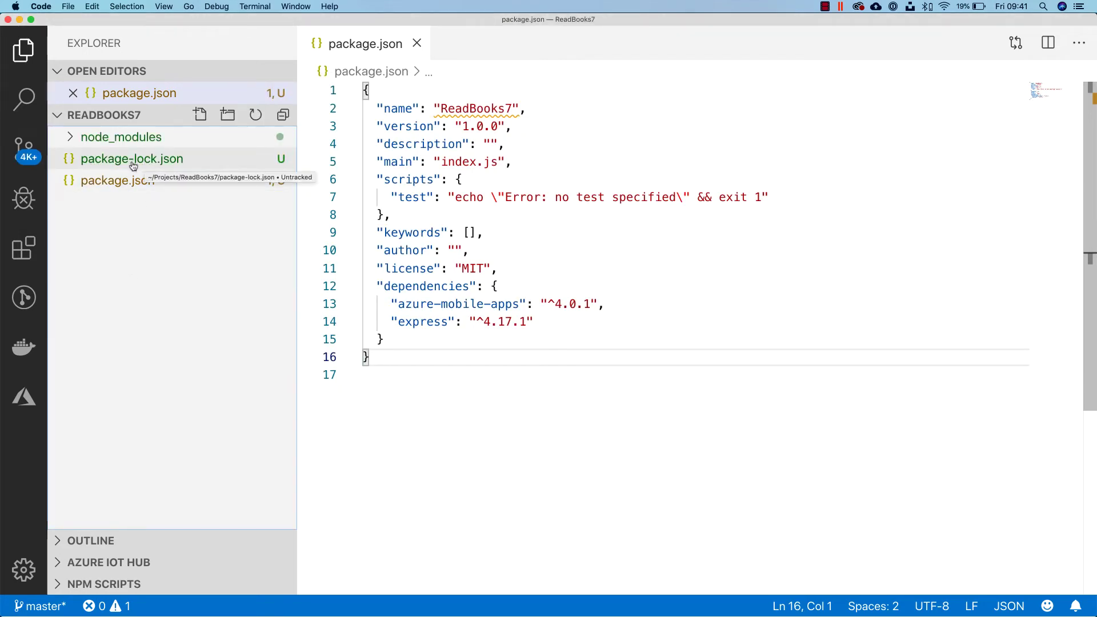
# Step: Inspect the installed packages in node_modules, then bring Chrome to the front
pyautogui.click(71, 141)
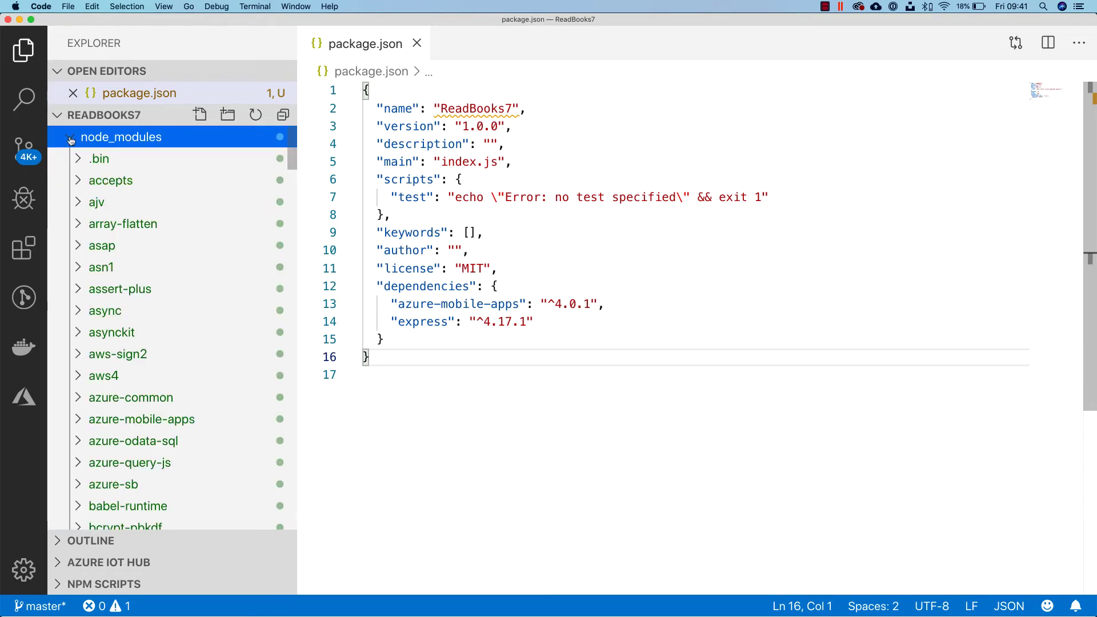
pyautogui.click(71, 140)
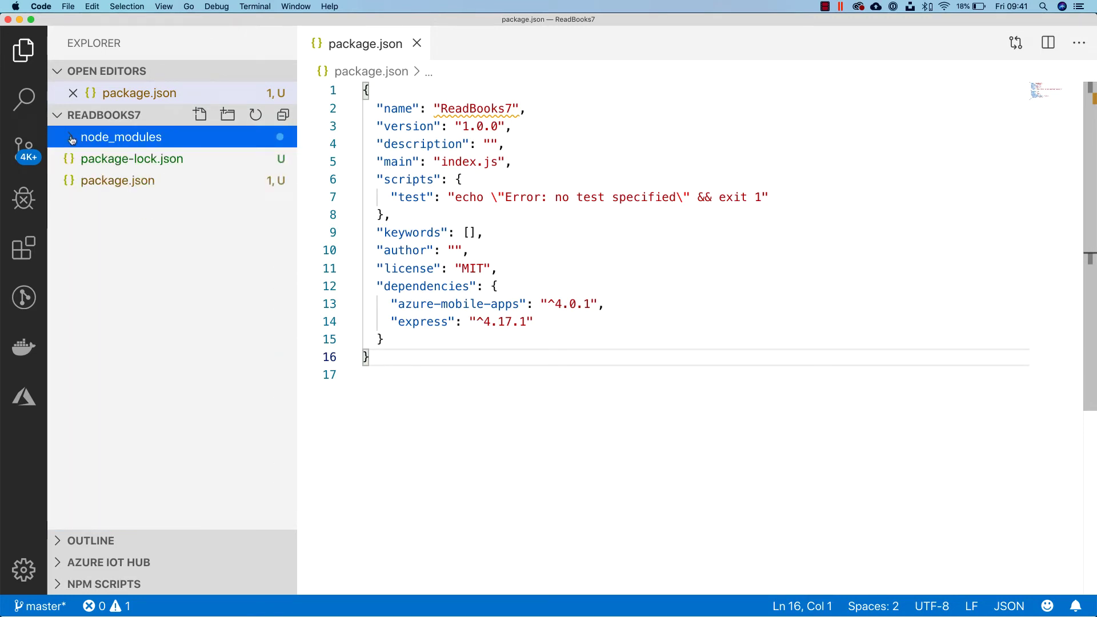
pyautogui.click(71, 140)
pyautogui.click(72, 140)
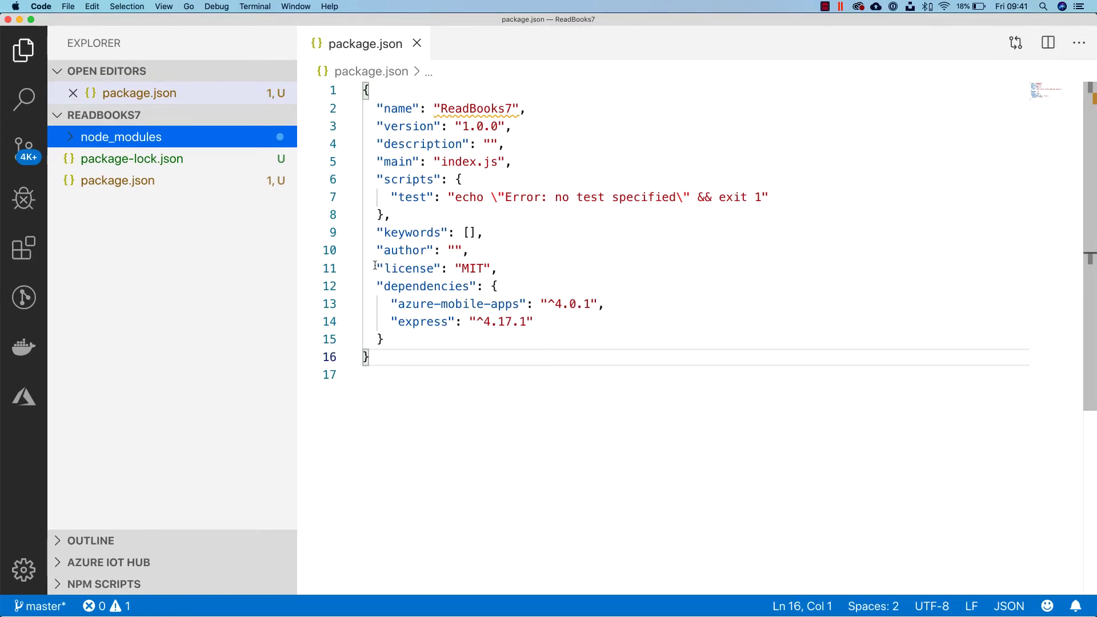
pyautogui.hotkey('ctrl', 'Up')
pyautogui.click(334, 29)
# Step: Generate a Node .gitignore template on gitignore.io in a new tab
pyautogui.click(332, 27)
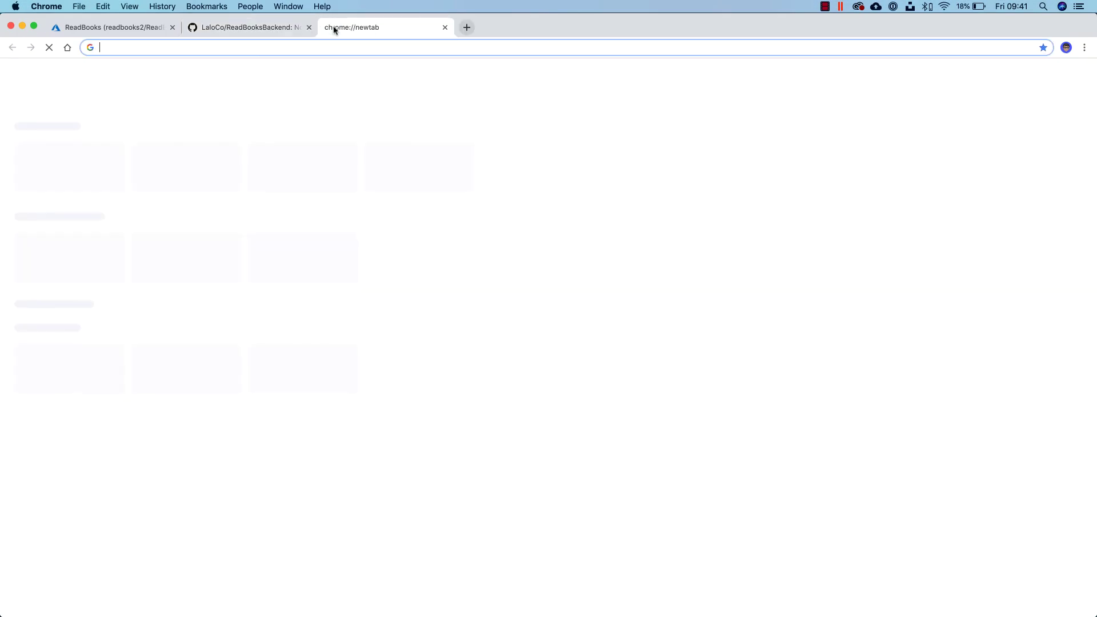
pyautogui.write('giti')
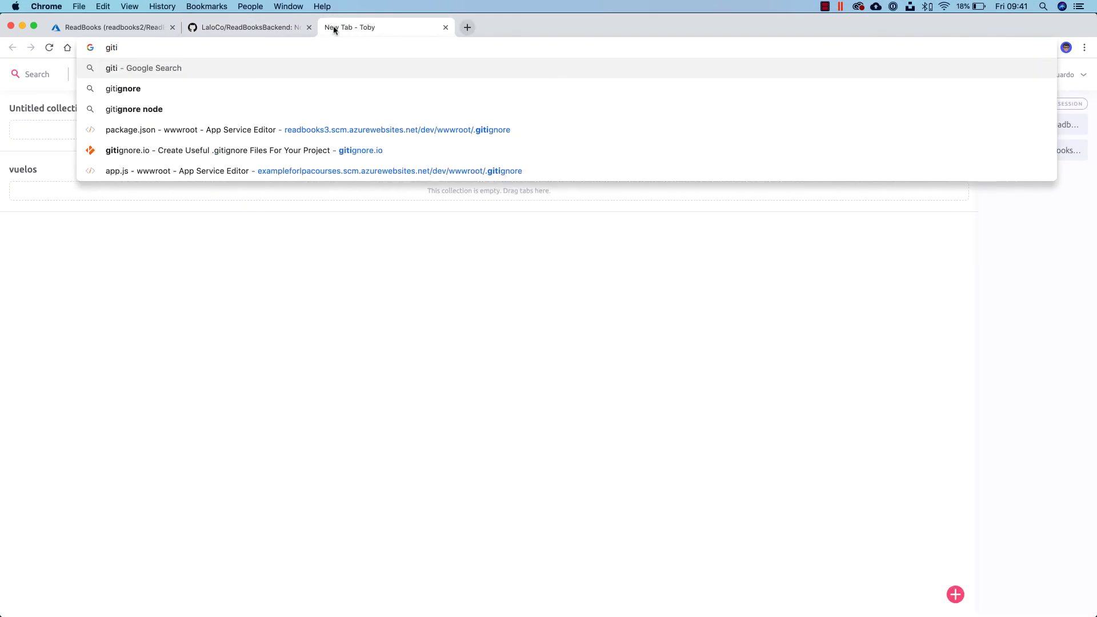
pyautogui.press('Down')
pyautogui.press('Down')
pyautogui.press('Down')
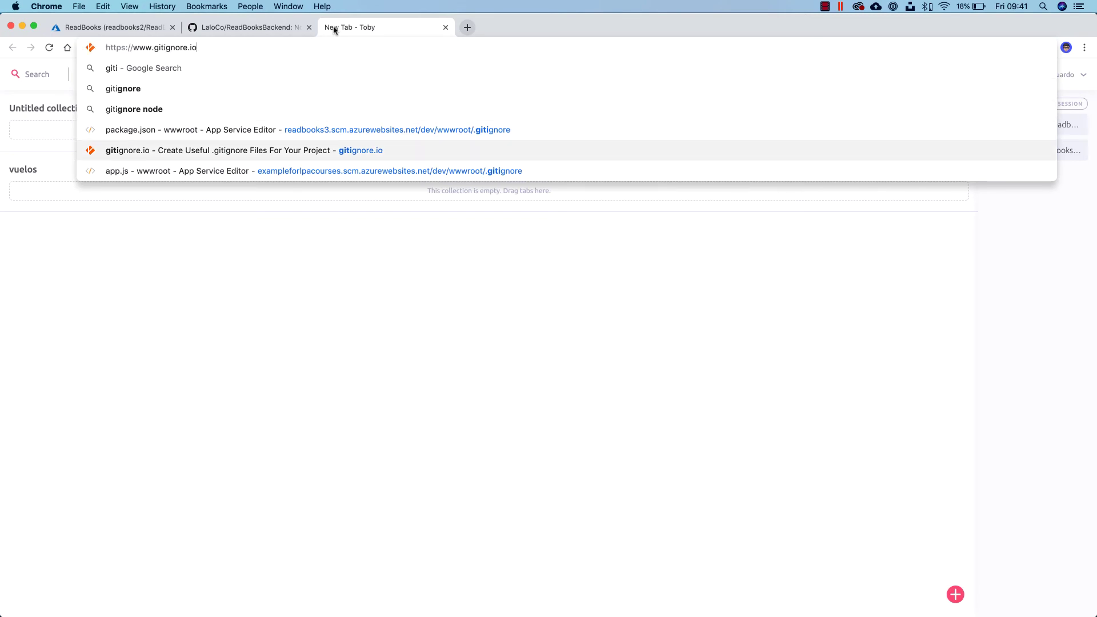
pyautogui.press('Return')
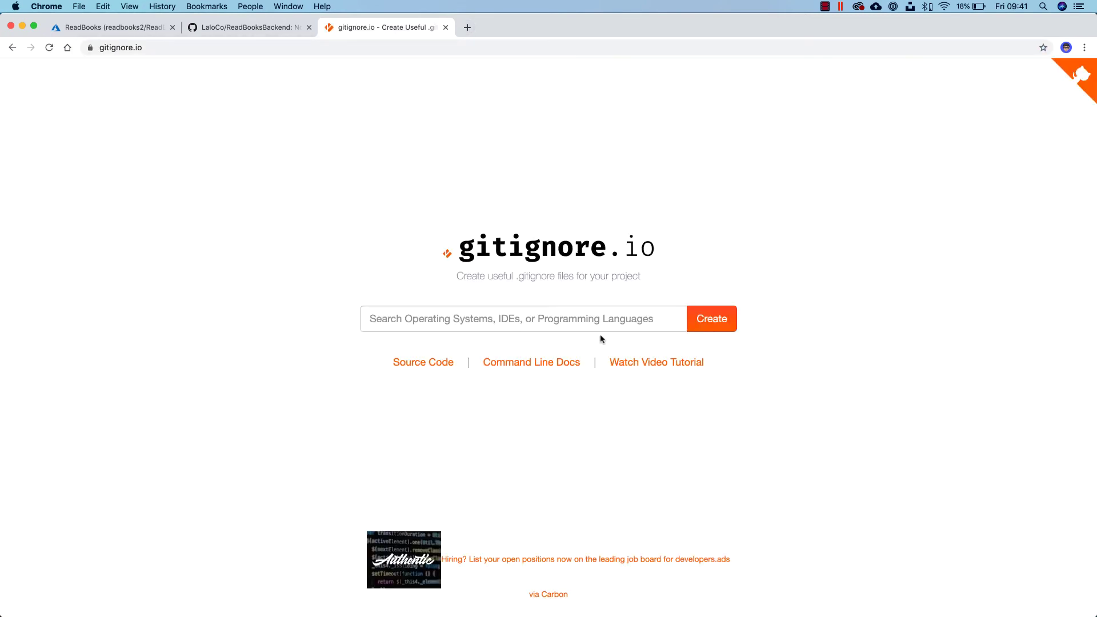
pyautogui.click(596, 321)
pyautogui.write('no')
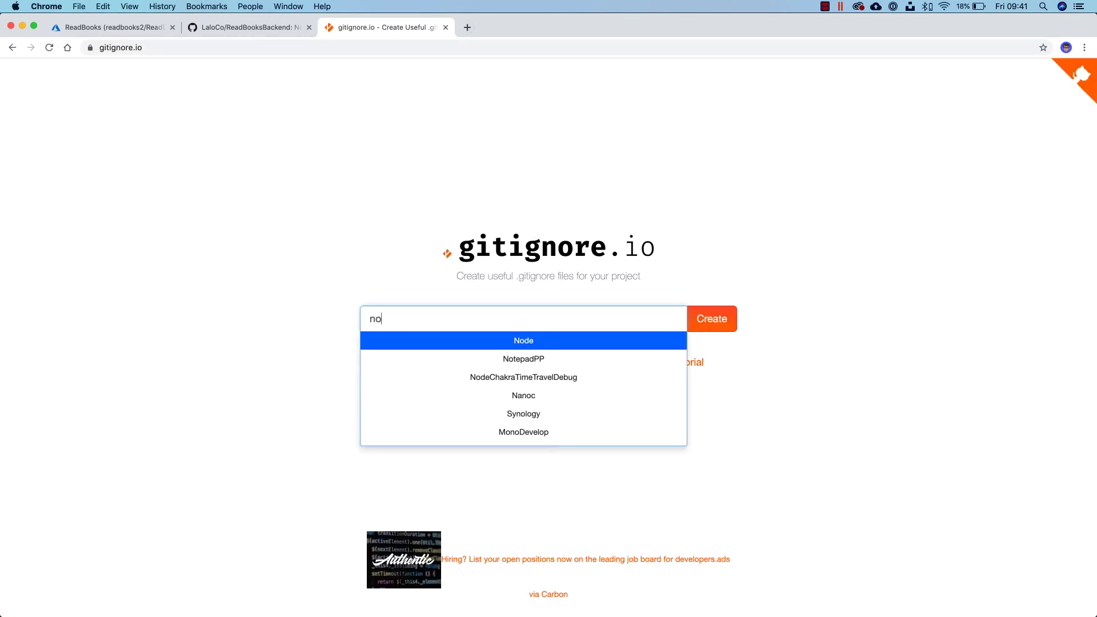
pyautogui.click(517, 342)
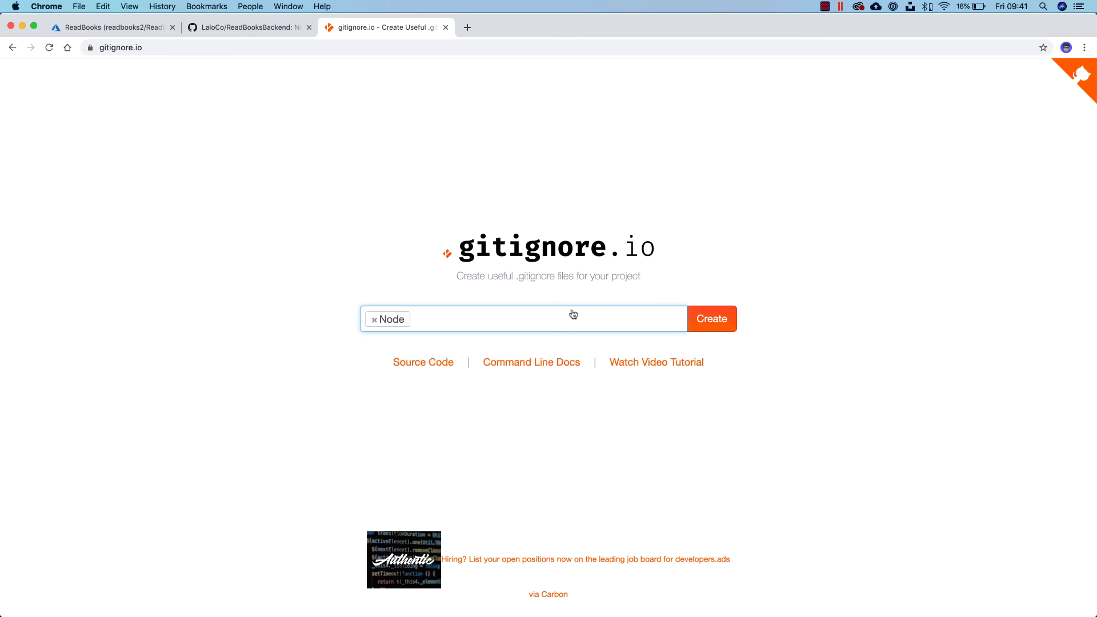
pyautogui.click(709, 318)
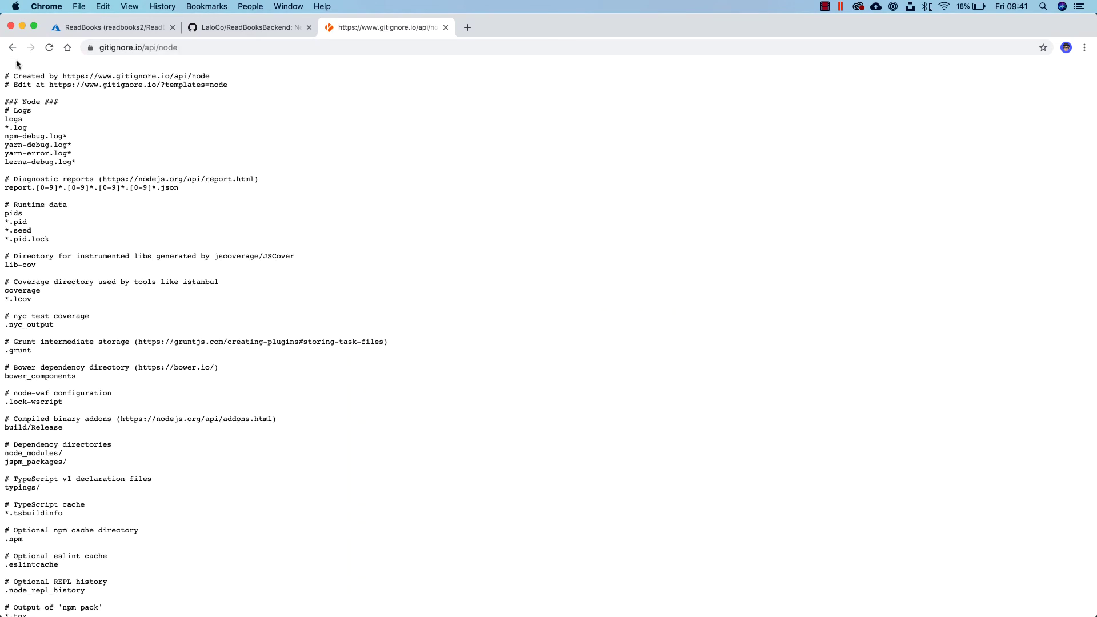
# Step: Select the whole generated template text and close the gitignore.io tab
pyautogui.moveTo(4, 72); pyautogui.dragTo(154, 318)
pyautogui.scroll(-10, 152, 311)
pyautogui.moveTo(169, 430); pyautogui.dragTo(212, 612)
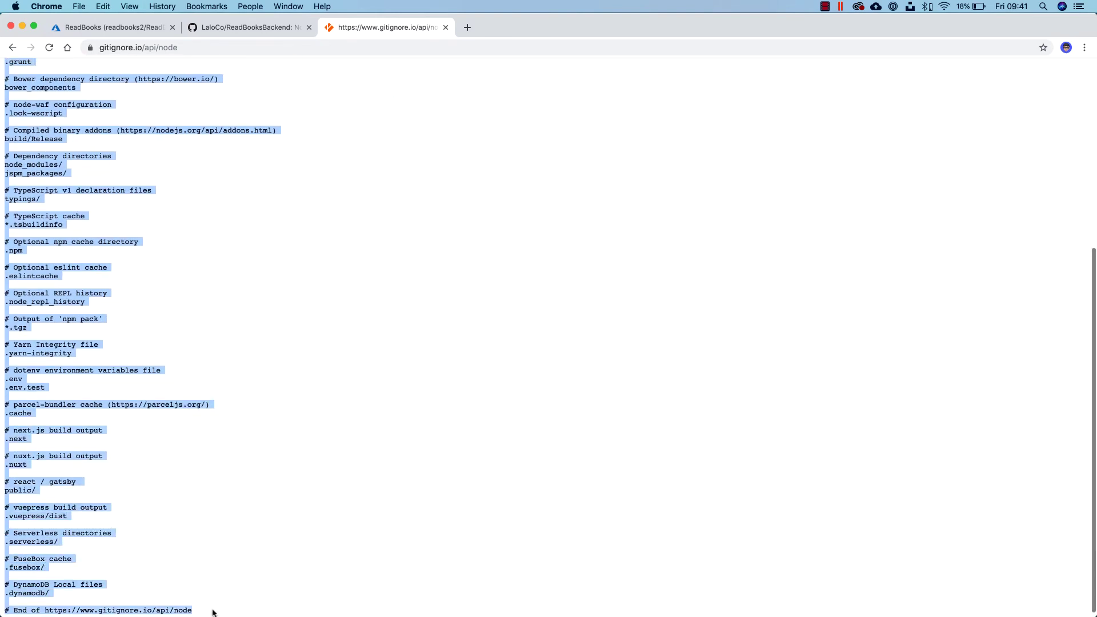
pyautogui.click(446, 27)
pyautogui.hotkey('ctrl', 'Up')
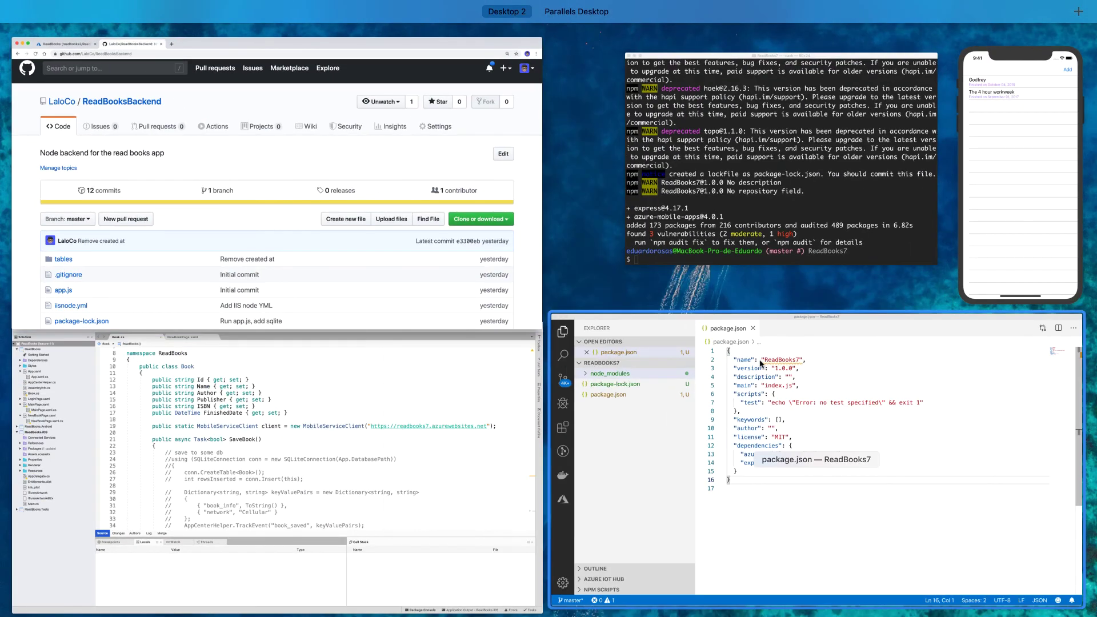
# Step: Create .gitignore in the project root and paste the Node template into it
pyautogui.click(809, 441)
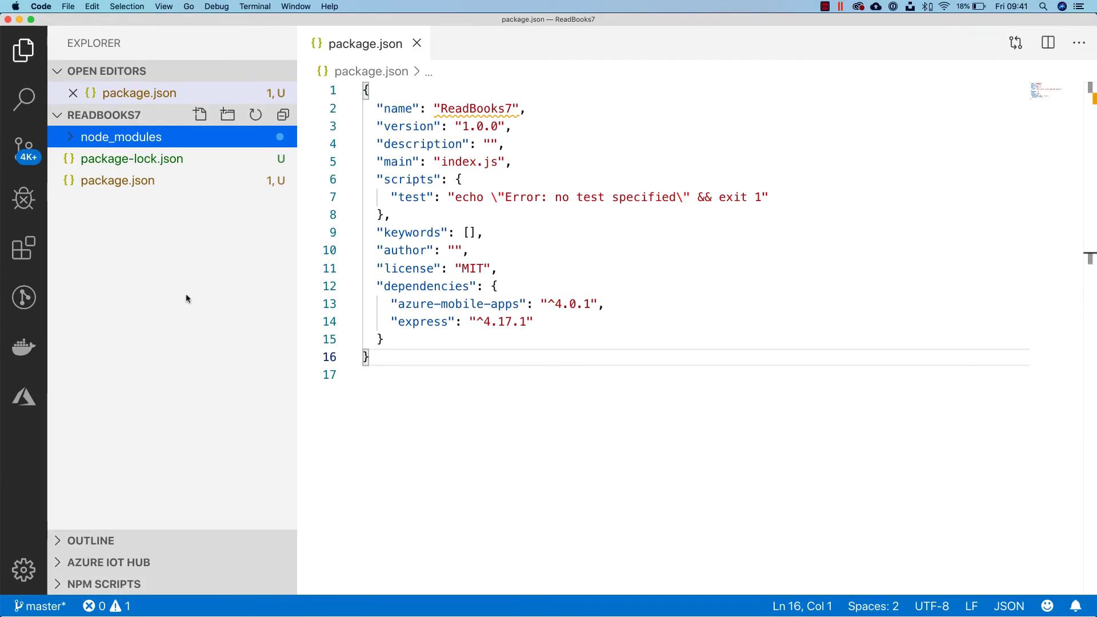
pyautogui.click(193, 301)
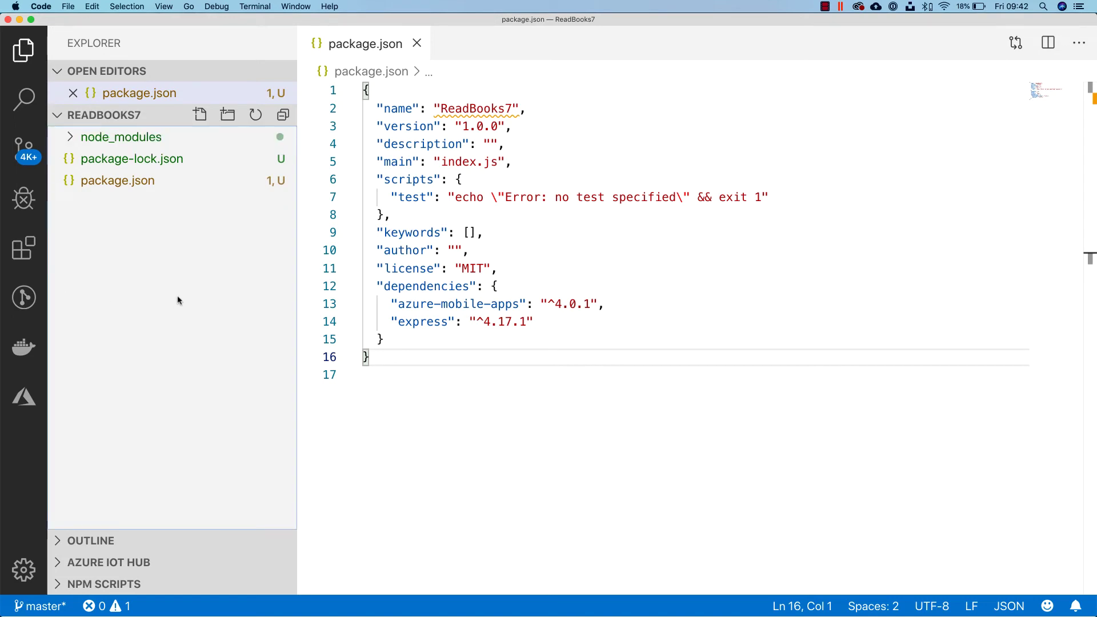
pyautogui.click(200, 115)
pyautogui.write('.giti')
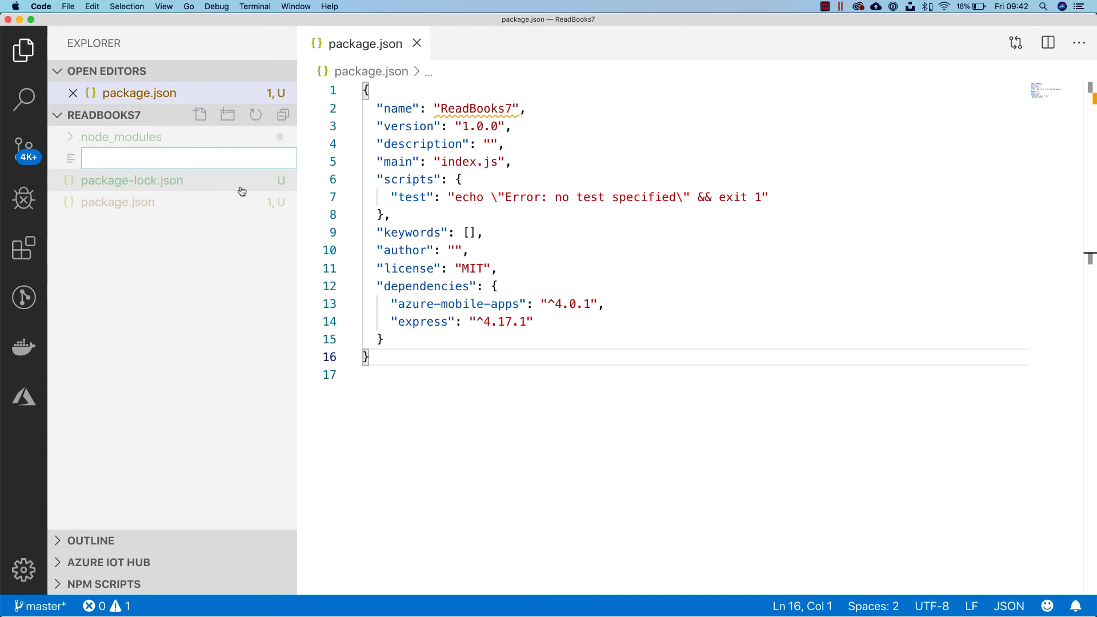
pyautogui.write('gnore')
pyautogui.press('Return')
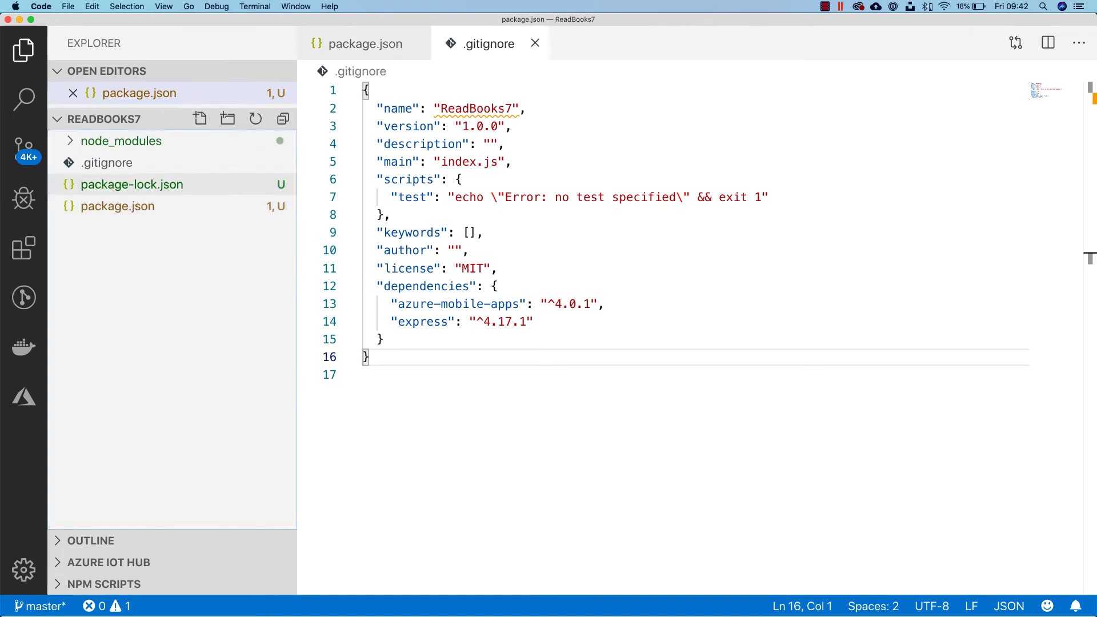
pyautogui.press('super+v')
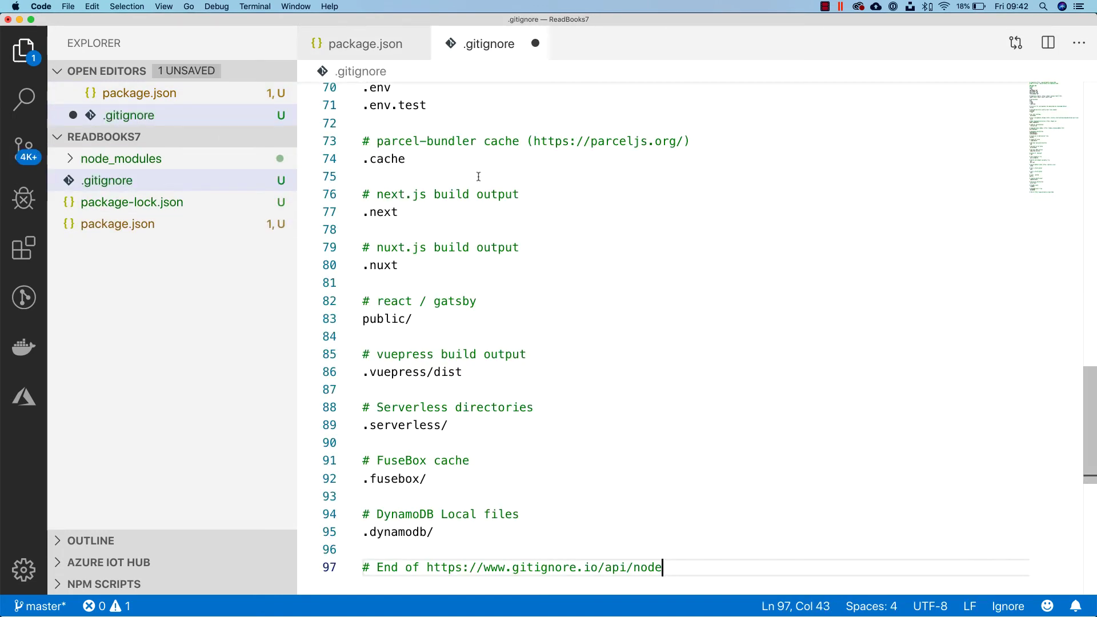
pyautogui.scroll(15, 475, 175)
pyautogui.scroll(-1, 472, 175)
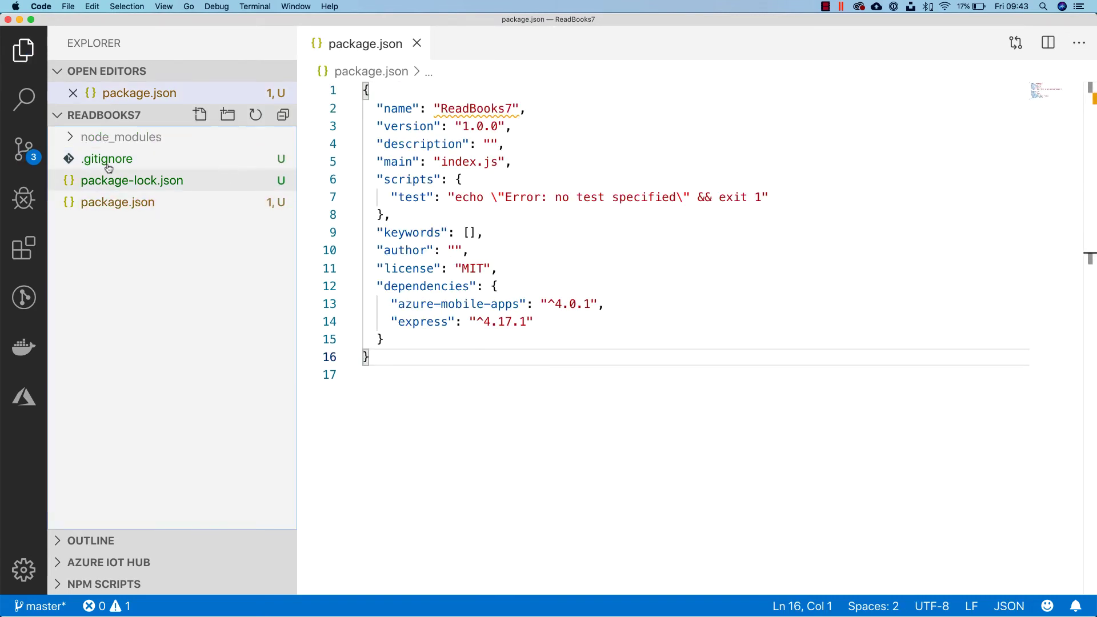
# Step: Add an empty app.js file to the project and switch to Chrome
pyautogui.click(200, 115)
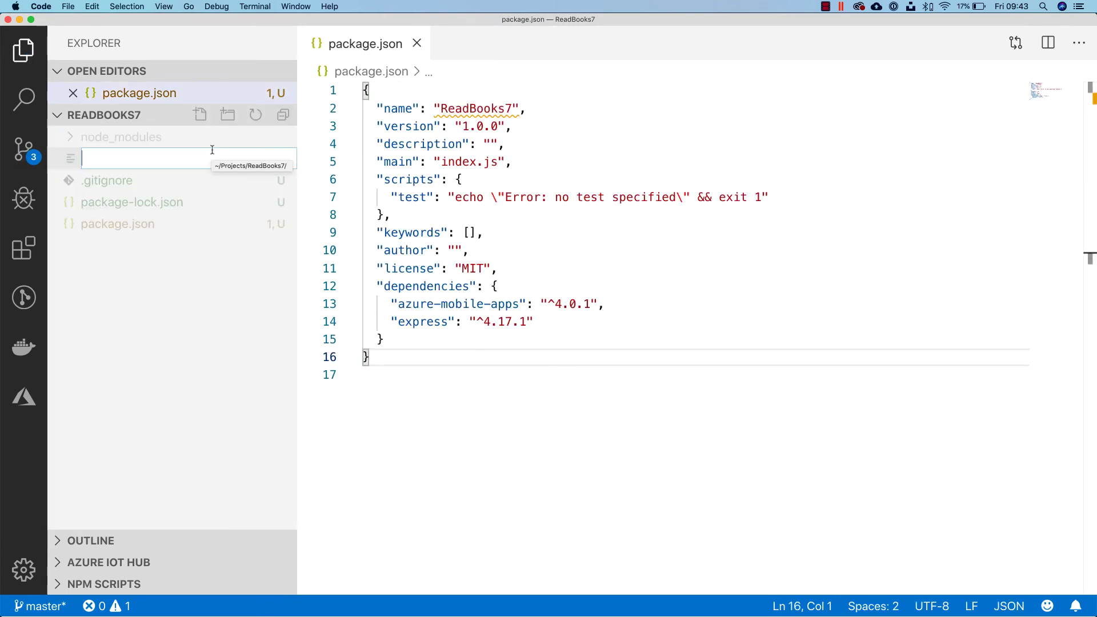
pyautogui.write('app.')
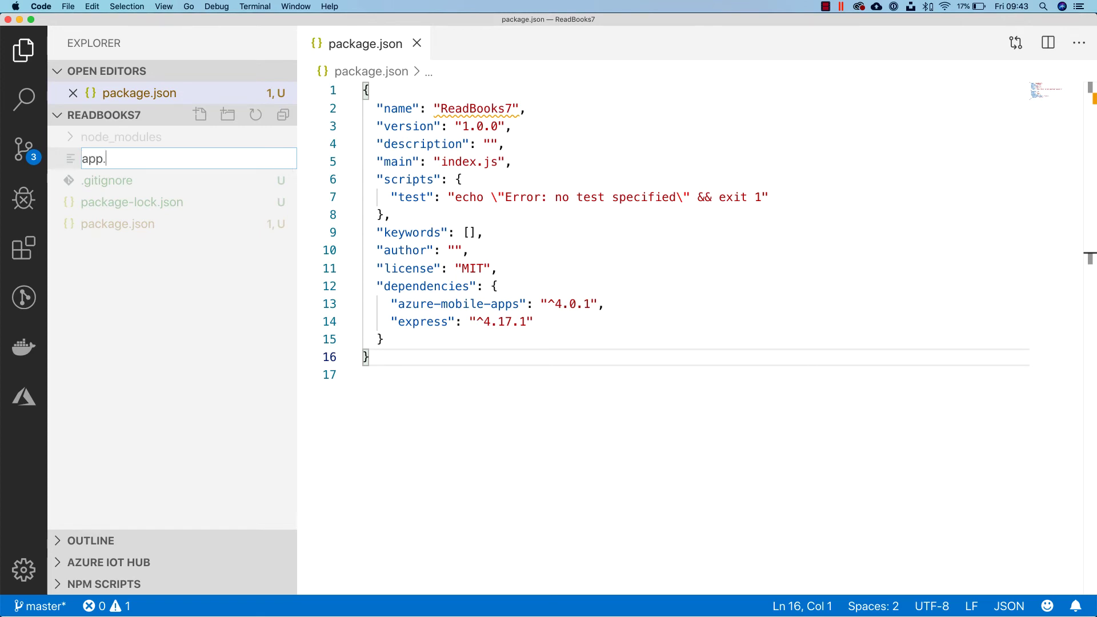
pyautogui.write('js')
pyautogui.press('Return')
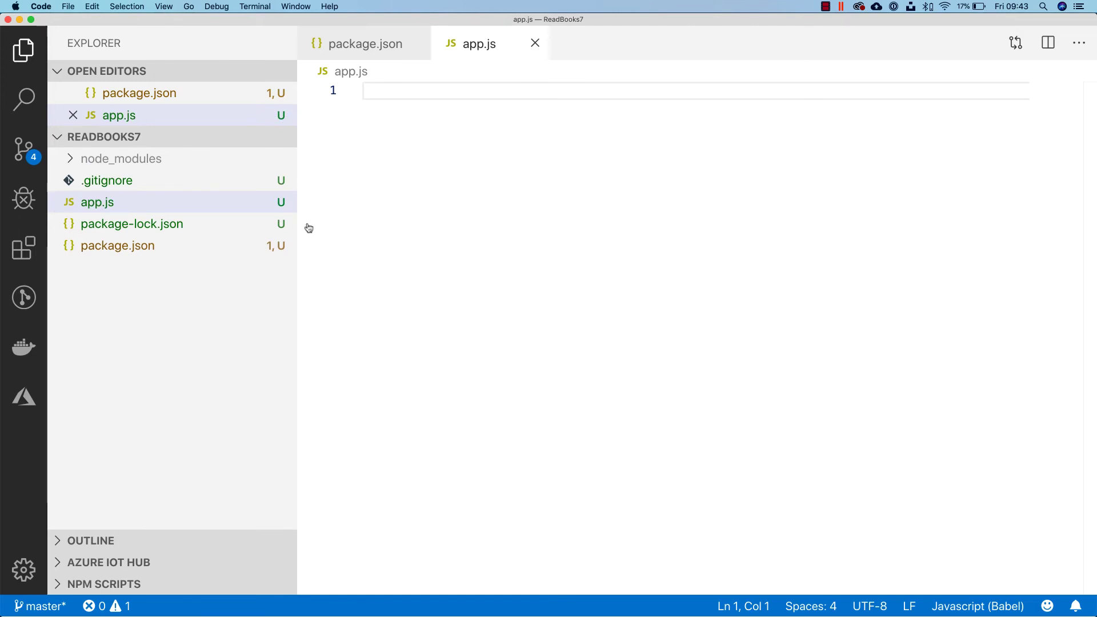
pyautogui.press('super+Tab')
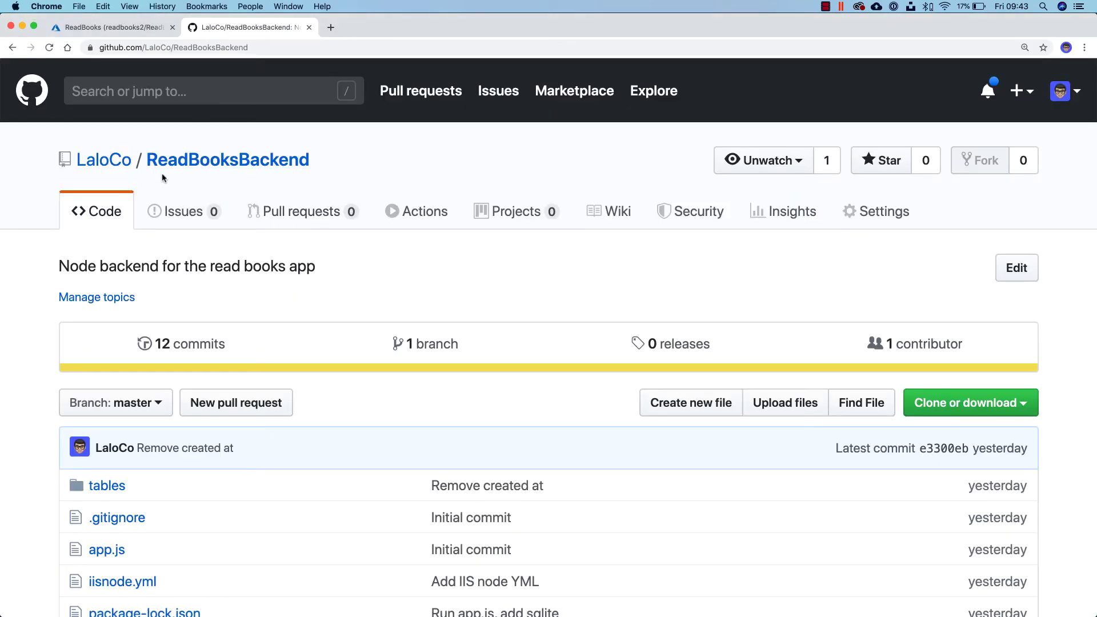
# Step: Open ReadBooksBackend's app.js on GitHub and copy its entire 37-line code
pyautogui.scroll(-5, 64, 169)
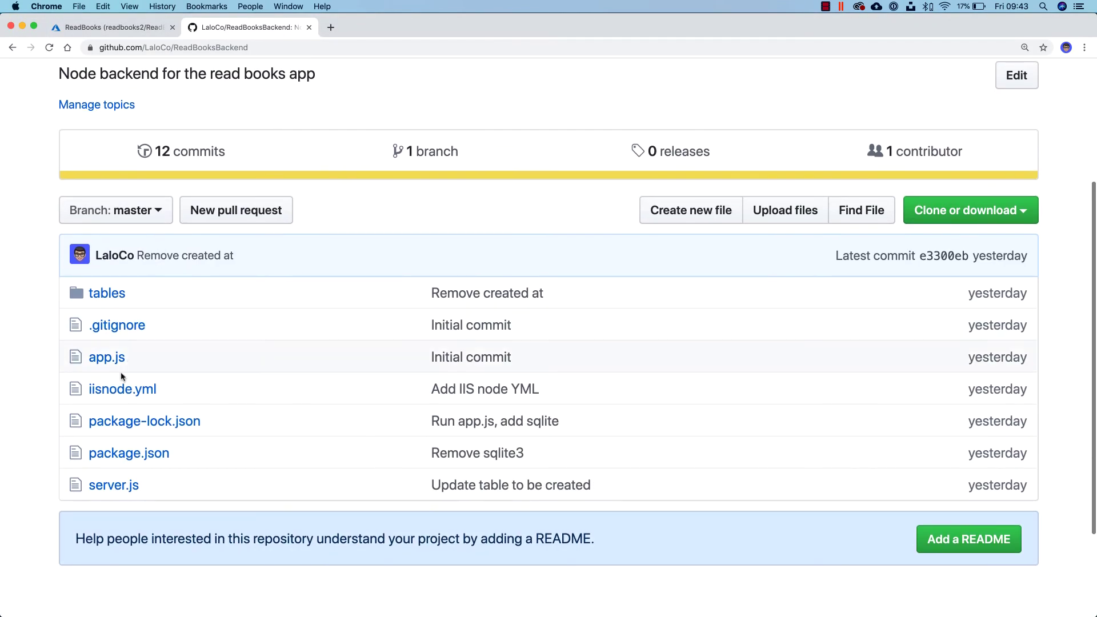
pyautogui.click(114, 359)
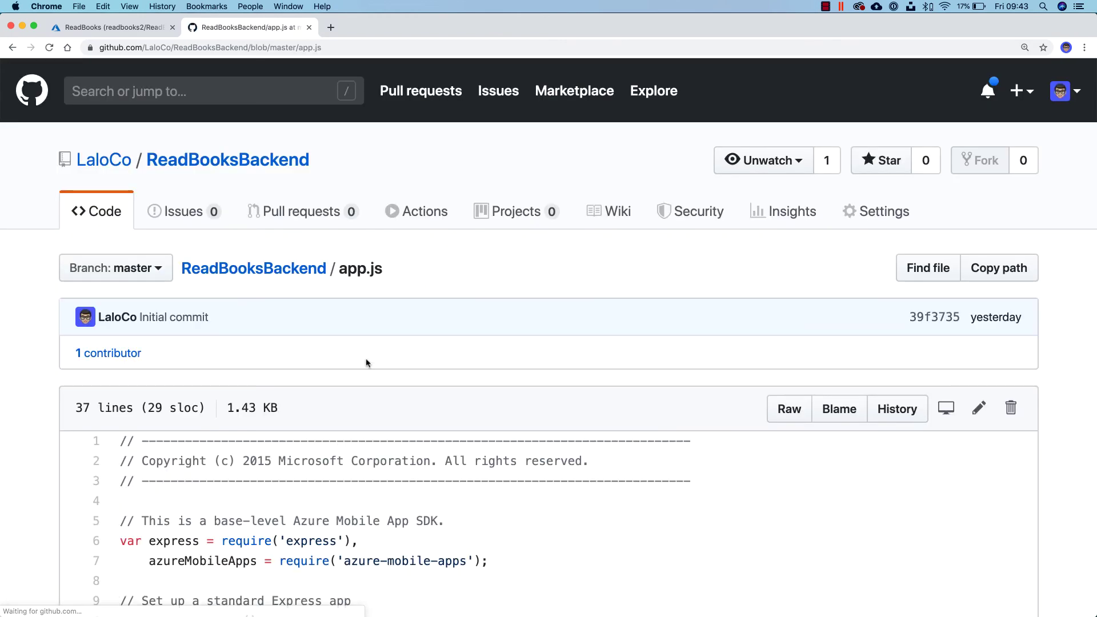
pyautogui.scroll(-5, 141, 190)
pyautogui.scroll(-1, 140, 190)
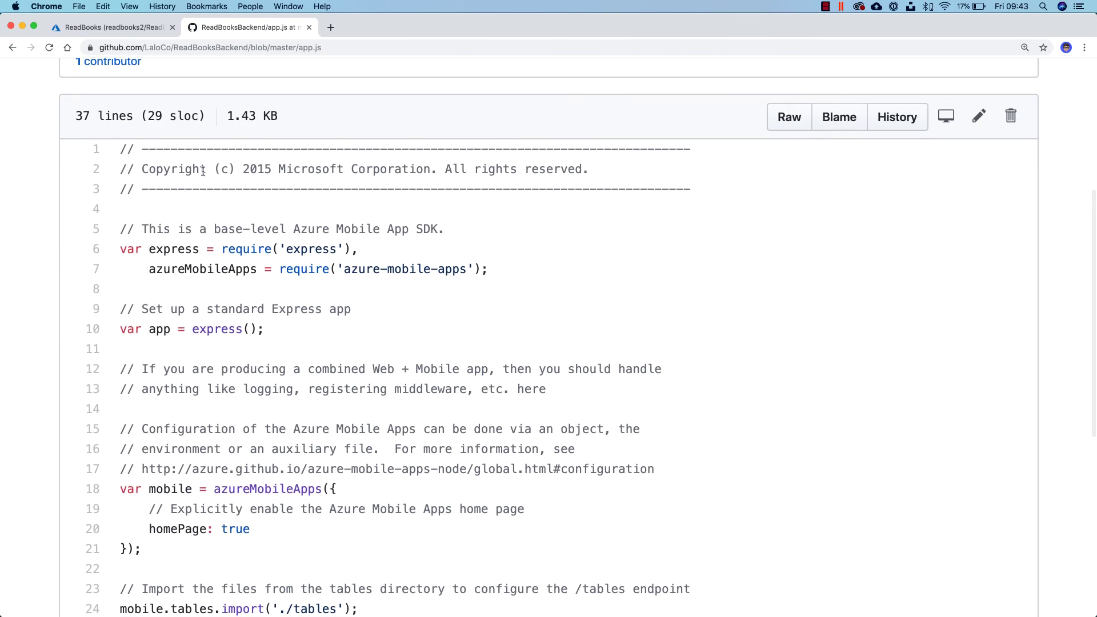
pyautogui.moveTo(144, 167); pyautogui.dragTo(595, 166)
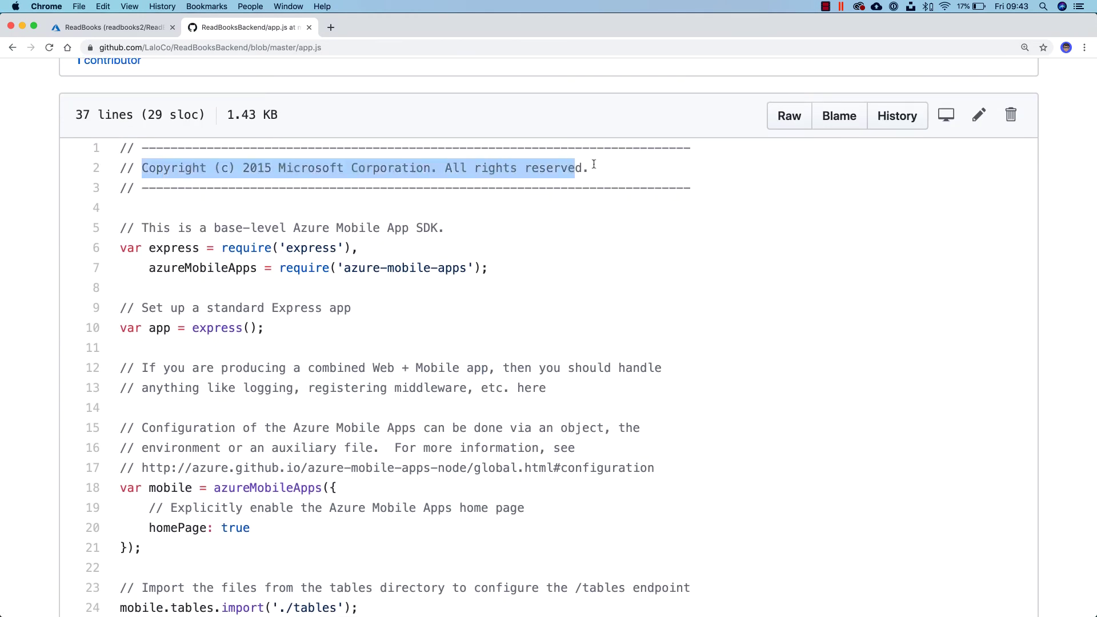
pyautogui.scroll(1, 138, 194)
pyautogui.moveTo(121, 149); pyautogui.dragTo(203, 449)
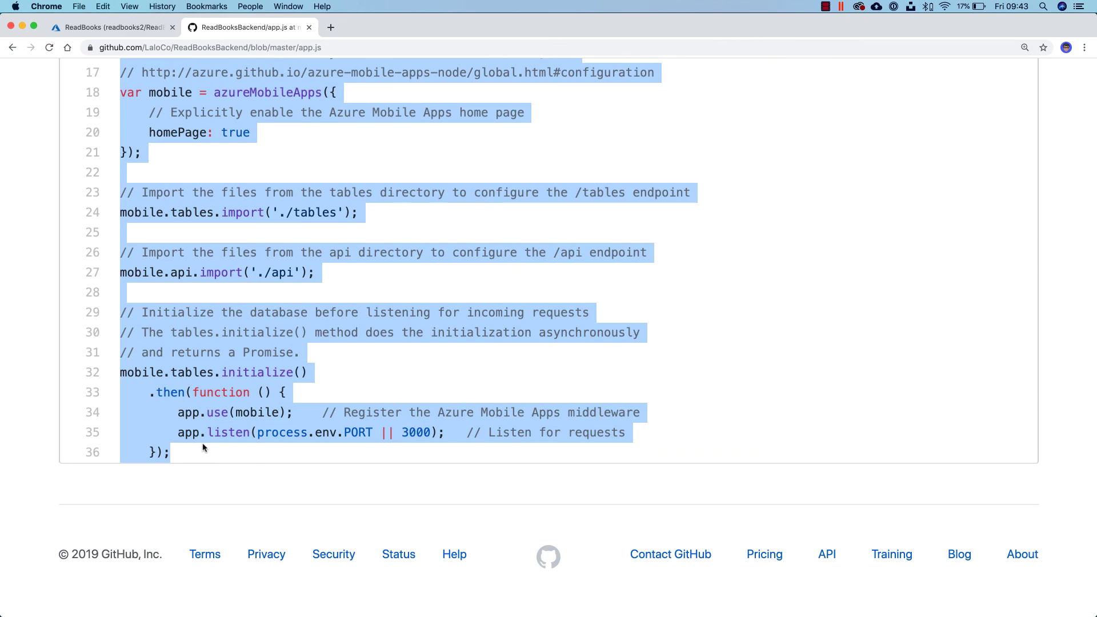
pyautogui.press('super+Tab')
# Step: Paste the Azure Mobile Apps server code into app.js and review its api import, app.use(mobile) and app.listen lines
pyautogui.press('super+v')
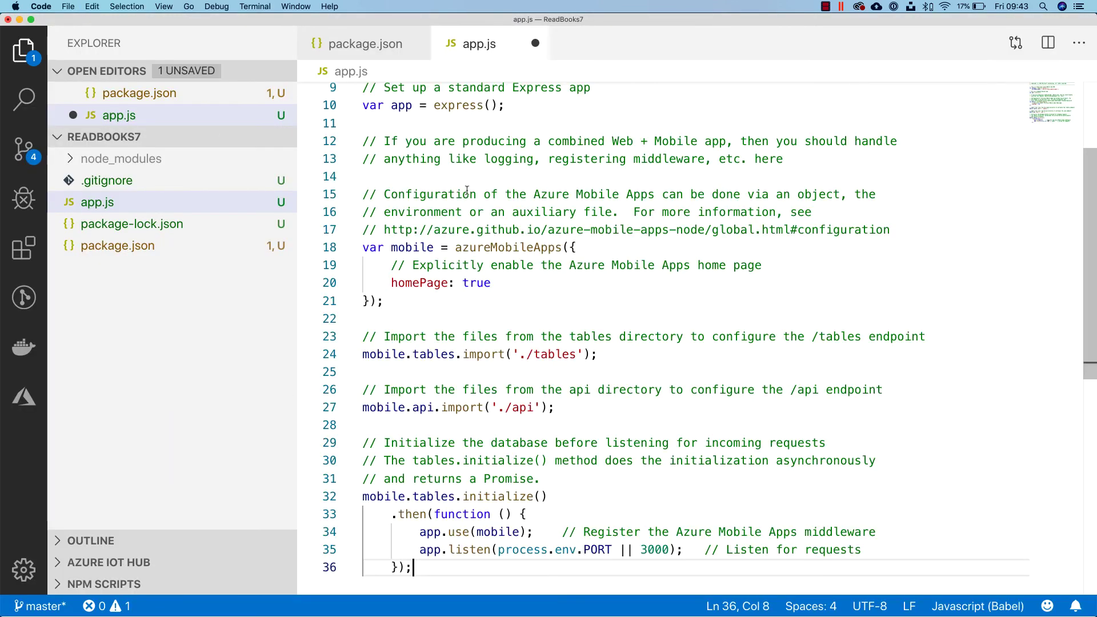
pyautogui.scroll(-3, 468, 299)
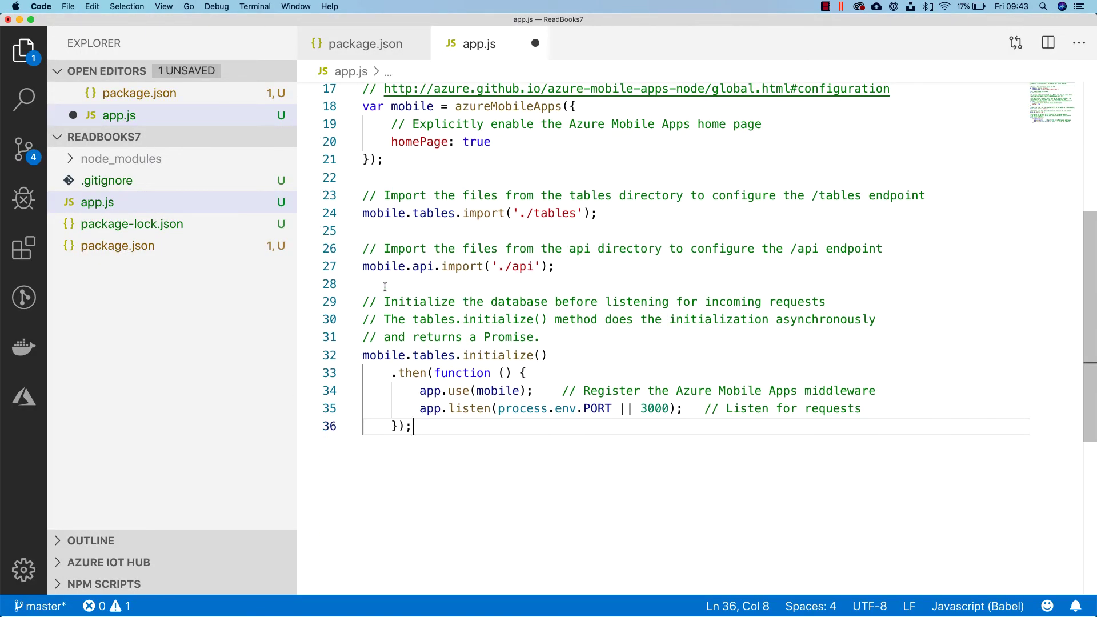
pyautogui.moveTo(568, 266); pyautogui.dragTo(357, 268)
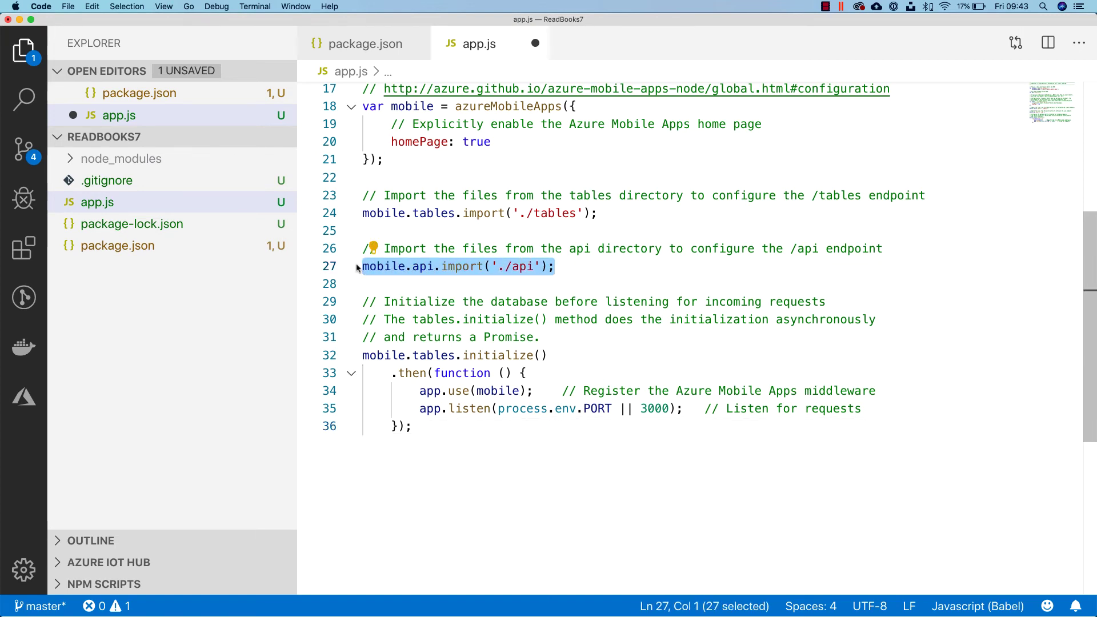
pyautogui.click(614, 213)
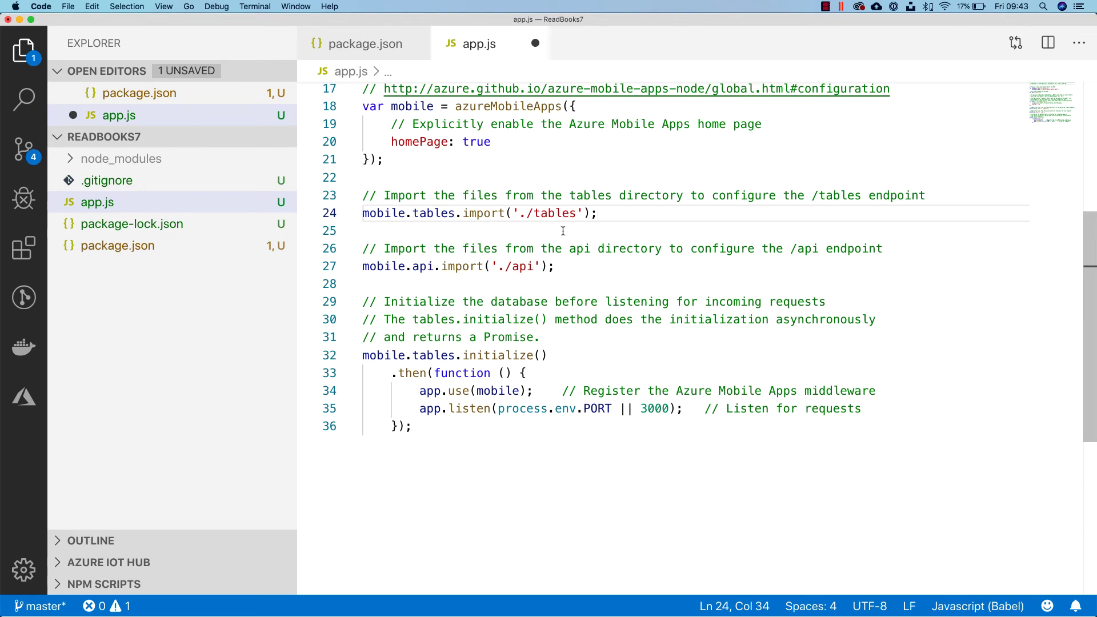
pyautogui.scroll(3, 565, 231)
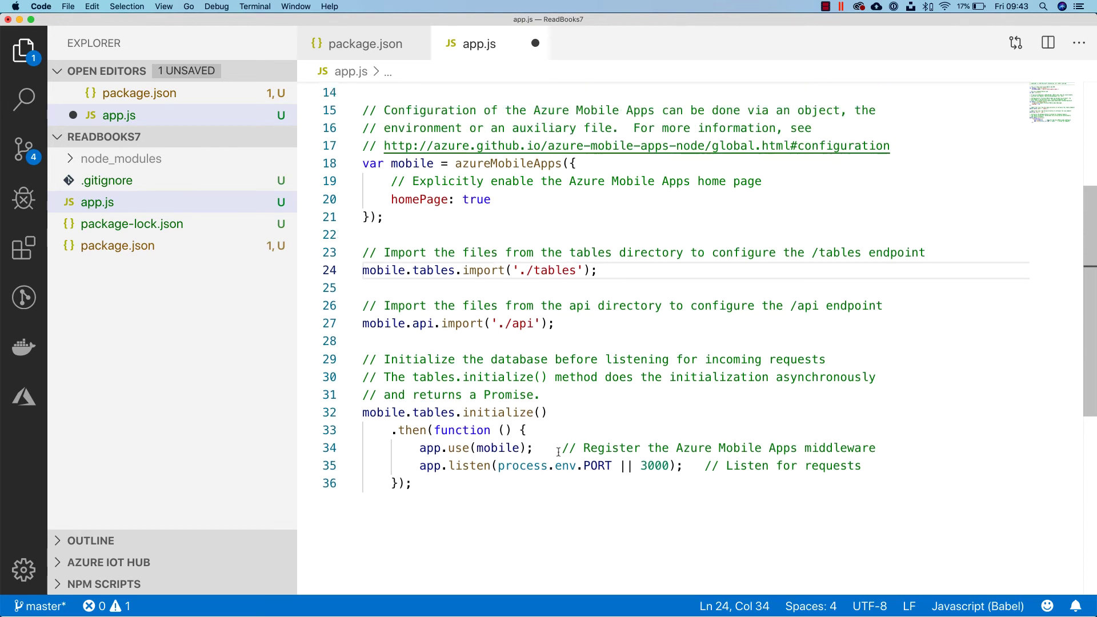
pyautogui.moveTo(420, 466); pyautogui.dragTo(722, 462)
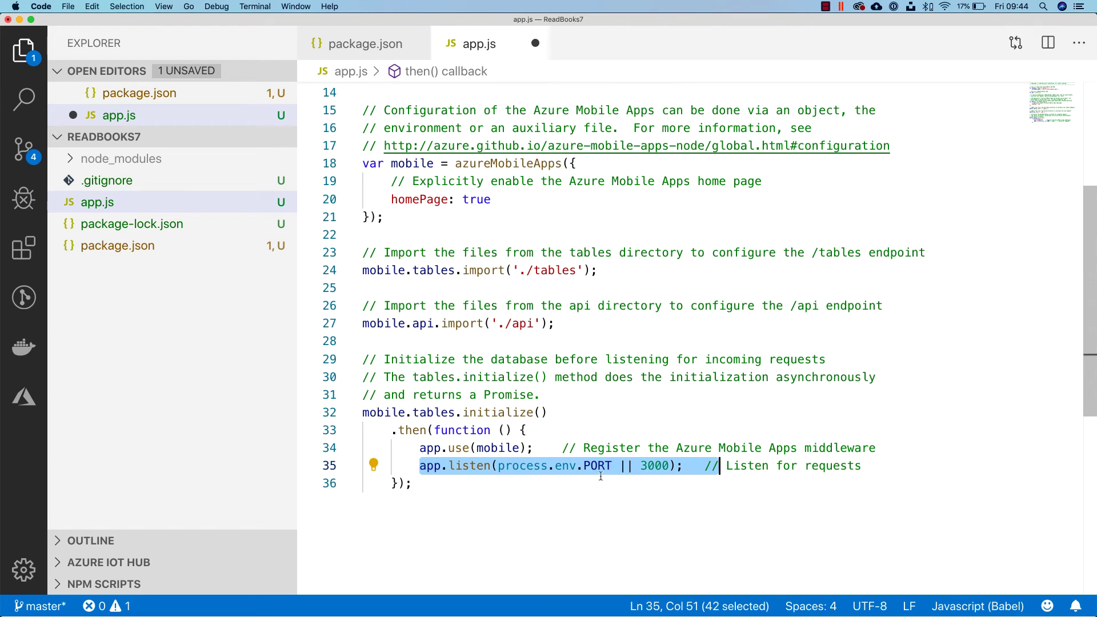
pyautogui.moveTo(421, 448); pyautogui.dragTo(559, 448)
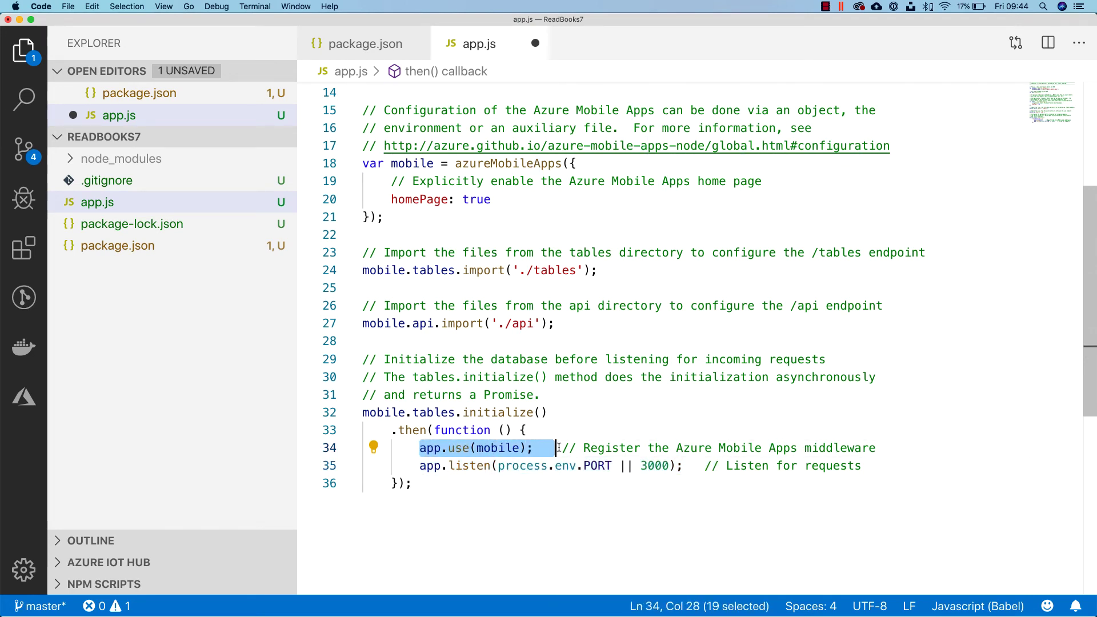
# Step: Review the express and azure-mobile-apps imports, then save and close app.js
pyautogui.scroll(5, 559, 448)
pyautogui.scroll(-5, 514, 343)
pyautogui.scroll(5, 483, 267)
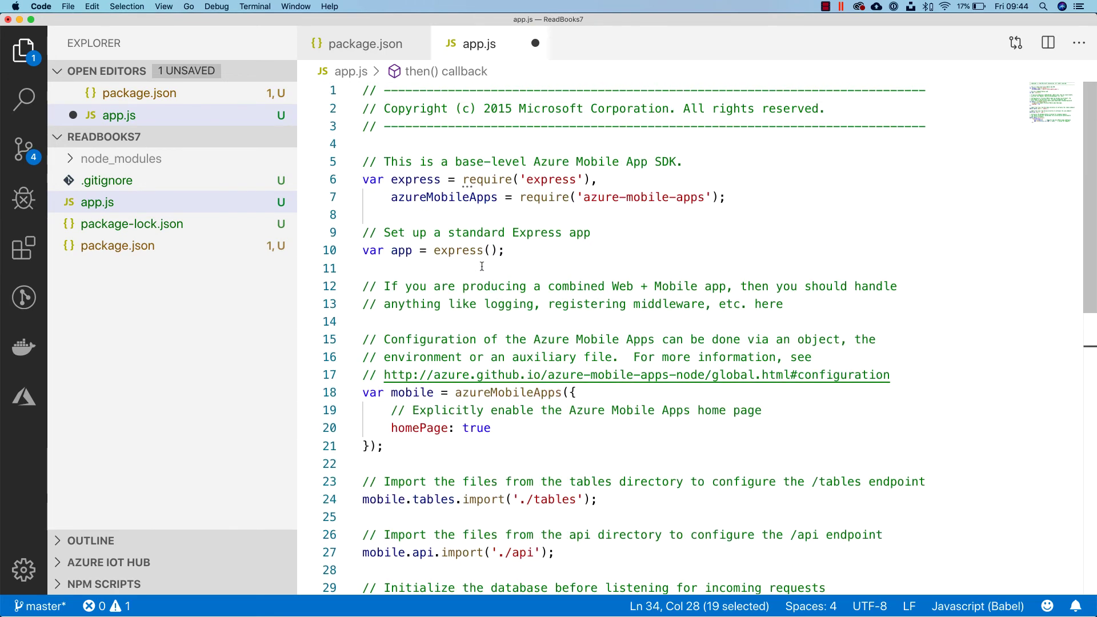
pyautogui.doubleClick(531, 179)
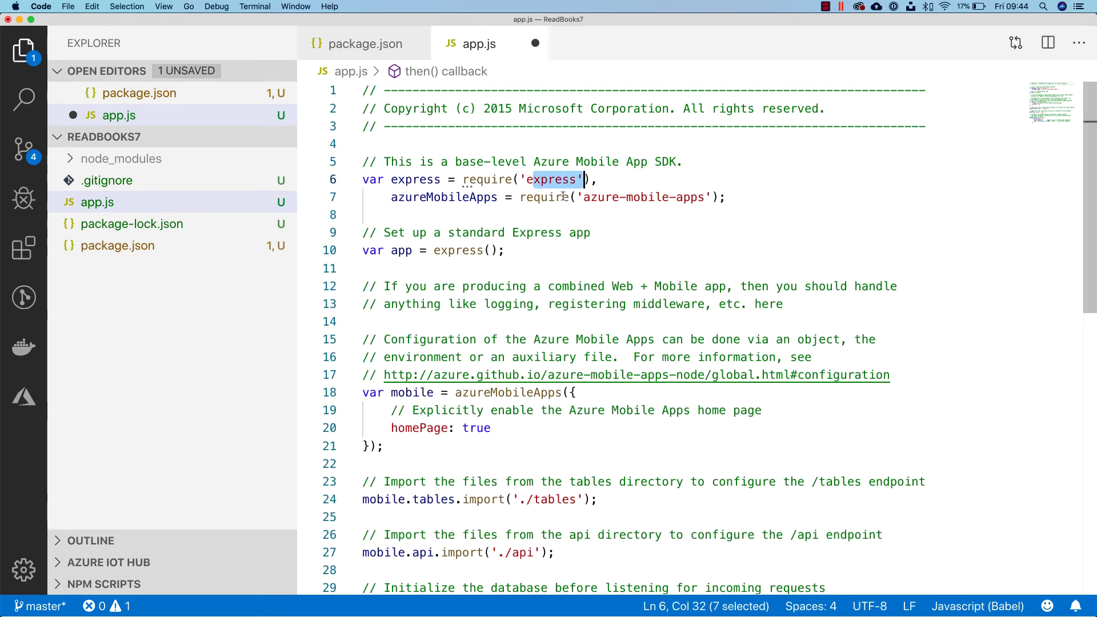
pyautogui.moveTo(584, 197); pyautogui.dragTo(706, 197)
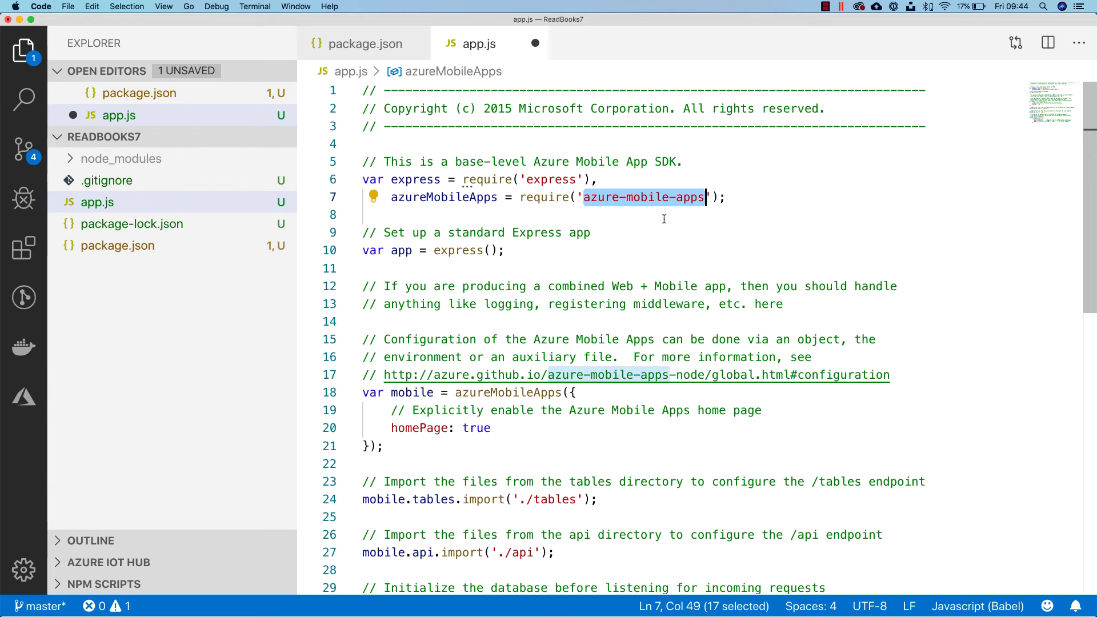
pyautogui.press('super+s')
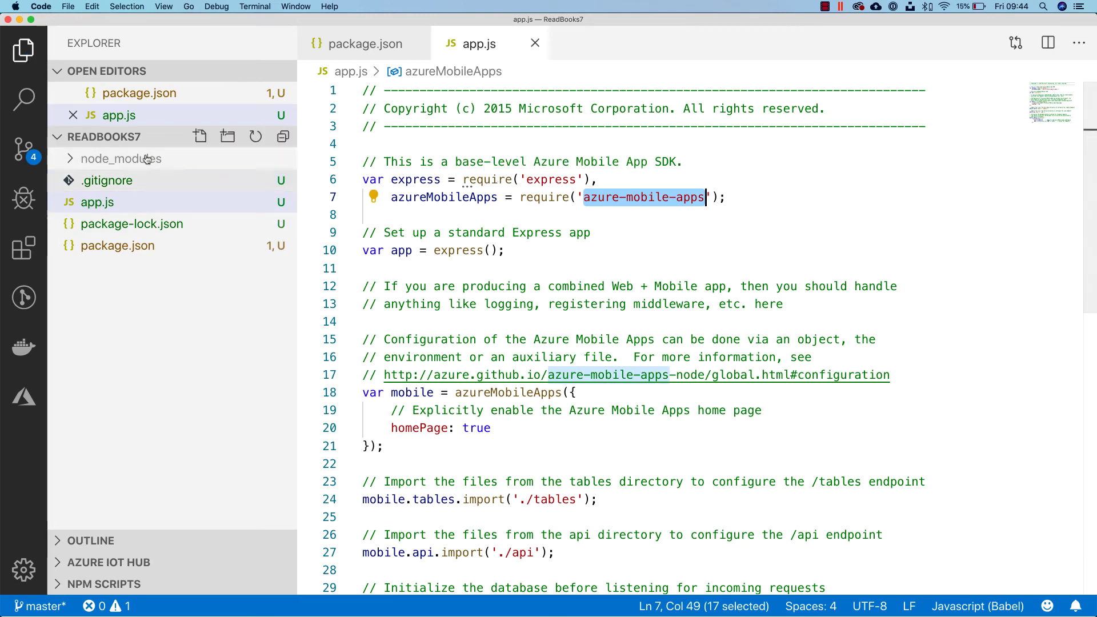
pyautogui.click(535, 43)
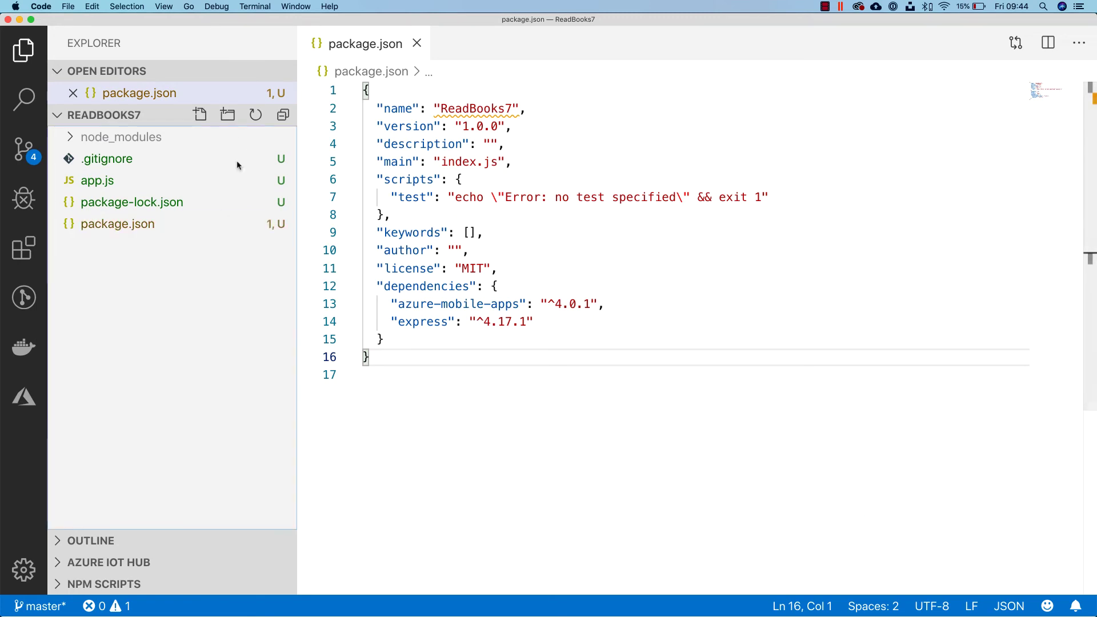
# Step: Create a tables folder in the project containing a new book.js file
pyautogui.click(230, 118)
pyautogui.write('tables')
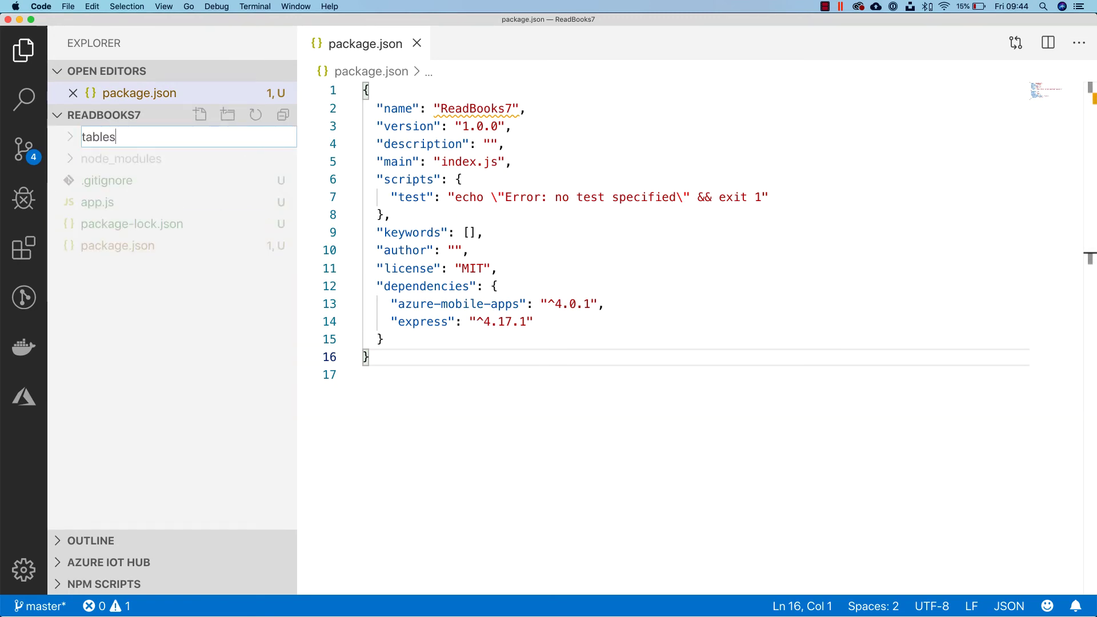
pyautogui.press('Return')
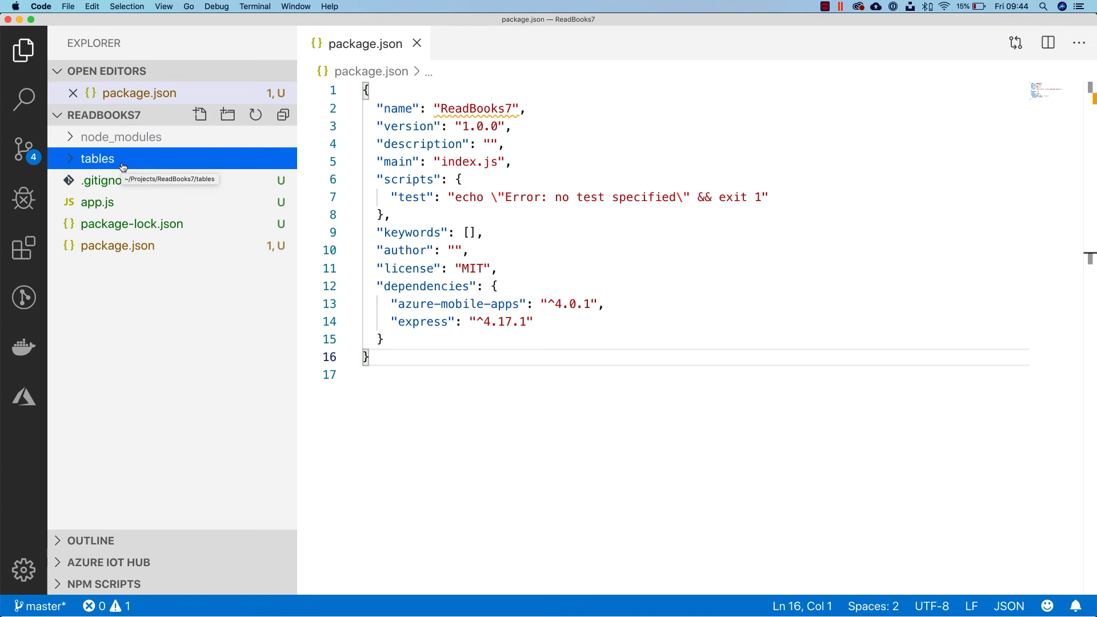
pyautogui.click(200, 115)
pyautogui.write('book.js')
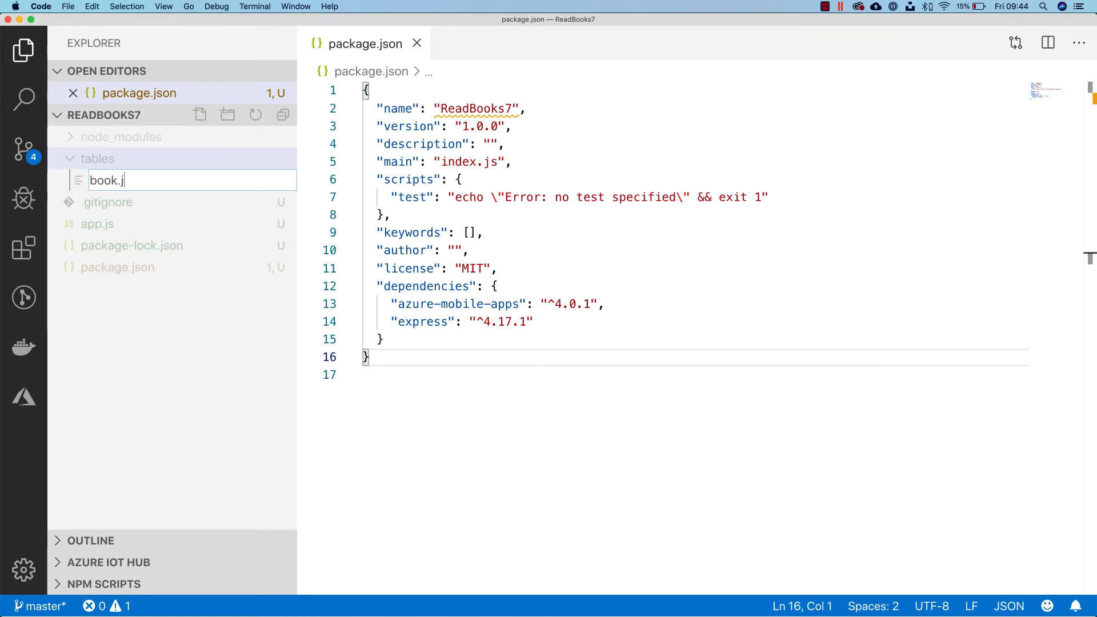
pyautogui.press('Return')
# Step: Add an empty book.json file to the tables folder
pyautogui.click(122, 180)
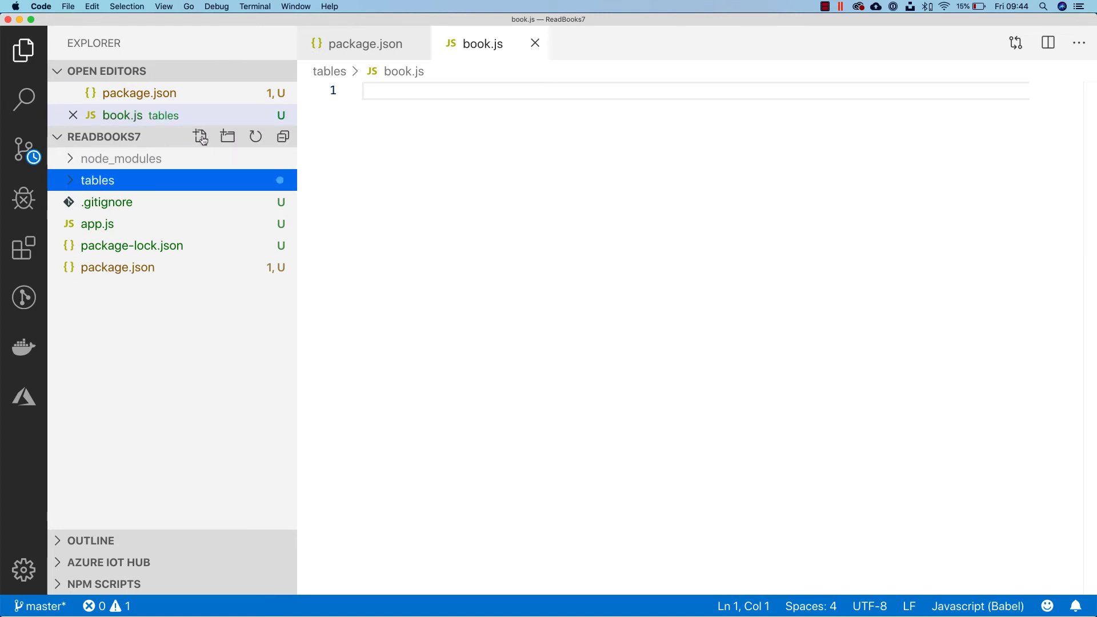
pyautogui.click(200, 138)
pyautogui.write('book.json')
pyautogui.press('Return')
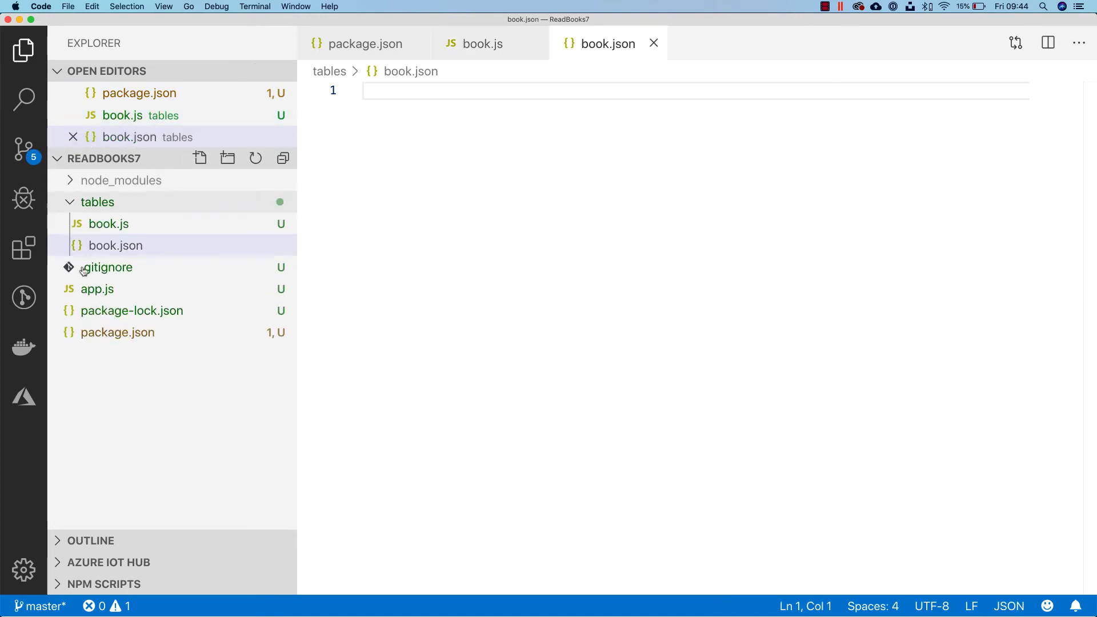
pyautogui.press('super+Tab')
# Step: Open tables/book.js in the ReadBooksBackend GitHub repository and copy all 17 lines of its code
pyautogui.scroll(10, 258, 115)
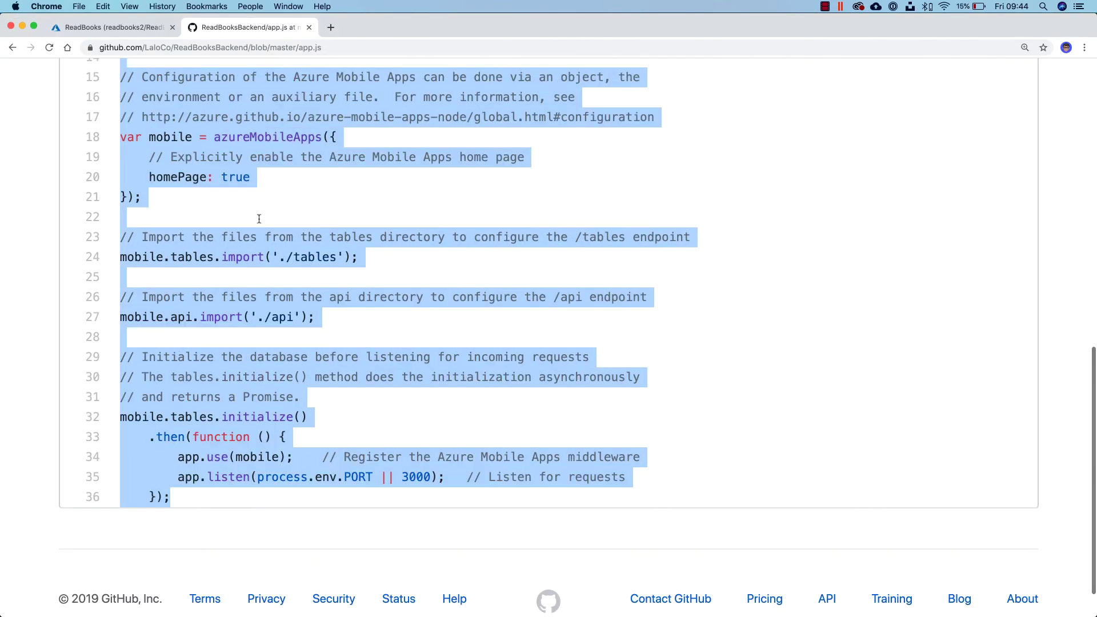
pyautogui.scroll(2, 138, 111)
pyautogui.click(85, 102)
pyautogui.scroll(-5, 398, 402)
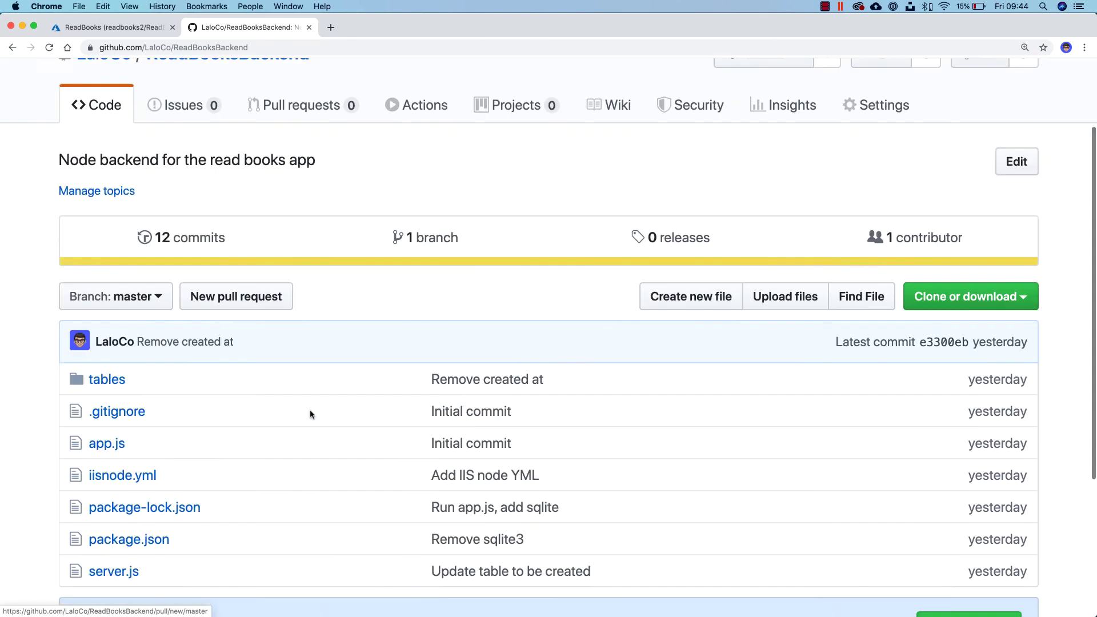
pyautogui.click(117, 266)
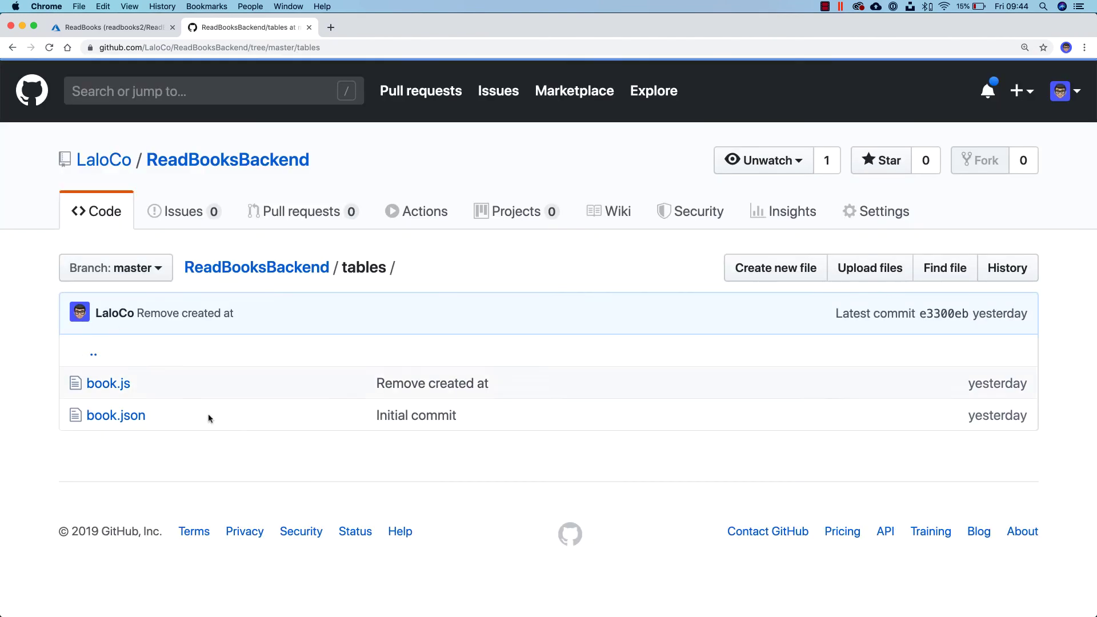
pyautogui.click(99, 385)
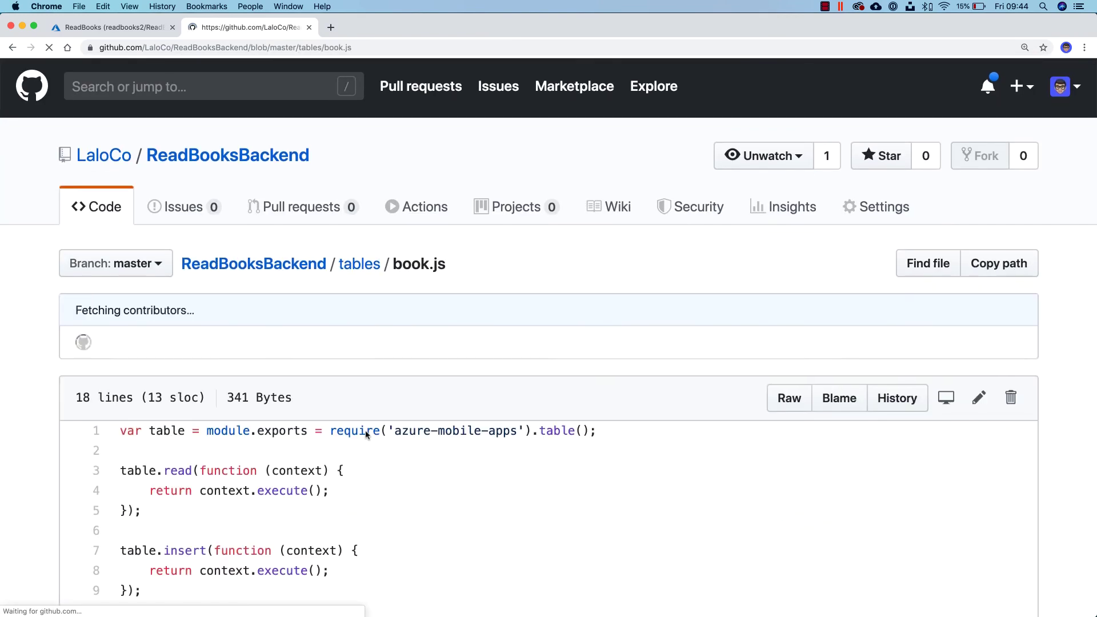
pyautogui.scroll(-2, 240, 371)
pyautogui.moveTo(121, 307); pyautogui.dragTo(169, 524)
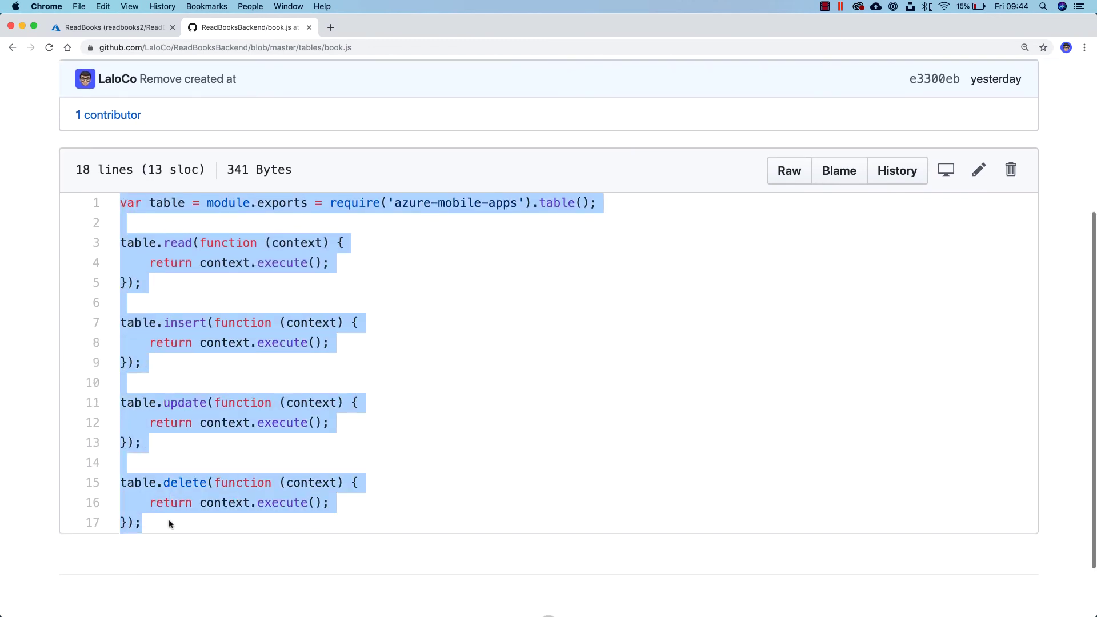
pyautogui.press('super+c')
# Step: Paste the copied table code into book.js with a trailing blank line and save it
pyautogui.press('super+Tab')
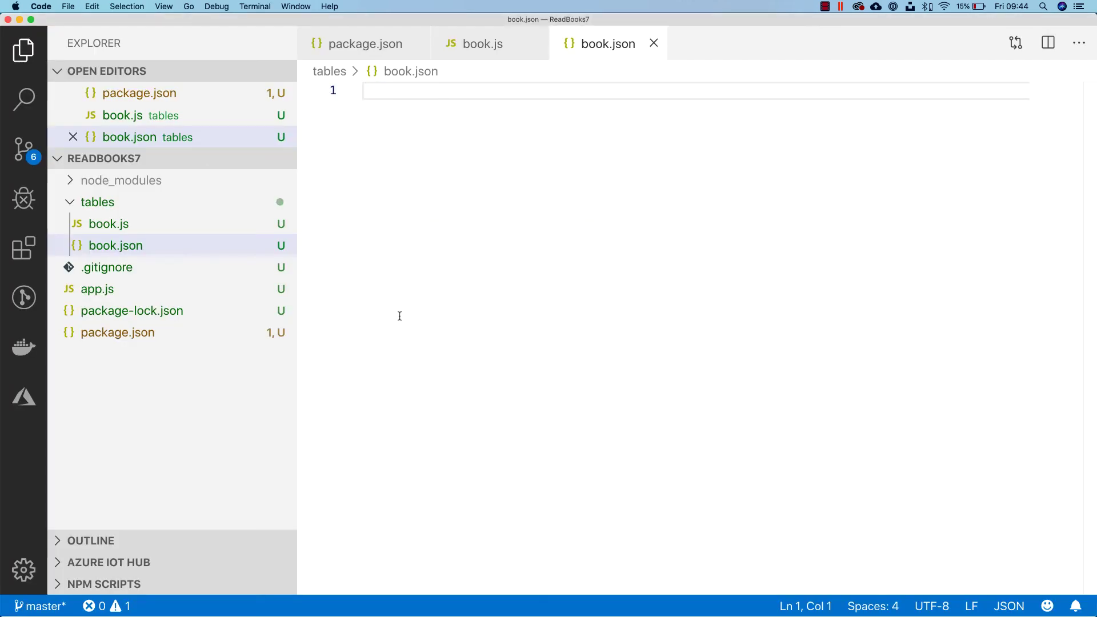
pyautogui.click(472, 53)
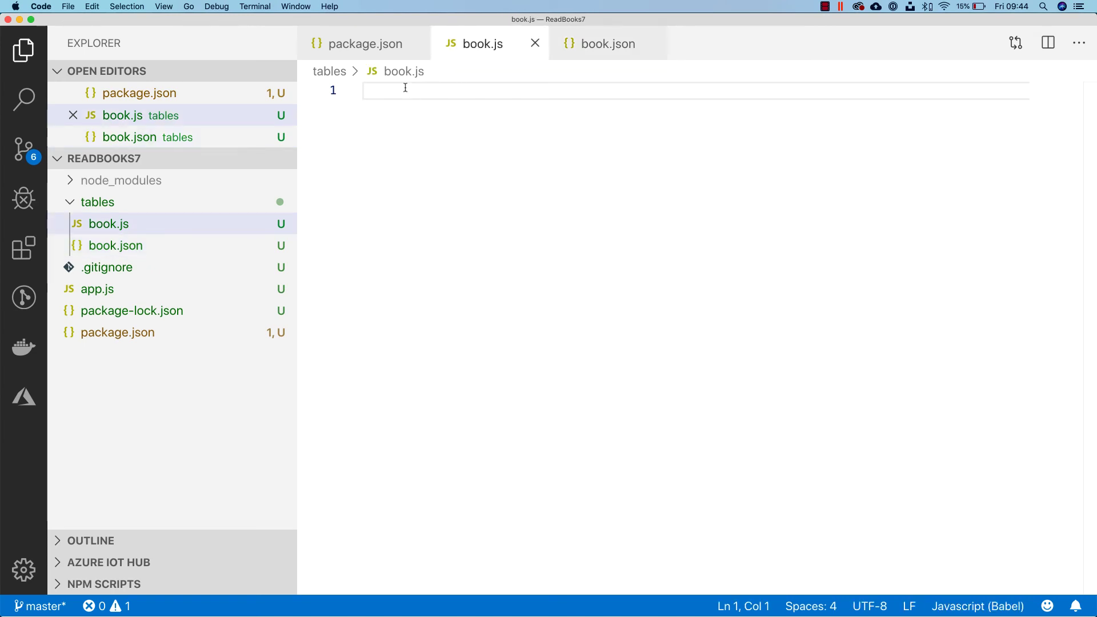
pyautogui.press('super+v')
pyautogui.press('Return')
pyautogui.press('super+s')
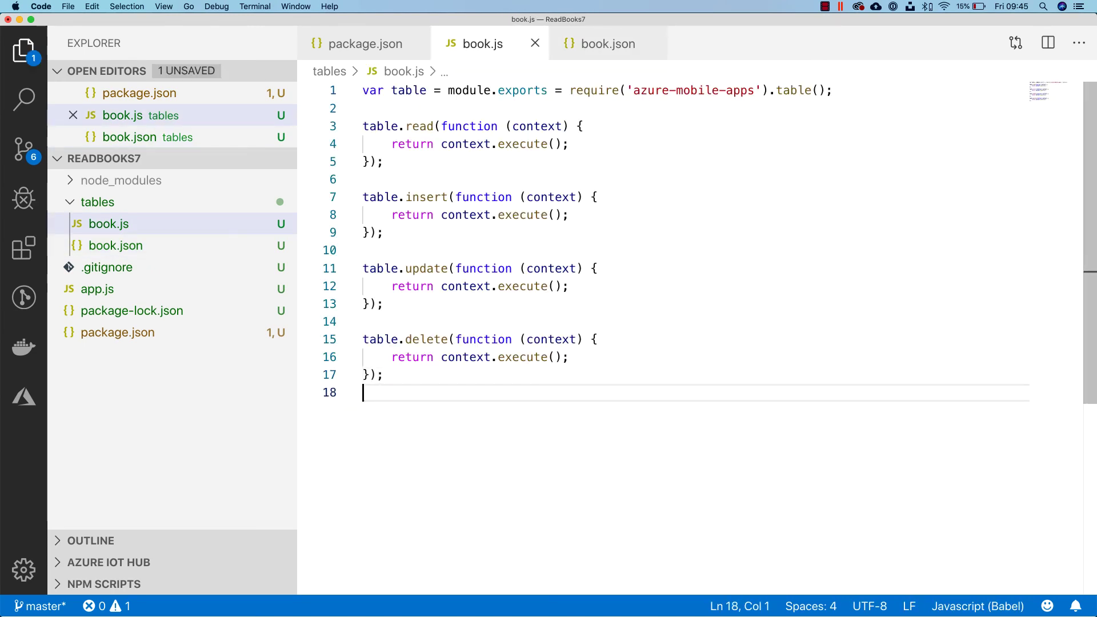
# Step: Highlight the read, insert, update and delete handlers in book.js
pyautogui.doubleClick(419, 127)
pyautogui.doubleClick(429, 197)
pyautogui.doubleClick(427, 269)
pyautogui.doubleClick(429, 341)
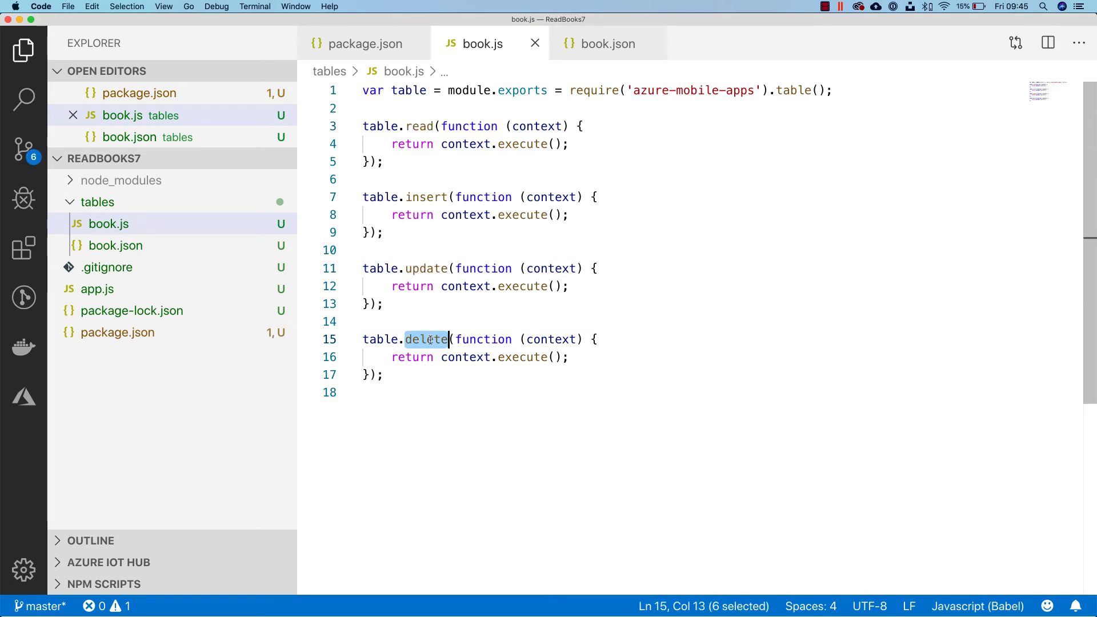
# Step: Close book.js and select the JSON settings of tables/book.json on GitHub
pyautogui.click(535, 44)
pyautogui.press('super+Tab')
pyautogui.scroll(3, 254, 195)
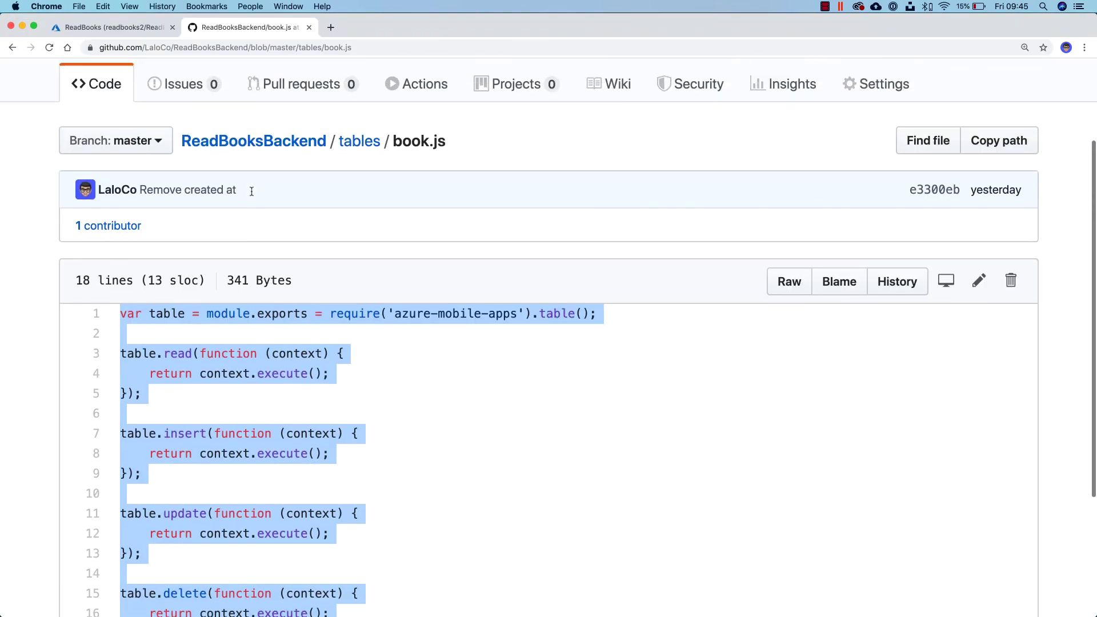
pyautogui.click(359, 178)
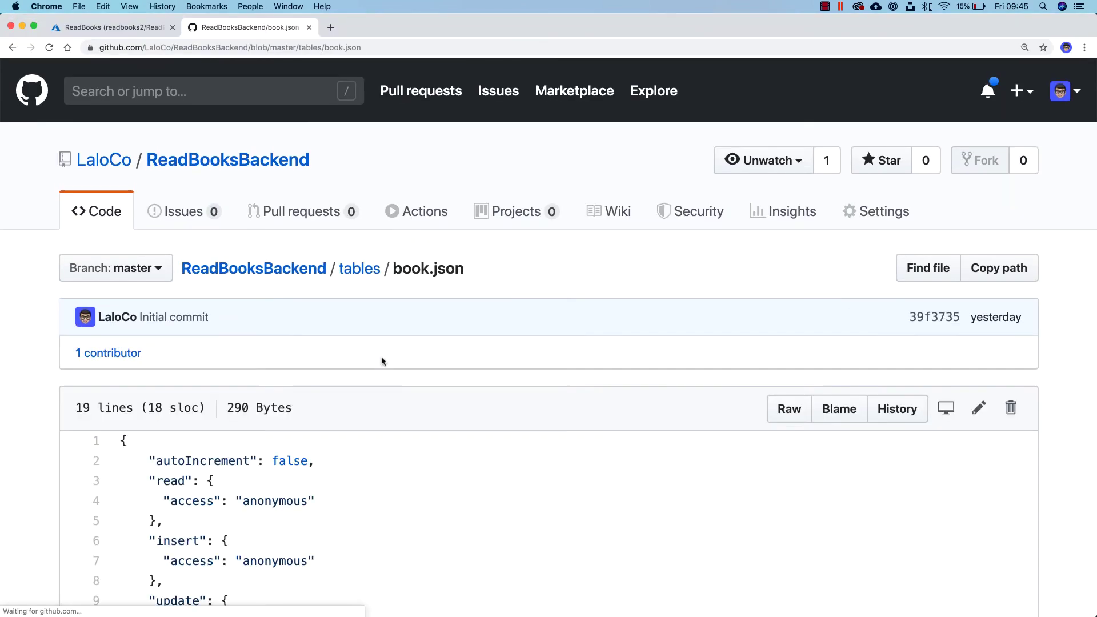
pyautogui.scroll(-5, 380, 360)
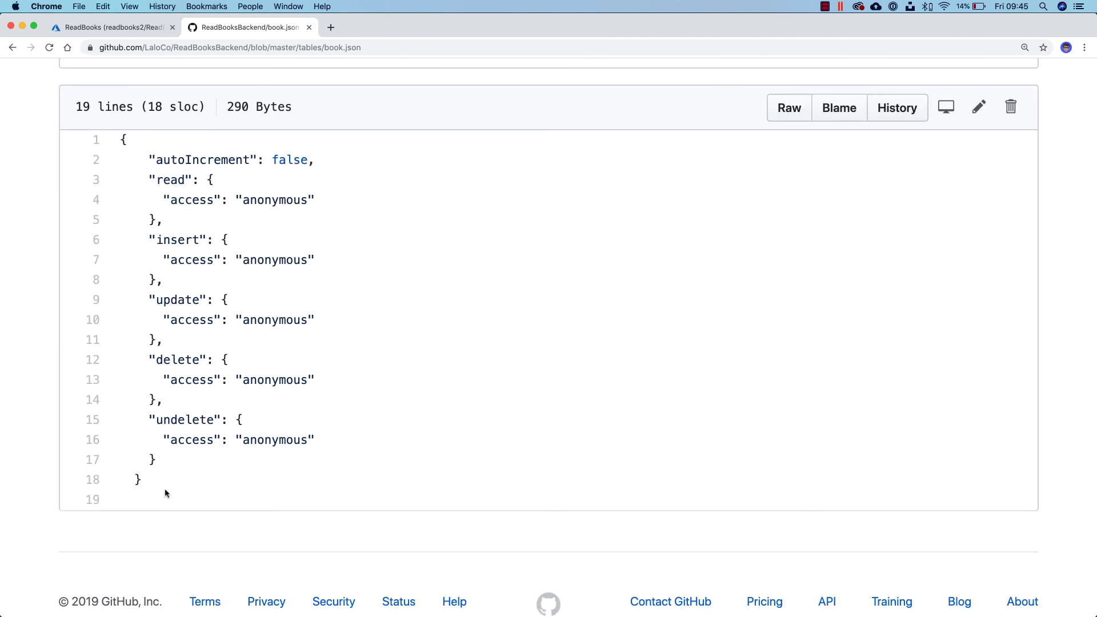
pyautogui.moveTo(150, 497); pyautogui.dragTo(120, 221)
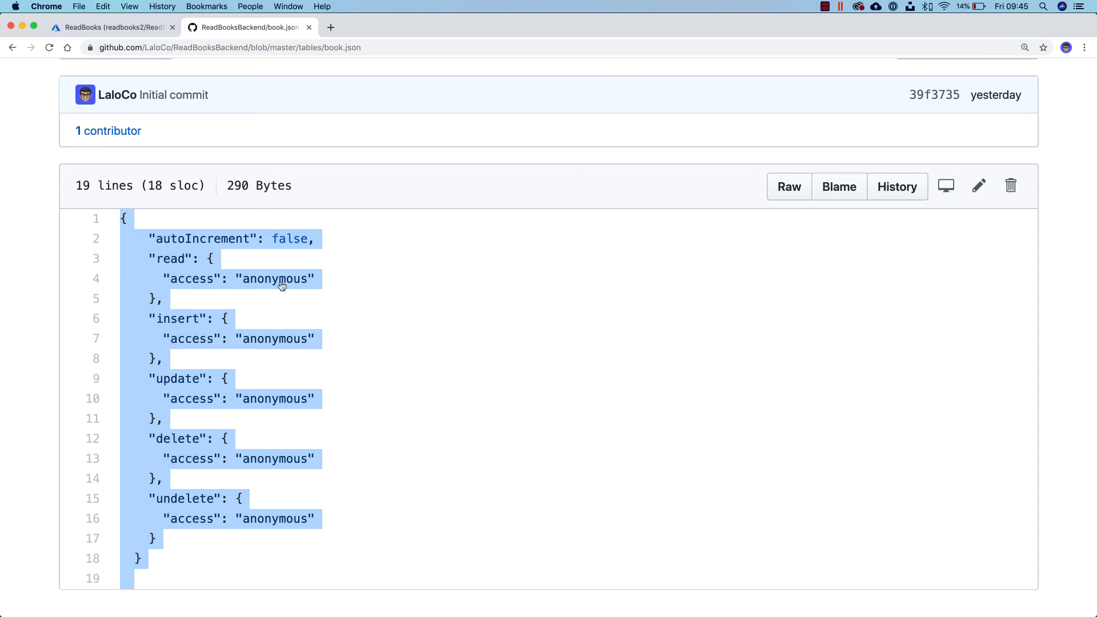
# Step: Paste the JSON into local book.json, save it, and review the read, insert, update, delete and undelete permissions
pyautogui.press('super+Tab')
pyautogui.press('super+v')
pyautogui.scroll(1, 542, 205)
pyautogui.press('super+s')
pyautogui.click(413, 126)
pyautogui.click(421, 179)
pyautogui.click(421, 233)
pyautogui.click(426, 287)
pyautogui.click(432, 339)
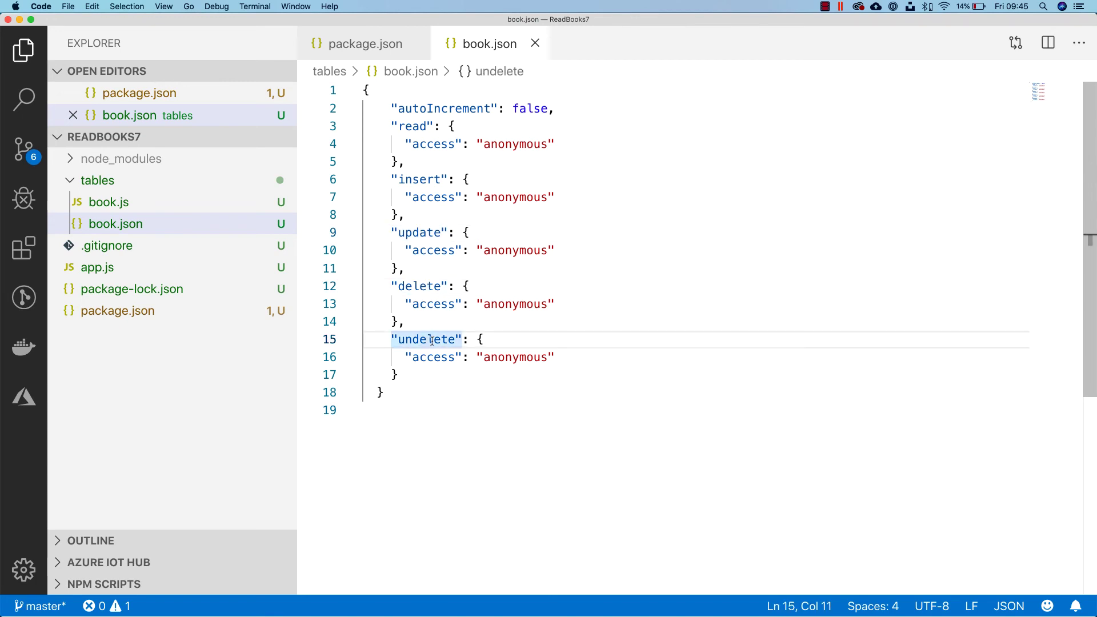
# Step: Close the book.json and package.json editor tabs, then show all windows side by side
pyautogui.click(535, 43)
pyautogui.click(419, 44)
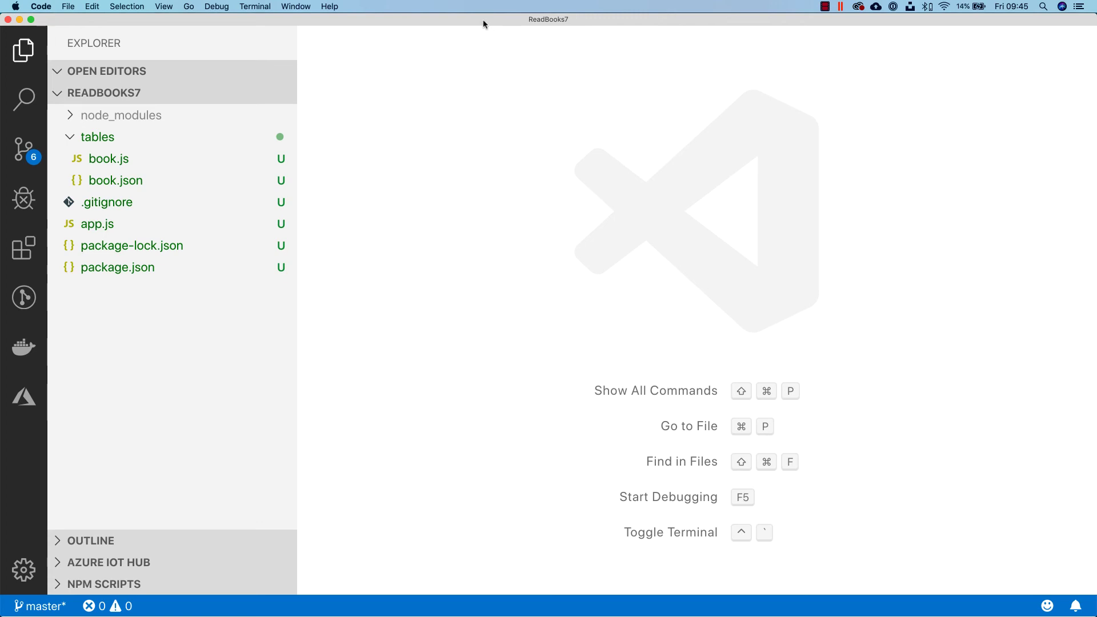
pyautogui.hotkey('ctrl', 'Up')
# Step: From the GitHub dashboard, create a private repository named REadBooks7
pyautogui.click(386, 182)
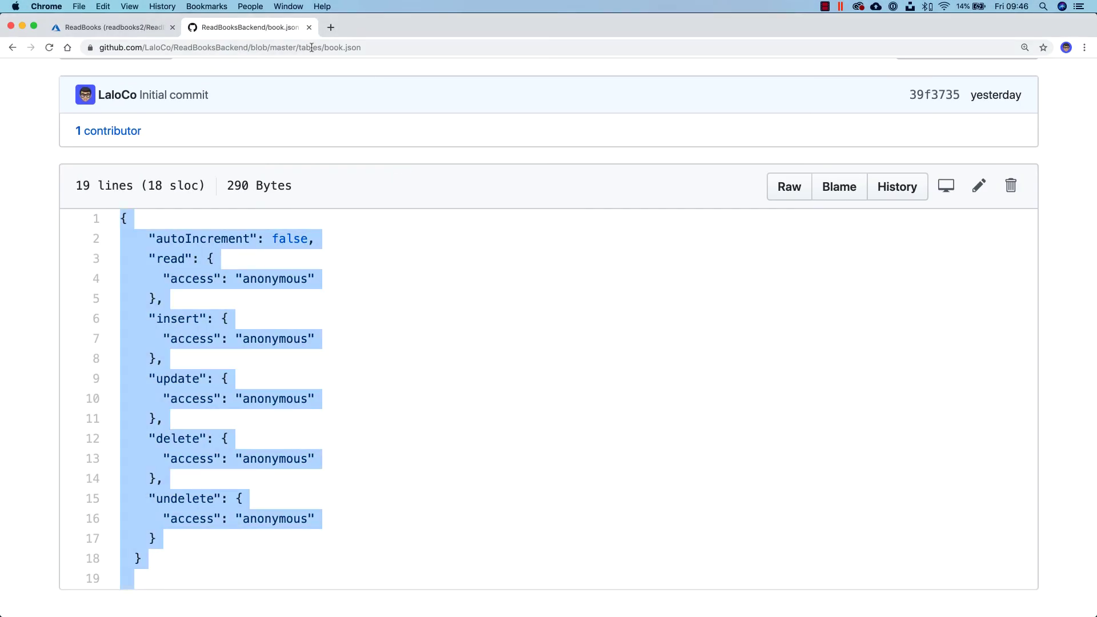
pyautogui.scroll(5, 43, 95)
pyautogui.press('cmd+r')
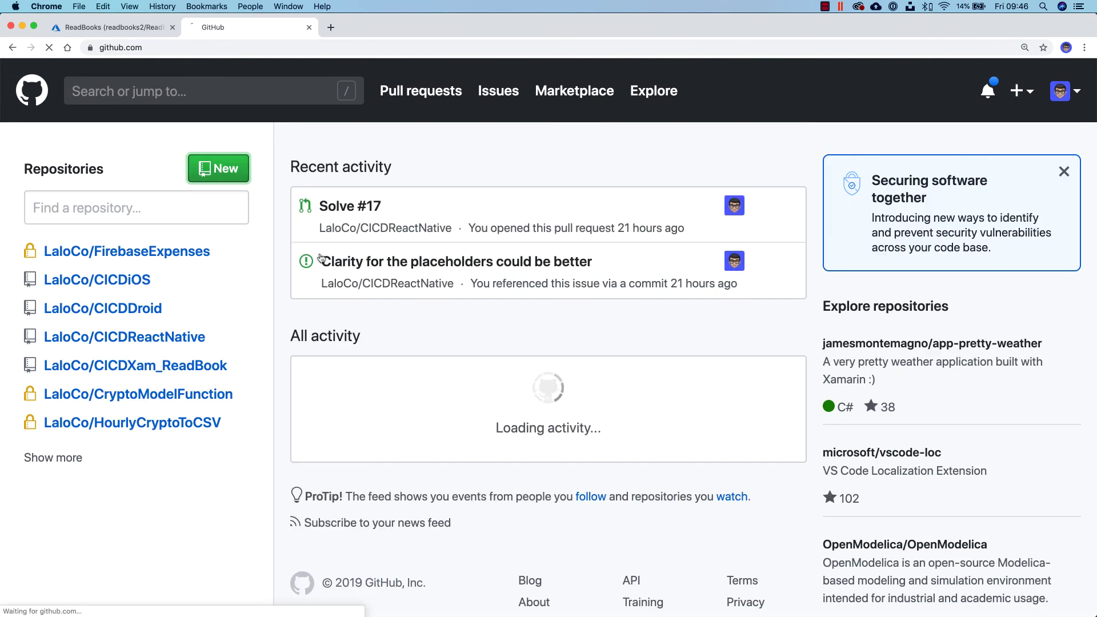
pyautogui.click(218, 168)
pyautogui.click(514, 327)
pyautogui.write('REadBooks7')
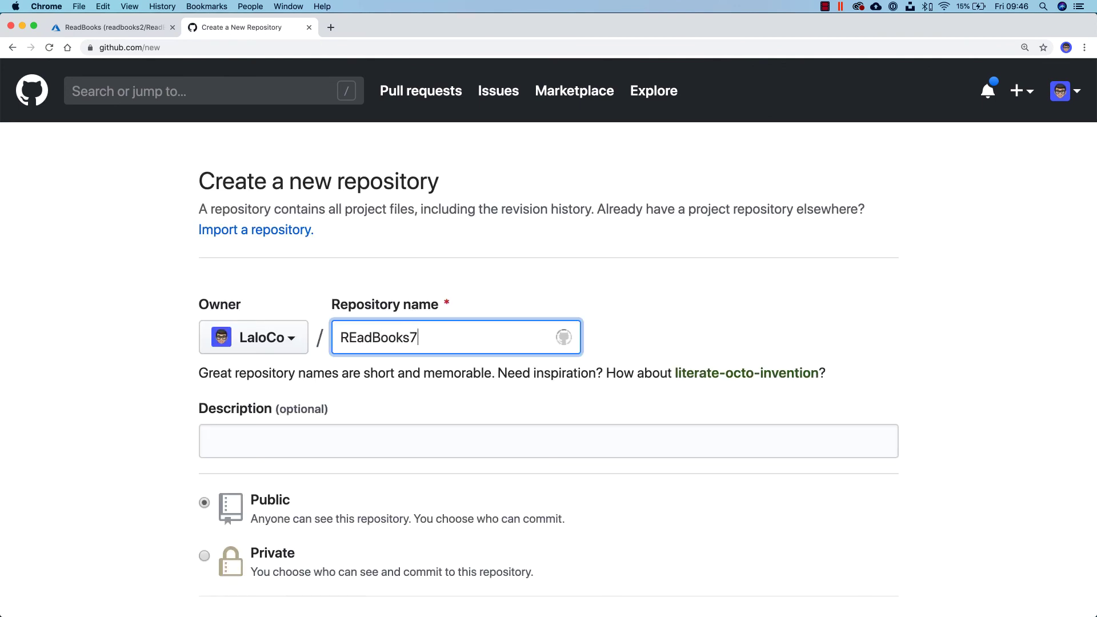
pyautogui.scroll(-3, 541, 319)
pyautogui.scroll(-1, 541, 319)
pyautogui.click(205, 344)
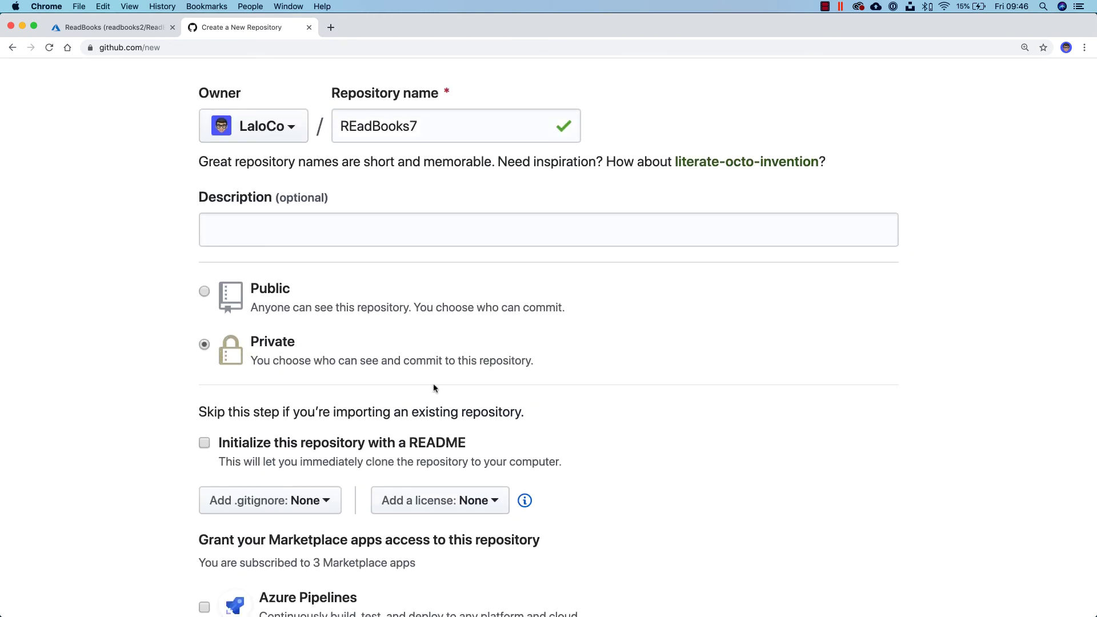
pyautogui.scroll(-5, 457, 393)
pyautogui.click(326, 508)
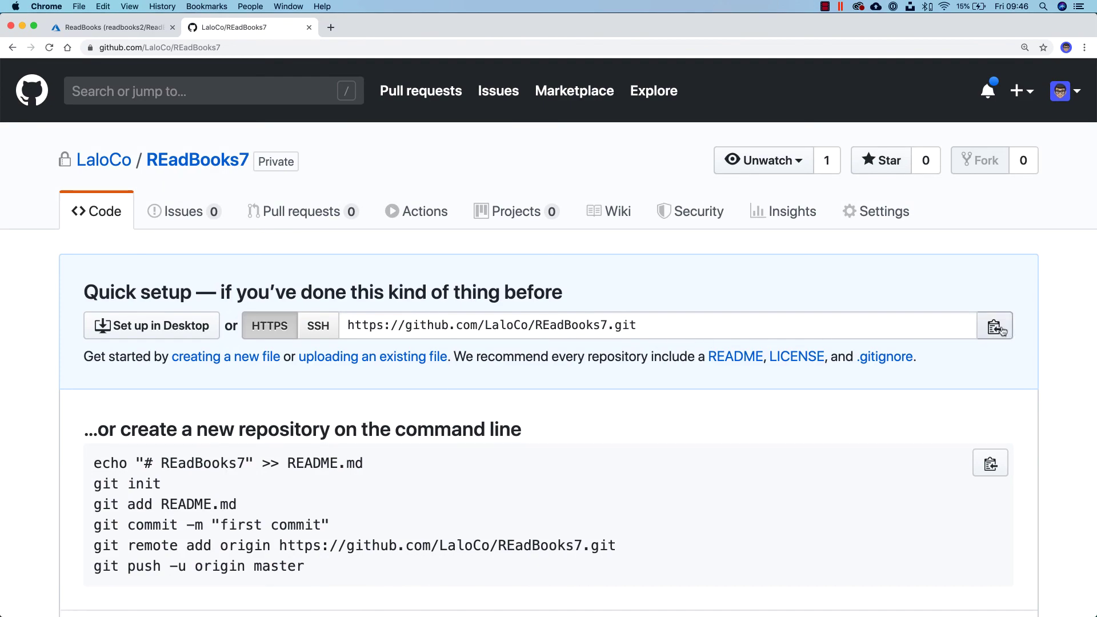
# Step: Stage all ReadBooks7 files with git add . and commit them as "Initial commit"
pyautogui.hotkey('ctrl', 'Up')
pyautogui.click(743, 160)
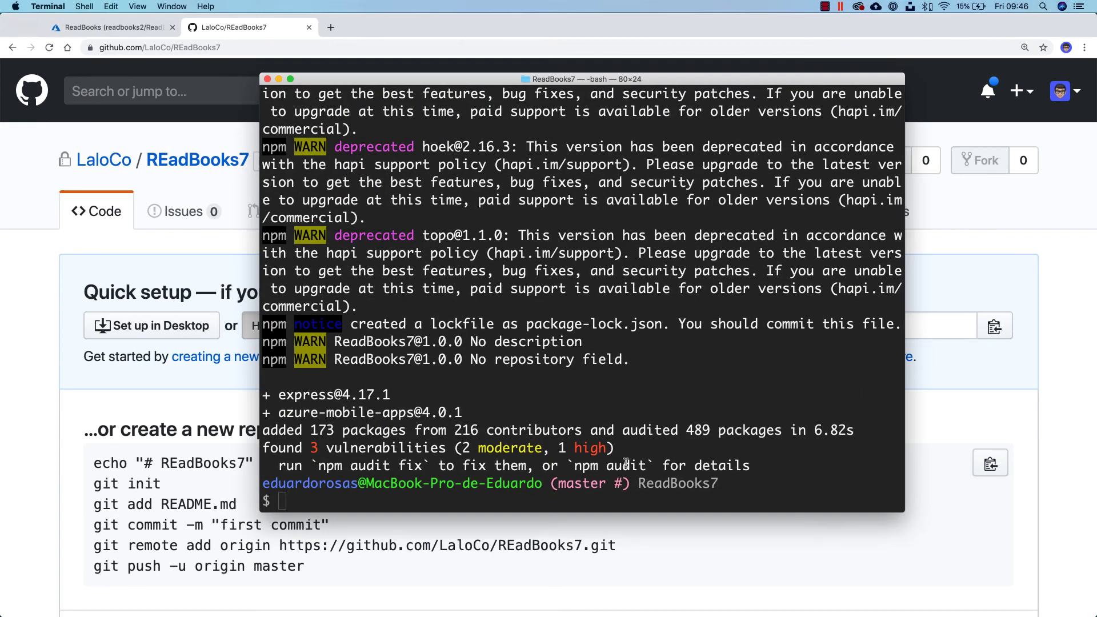
pyautogui.moveTo(641, 483); pyautogui.dragTo(718, 484)
pyautogui.click(712, 502)
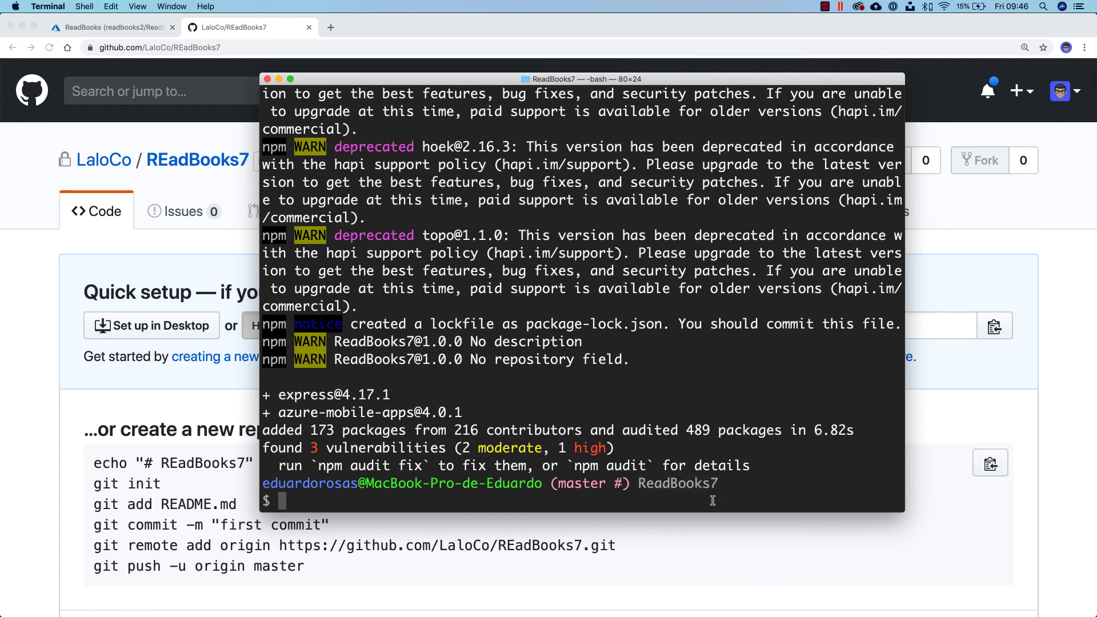
pyautogui.write('git')
pyautogui.press('BackSpace')
pyautogui.press('BackSpace')
pyautogui.press('BackSpace')
pyautogui.write('i')
pyautogui.press('BackSpace')
pyautogui.write('git add .')
pyautogui.press('Return')
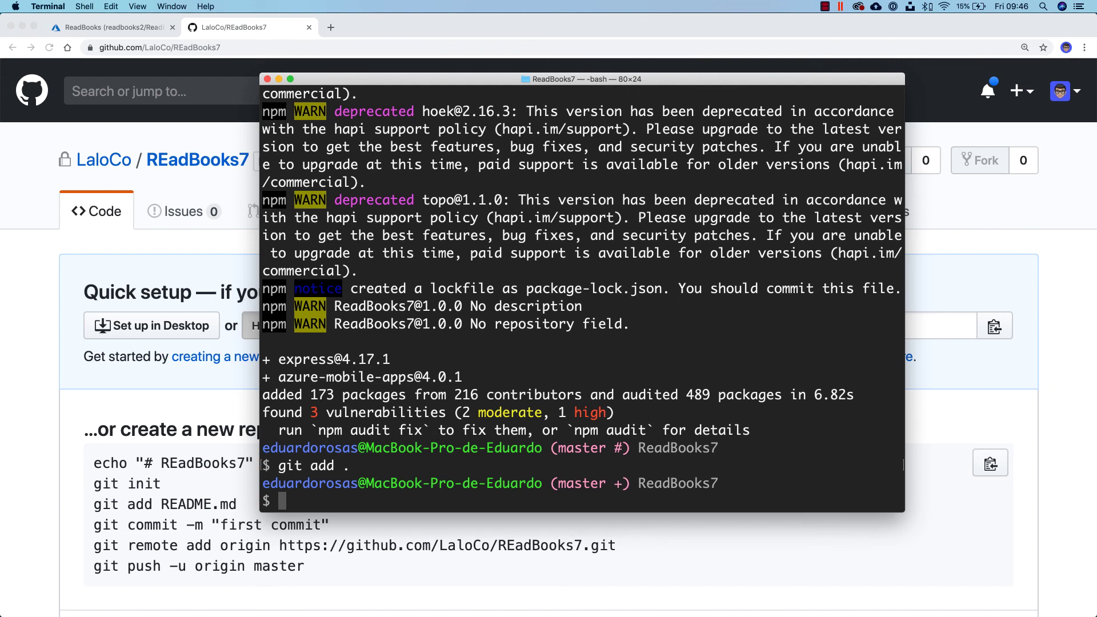
pyautogui.write('git commit -')
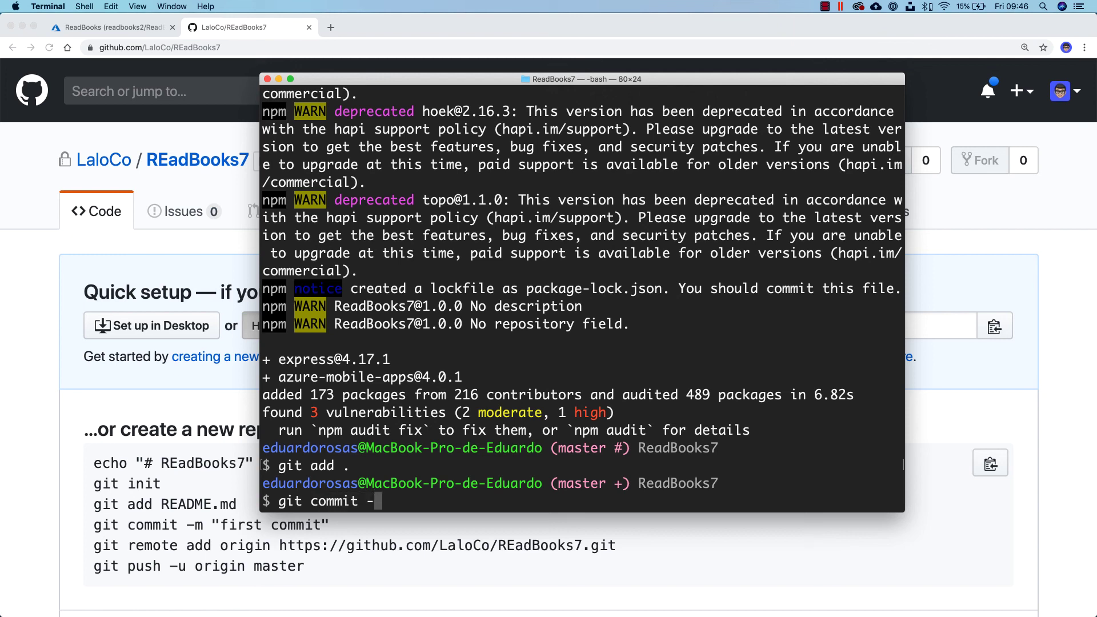
pyautogui.write('m "Initial commit"')
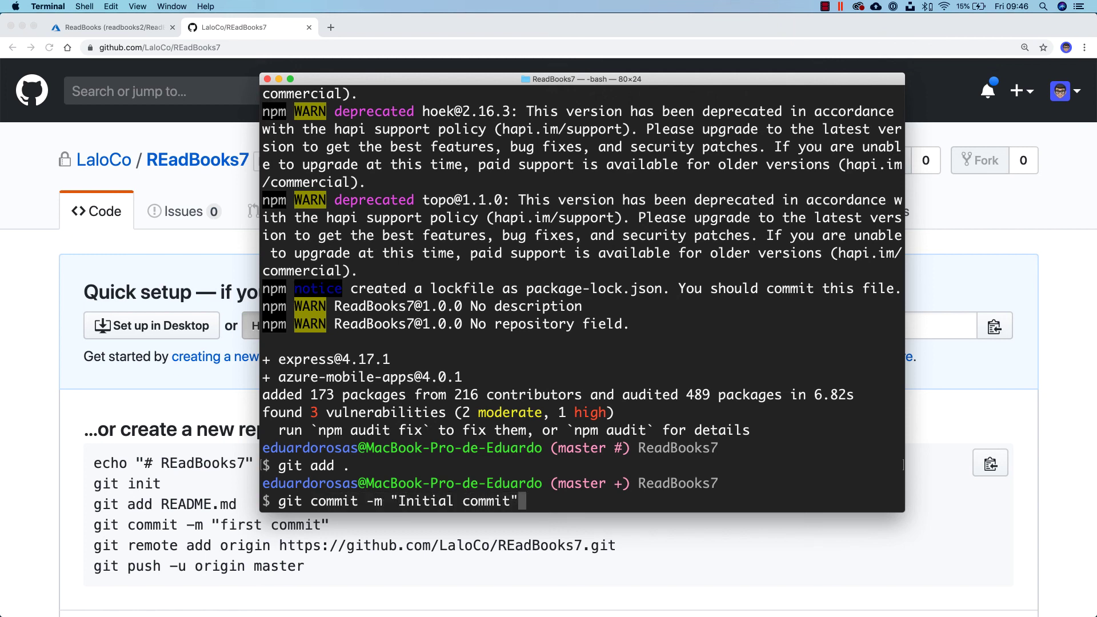
pyautogui.press('Return')
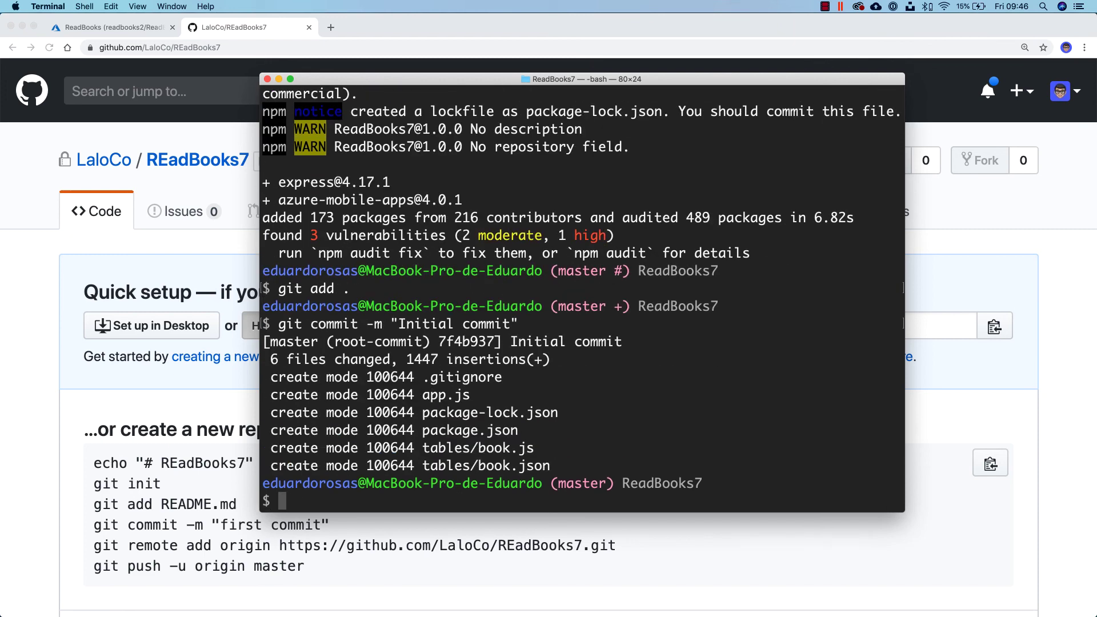
# Step: Add the REadBooks7 GitHub URL as remote origin and run git push -u origin master
pyautogui.write('git remote add origin https://github.com/LaloCo/REadBooks7.git')
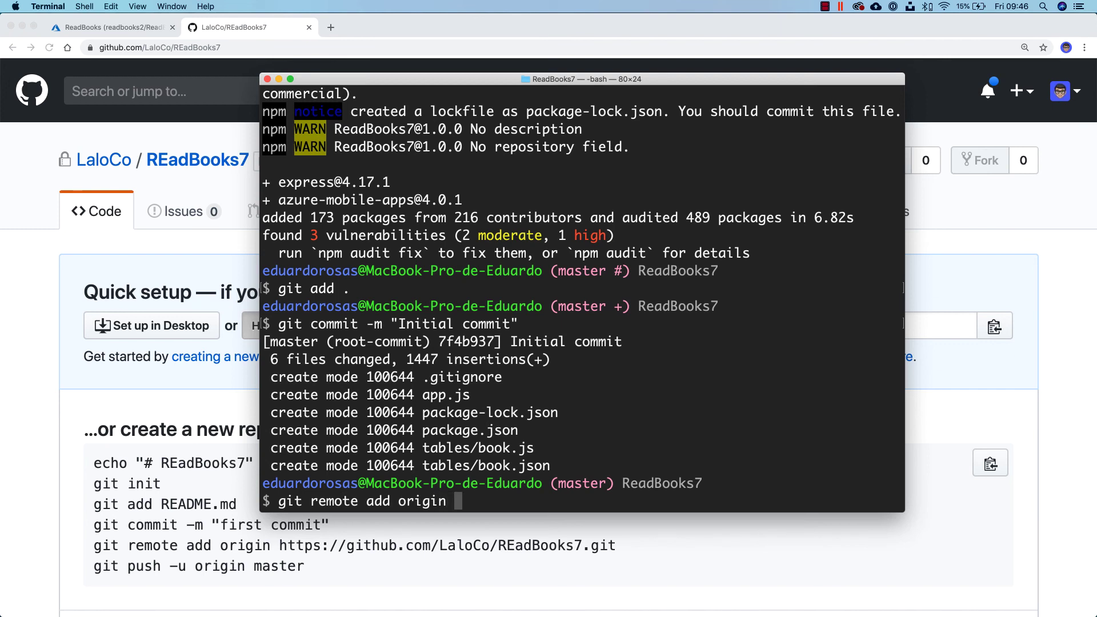
pyautogui.press('super+v')
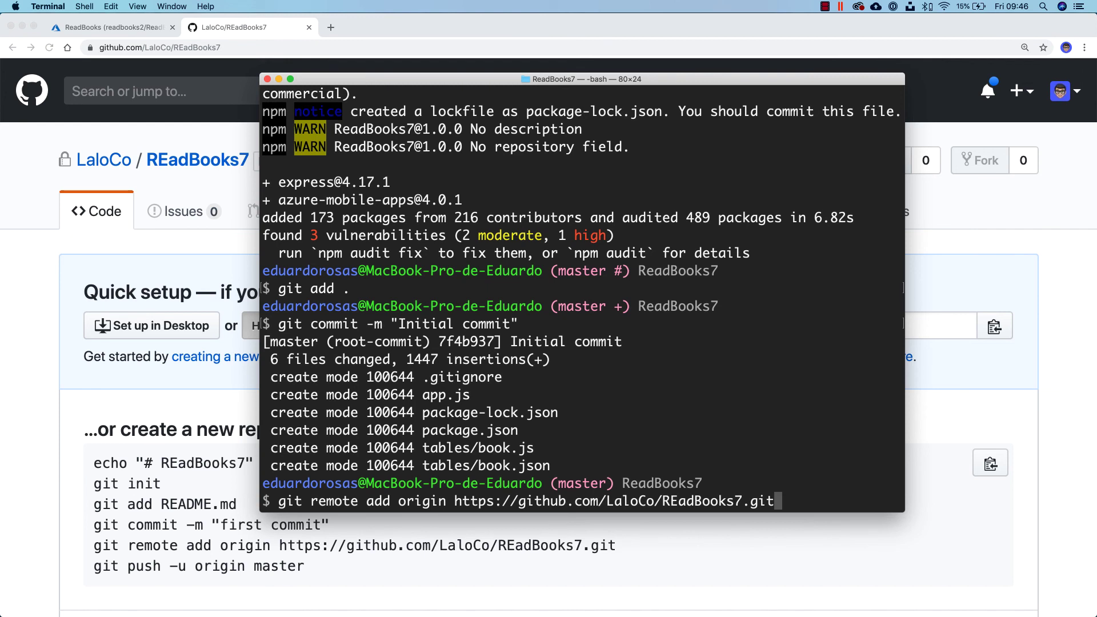
pyautogui.press('Return')
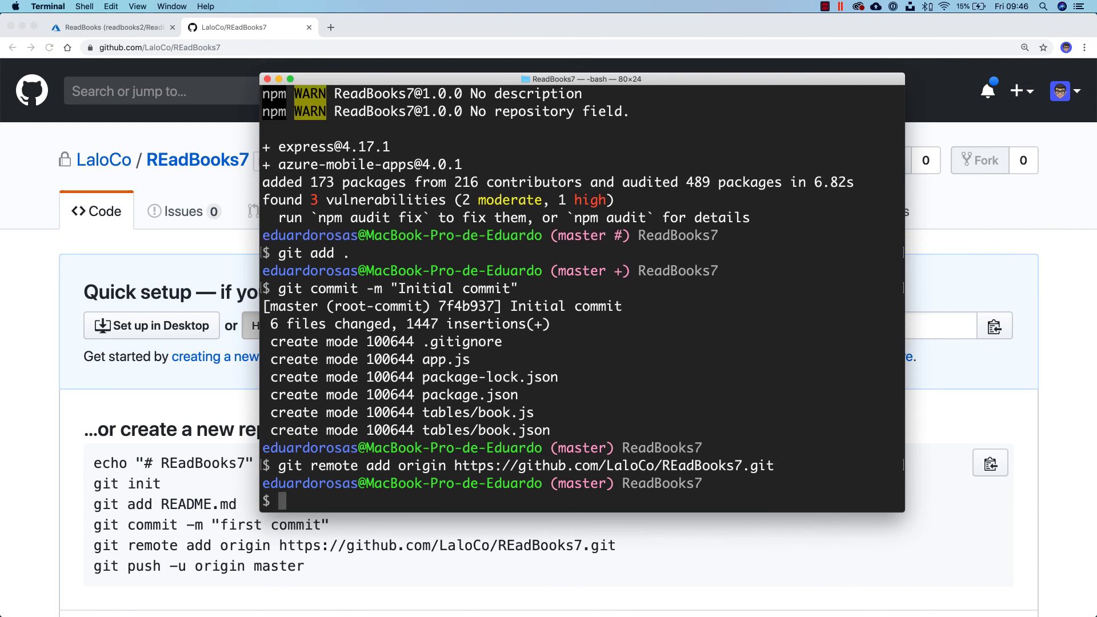
pyautogui.write('git push')
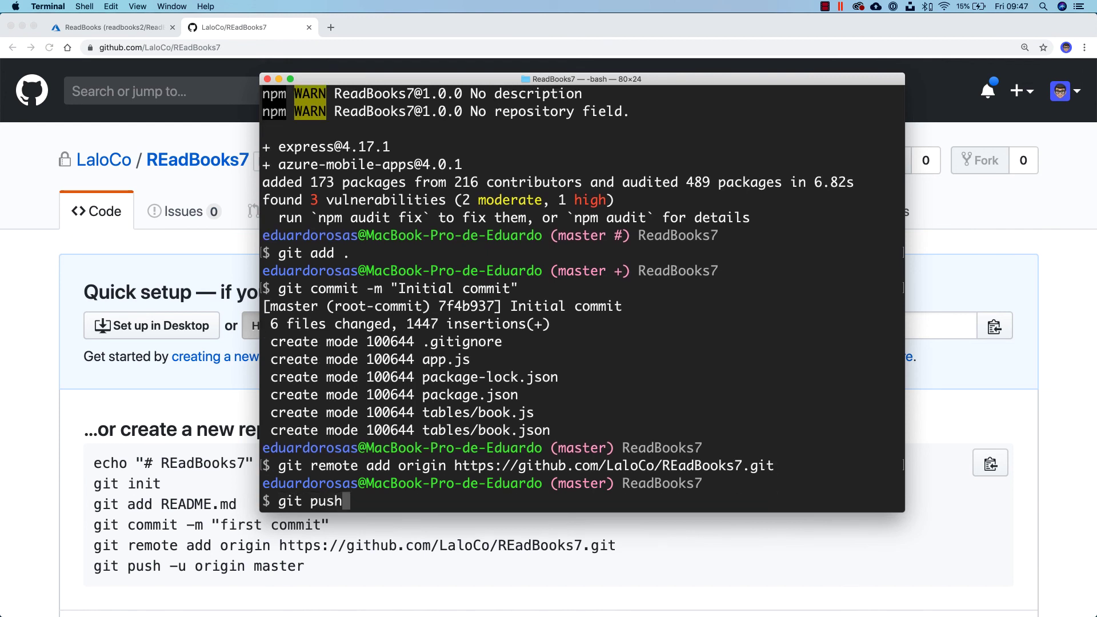
pyautogui.write(' -u origin master')
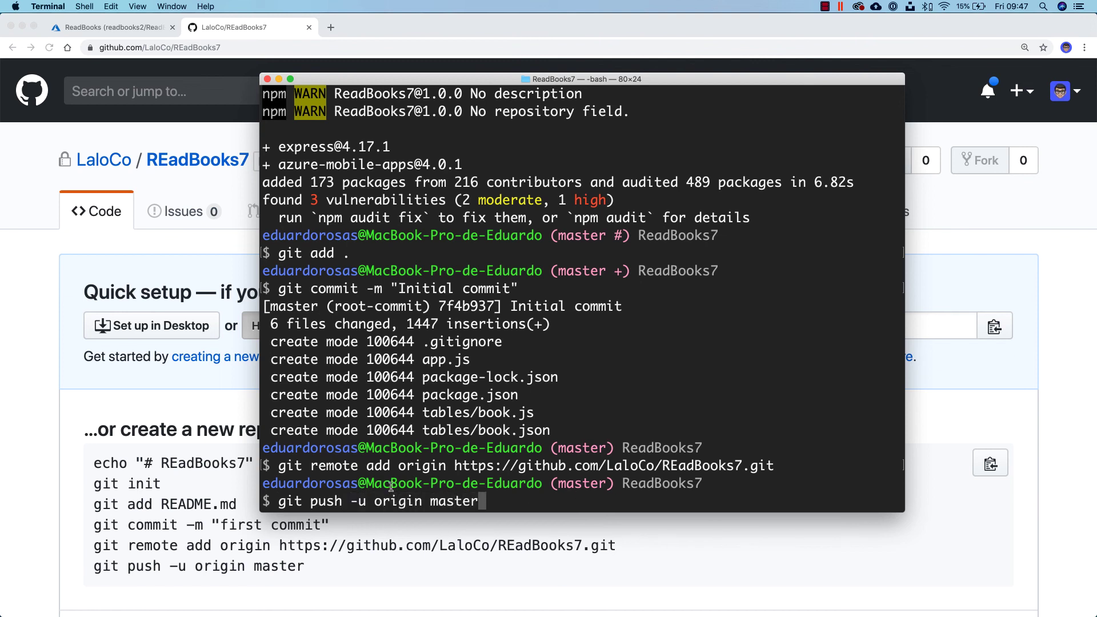
pyautogui.moveTo(374, 502); pyautogui.dragTo(419, 501)
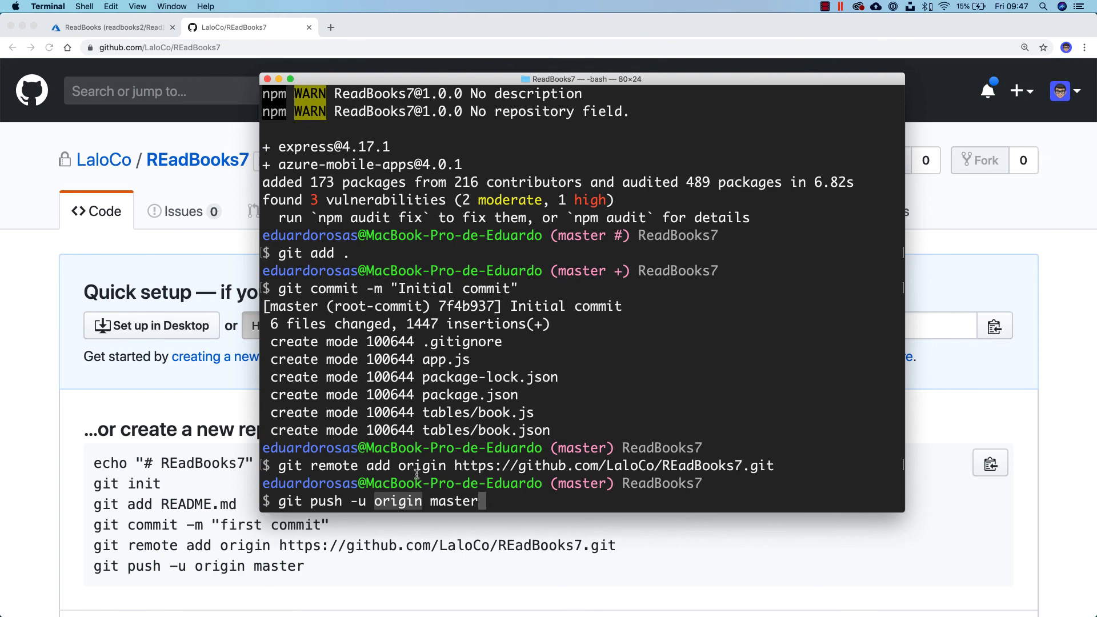
pyautogui.moveTo(398, 466); pyautogui.dragTo(443, 461)
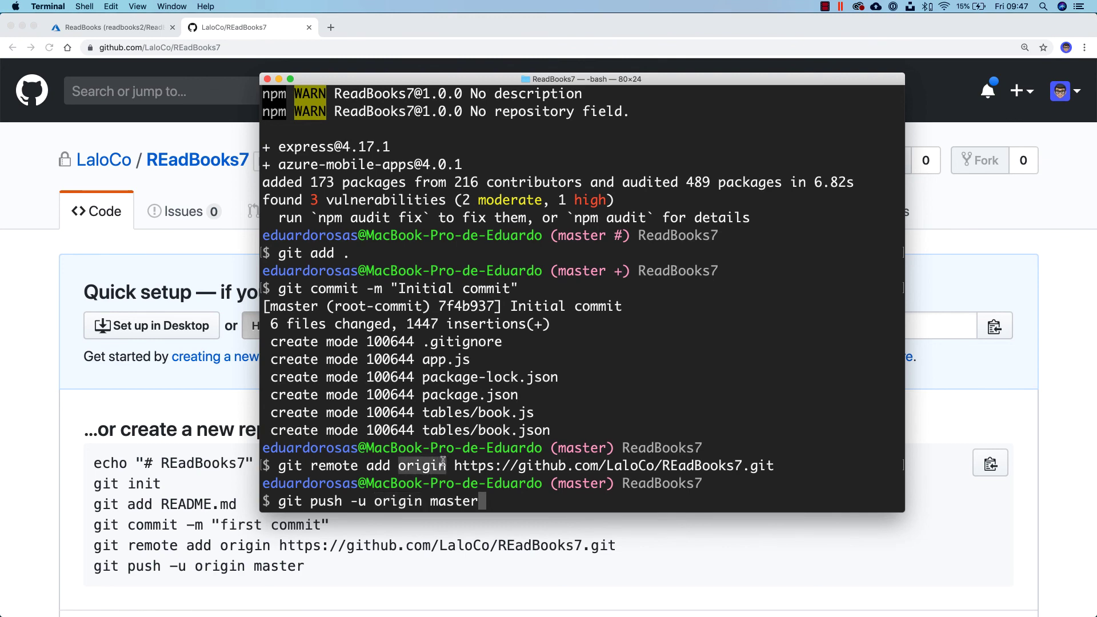
pyautogui.click(529, 500)
pyautogui.press('Return')
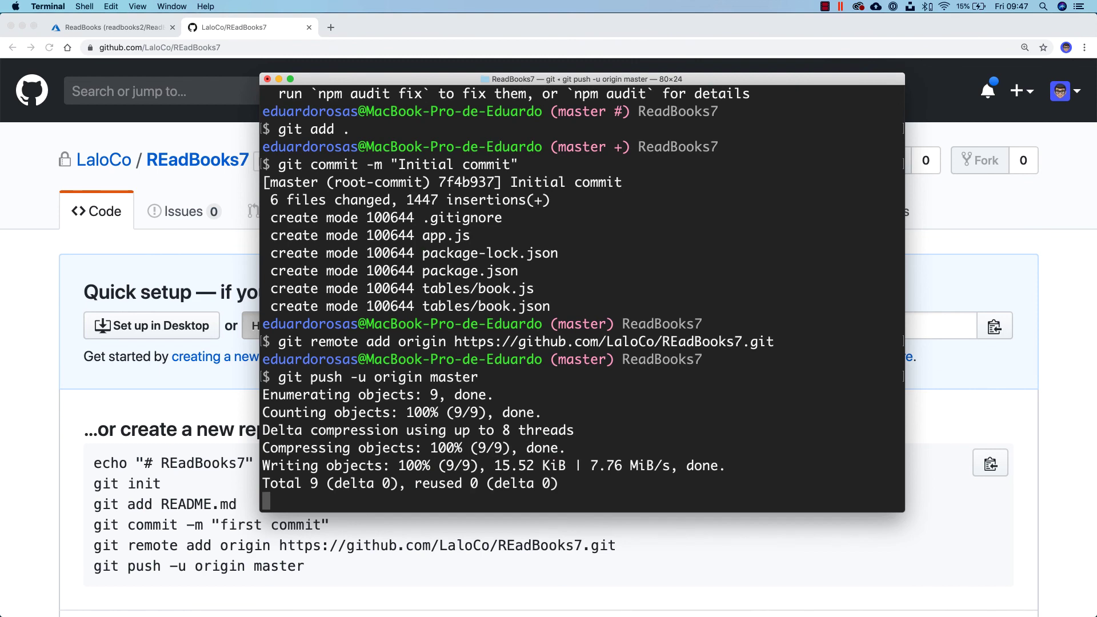
pyautogui.click(30, 366)
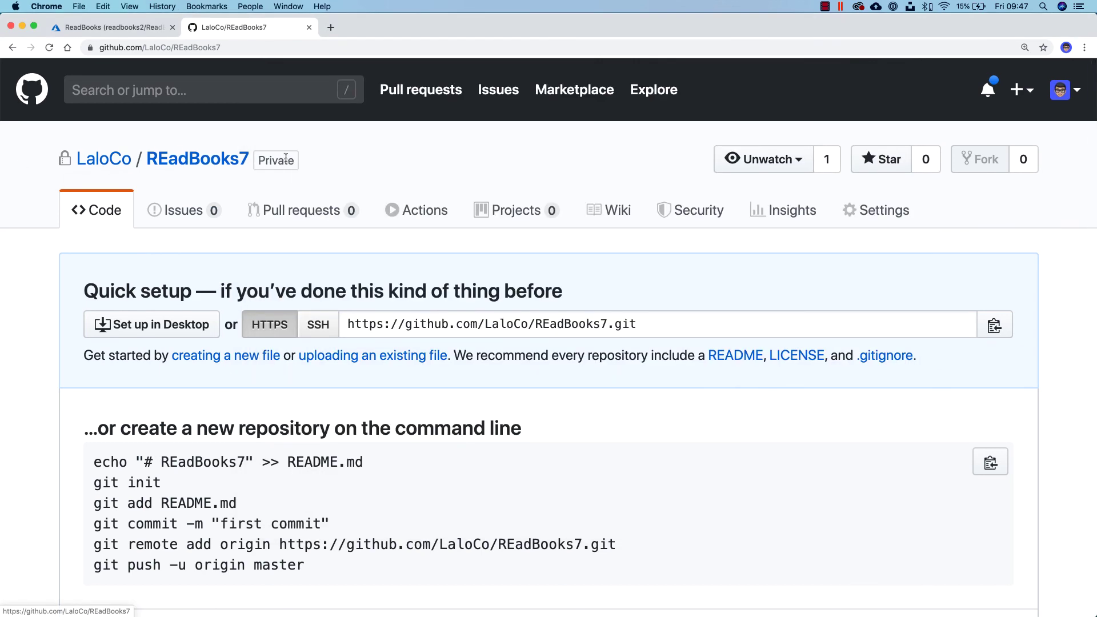
# Step: Reload the REadBooks7 page and check the pushed tables, .gitignore, app.js and package files
pyautogui.click(50, 48)
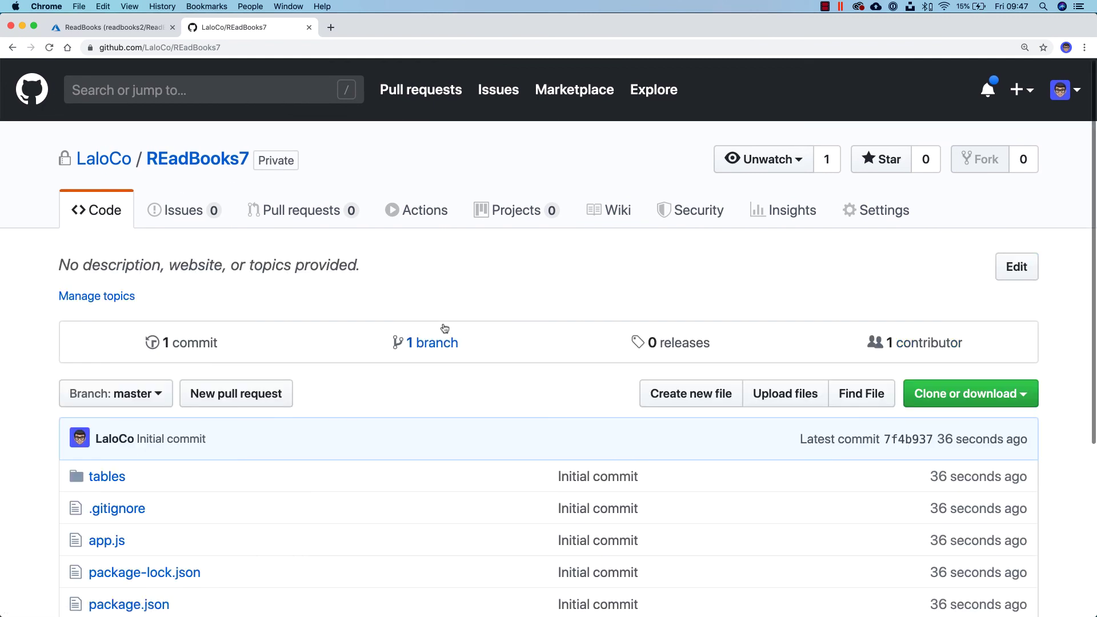
pyautogui.scroll(-5, 441, 331)
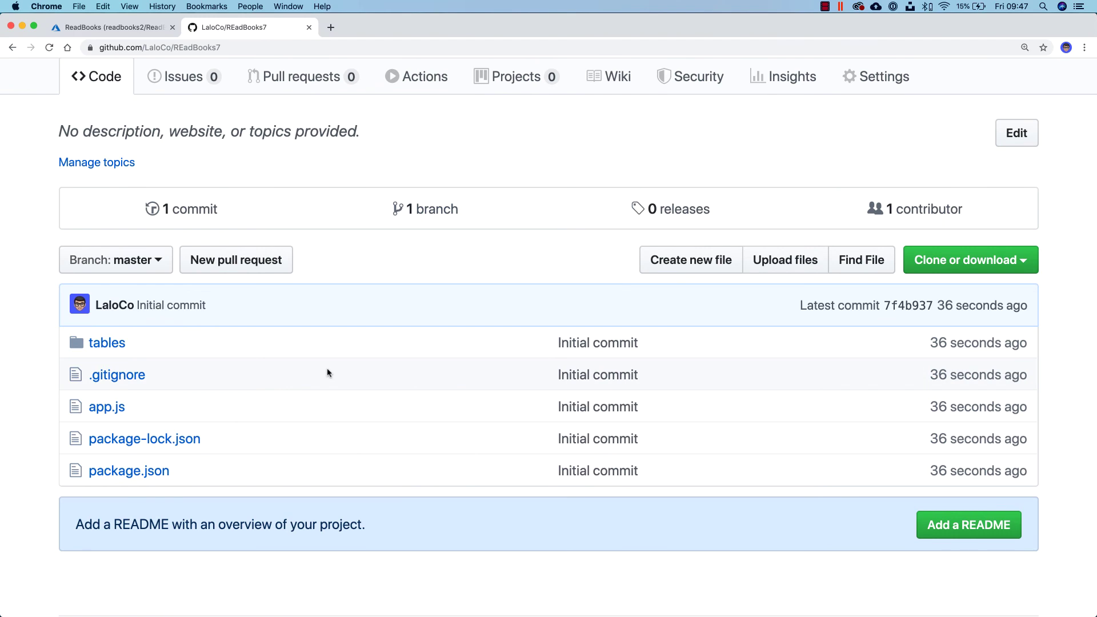
pyautogui.scroll(5, 327, 373)
# Step: Open the ReadBooks7 App Service's Deployment Center in Azure and confirm the Initial commit deployed successfully
pyautogui.click(115, 28)
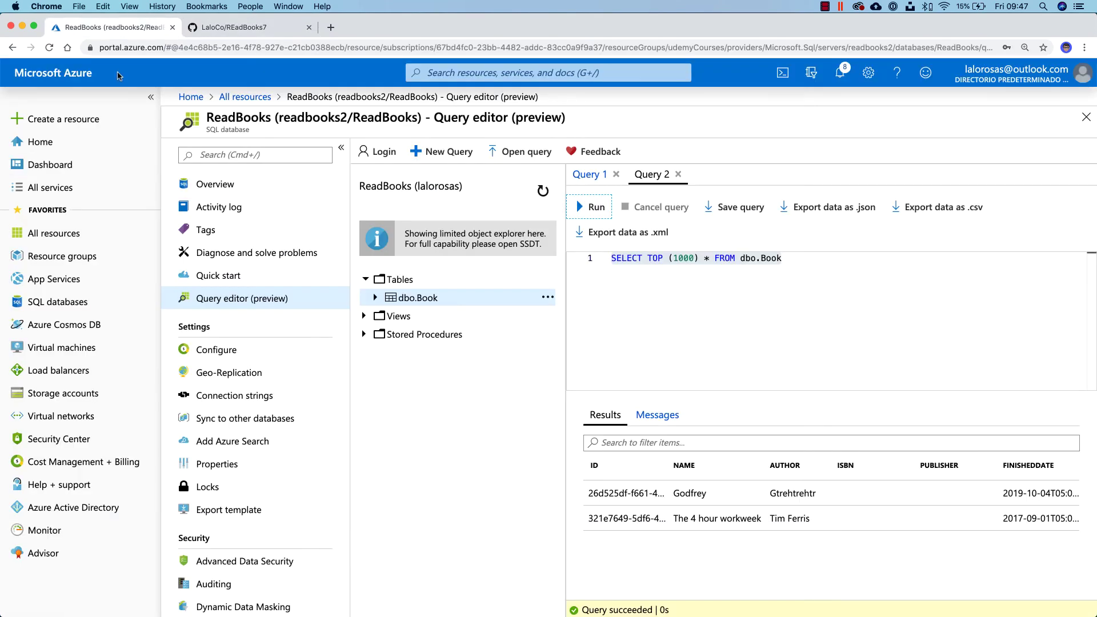
pyautogui.click(225, 298)
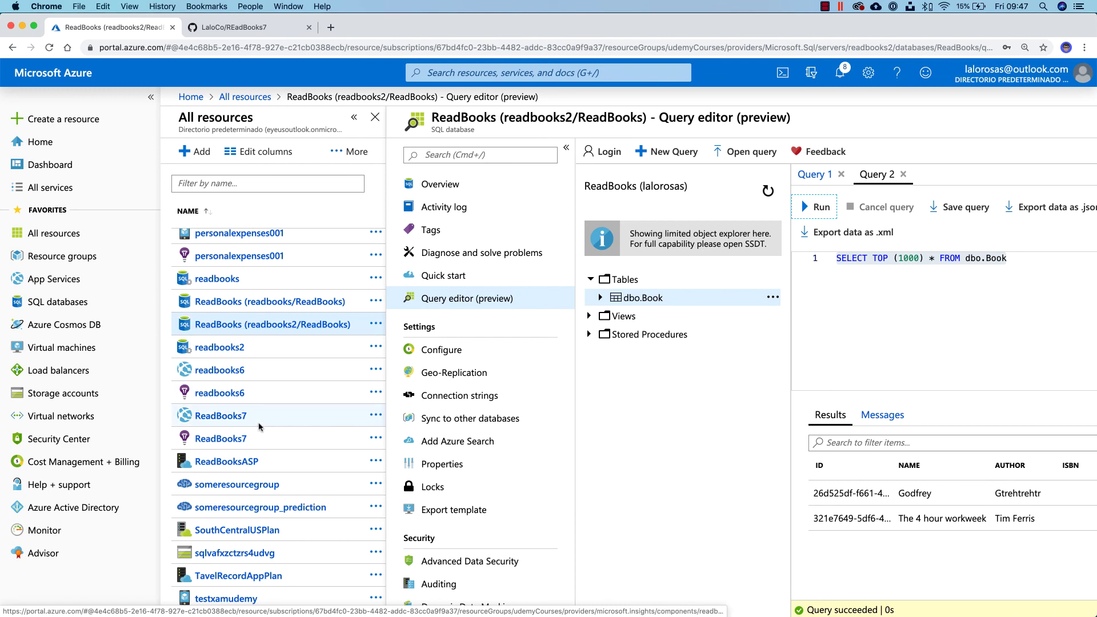
pyautogui.click(217, 417)
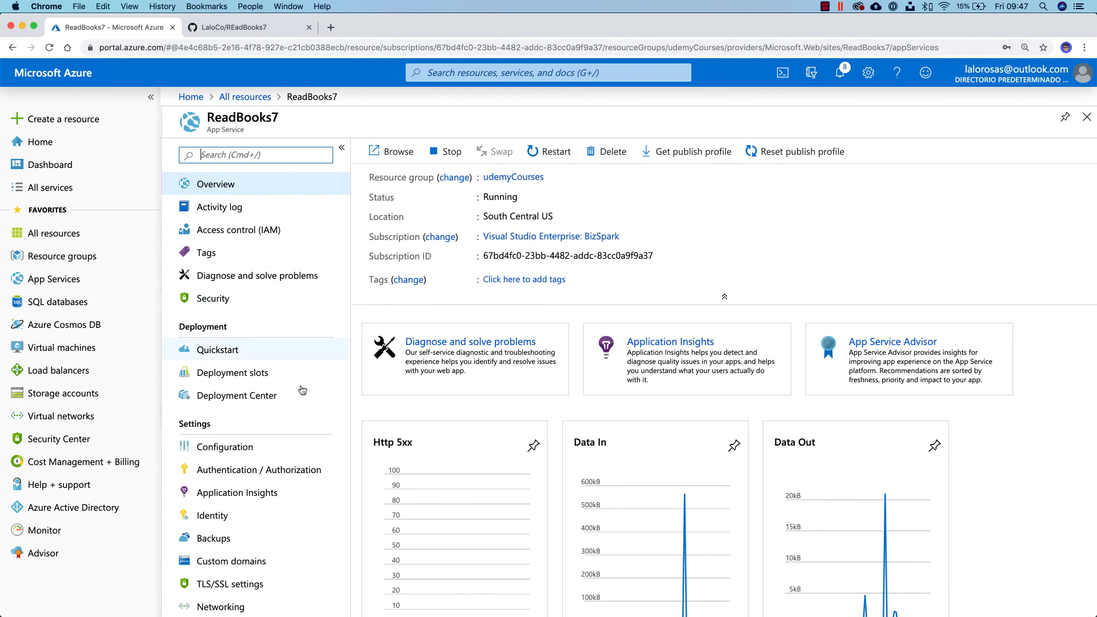
pyautogui.click(217, 397)
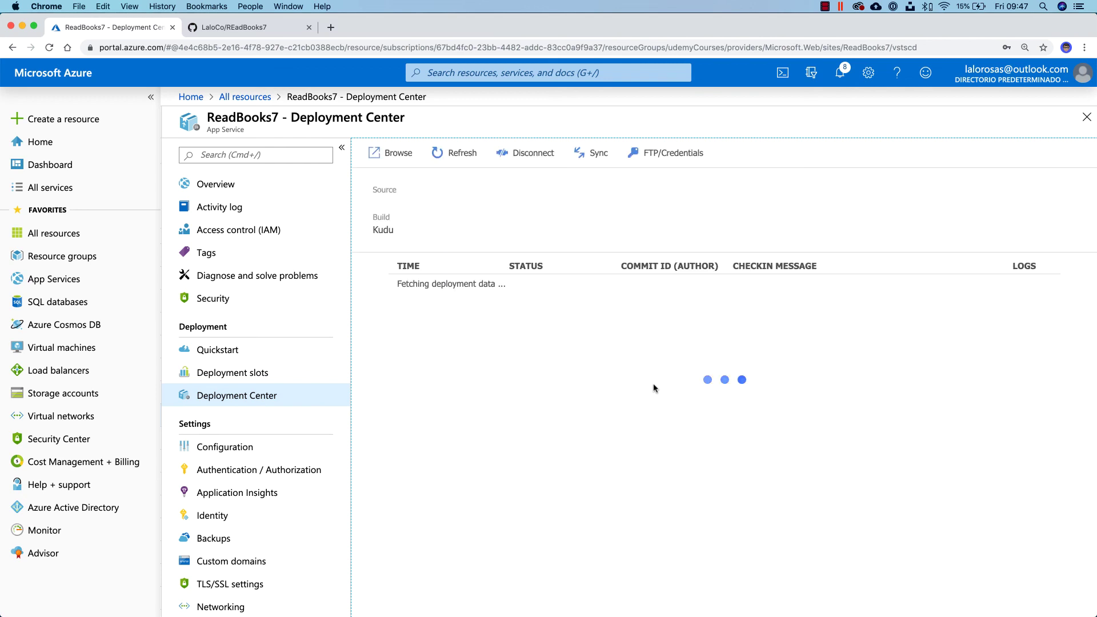
pyautogui.hotkey('ctrl', 'Tab')
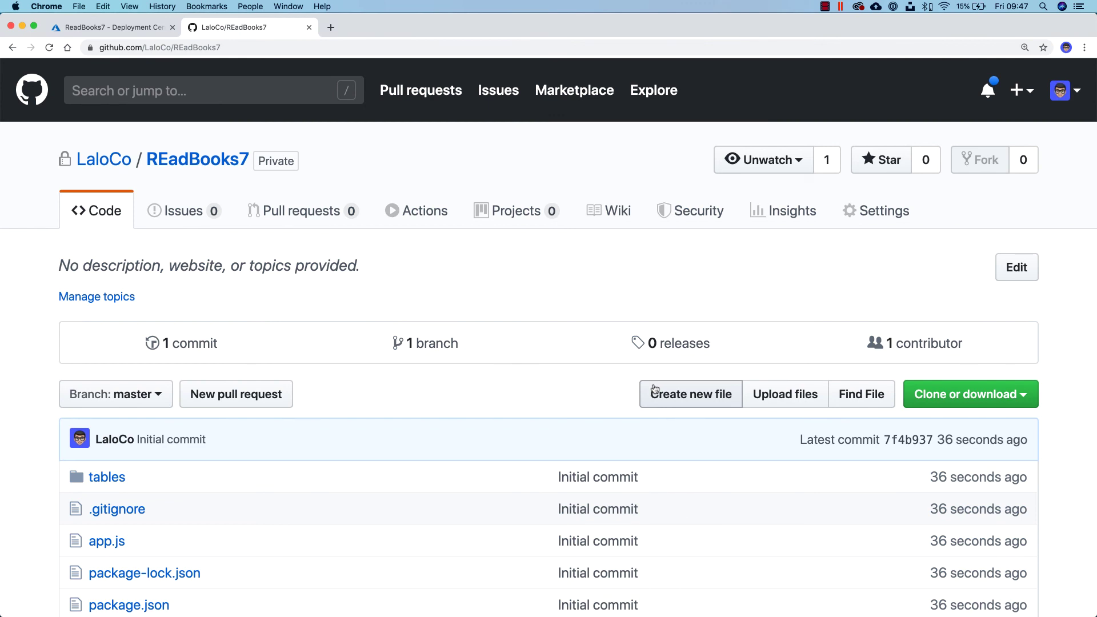
pyautogui.hotkey('ctrl', 'Tab')
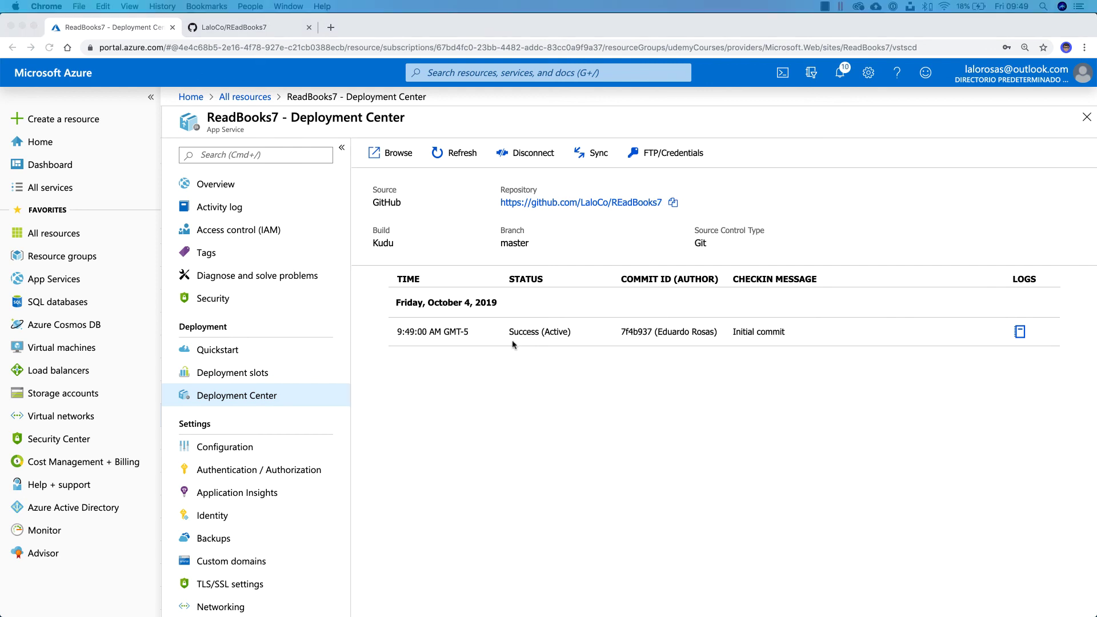
pyautogui.click(516, 335)
pyautogui.moveTo(510, 331); pyautogui.dragTo(588, 334)
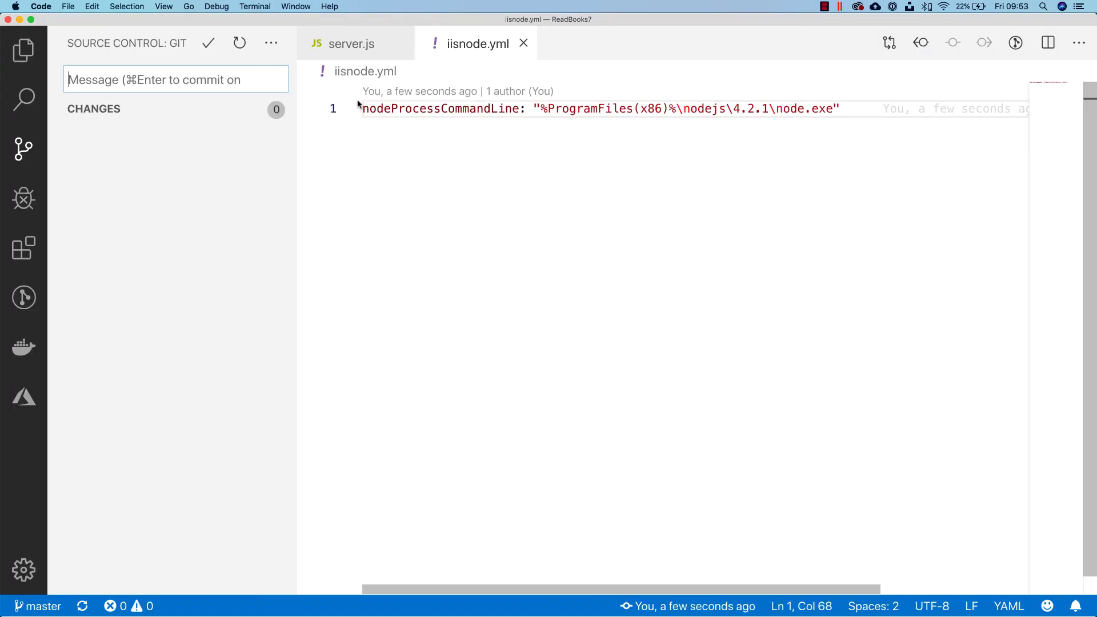
# Step: Return to server.js after checking iisnode.yml, and collapse the tables folder in the Explorer
pyautogui.click(336, 41)
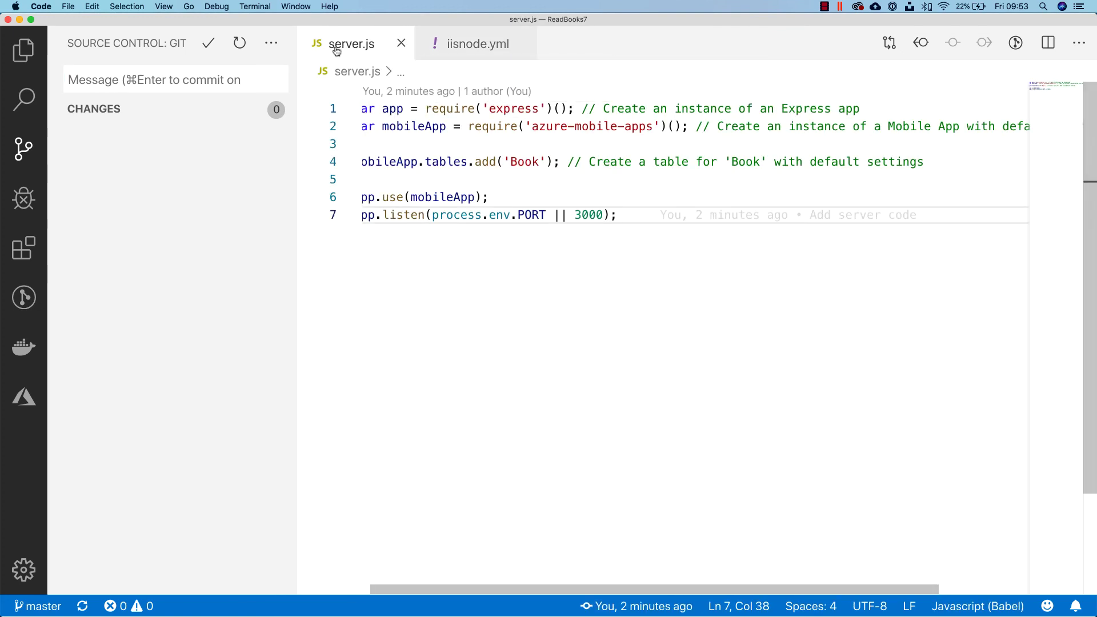
pyautogui.click(464, 43)
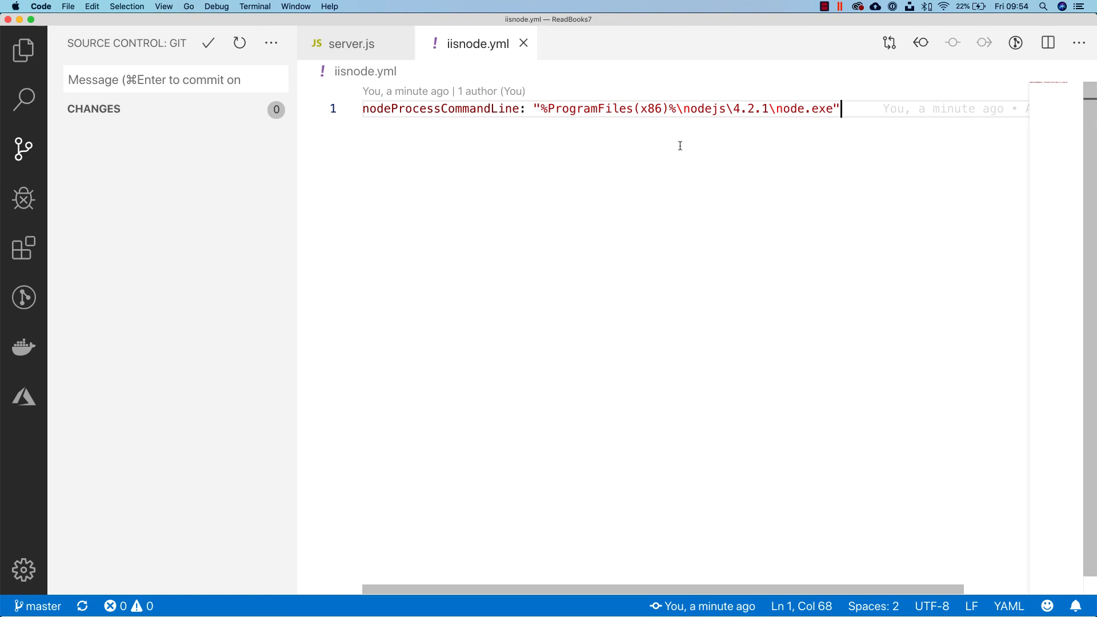
pyautogui.click(353, 44)
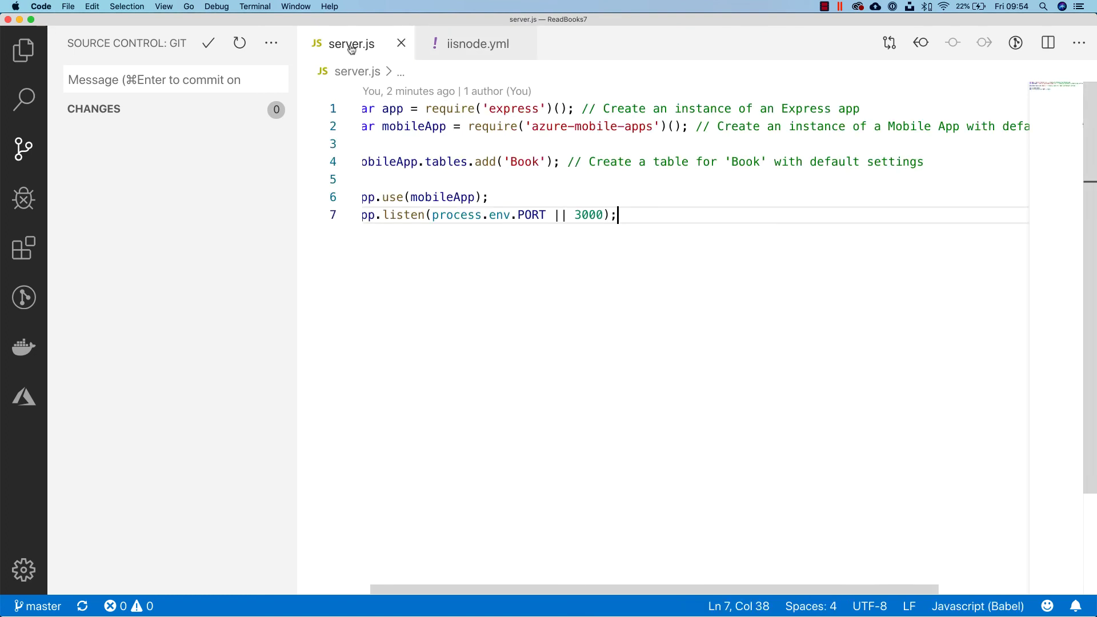
pyautogui.press('super+shift+e')
pyautogui.write('iis')
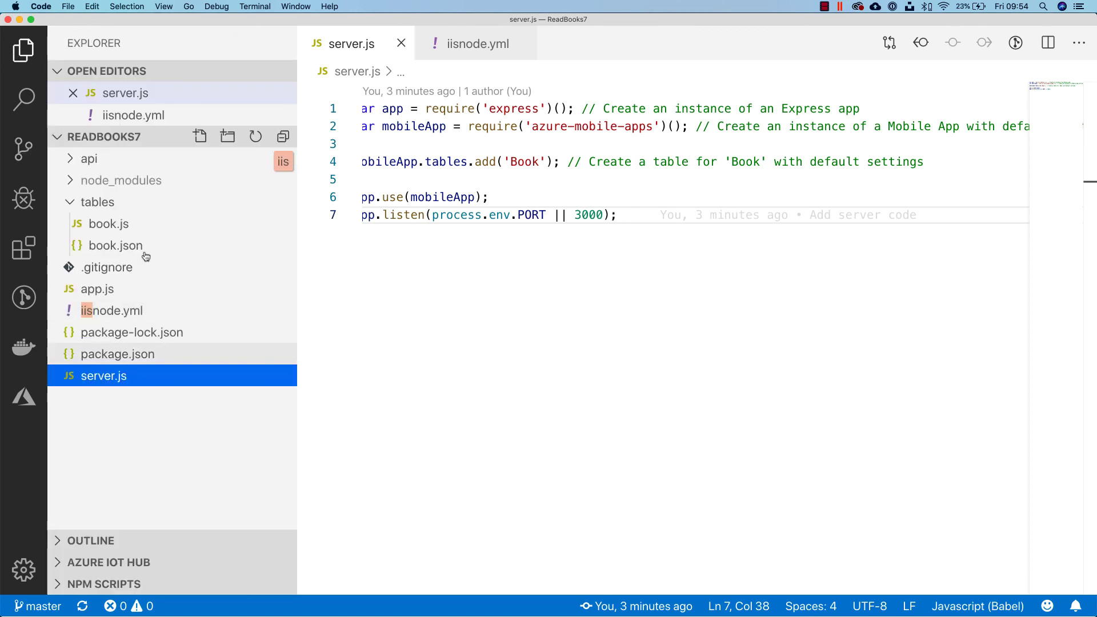
pyautogui.click(71, 203)
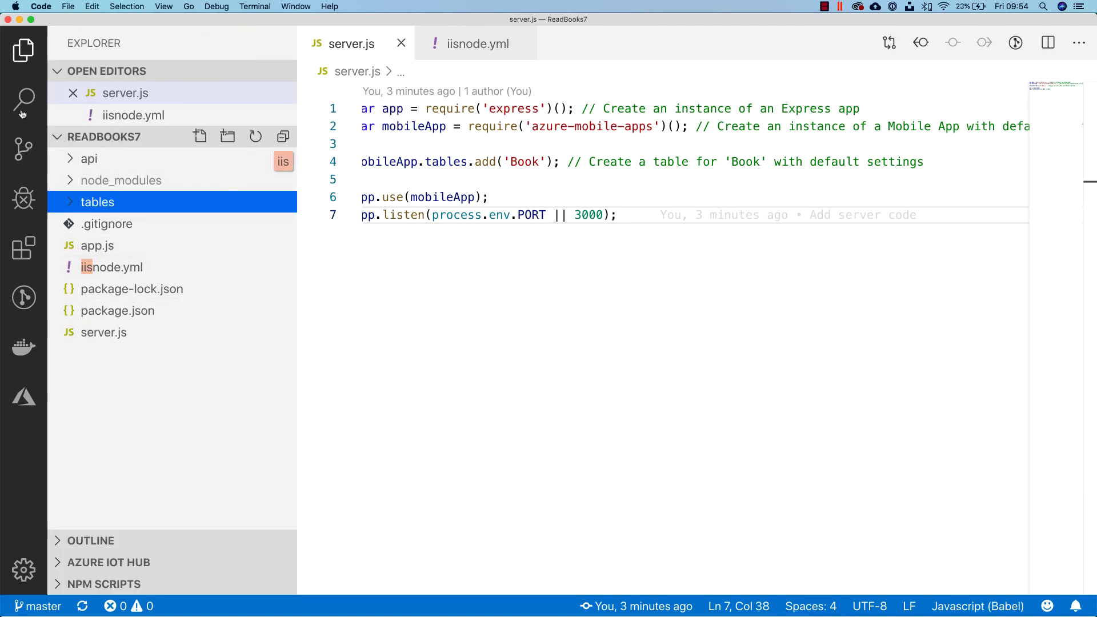
pyautogui.press('Escape')
# Step: Select the table name Book on line 4 of server.js
pyautogui.moveTo(640, 215)
pyautogui.hscroll(-1, 446, 197)
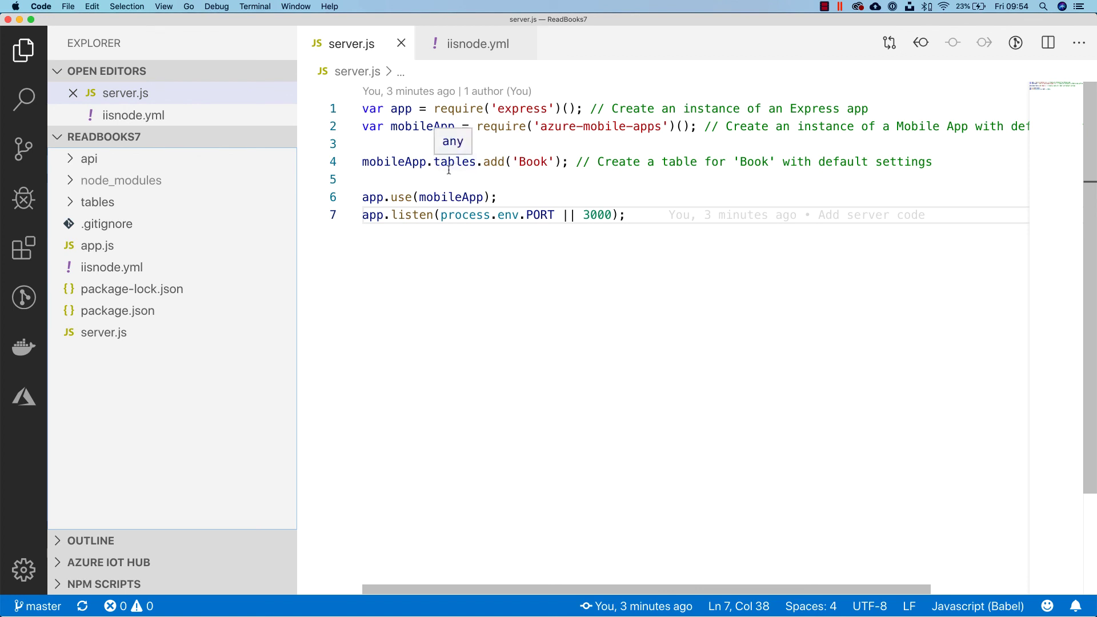
pyautogui.moveTo(363, 162); pyautogui.dragTo(946, 162)
pyautogui.doubleClick(531, 162)
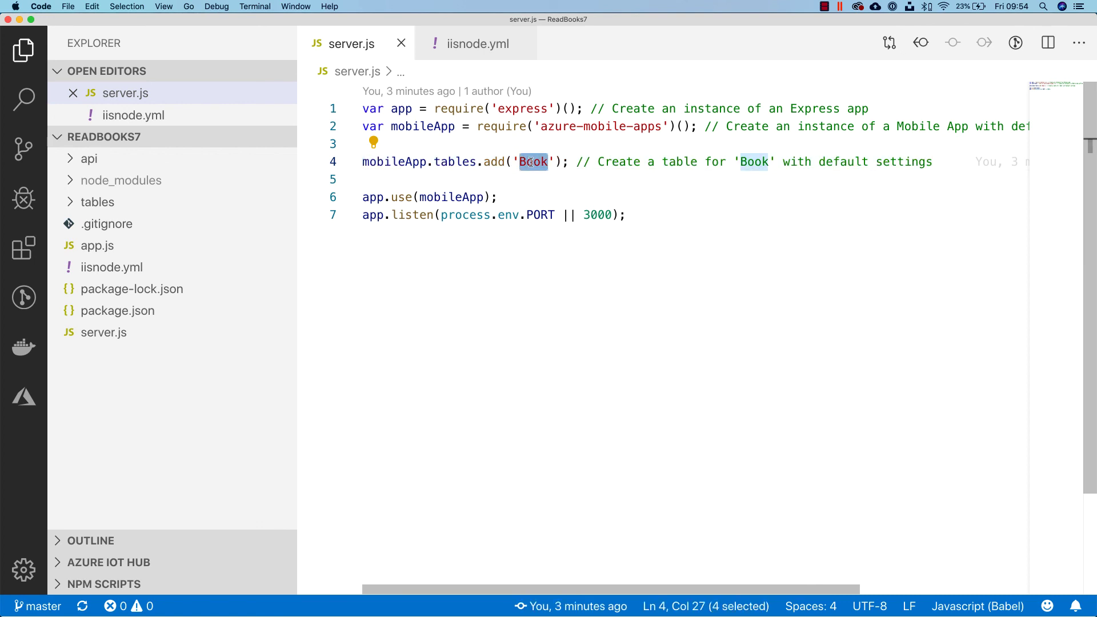